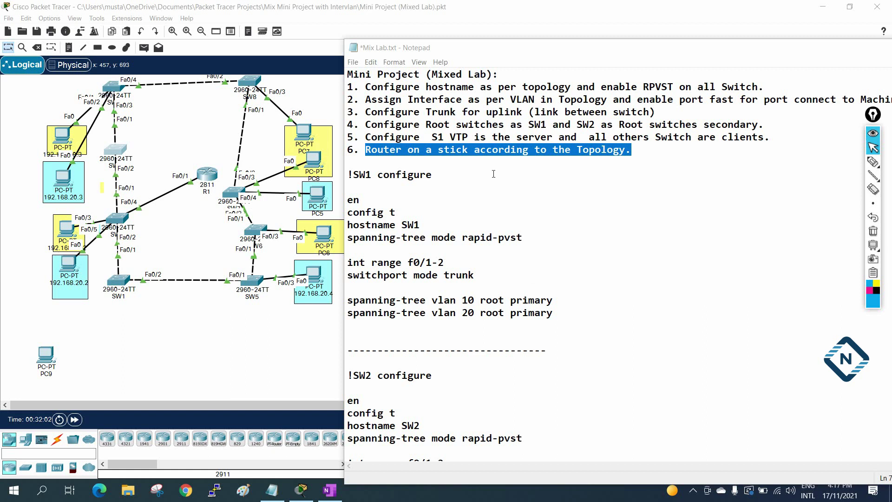
# Step: Review the Mini Project task list, covering hostnames, RPVST, VLAN interfaces, trunks, root switches and VTP roles
pyautogui.moveTo(368, 87); pyautogui.dragTo(769, 84)
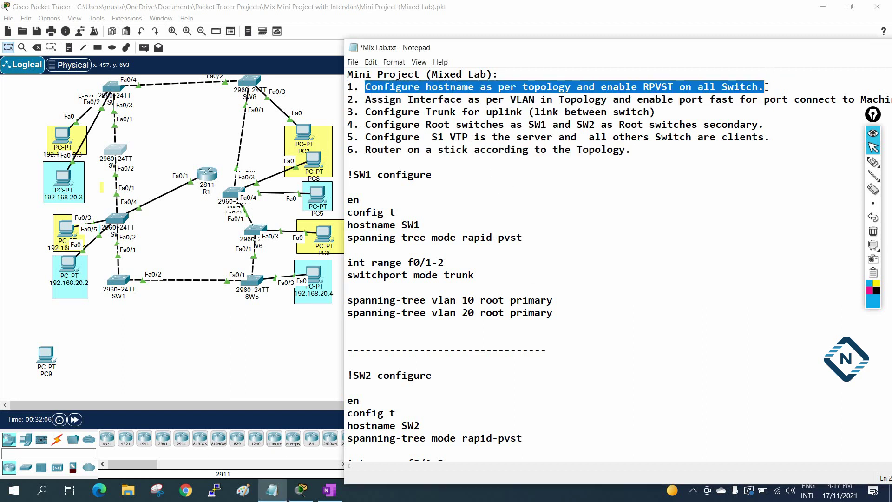
pyautogui.moveTo(368, 116); pyautogui.dragTo(649, 113)
pyautogui.moveTo(366, 124); pyautogui.dragTo(728, 129)
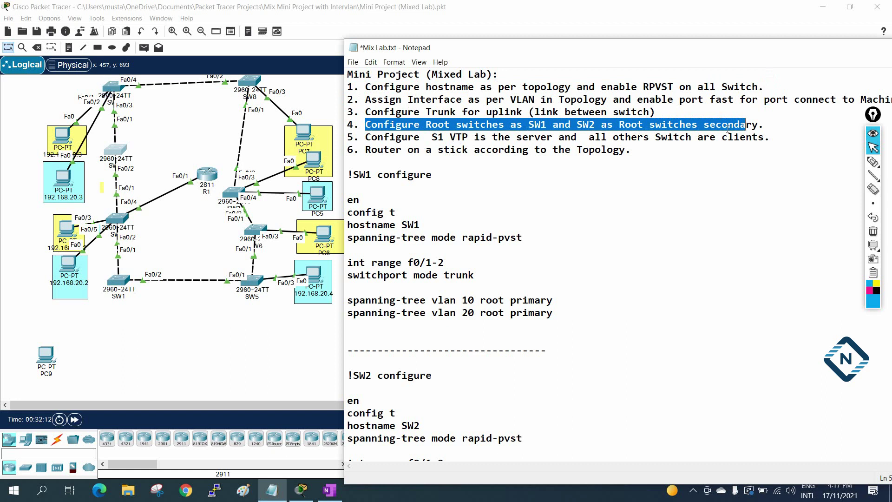
pyautogui.moveTo(364, 136); pyautogui.dragTo(769, 133)
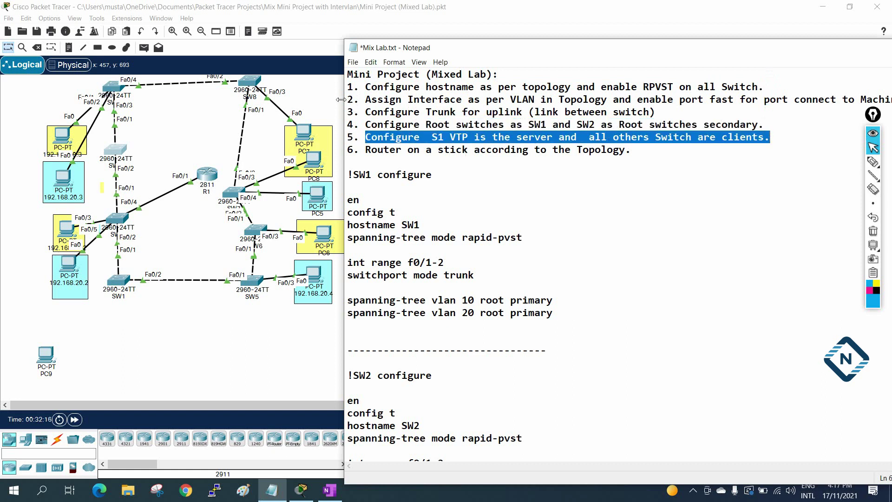
pyautogui.moveTo(346, 99); pyautogui.dragTo(720, 99)
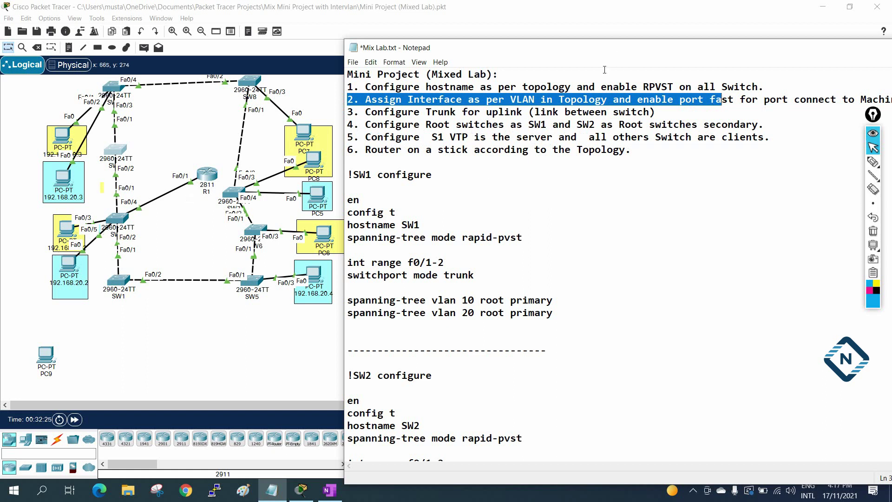
pyautogui.moveTo(621, 54); pyautogui.dragTo(439, 66)
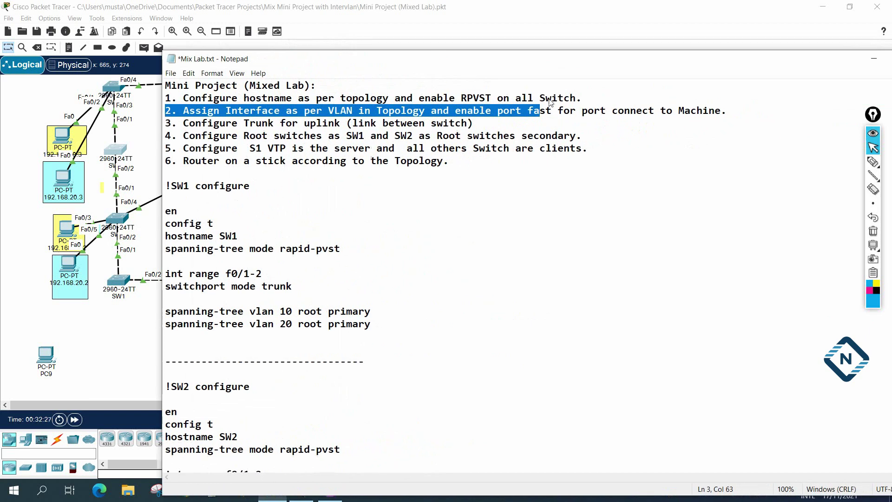
pyautogui.moveTo(578, 63); pyautogui.dragTo(772, 59)
# Step: Add two new lines below the root primary commands in the SW1 section of the Mix Lab notes
pyautogui.click(575, 315)
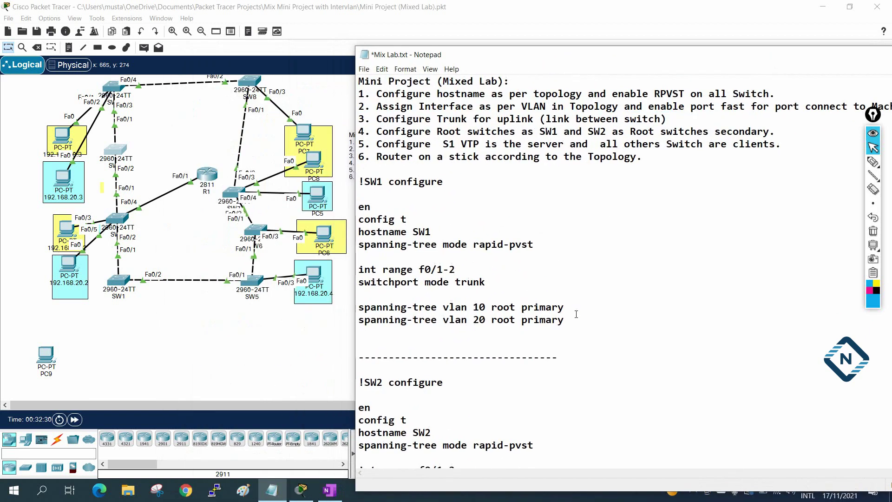
pyautogui.press('Return')
pyautogui.press('Return')
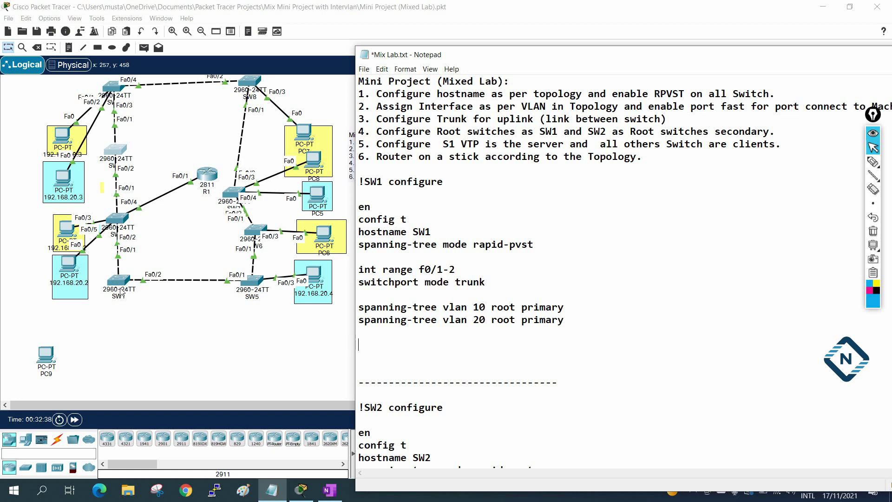
# Step: Reposition SW2 and its two attached PCs slightly in the topology to separate their overlapping labels
pyautogui.scroll(-3, 500, 311)
pyautogui.scroll(-4, 501, 312)
pyautogui.click(122, 217)
pyautogui.moveTo(122, 217); pyautogui.dragTo(125, 207)
pyautogui.moveTo(77, 226)
pyautogui.mouseDown()
pyautogui.moveTo(21, 195)
pyautogui.moveTo(69, 230)
pyautogui.mouseUp()
pyautogui.moveTo(70, 265)
pyautogui.mouseDown()
pyautogui.moveTo(84, 275)
pyautogui.moveTo(75, 259)
pyautogui.mouseUp()
# Step: Below SW2's root secondary commands in the notes, add an "int f0/3" block with "switchport mode access"
pyautogui.hotkey('alt', 'Tab')
pyautogui.doubleClick(464, 478)
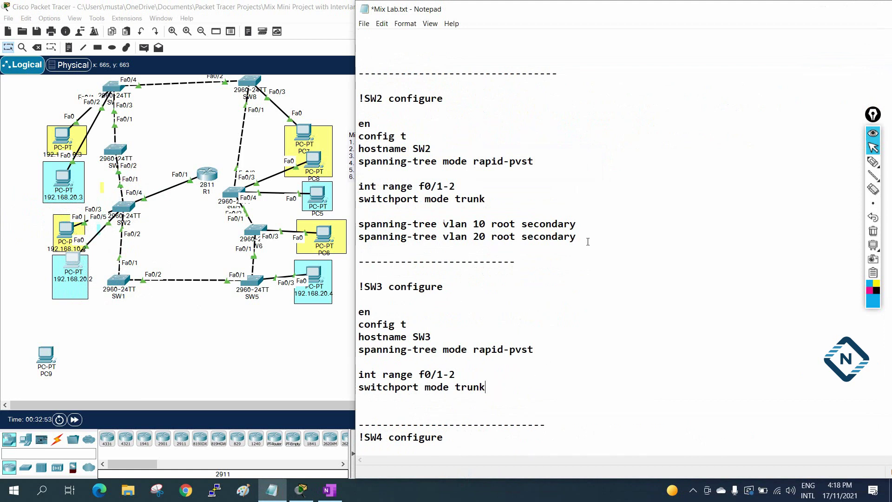
pyautogui.press('Return')
pyautogui.press('Return')
pyautogui.write('int ')
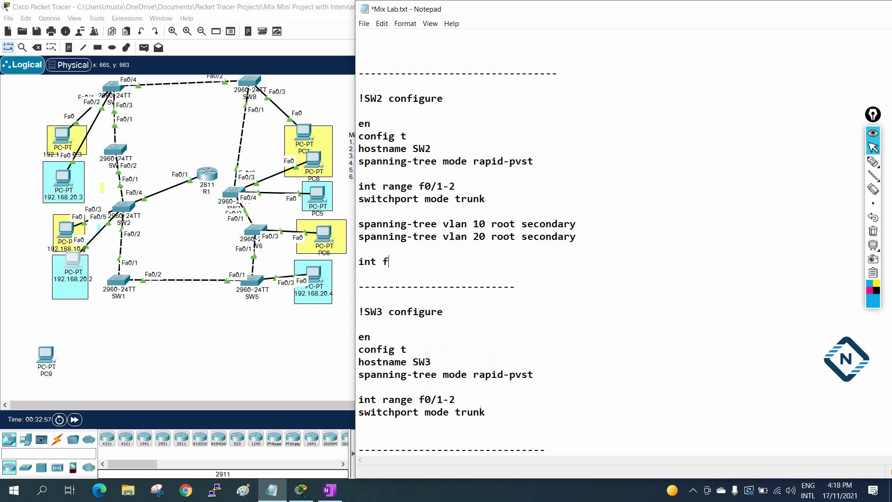
pyautogui.write('f0/3')
pyautogui.press('Return')
pyautogui.write('switchport ')
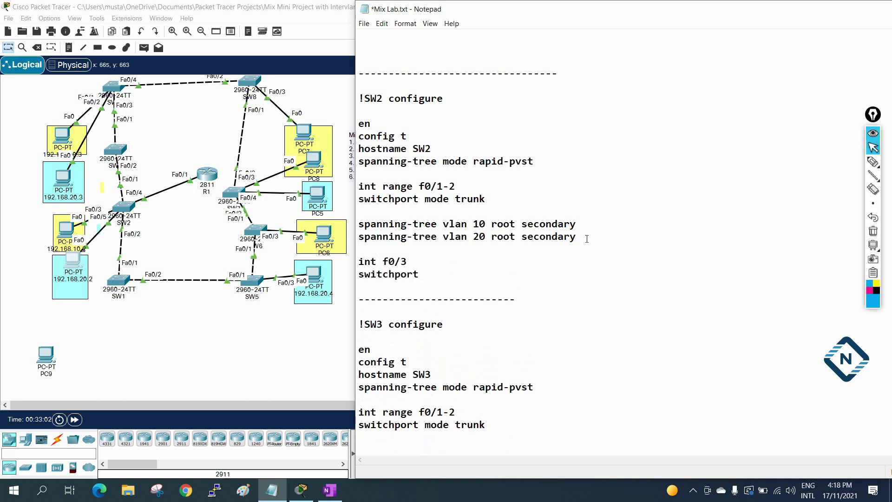
pyautogui.write('mode access')
pyautogui.press('Return')
# Step: Complete SW2's f0/3 block with "switchport access vlan 10"
pyautogui.write('switchport access vlan')
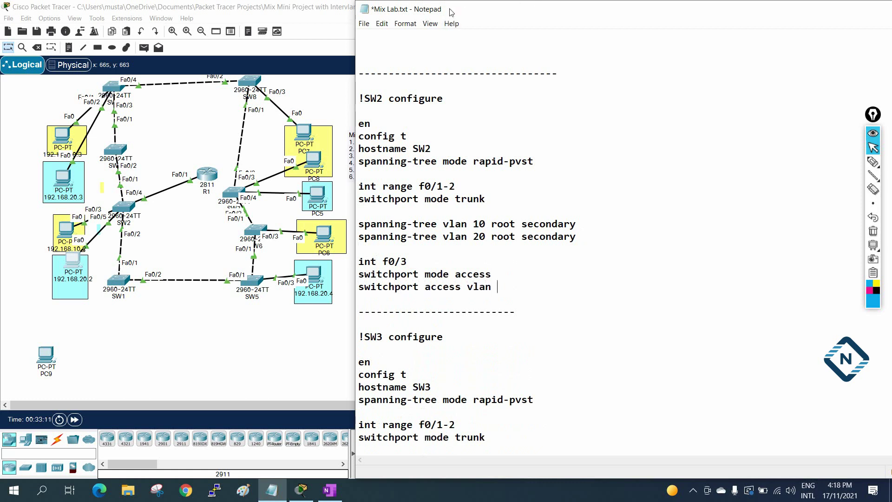
pyautogui.moveTo(451, 14); pyautogui.dragTo(438, 107)
pyautogui.write('10')
pyautogui.press('Return')
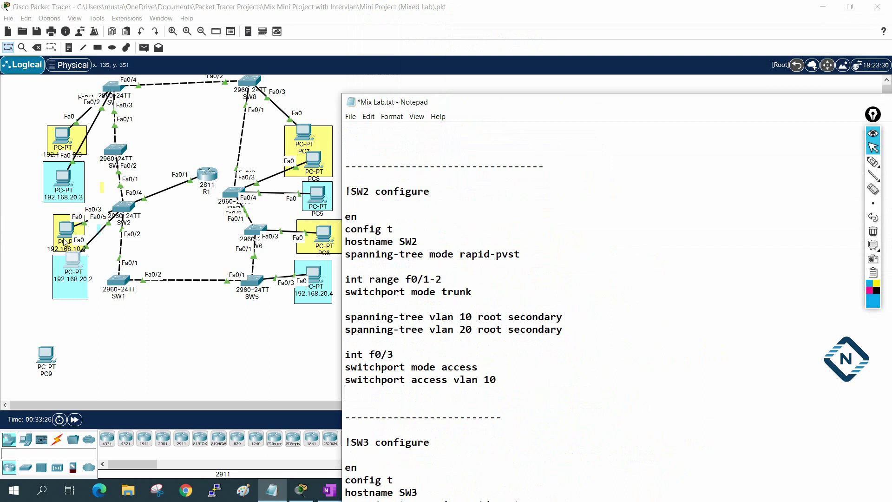
# Step: Nudge SW2's two PCs in the topology and duplicate the f0/3 access block below itself in the SW2 notes
pyautogui.moveTo(65, 229)
pyautogui.mouseDown()
pyautogui.moveTo(55, 191)
pyautogui.moveTo(63, 231)
pyautogui.mouseUp()
pyautogui.moveTo(69, 266)
pyautogui.mouseDown()
pyautogui.moveTo(74, 281)
pyautogui.moveTo(67, 261)
pyautogui.mouseUp()
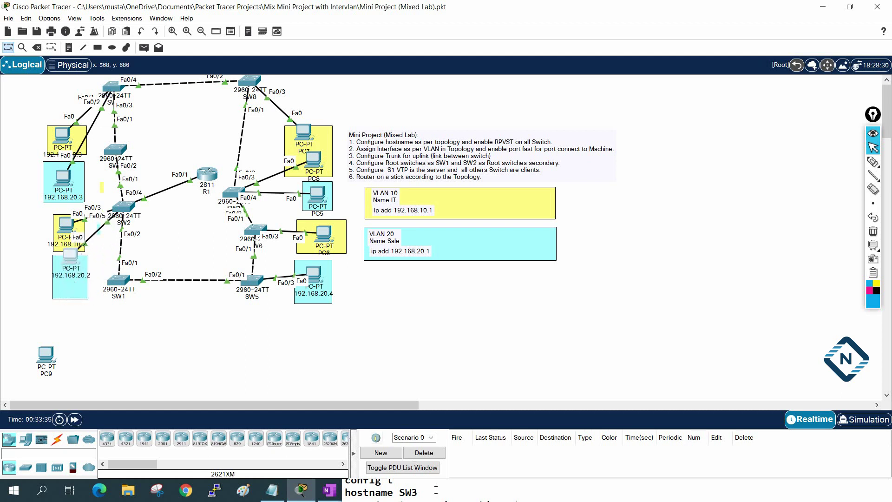
pyautogui.click(409, 488)
pyautogui.scroll(-2, 465, 279)
pyautogui.doubleClick(490, 267)
pyautogui.moveTo(488, 268); pyautogui.dragTo(336, 242)
pyautogui.hotkey('ctrl', 'c')
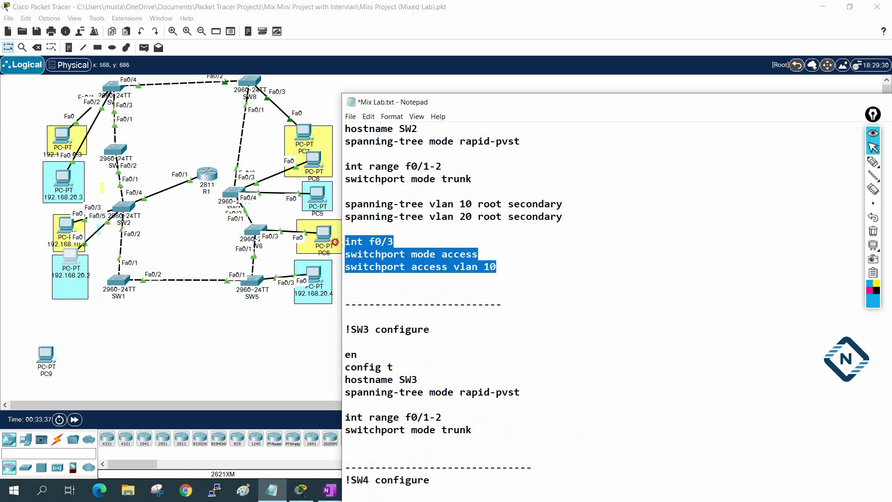
pyautogui.click(589, 267)
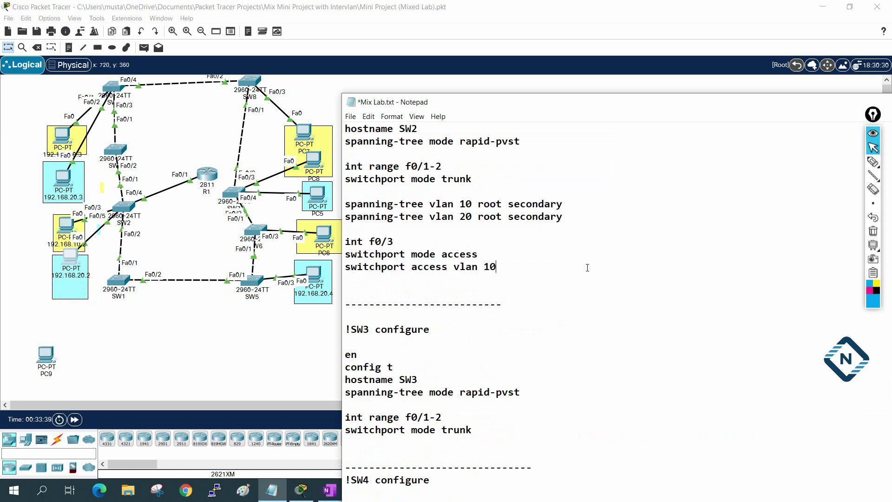
pyautogui.press('Return')
pyautogui.press('Return')
pyautogui.hotkey('ctrl', 'v')
pyautogui.press('Return')
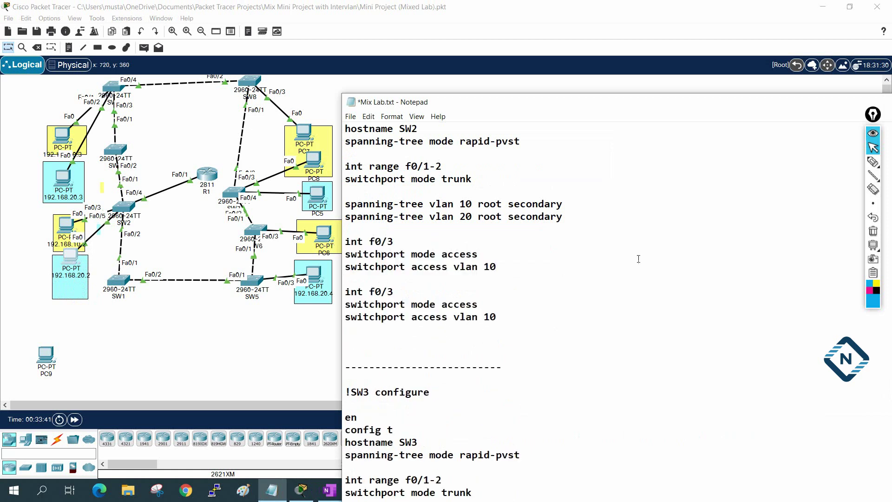
# Step: Change the duplicated SW2 block to interface f0/5 and access VLAN 20
pyautogui.click(397, 295)
pyautogui.press('BackSpace')
pyautogui.write('5')
pyautogui.click(490, 316)
pyautogui.press('BackSpace')
pyautogui.write('2')
# Step: Copy SW2's f0/3 and f0/5 access blocks from the notes and open the SW2 command line in Packet Tracer
pyautogui.moveTo(524, 333); pyautogui.dragTo(334, 246)
pyautogui.rightClick(404, 254)
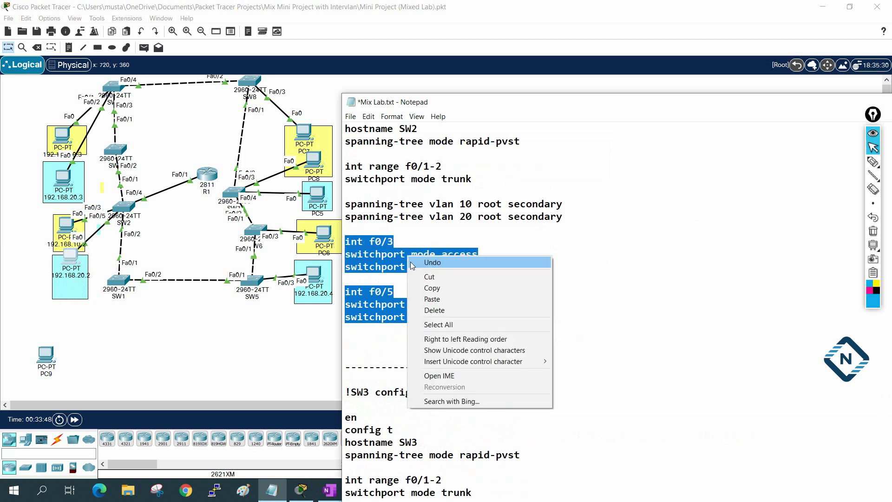
pyautogui.click(418, 288)
pyautogui.click(119, 211)
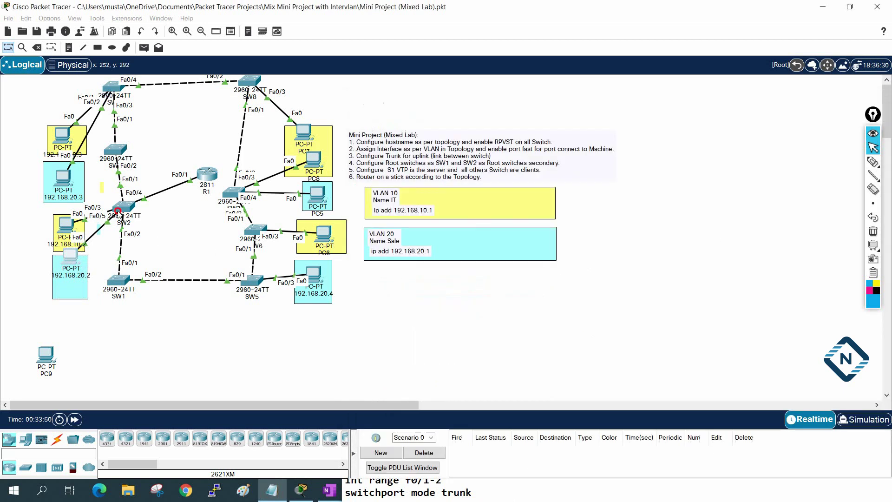
pyautogui.click(567, 79)
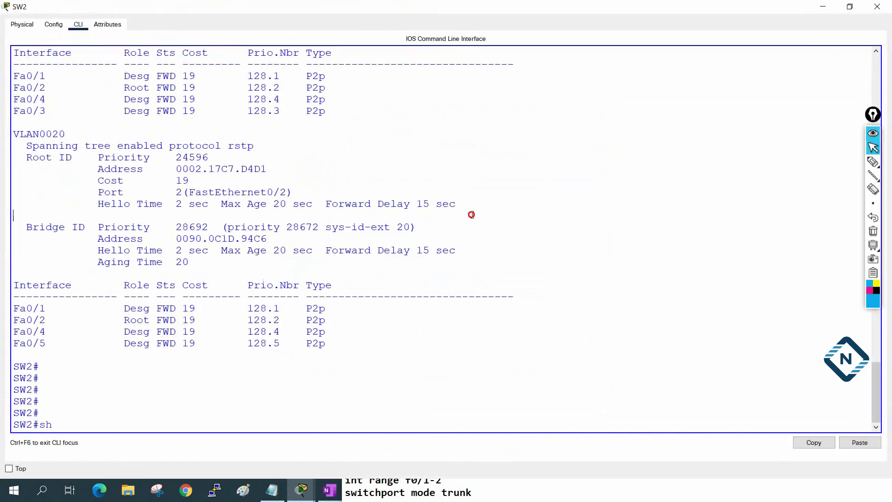
# Step: Enter global configuration mode on SW2 with "config t"
pyautogui.press('Return')
pyautogui.press('Return')
pyautogui.write('config t')
pyautogui.press('Return')
pyautogui.press('Return')
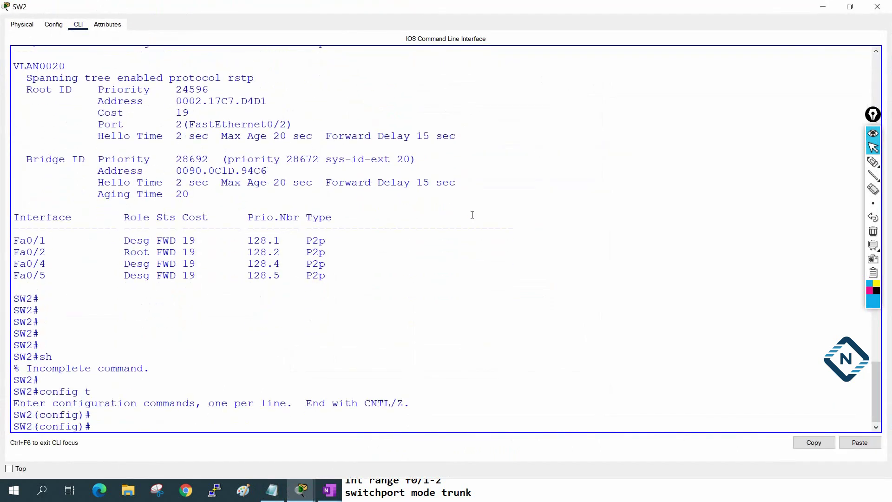
# Step: Apply the copied commands on SW2, making f0/3 an access port in VLAN 10 and f0/5 in VLAN 20
pyautogui.press('Return')
pyautogui.press('Return')
pyautogui.press('Return')
pyautogui.press('Return')
pyautogui.rightClick(505, 199)
pyautogui.click(528, 214)
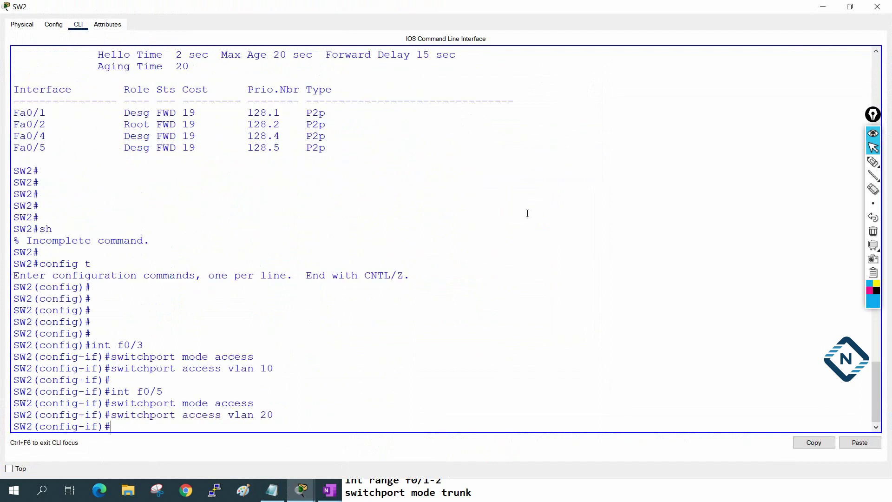
pyautogui.press('Return')
pyautogui.press('Return')
pyautogui.press('Return')
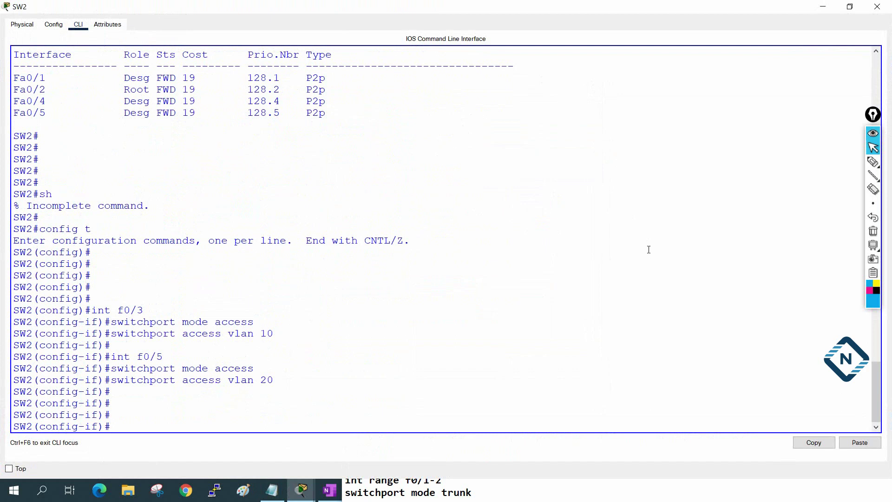
# Step: Leave SW2's configuration mode, check its VLAN port assignments with "sh vlan br", and close the switch window
pyautogui.hotkey('ctrl', 'z')
pyautogui.press('Return')
pyautogui.press('Return')
pyautogui.write('sh vlan br')
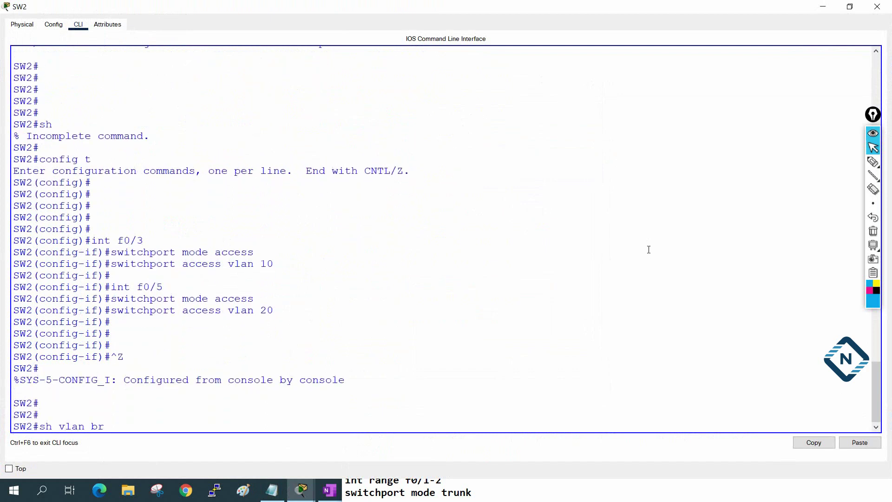
pyautogui.press('Return')
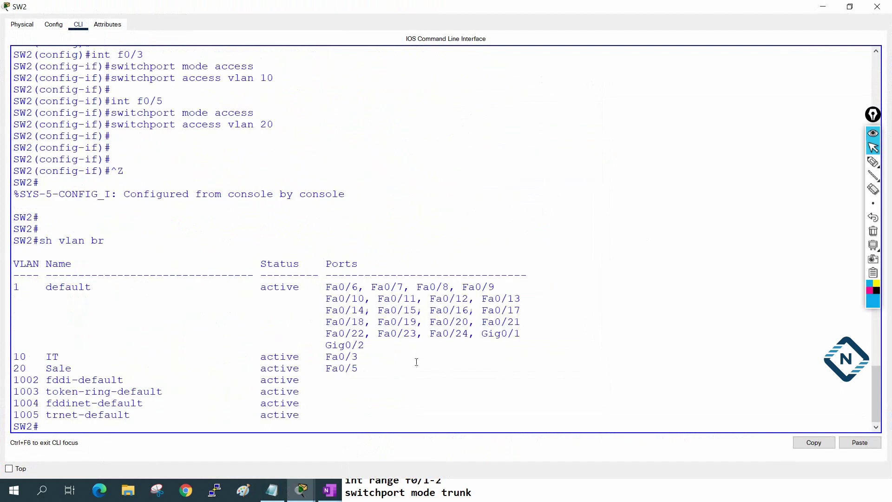
pyautogui.moveTo(379, 360); pyautogui.dragTo(29, 349)
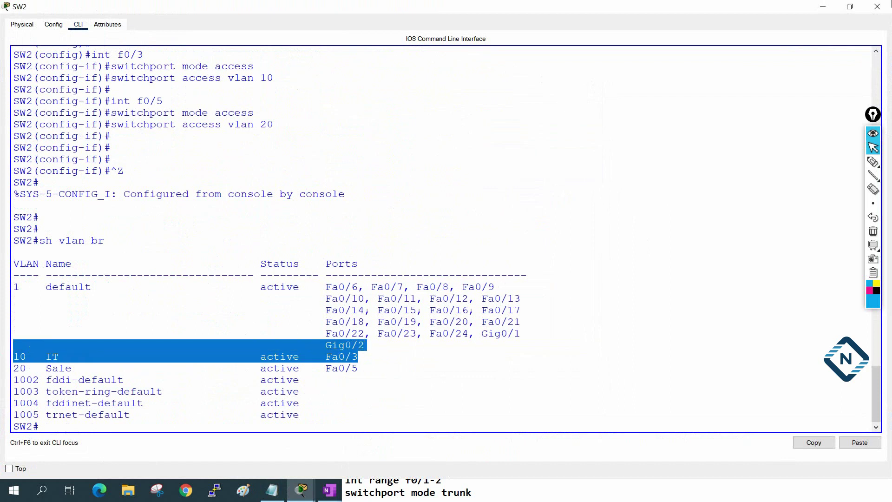
pyautogui.click(878, 6)
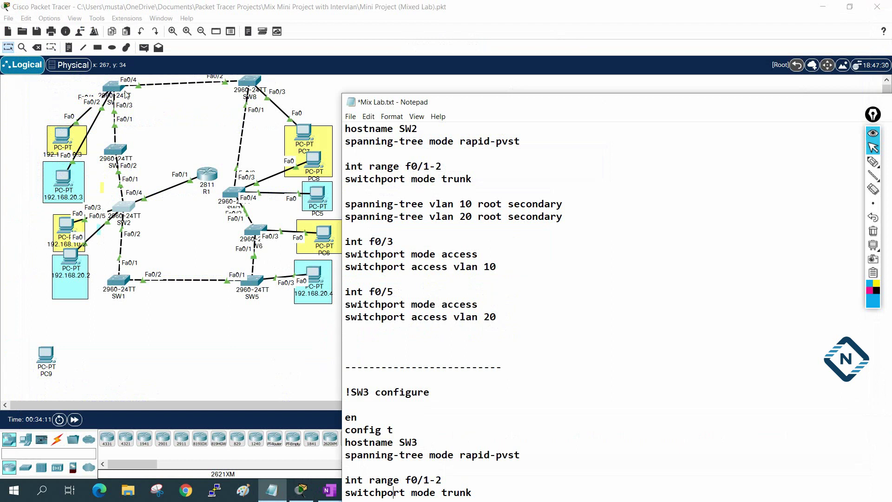
# Step: Reposition SW3 and the two PCs attached to SW4 slightly in the topology
pyautogui.moveTo(113, 155)
pyautogui.mouseDown()
pyautogui.moveTo(176, 160)
pyautogui.moveTo(124, 155)
pyautogui.mouseUp()
pyautogui.moveTo(64, 138); pyautogui.dragTo(54, 132)
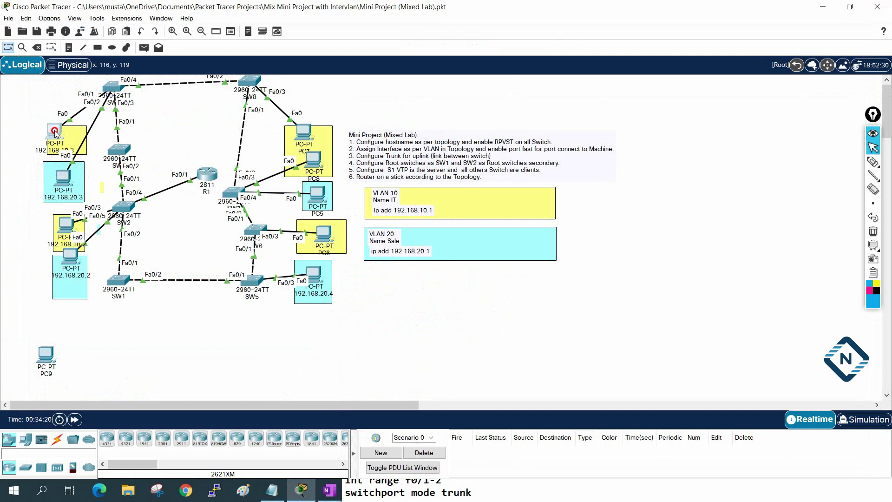
pyautogui.moveTo(63, 178)
pyautogui.mouseDown()
pyautogui.moveTo(10, 156)
pyautogui.moveTo(65, 182)
pyautogui.mouseUp()
# Step: Copy the f0/3 and f0/5 access blocks from the SW2 notes to below the trunk commands in the SW4 section
pyautogui.click(443, 500)
pyautogui.scroll(-5, 494, 318)
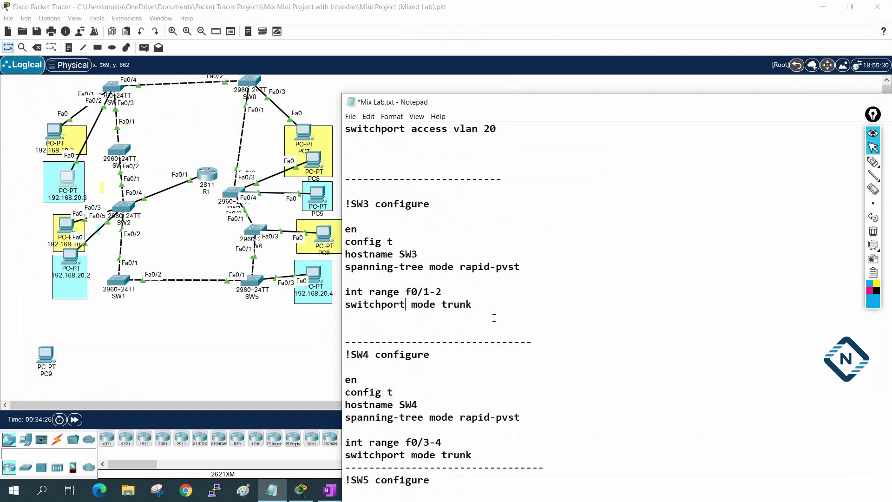
pyautogui.scroll(3, 495, 319)
pyautogui.moveTo(512, 243); pyautogui.dragTo(346, 163)
pyautogui.rightClick(393, 194)
pyautogui.click(396, 225)
pyautogui.scroll(-7, 416, 272)
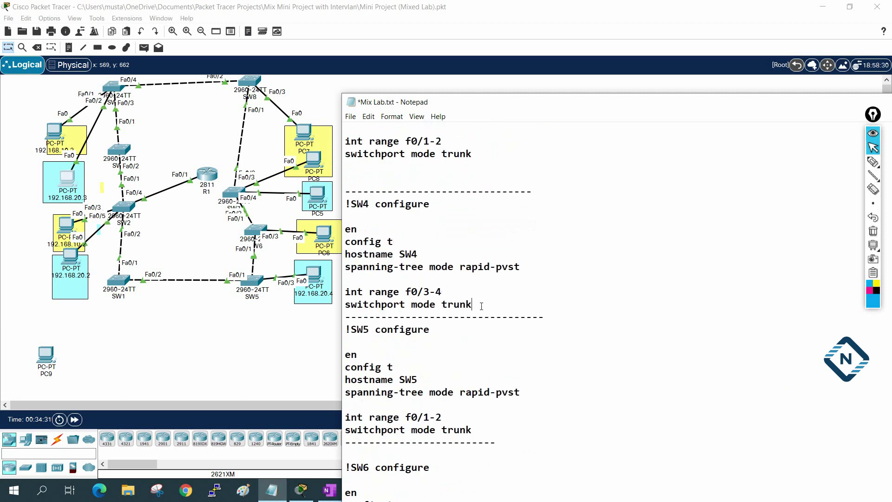
pyautogui.press('Return')
pyautogui.press('Return')
pyautogui.press('Return')
pyautogui.hotkey('ctrl', 'v')
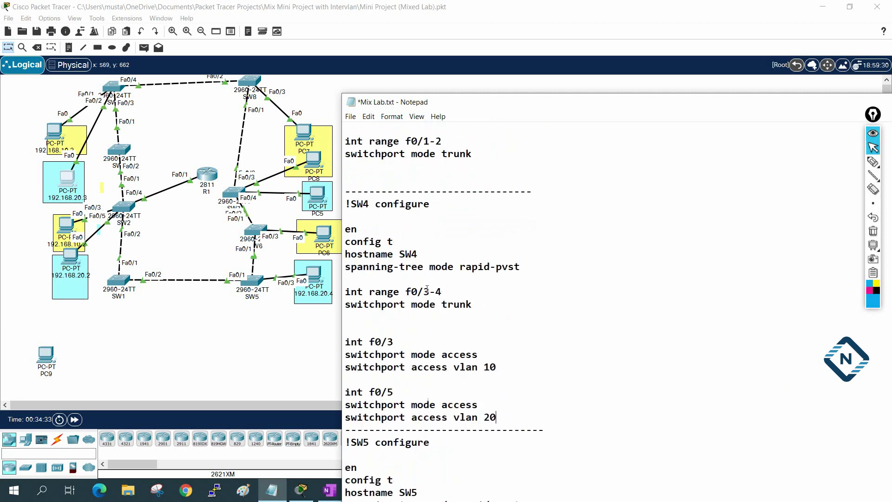
# Step: Change the interfaces in SW4's access blocks to f0/1 for VLAN 10 and f0/2 for VLAN 20
pyautogui.doubleClick(390, 342)
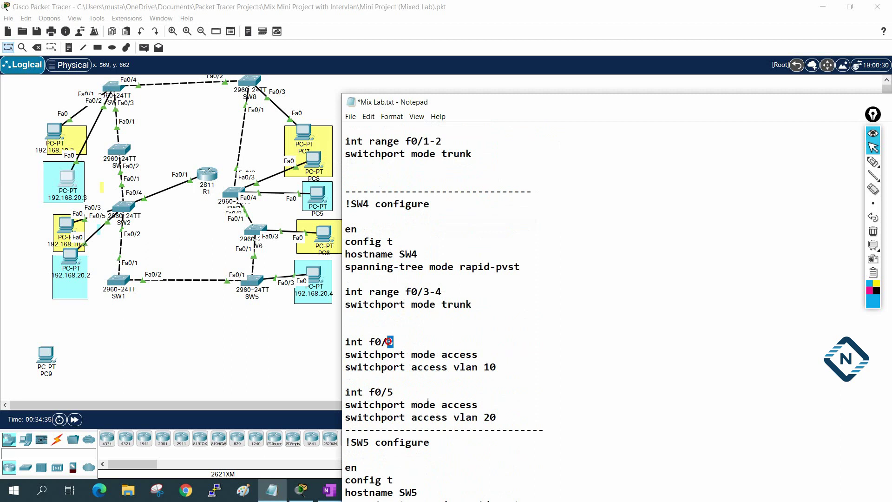
pyautogui.write('1')
pyautogui.doubleClick(389, 392)
pyautogui.write('2')
# Step: Nudge SW4's two PCs in the topology and return to the Notepad notes
pyautogui.moveTo(54, 135)
pyautogui.mouseDown()
pyautogui.moveTo(37, 85)
pyautogui.moveTo(60, 135)
pyautogui.mouseUp()
pyautogui.moveTo(67, 178)
pyautogui.mouseDown()
pyautogui.moveTo(42, 146)
pyautogui.moveTo(69, 179)
pyautogui.mouseUp()
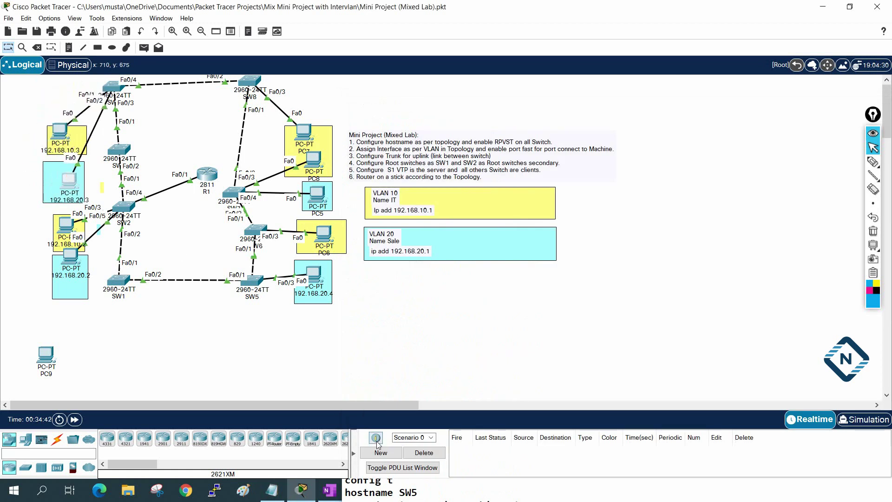
pyautogui.click(426, 490)
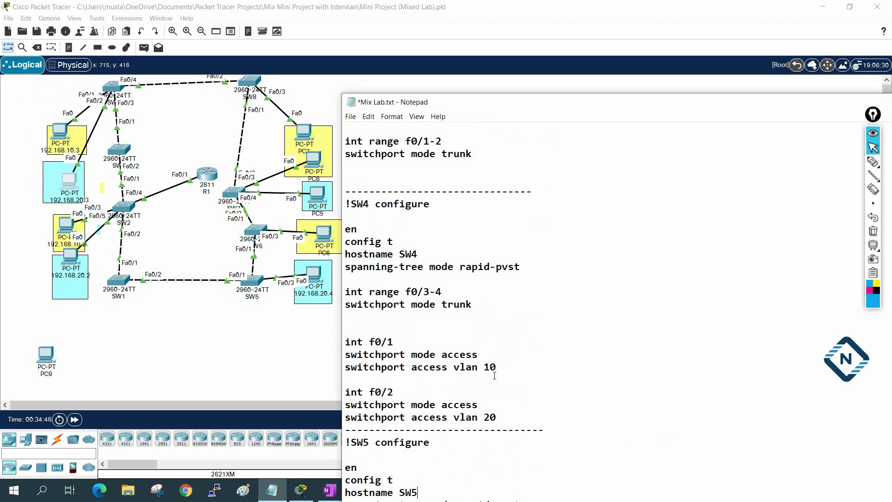
# Step: Copy the f0/1 and f0/2 access blocks from the SW4 notes and open SW4's command line in a maximized window
pyautogui.moveTo(508, 419); pyautogui.dragTo(330, 344)
pyautogui.rightClick(403, 362)
pyautogui.click(443, 240)
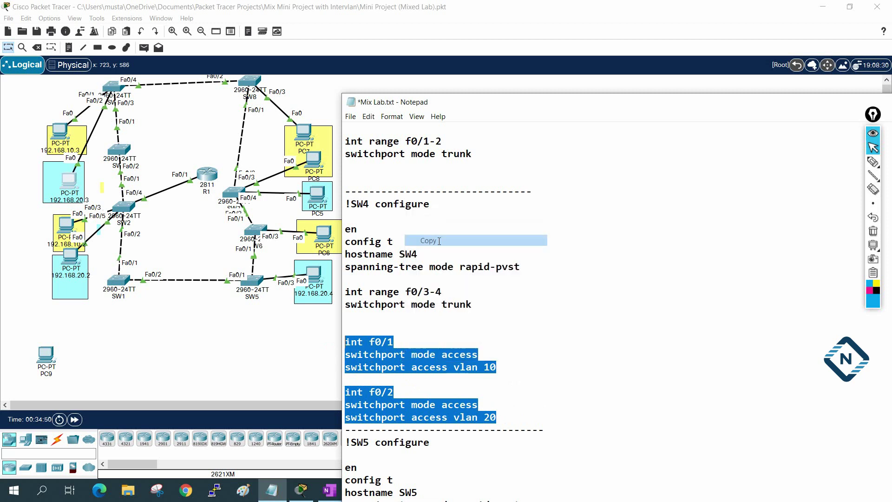
pyautogui.click(111, 90)
pyautogui.click(111, 89)
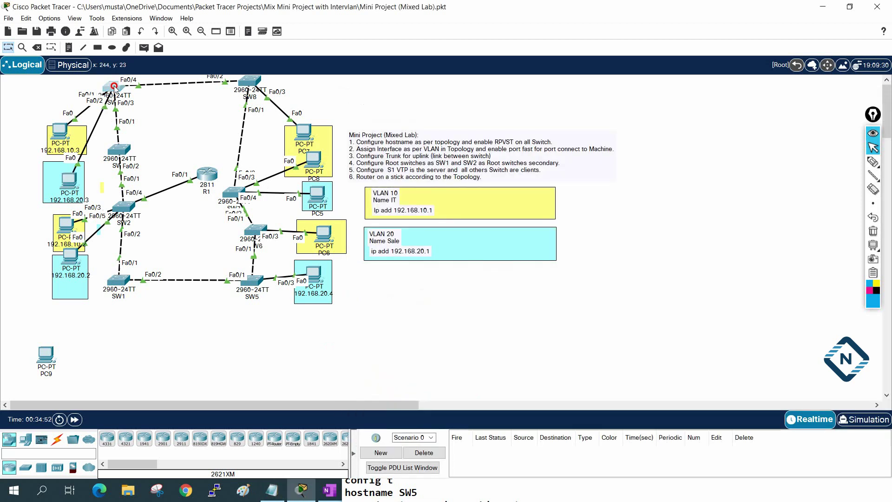
pyautogui.click(361, 99)
pyautogui.click(568, 80)
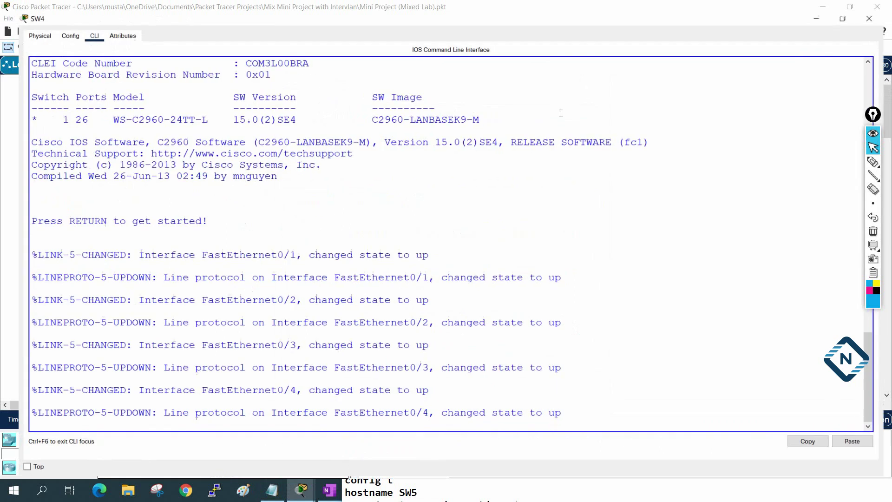
# Step: Start the SW4 console session and enter global configuration mode
pyautogui.press('Return')
pyautogui.press('Return')
pyautogui.press('Return')
pyautogui.press('Return')
pyautogui.press('Return')
pyautogui.press('Return')
pyautogui.press('Return')
pyautogui.press('Return')
pyautogui.press('Return')
pyautogui.press('Return')
pyautogui.press('Return')
pyautogui.press('Return')
pyautogui.press('Return')
pyautogui.press('Return')
pyautogui.press('Return')
pyautogui.press('Return')
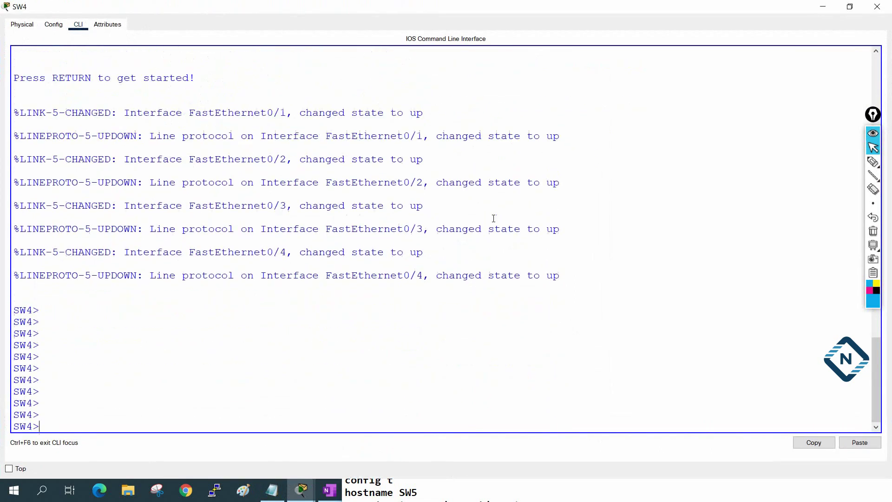
pyautogui.write('en')
pyautogui.press('Return')
pyautogui.write('config t')
pyautogui.press('Return')
# Step: Apply the copied access blocks to SW4, putting f0/1 in VLAN 10 and f0/2 in VLAN 20, and close its window
pyautogui.rightClick(502, 207)
pyautogui.click(516, 226)
pyautogui.press('Return')
pyautogui.press('Return')
pyautogui.press('Return')
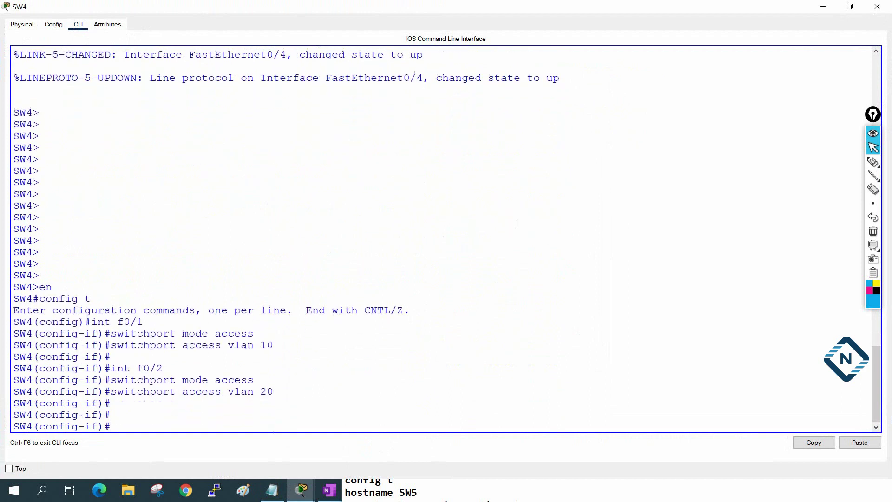
pyautogui.click(878, 6)
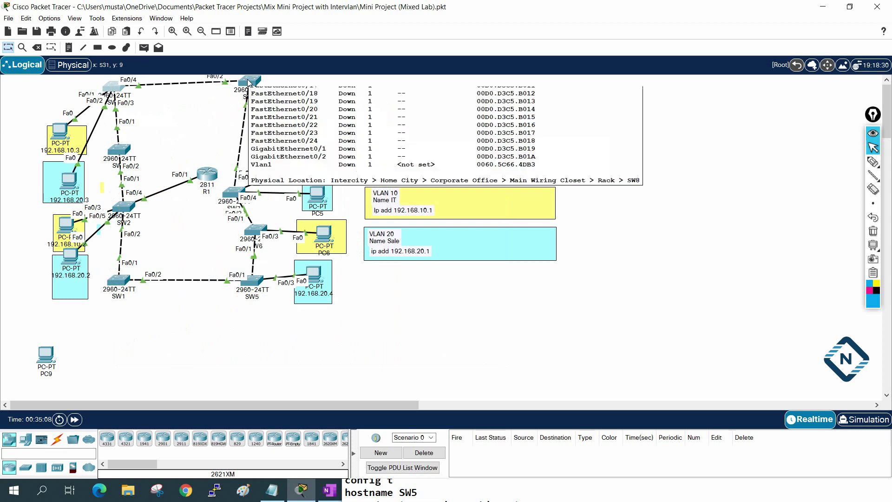
# Step: Paste the copied access blocks below the trunk commands in the SW8 notes and delete the f0/2 VLAN 20 block
pyautogui.moveTo(306, 135); pyautogui.dragTo(306, 138)
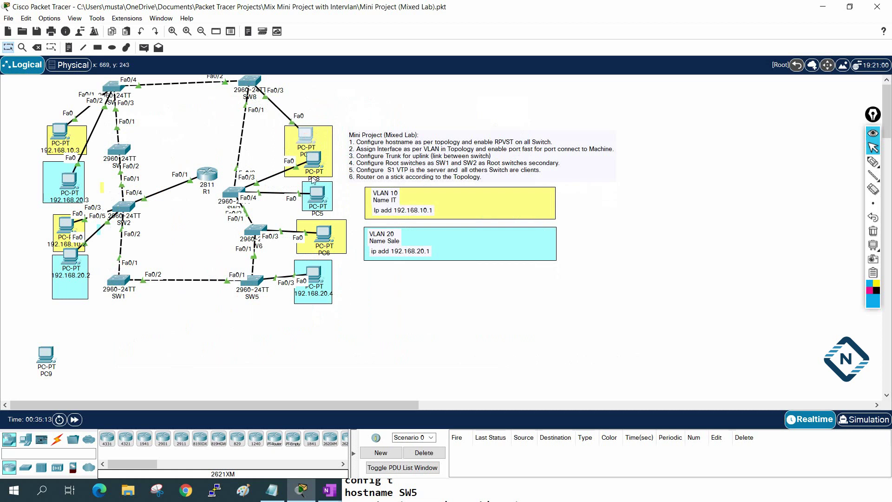
pyautogui.click(351, 491)
pyautogui.scroll(-12, 462, 405)
pyautogui.click(485, 469)
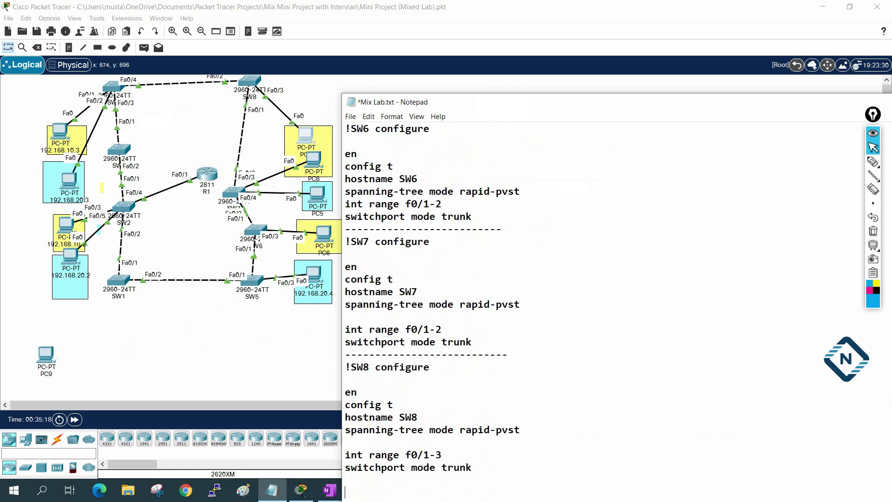
pyautogui.hotkey('ctrl', 'v')
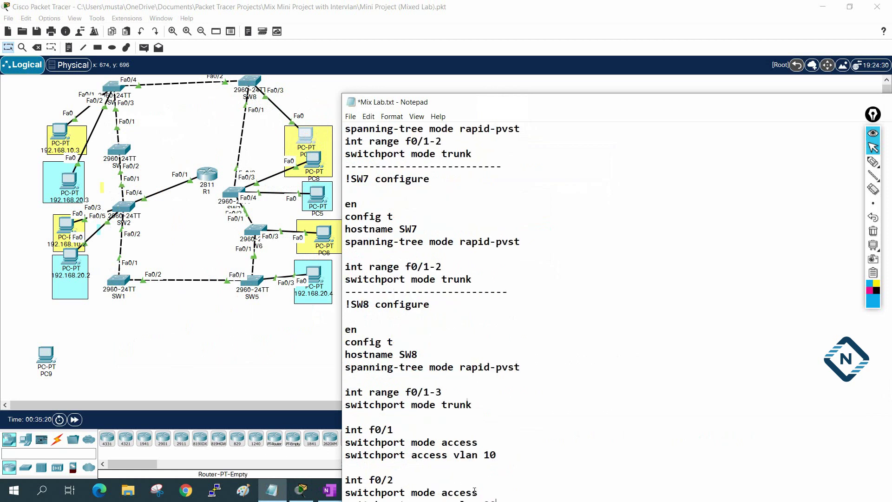
pyautogui.scroll(-1, 488, 465)
pyautogui.moveTo(491, 470); pyautogui.dragTo(336, 442)
pyautogui.press('BackSpace')
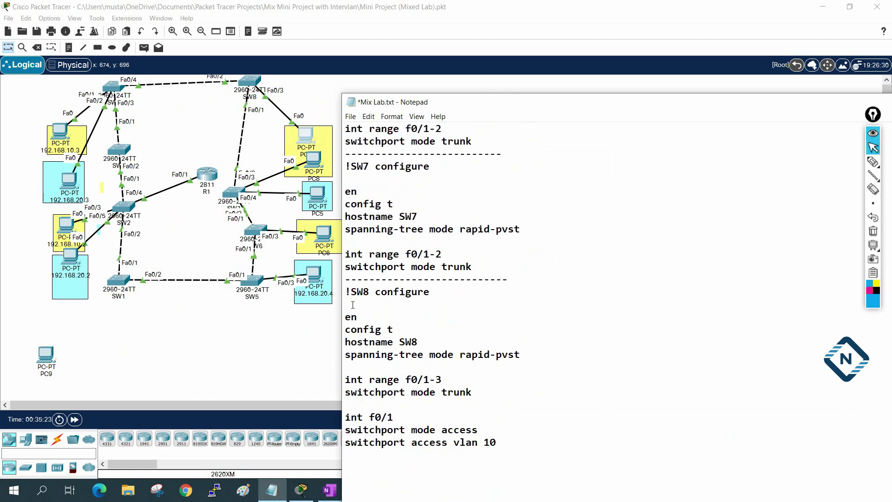
# Step: Shift PC7 slightly in the topology, and change SW8's VLAN 10 access block to interface f0/3 and copy it
pyautogui.moveTo(305, 136)
pyautogui.mouseDown()
pyautogui.moveTo(324, 127)
pyautogui.moveTo(320, 136)
pyautogui.mouseUp()
pyautogui.click(386, 496)
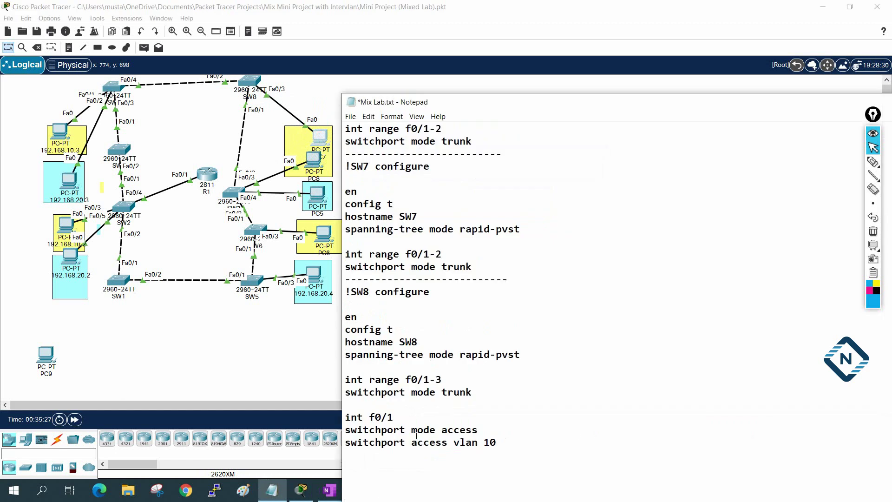
pyautogui.doubleClick(392, 418)
pyautogui.write('3')
pyautogui.moveTo(496, 444); pyautogui.dragTo(335, 417)
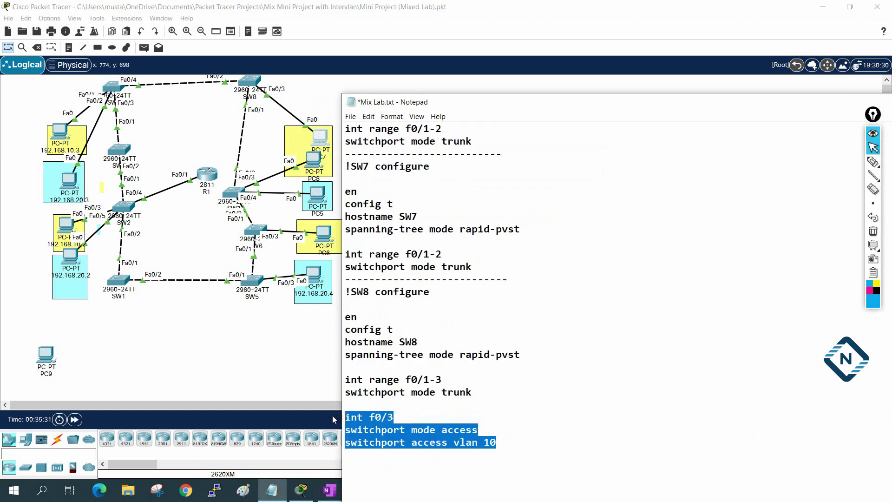
# Step: Open SW8's command line in a maximized window and enter global configuration mode
pyautogui.click(249, 83)
pyautogui.click(352, 104)
pyautogui.click(568, 79)
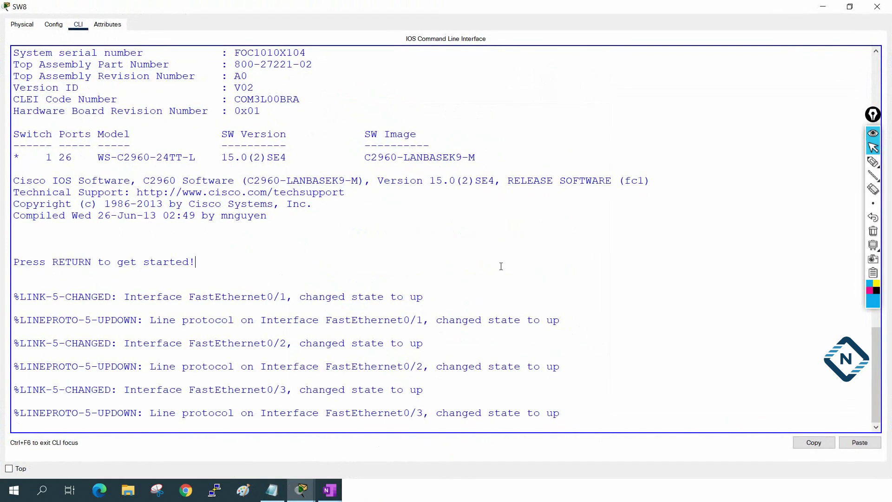
pyautogui.press('Return')
pyautogui.press('Return')
pyautogui.write('en')
pyautogui.press('Return')
pyautogui.write('co')
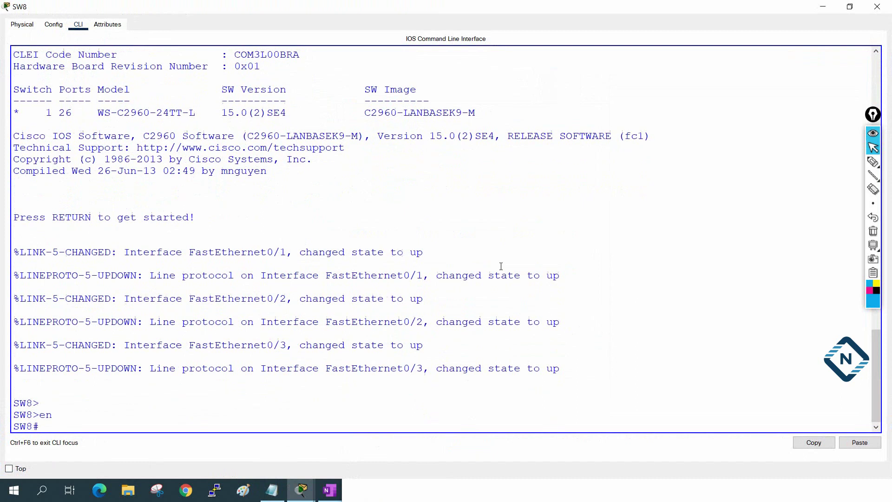
pyautogui.write('nfig t')
pyautogui.press('Return')
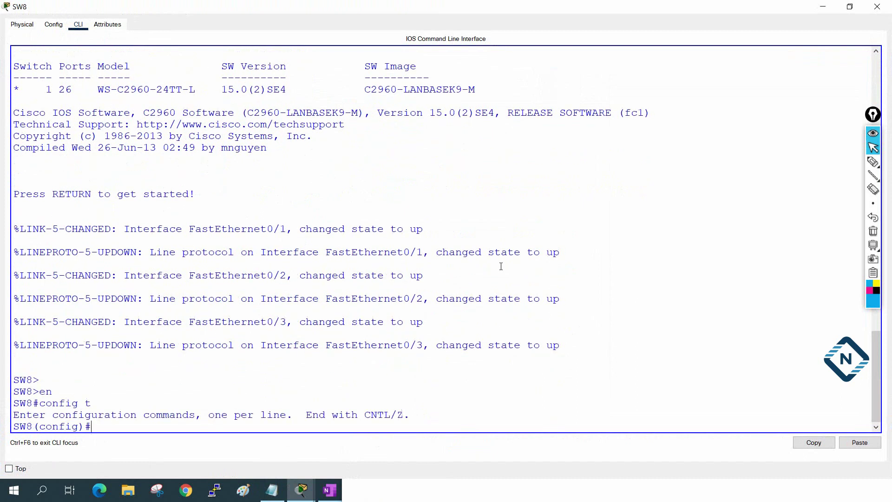
# Step: Apply the copied block assigning f0/3 to access VLAN 10 on SW8, and exit to privileged EXEC mode
pyautogui.rightClick(509, 268)
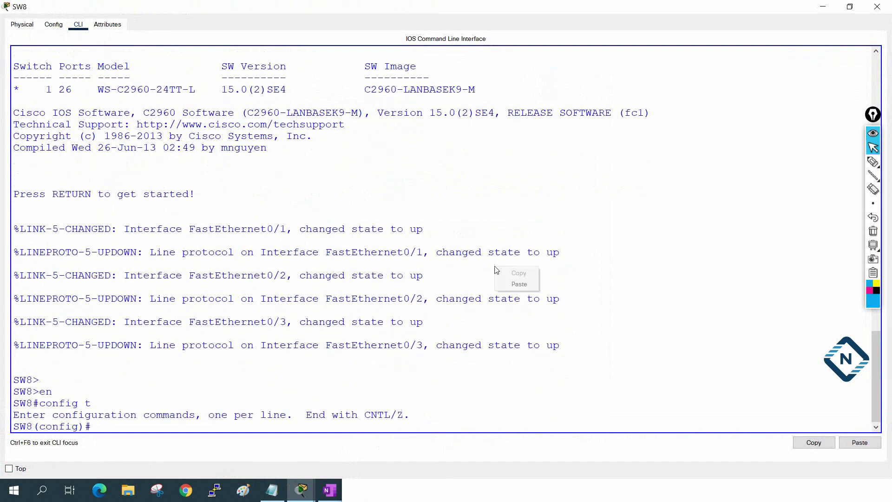
pyautogui.click(529, 285)
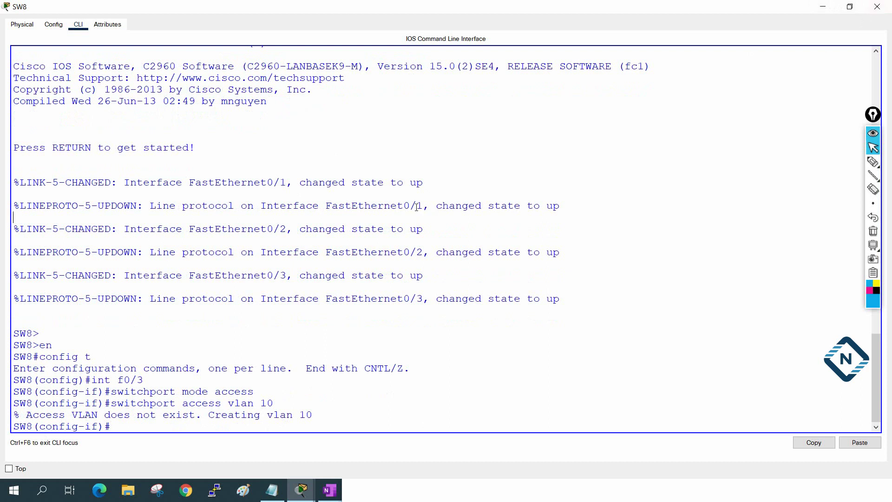
pyautogui.press('Return')
pyautogui.press('Return')
pyautogui.press('Return')
pyautogui.write('exit')
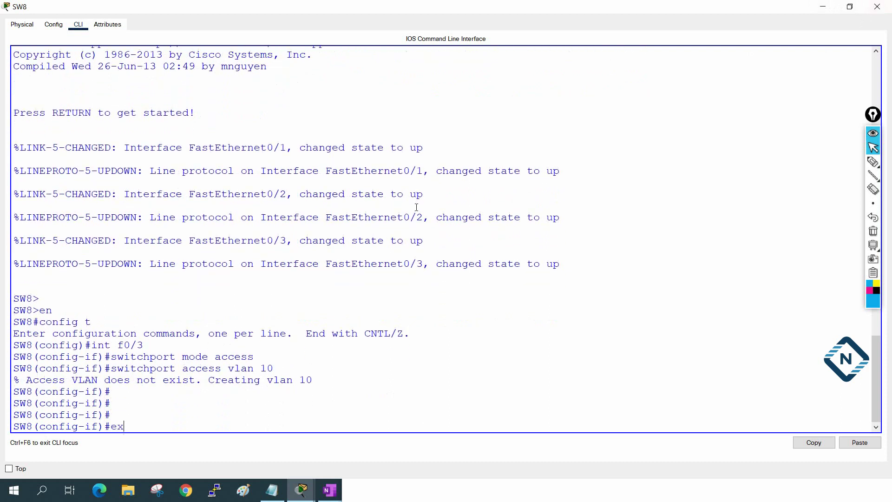
pyautogui.press('Return')
pyautogui.press('Return')
pyautogui.write('exit')
pyautogui.press('Return')
pyautogui.press('Return')
# Step: Display the VTP status on SW8 and check its running version, domain name and operating mode
pyautogui.write('sh v')
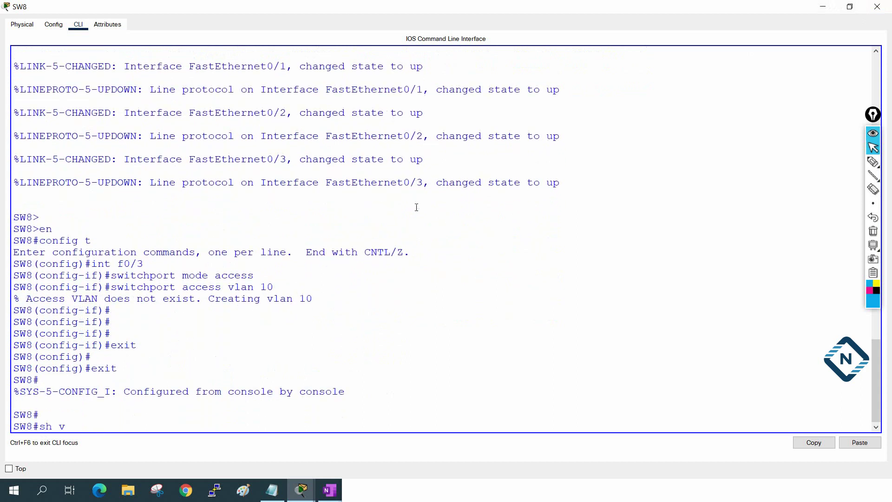
pyautogui.write('tp st')
pyautogui.press('Tab')
pyautogui.press('Return')
pyautogui.press('Return')
pyautogui.press('Return')
pyautogui.press('Return')
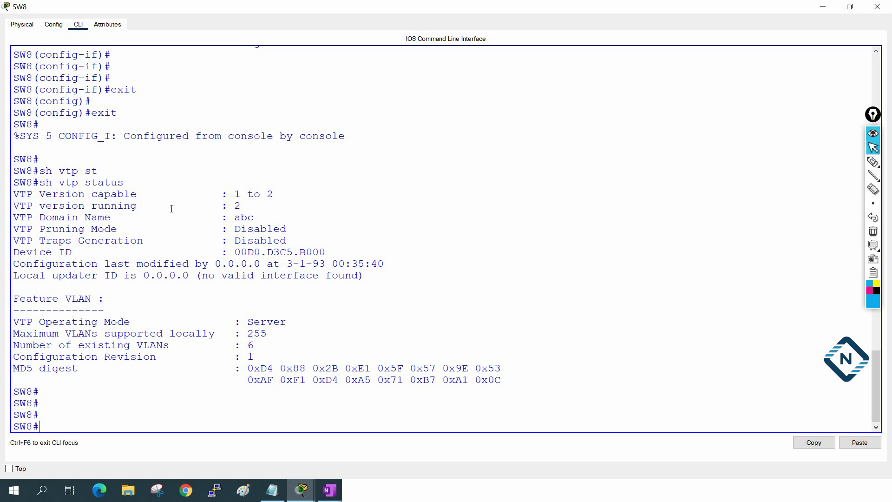
pyautogui.moveTo(244, 205); pyautogui.dragTo(7, 205)
pyautogui.moveTo(255, 217); pyautogui.dragTo(52, 217)
pyautogui.moveTo(288, 322); pyautogui.dragTo(20, 310)
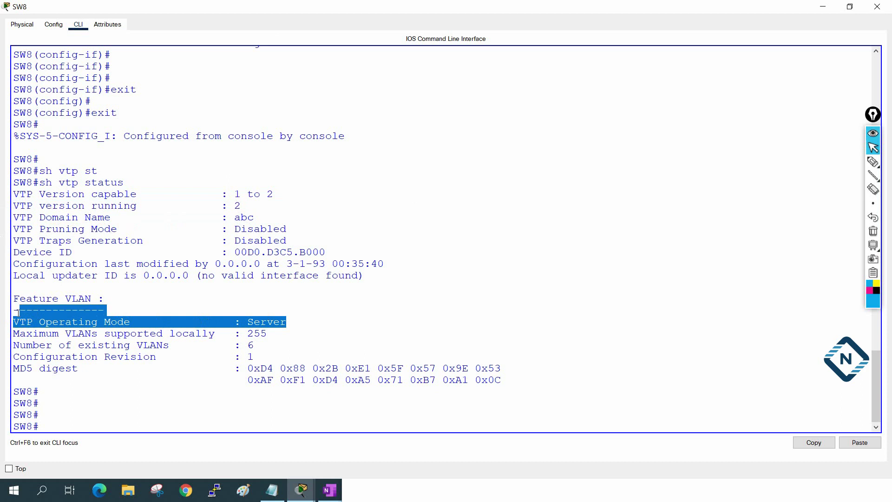
# Step: Look up the VTP server and client requirement in the task list at the start of the Mix Lab notes
pyautogui.click(272, 490)
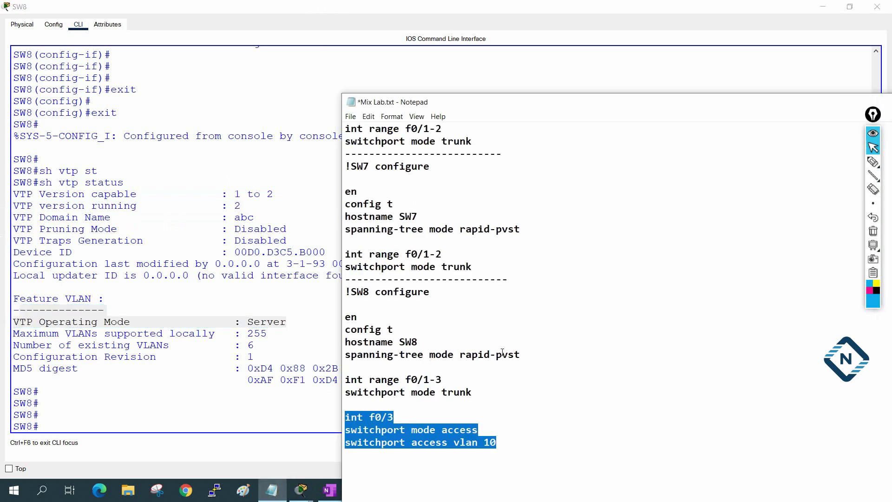
pyautogui.scroll(15, 503, 352)
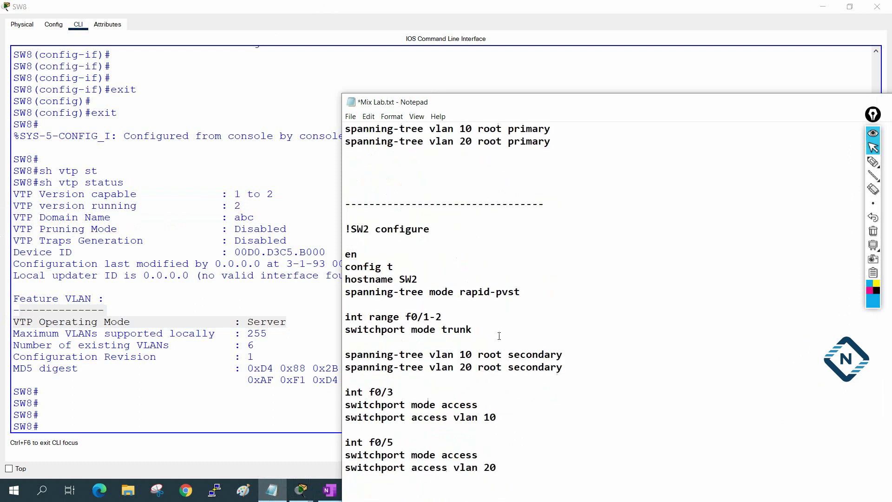
pyautogui.scroll(6, 500, 335)
pyautogui.moveTo(342, 180); pyautogui.dragTo(251, 183)
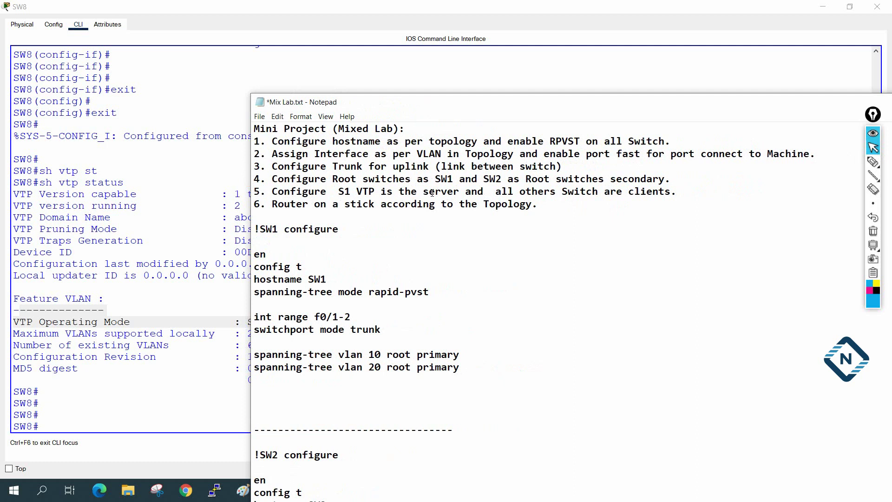
pyautogui.moveTo(333, 192); pyautogui.dragTo(441, 192)
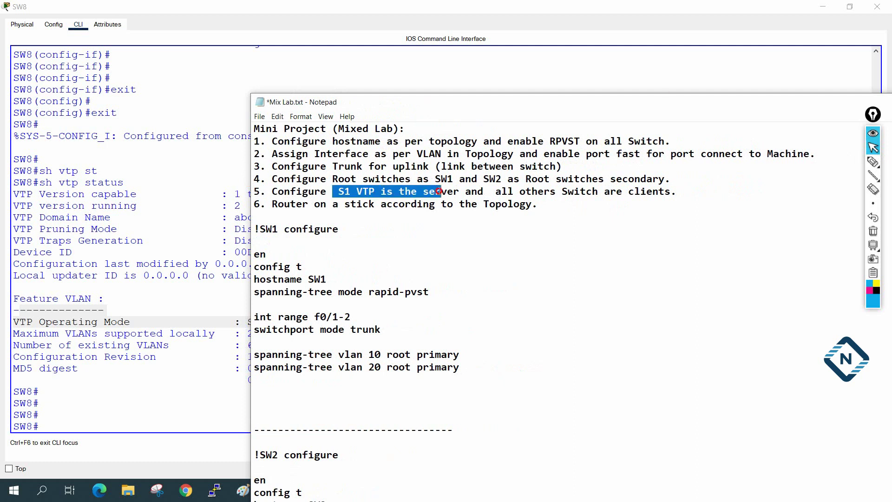
# Step: Return to SW8's command line, enter global configuration mode and set the VTP mode to client
pyautogui.click(210, 332)
pyautogui.write('config t')
pyautogui.press('Return')
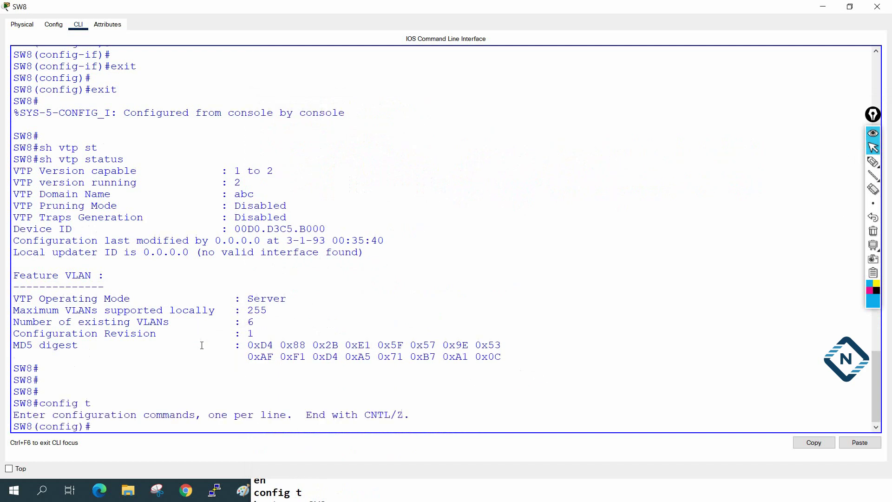
pyautogui.write('vtp mo')
pyautogui.press('Tab')
pyautogui.write('cl')
pyautogui.press('Tab')
pyautogui.press('Return')
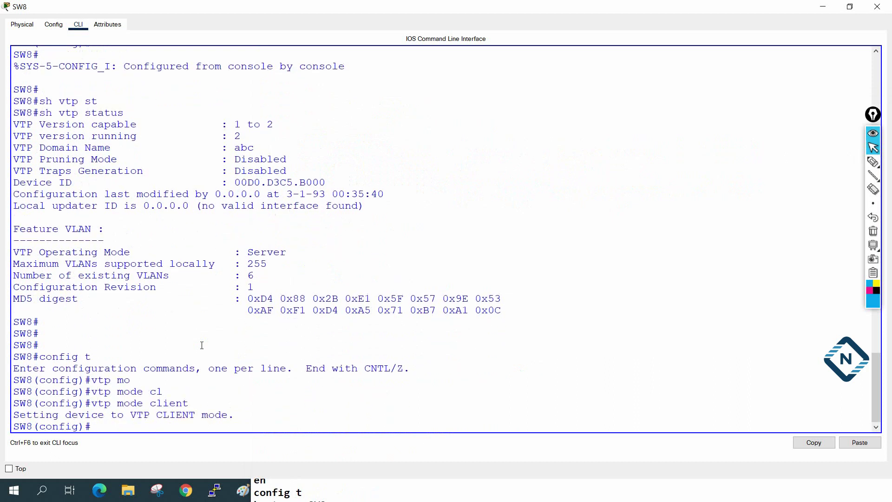
# Step: List the available VTP options on SW8 and set the VTP password
pyautogui.write('vtp ?')
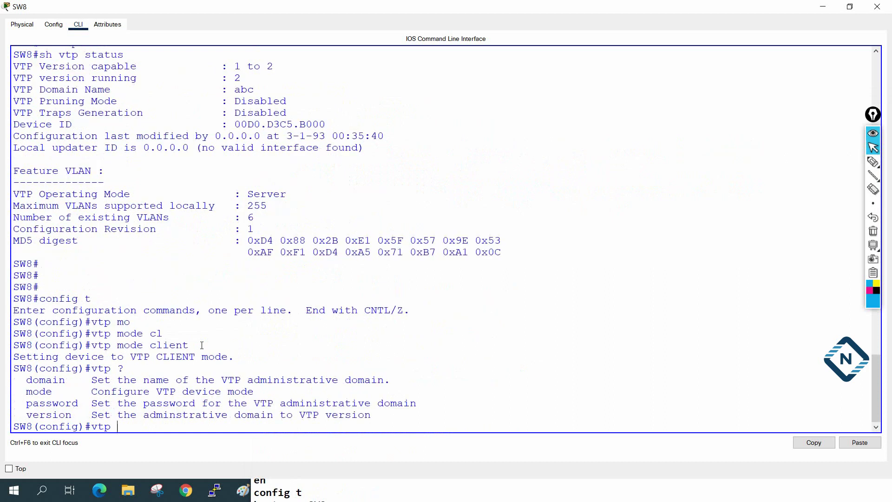
pyautogui.write('pa')
pyautogui.press('Tab')
pyautogui.write('abc')
pyautogui.press('Return')
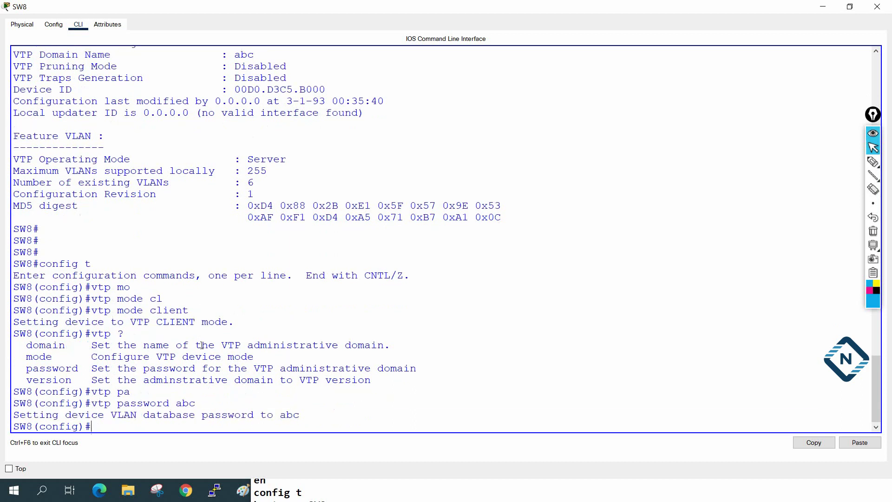
# Step: Set SW8's VTP domain name to abc
pyautogui.write('vtp')
pyautogui.press('BackSpace')
pyautogui.write('dom')
pyautogui.press('Tab')
pyautogui.write('abc')
pyautogui.press('Return')
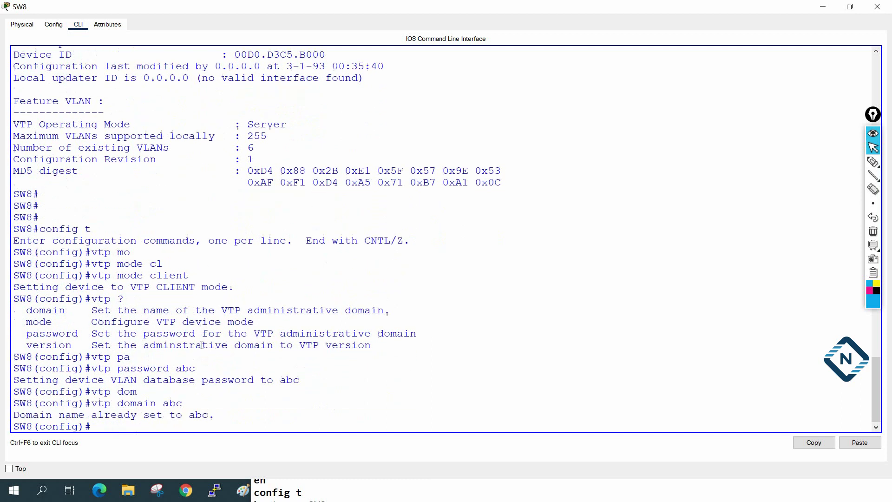
pyautogui.press('Return')
pyautogui.press('Return')
pyautogui.press('Return')
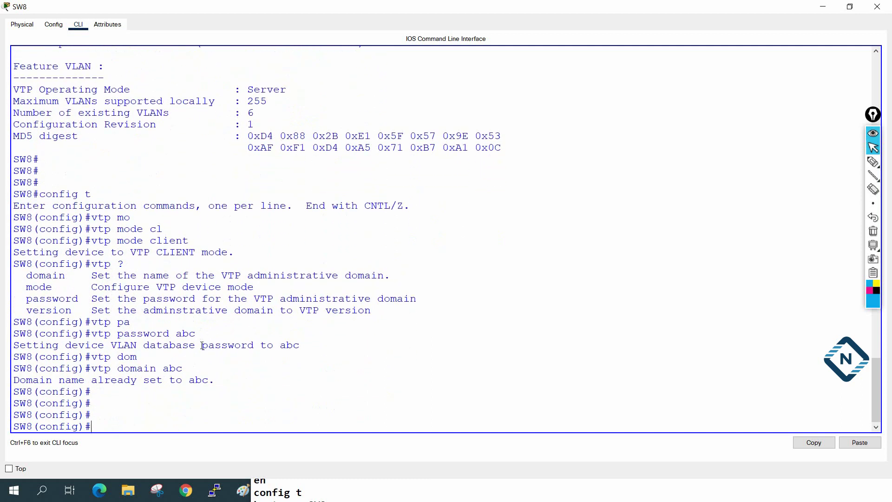
# Step: Leave configuration mode on SW8 and recheck the operating mode and domain name in the VTP status
pyautogui.hotkey('ctrl', 'z')
pyautogui.press('Return')
pyautogui.press('Return')
pyautogui.press('Return')
pyautogui.write('sh vtp st')
pyautogui.press('Tab')
pyautogui.press('Return')
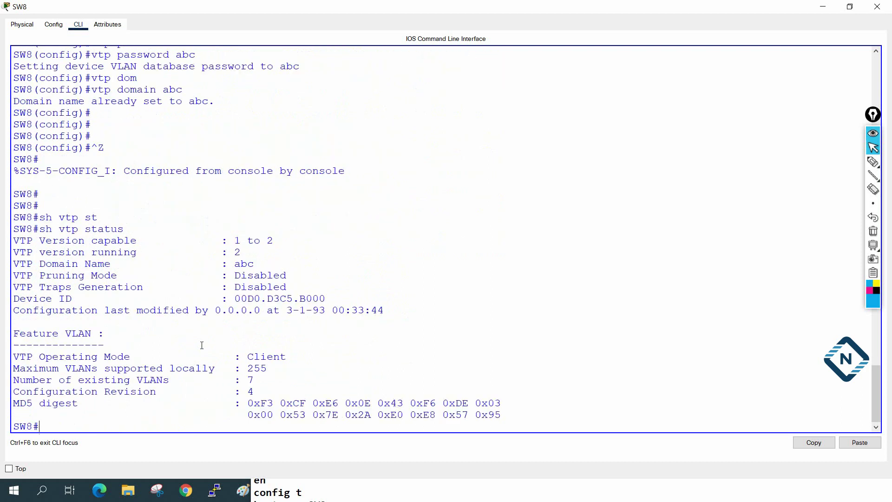
pyautogui.press('Return')
pyautogui.press('Return')
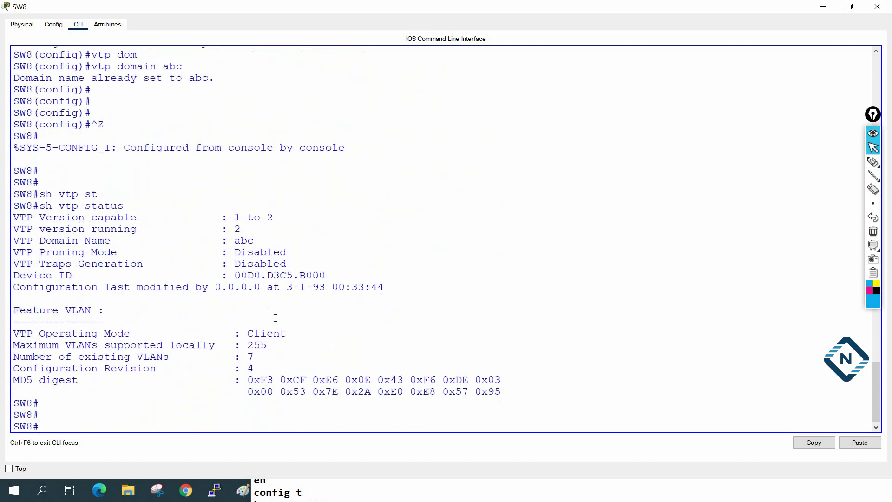
pyautogui.moveTo(286, 334); pyautogui.dragTo(163, 333)
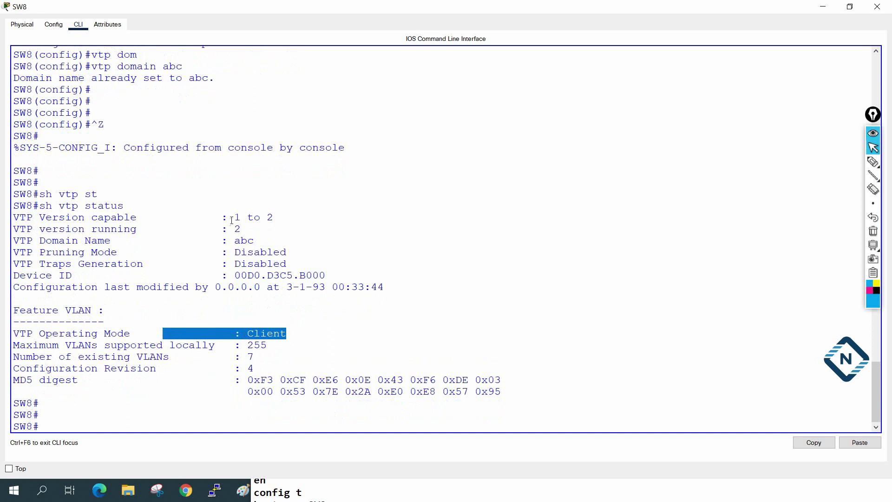
pyautogui.moveTo(256, 240); pyautogui.dragTo(169, 240)
pyautogui.click(537, 323)
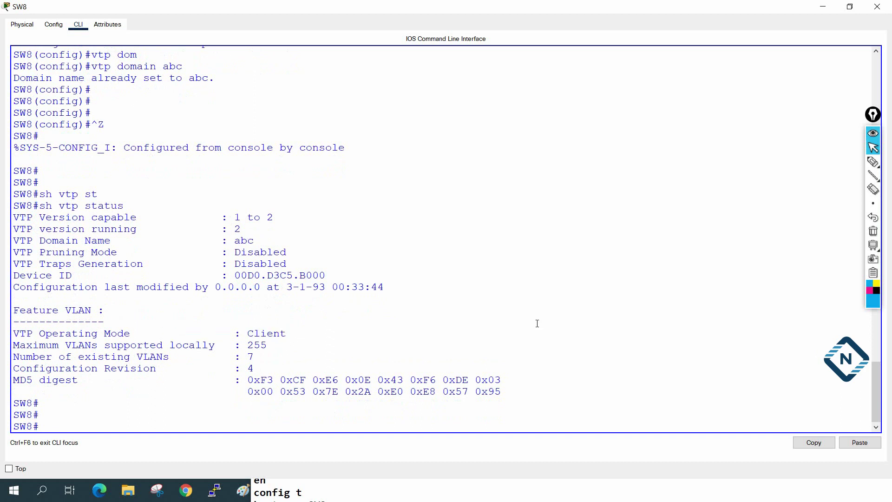
# Step: Display SW8's brief VLAN table and examine the entries for VLANs 10 and 20
pyautogui.write('sh vlan br')
pyautogui.press('Return')
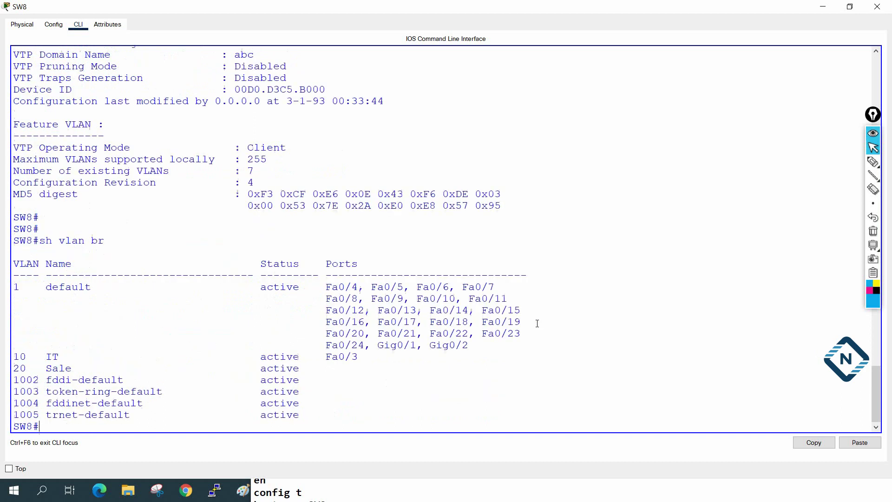
pyautogui.press('Return')
pyautogui.press('Return')
pyautogui.press('Return')
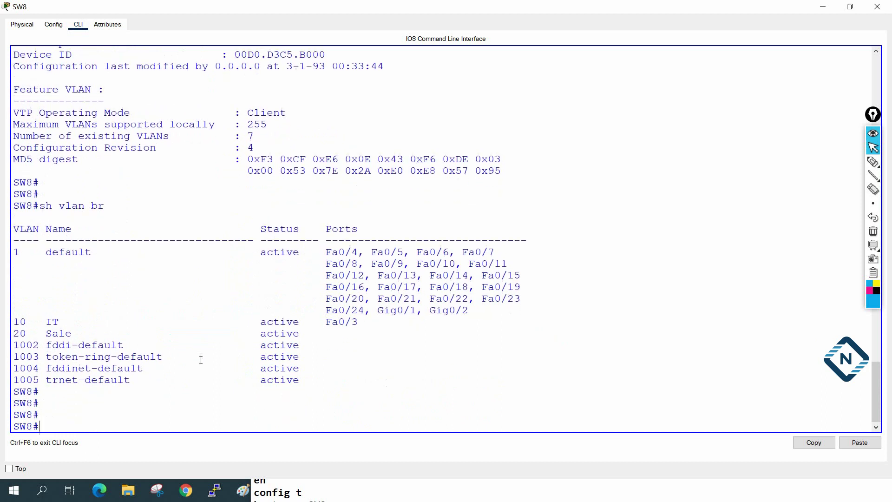
pyautogui.moveTo(15, 320); pyautogui.dragTo(331, 333)
pyautogui.click(321, 368)
pyautogui.click(877, 6)
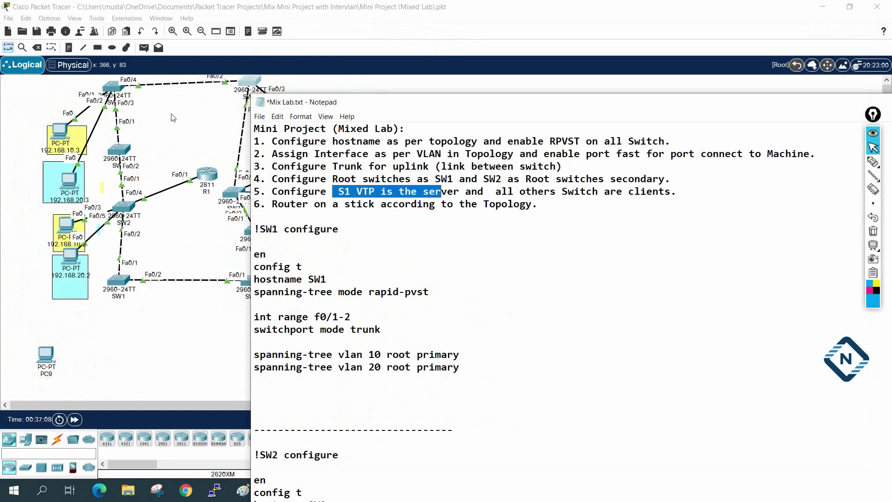
# Step: Open SW7's command line in privileged mode and check the operating mode in its VTP status
pyautogui.click(176, 119)
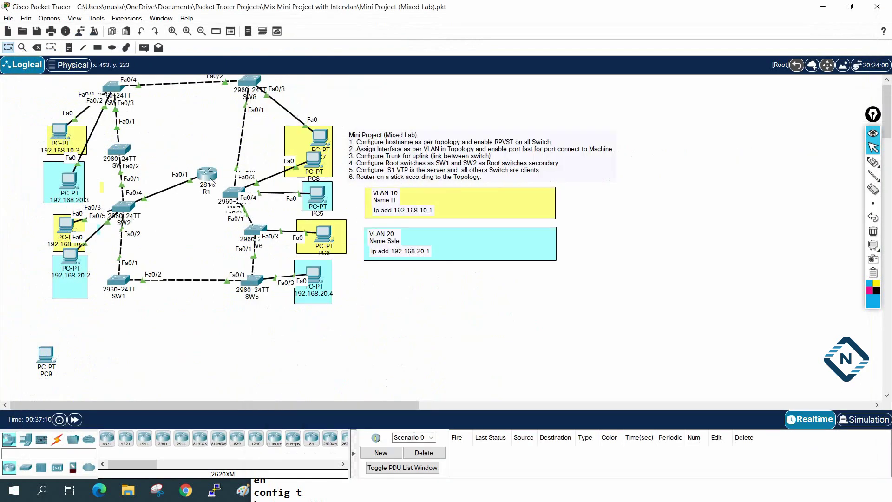
pyautogui.click(234, 193)
pyautogui.click(362, 99)
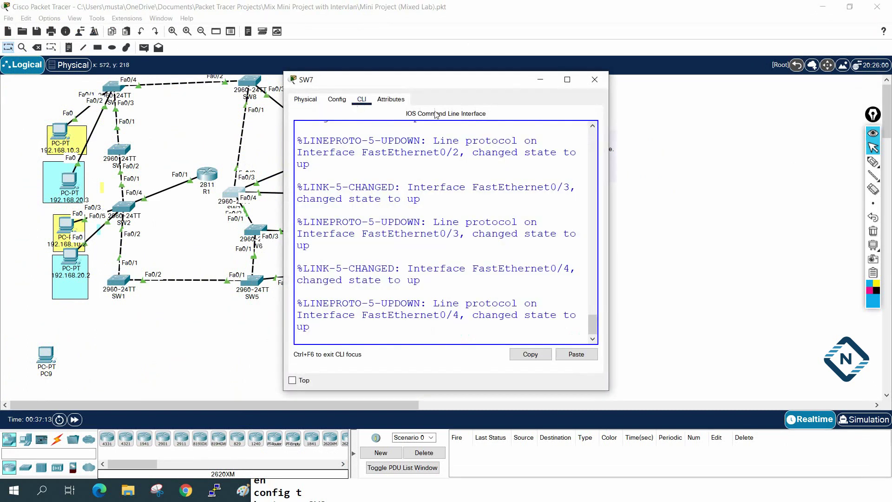
pyautogui.click(567, 80)
pyautogui.press('Return')
pyautogui.press('Return')
pyautogui.press('Return')
pyautogui.write('en')
pyautogui.press('Return')
pyautogui.write('sh vtp st')
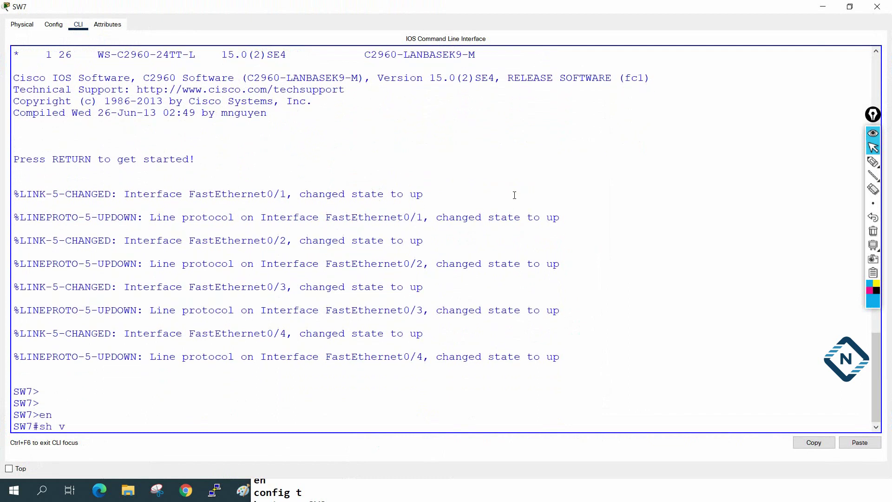
pyautogui.press('Tab')
pyautogui.press('Return')
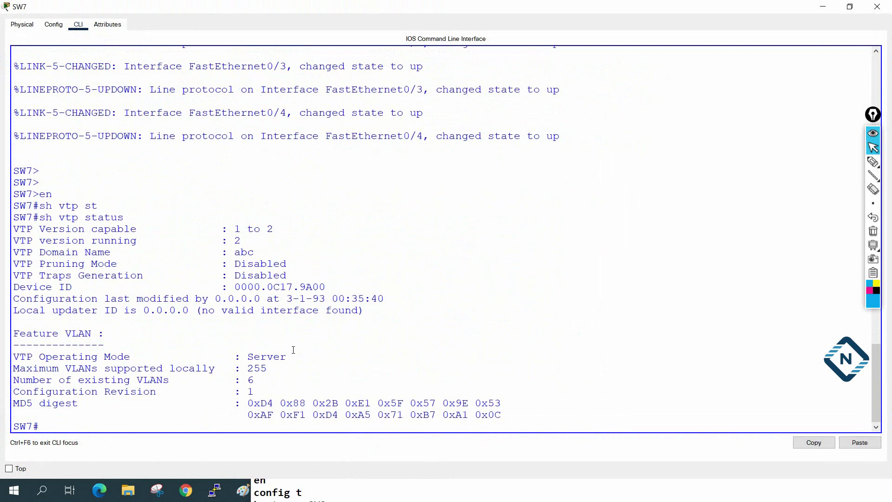
pyautogui.moveTo(290, 357); pyautogui.dragTo(241, 356)
pyautogui.click(542, 296)
# Step: Enter global configuration mode on SW7 and set the VTP mode to client
pyautogui.write('config t')
pyautogui.press('Return')
pyautogui.write('vtp mo')
pyautogui.press('Tab')
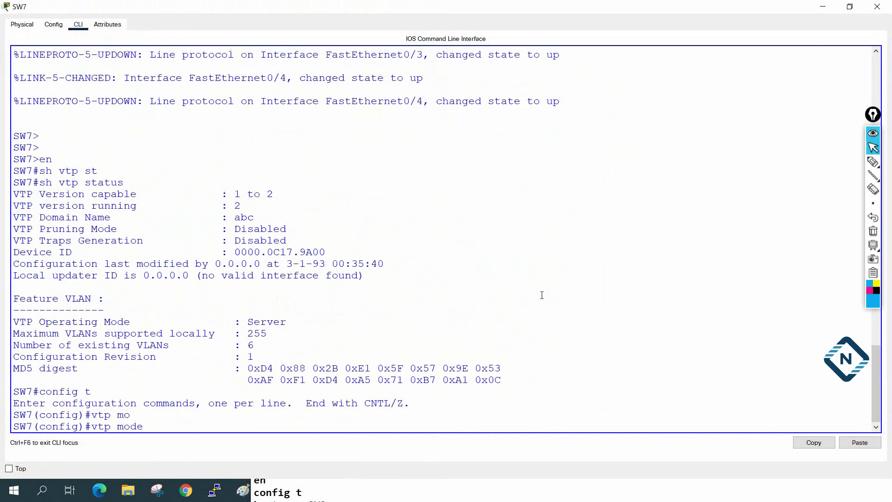
pyautogui.write('cl')
pyautogui.press('Tab')
pyautogui.press('Return')
# Step: Set the VTP password on SW7
pyautogui.write('vtp')
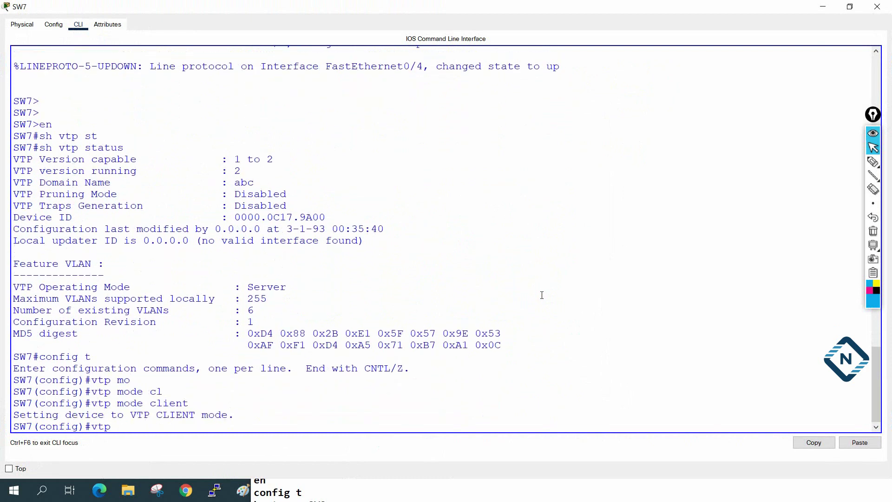
pyautogui.write(' pa')
pyautogui.press('Tab')
pyautogui.write('abc')
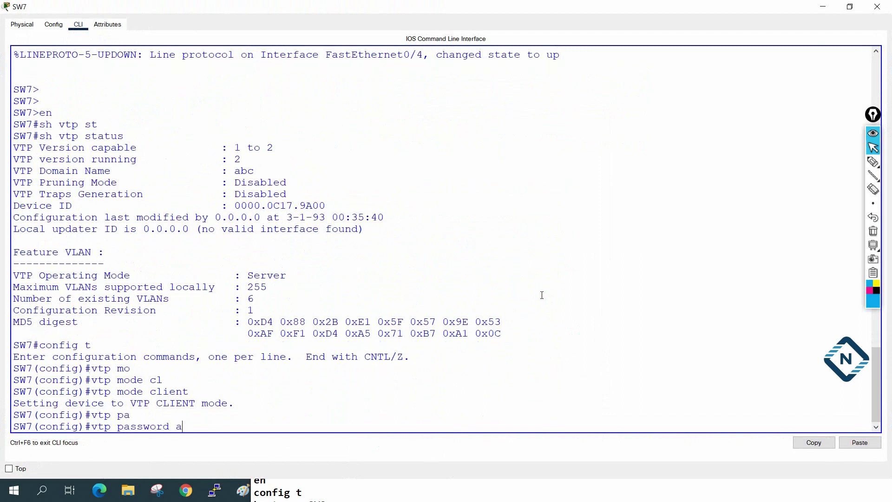
pyautogui.press('Return')
# Step: Set SW7's VTP domain name to abc
pyautogui.write('vtp dom')
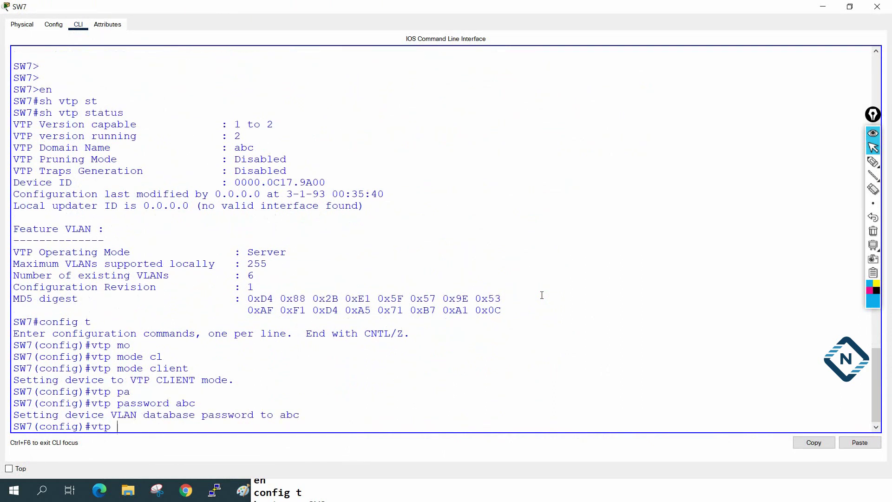
pyautogui.press('Tab')
pyautogui.write('ab')
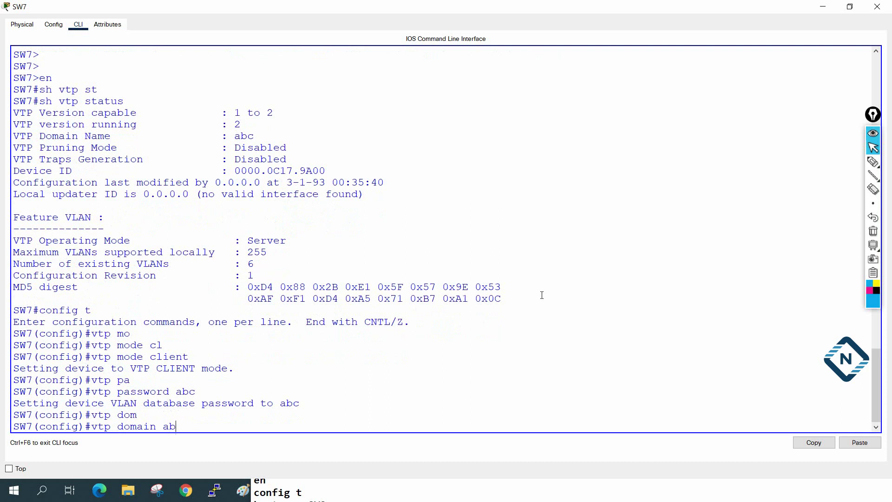
pyautogui.press('BackSpace')
pyautogui.write('bc')
pyautogui.press('Return')
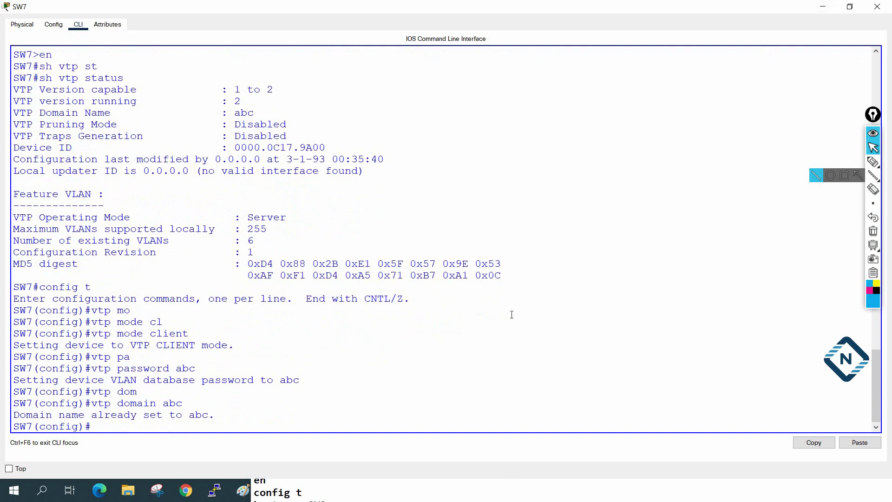
# Step: Switch to the Notepad notes and add VTP commands to the SW1 section: mode server, the VTP password and domain abc
pyautogui.hotkey('alt', 'Tab')
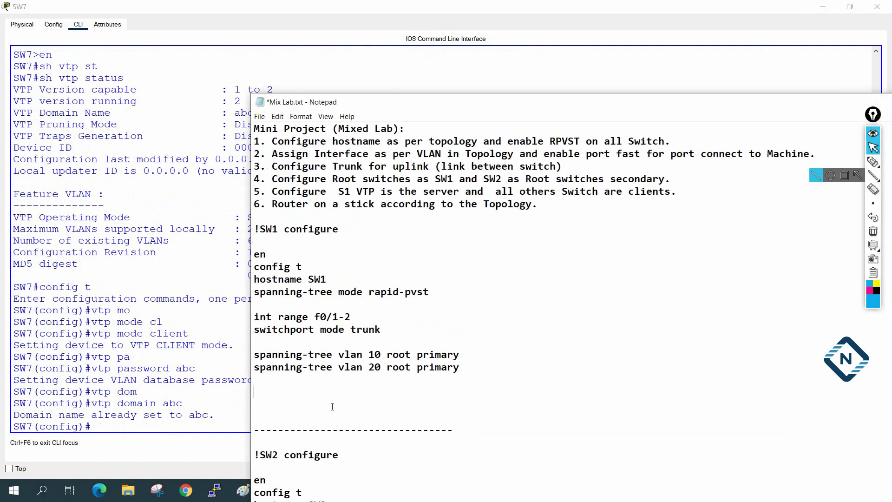
pyautogui.write('vtp mode server')
pyautogui.press('Return')
pyautogui.write('vtp')
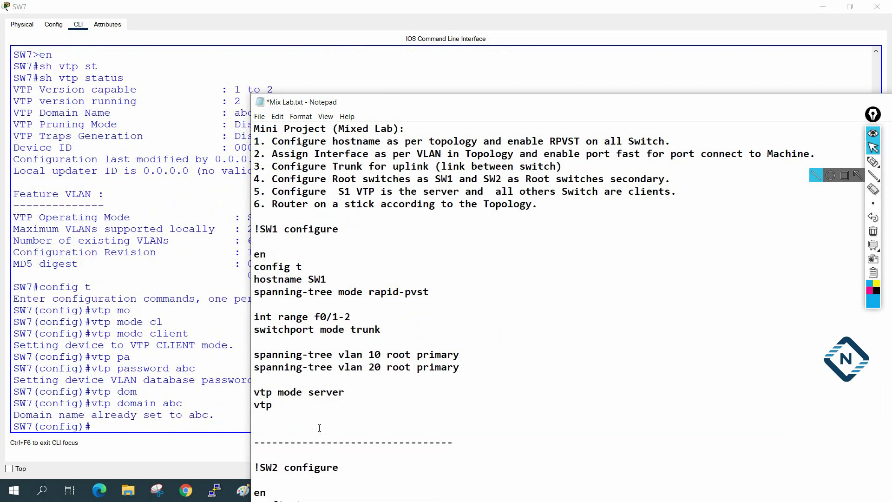
pyautogui.write(' password abc')
pyautogui.press('Return')
pyautogui.write('v')
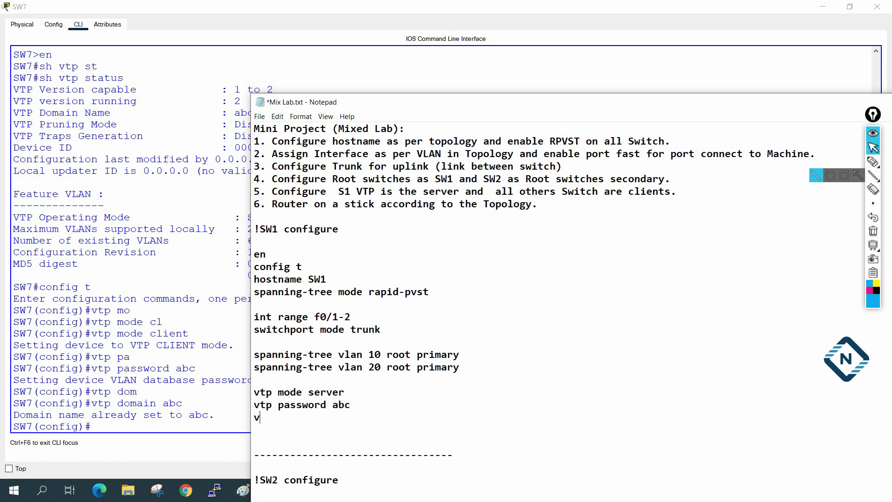
pyautogui.write('tp domain abc')
# Step: Copy SW1's VTP mode, password and domain commands to the end of the SW2 section and change the mode to client
pyautogui.scroll(-1, 320, 428)
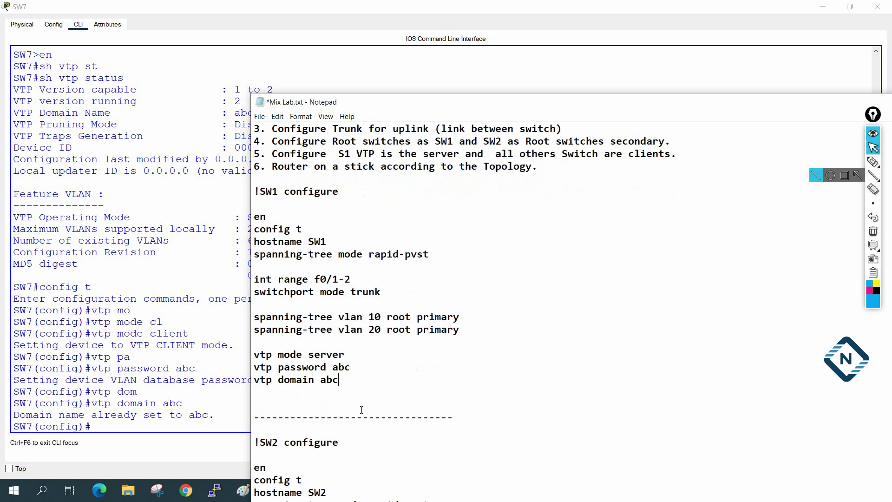
pyautogui.moveTo(342, 380); pyautogui.dragTo(247, 353)
pyautogui.hotkey('ctrl', 'c')
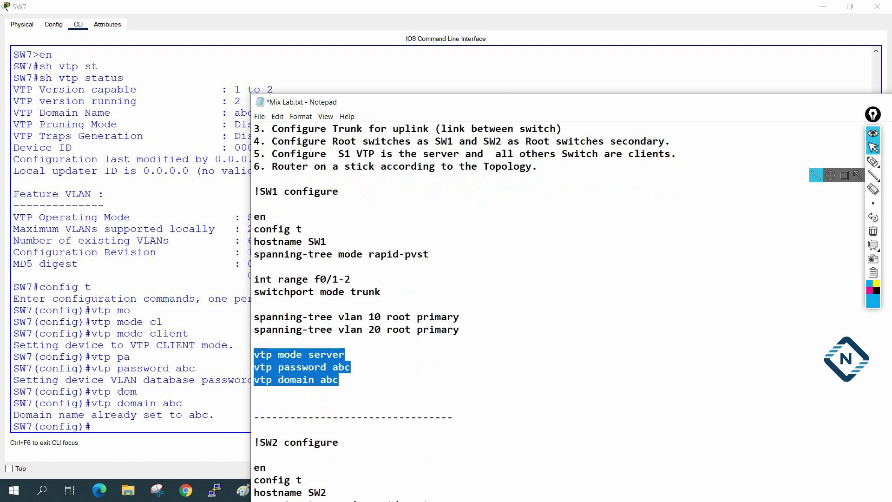
pyautogui.scroll(-7, 279, 380)
pyautogui.click(309, 453)
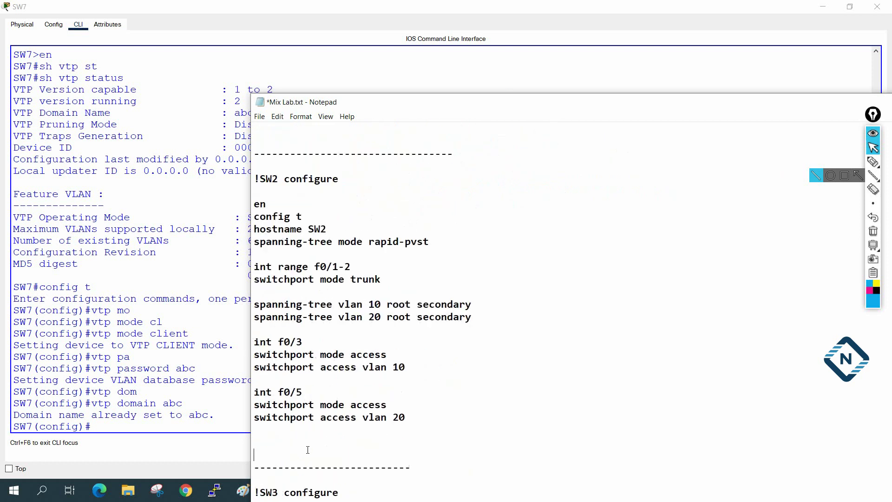
pyautogui.hotkey('ctrl', 'v')
pyautogui.moveTo(344, 454); pyautogui.dragTo(311, 458)
pyautogui.write('client')
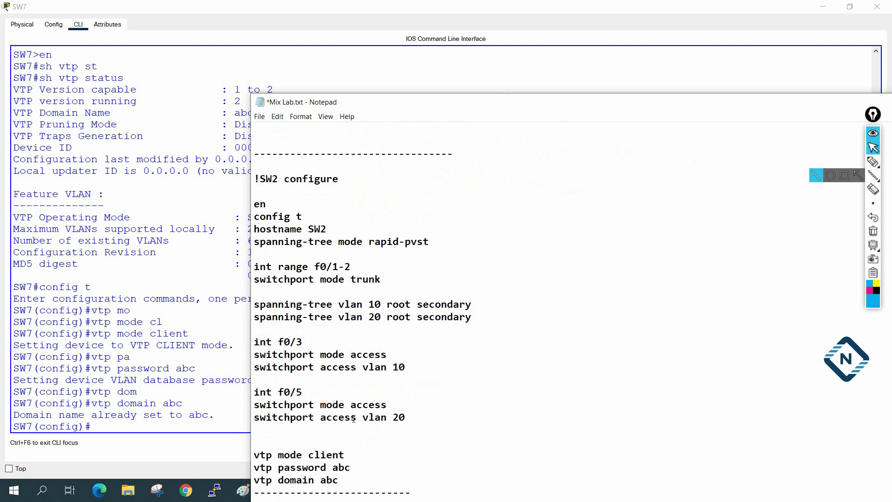
# Step: Copy SW2's VTP client mode, password and domain commands to the end of the SW3 section
pyautogui.scroll(-4, 354, 419)
pyautogui.moveTo(339, 330); pyautogui.dragTo(252, 304)
pyautogui.hotkey('ctrl', 'c')
pyautogui.scroll(-3, 289, 370)
pyautogui.click(289, 369)
pyautogui.press('Return')
pyautogui.hotkey('ctrl', 'v')
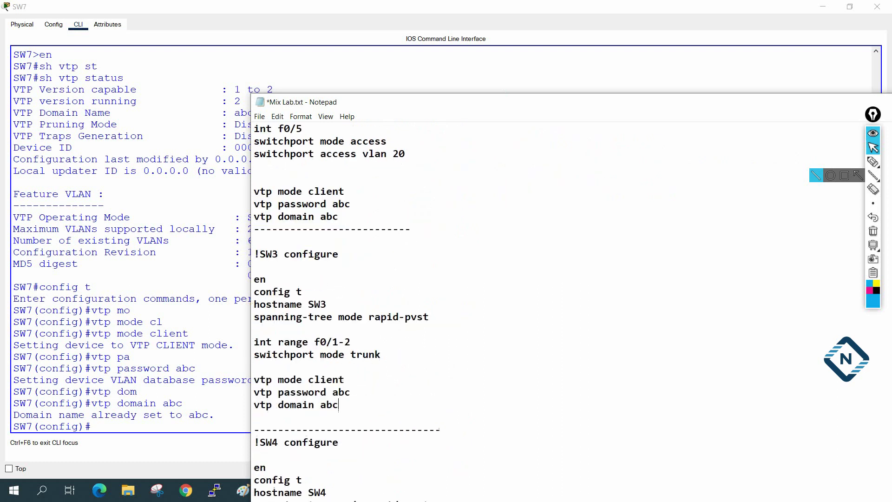
# Step: Insert the copied VTP client mode, password and domain commands below the f0/2 access-port lines in the SW4 section
pyautogui.scroll(-5, 413, 317)
pyautogui.click(413, 353)
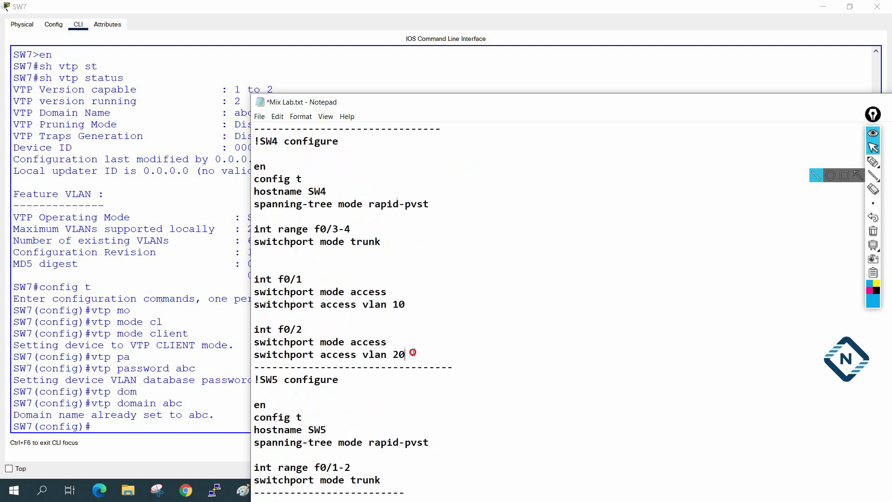
pyautogui.press('Return')
pyautogui.press('Return')
pyautogui.hotkey('ctrl', 'v')
pyautogui.press('Return')
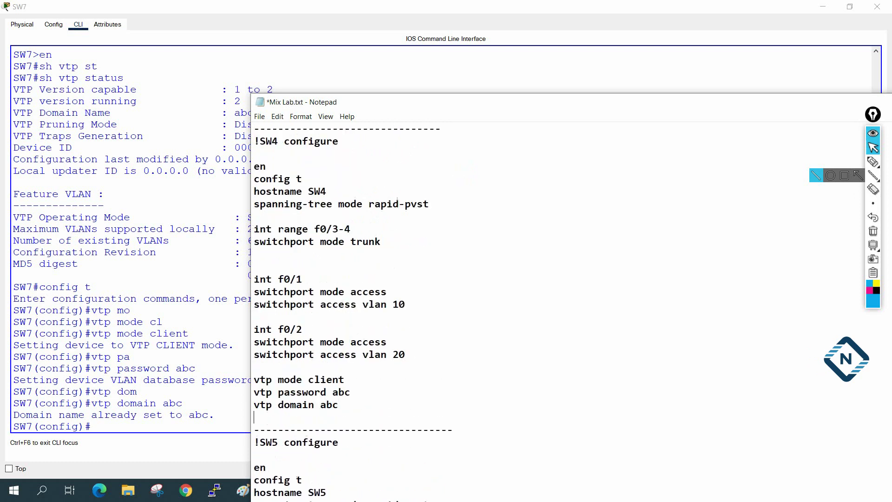
# Step: Insert the copied VTP client mode, password and domain commands below the trunk lines in the SW5 section
pyautogui.scroll(-4, 426, 355)
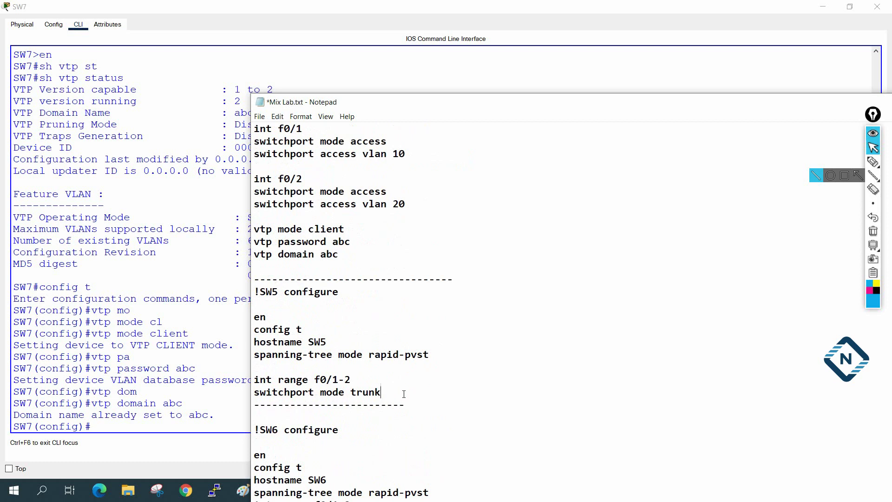
pyautogui.click(382, 392)
pyautogui.press('Return')
pyautogui.press('Return')
pyautogui.hotkey('ctrl', 'v')
pyautogui.press('Return')
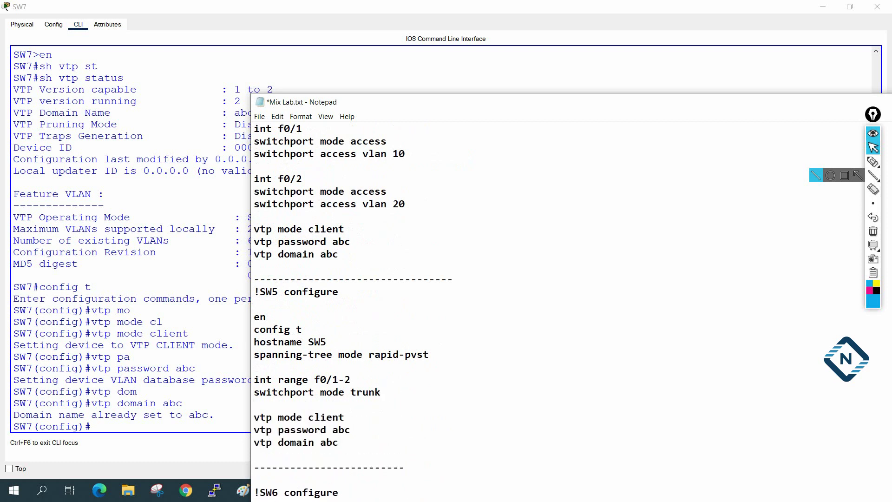
# Step: Insert the copied VTP client mode, password and domain commands below the trunk lines in the SW6 section
pyautogui.scroll(-6, 398, 397)
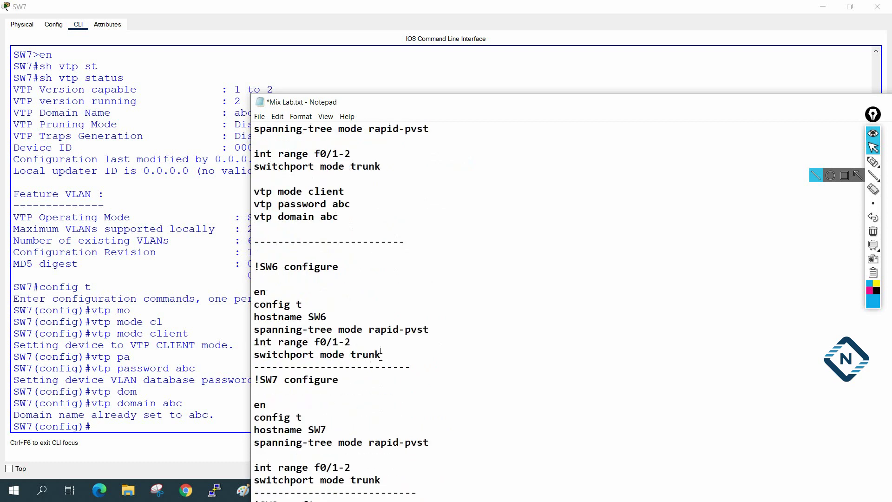
pyautogui.click(381, 354)
pyautogui.press('Return')
pyautogui.press('Return')
pyautogui.hotkey('ctrl', 'v')
pyautogui.press('Return')
# Step: Insert the copied VTP client mode, password and domain commands in the SW7 section, with blank lines around the block
pyautogui.scroll(-5, 367, 390)
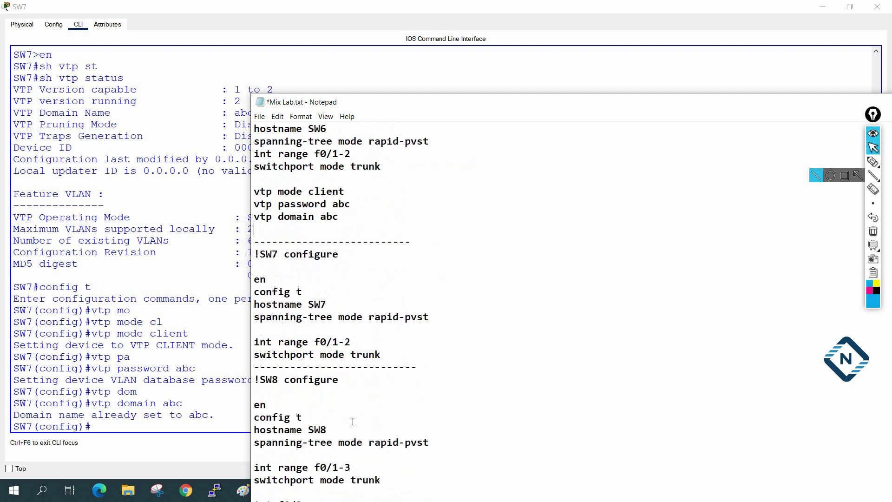
pyautogui.press('Return')
pyautogui.hotkey('ctrl', 'v')
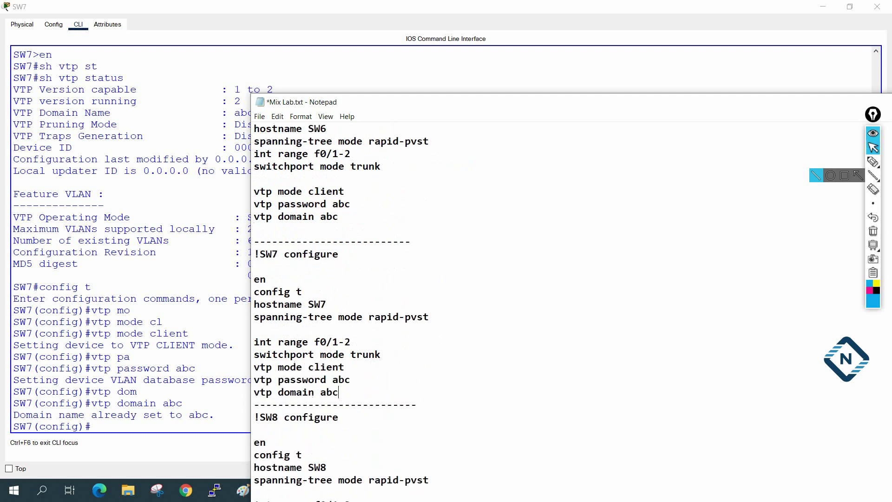
pyautogui.press('Return')
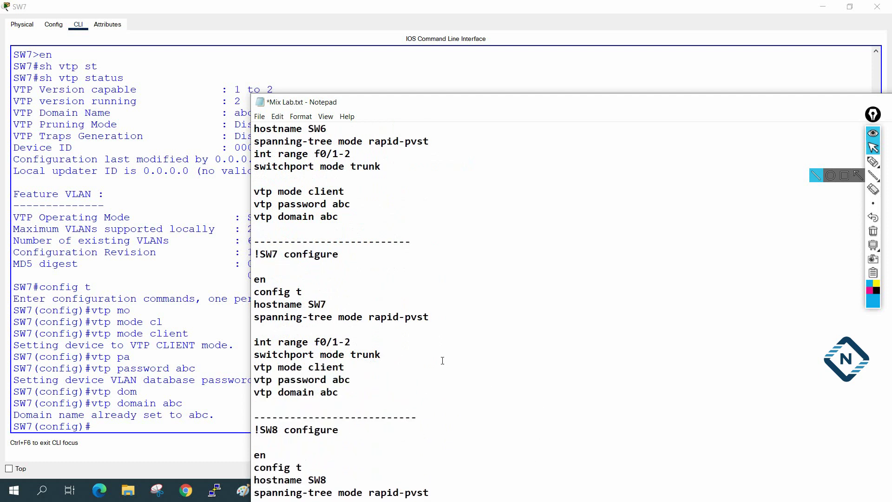
pyautogui.click(444, 356)
pyautogui.press('Return')
# Step: Insert the copied VTP client mode, password and domain commands at the end of the SW8 section
pyautogui.scroll(-4, 398, 331)
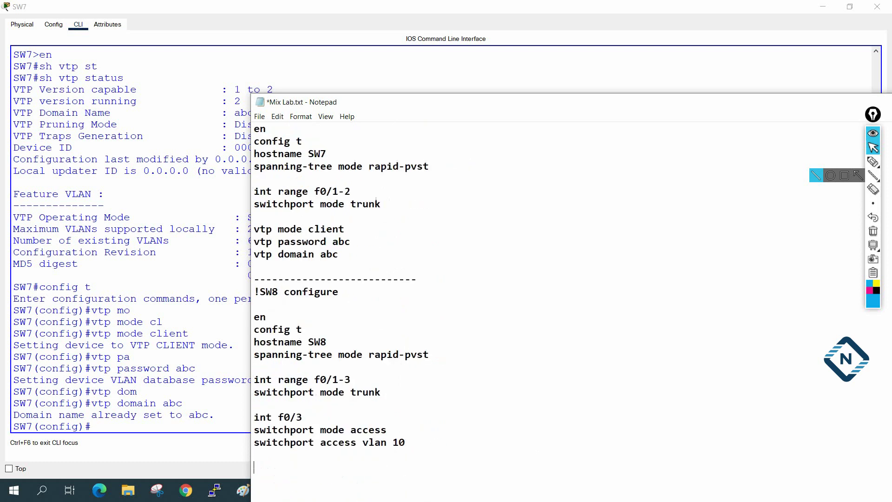
pyautogui.hotkey('ctrl', 'v')
pyautogui.scroll(-2, 498, 372)
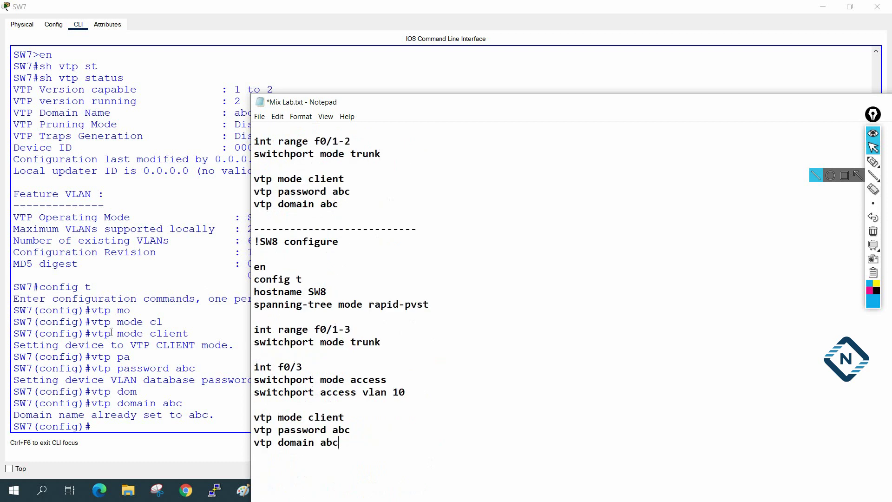
# Step: Switch from the SW7 console to the SW1 command line at its user prompt, in a widened window
pyautogui.click(110, 356)
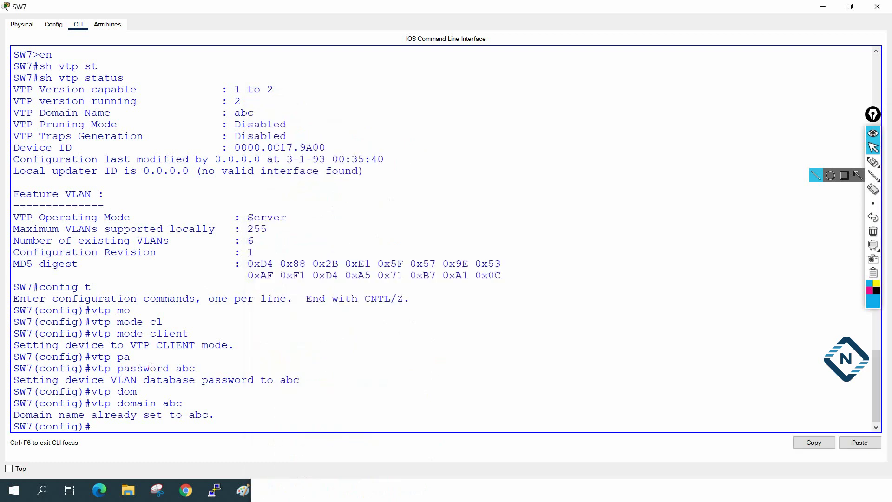
pyautogui.click(878, 6)
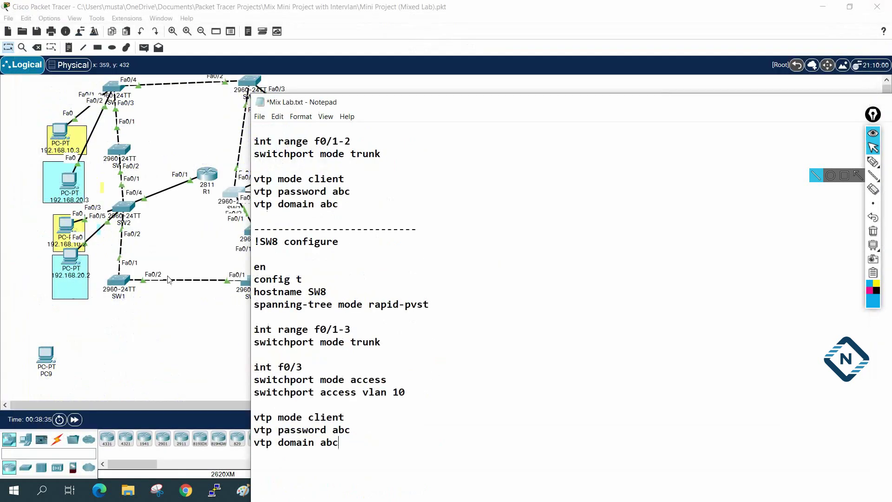
pyautogui.click(176, 340)
pyautogui.click(117, 280)
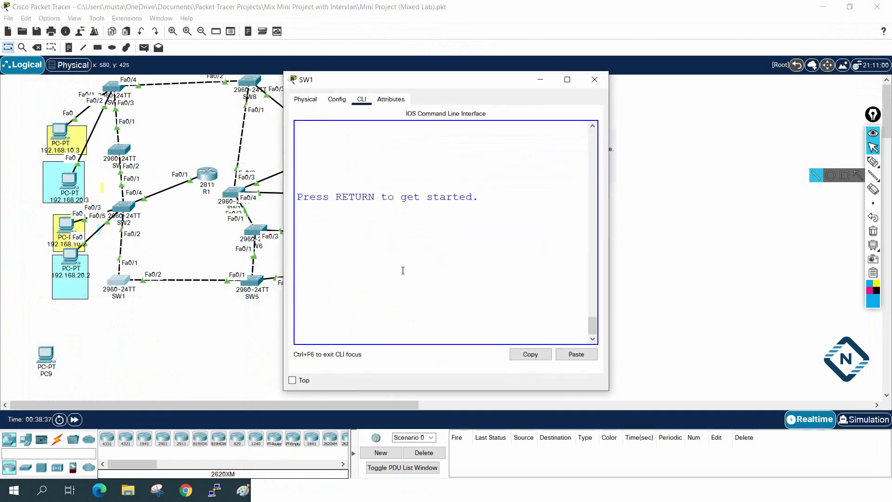
pyautogui.press('Return')
pyautogui.press('Return')
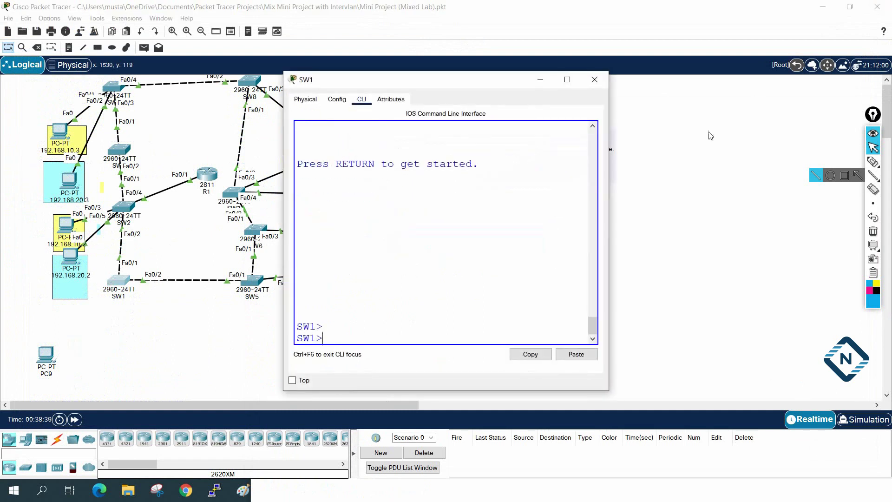
pyautogui.moveTo(609, 193); pyautogui.dragTo(811, 219)
pyautogui.click(662, 229)
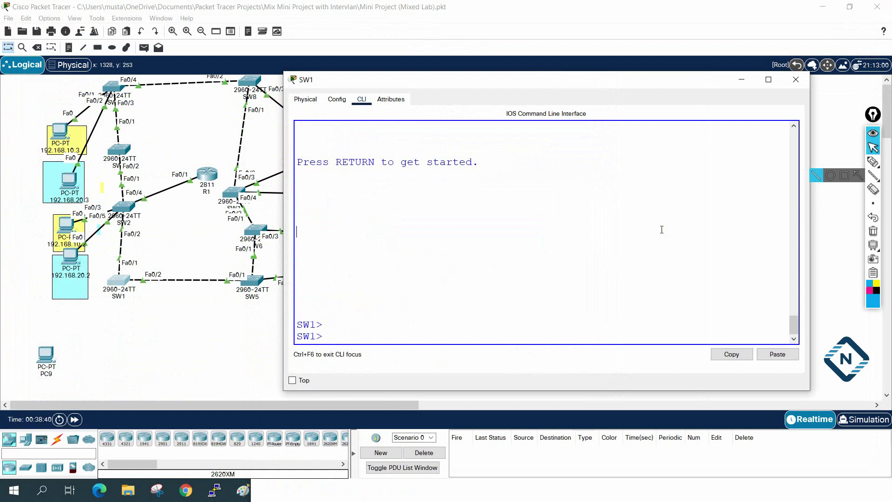
# Step: Enter privileged mode on SW1 and show the VTP status, checking its operating mode and domain name
pyautogui.write('en')
pyautogui.press('Return')
pyautogui.write('sh v')
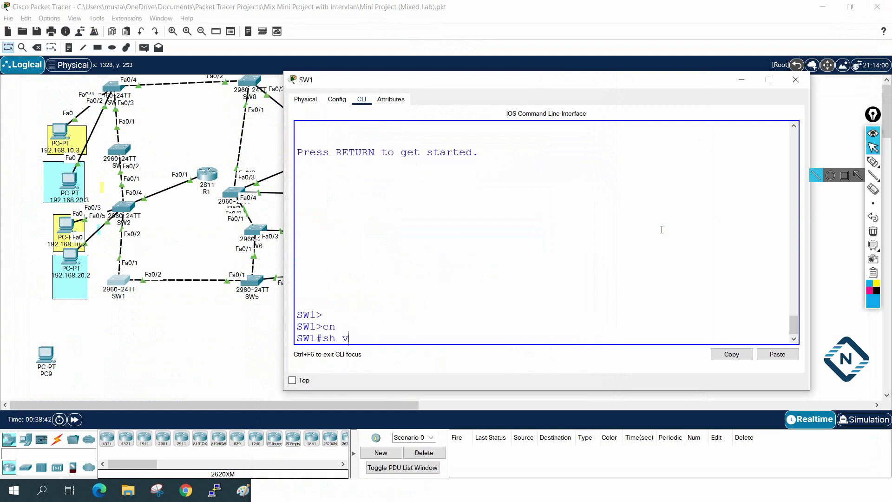
pyautogui.write('tp st')
pyautogui.press('Tab')
pyautogui.press('Return')
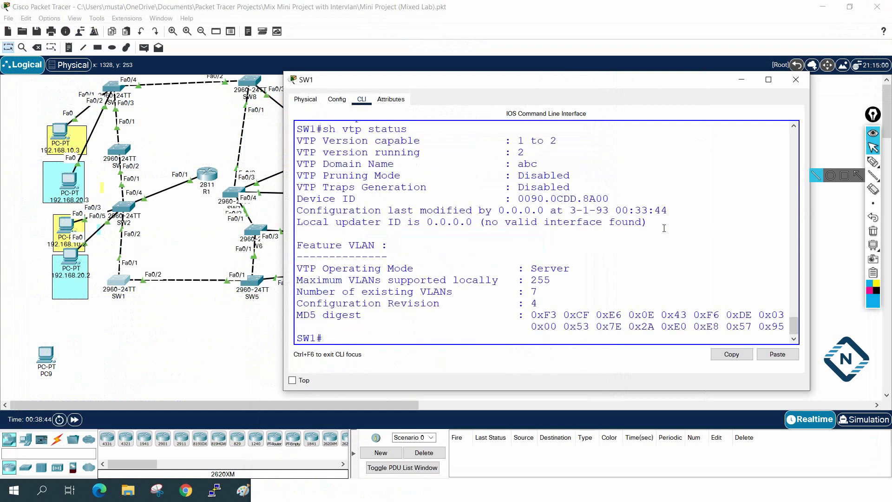
pyautogui.moveTo(575, 271); pyautogui.dragTo(524, 281)
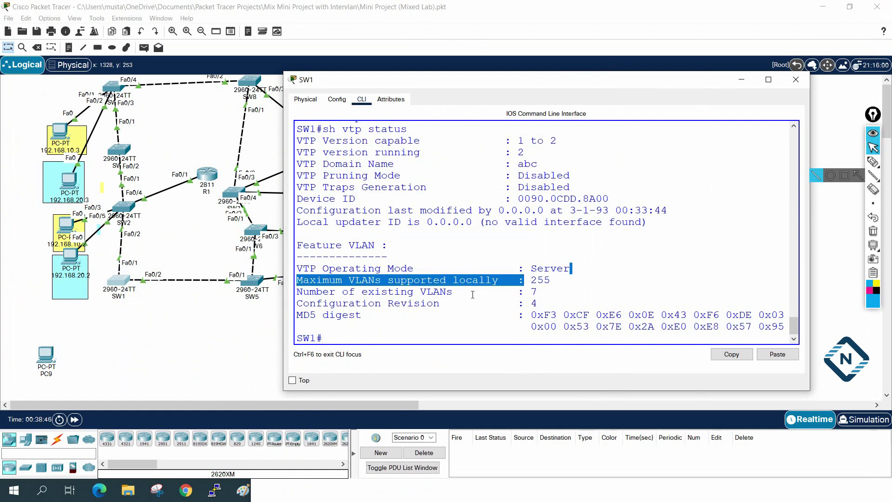
pyautogui.moveTo(538, 163); pyautogui.dragTo(505, 164)
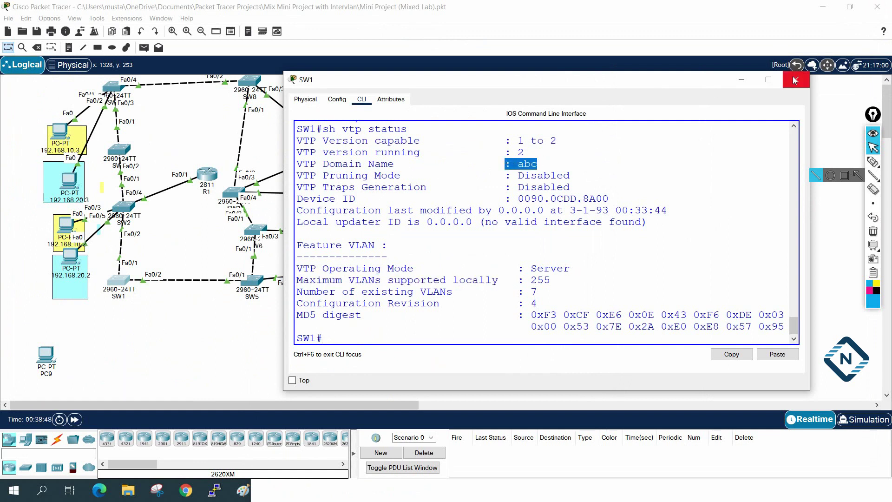
# Step: Display the brief VLAN table on SW1 in the maximized console
pyautogui.click(769, 80)
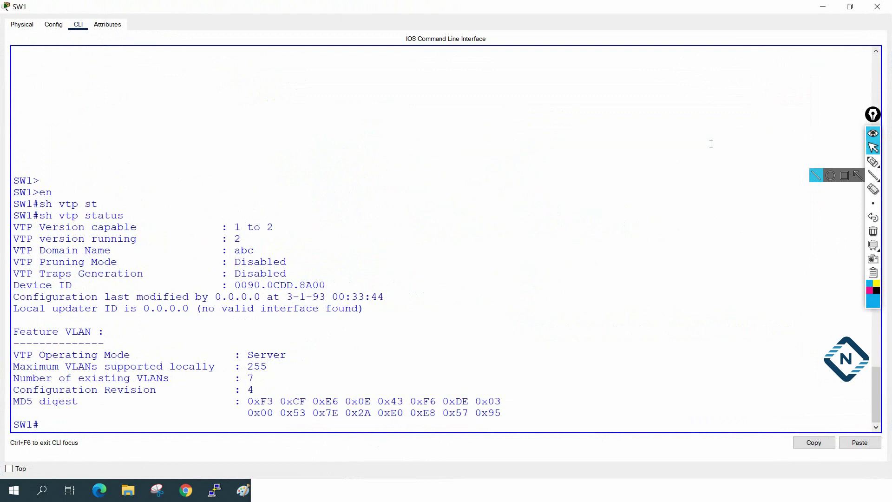
pyautogui.write('lan br')
pyautogui.press('Return')
pyautogui.press('Return')
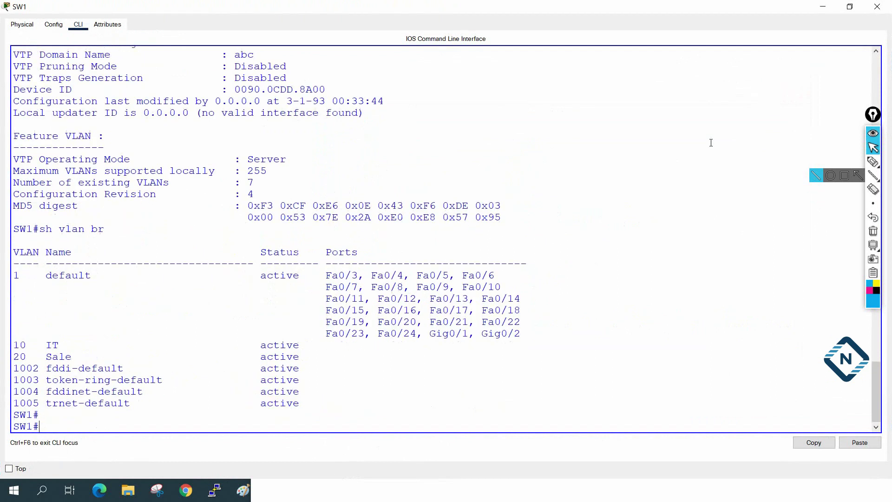
pyautogui.press('Return')
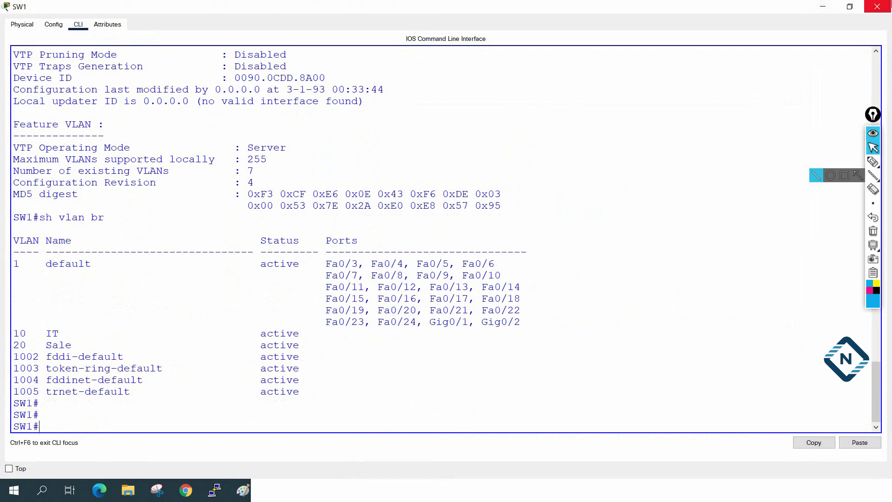
# Step: Open the SW2 command line and show its VTP status and brief VLAN table, checking the mode and domain
pyautogui.click(877, 6)
pyautogui.click(124, 208)
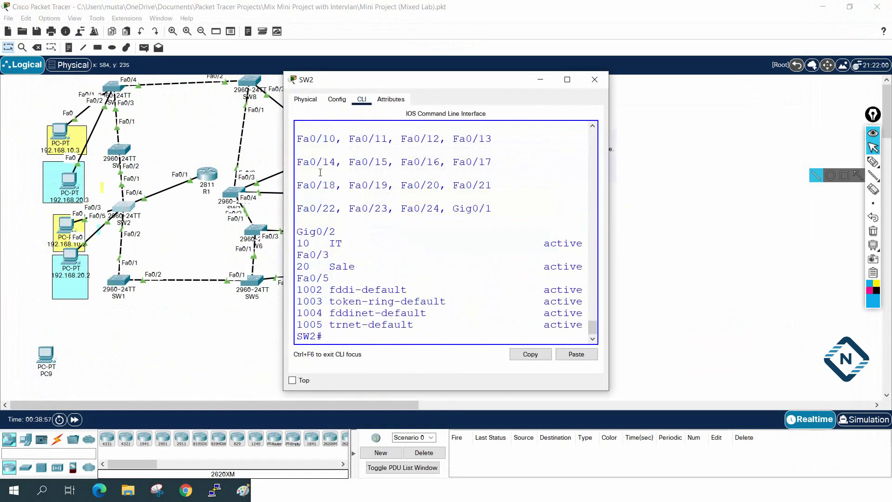
pyautogui.click(568, 79)
pyautogui.write('sh vtp st')
pyautogui.press('Tab')
pyautogui.press('Return')
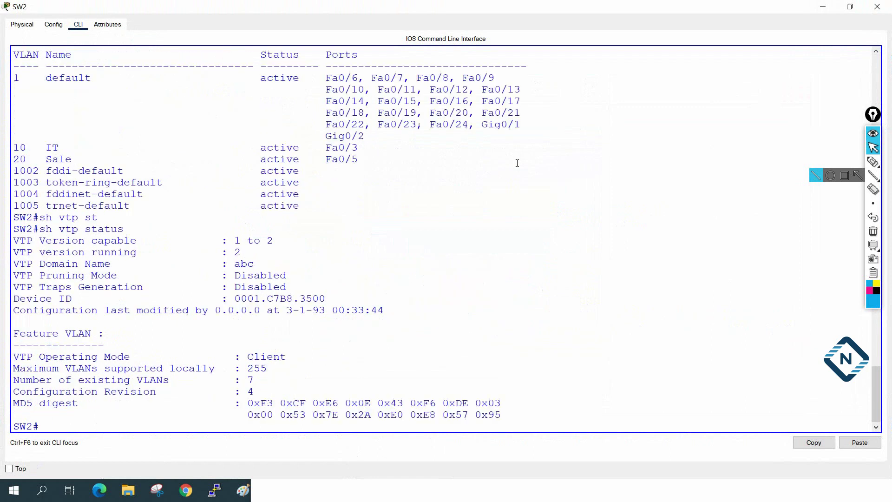
pyautogui.tripleClick(287, 356)
pyautogui.moveTo(256, 263); pyautogui.dragTo(225, 266)
pyautogui.write('sh vlan br')
pyautogui.press('Return')
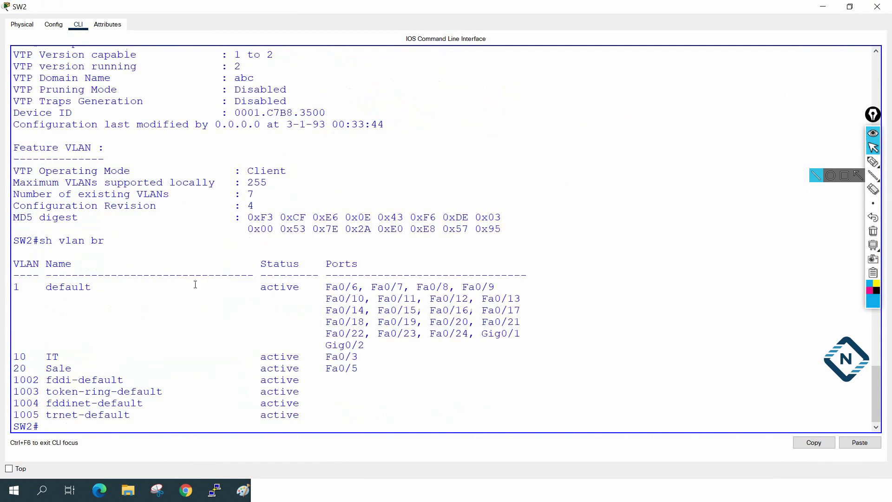
# Step: Open the SW3 command line and show its VTP status and brief VLAN table
pyautogui.click(877, 7)
pyautogui.click(124, 150)
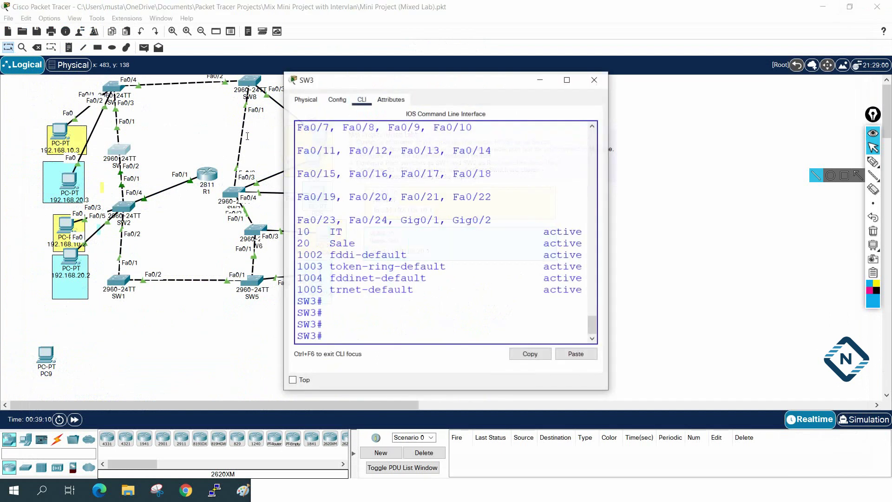
pyautogui.click(568, 80)
pyautogui.write('sh vtp ')
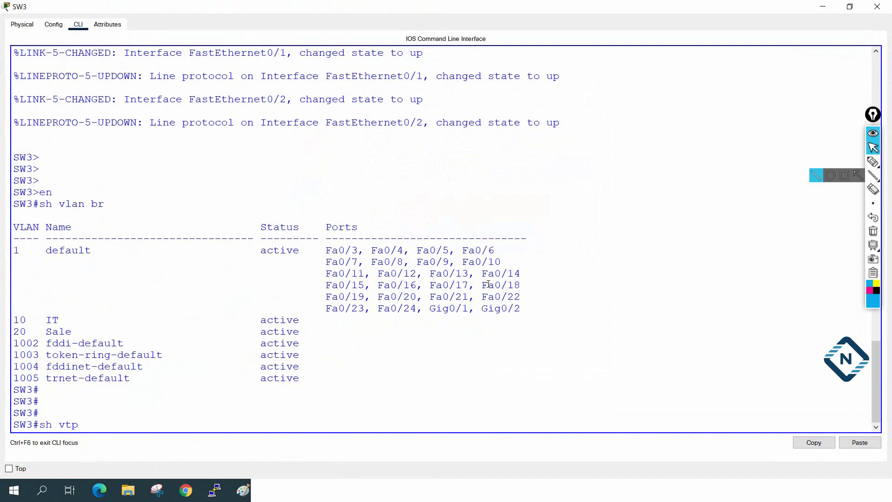
pyautogui.write('st')
pyautogui.press('Tab')
pyautogui.press('Return')
pyautogui.press('Return')
pyautogui.press('Return')
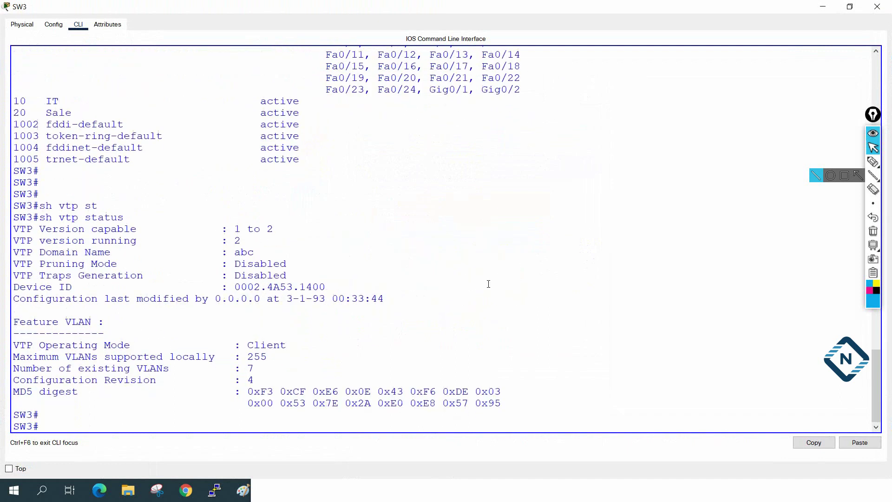
pyautogui.write('sh vlan br')
pyautogui.press('Return')
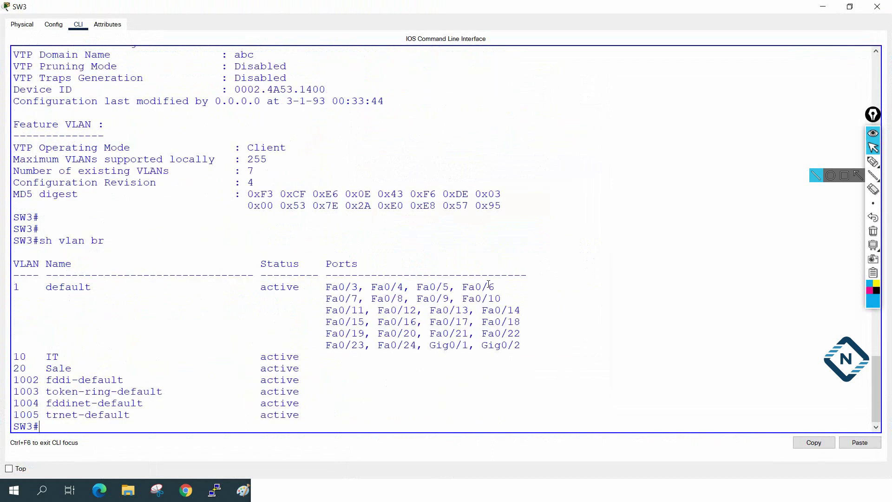
pyautogui.scroll(3, 337, 158)
# Step: Save the running configuration on SW3 with the wr command and close its console
pyautogui.write('wr')
pyautogui.press('Return')
pyautogui.click(878, 6)
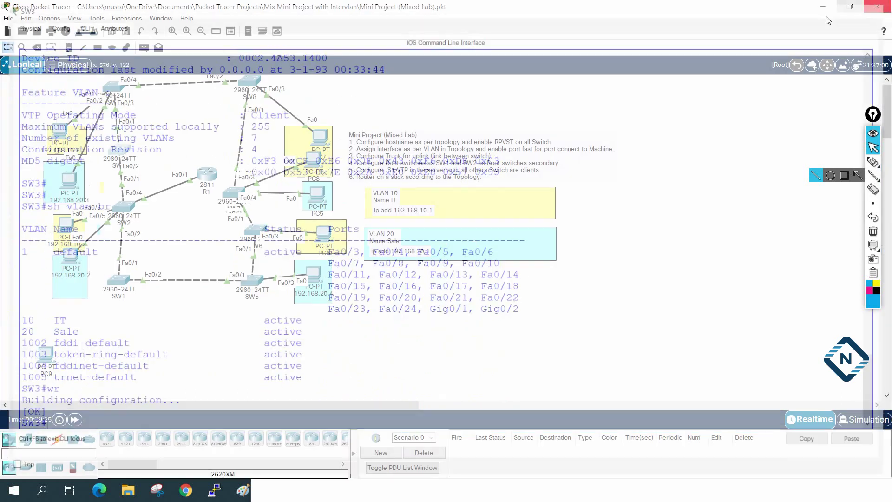
# Step: Open the SW4 command line, leave interface configuration mode and show the VTP status
pyautogui.click(112, 87)
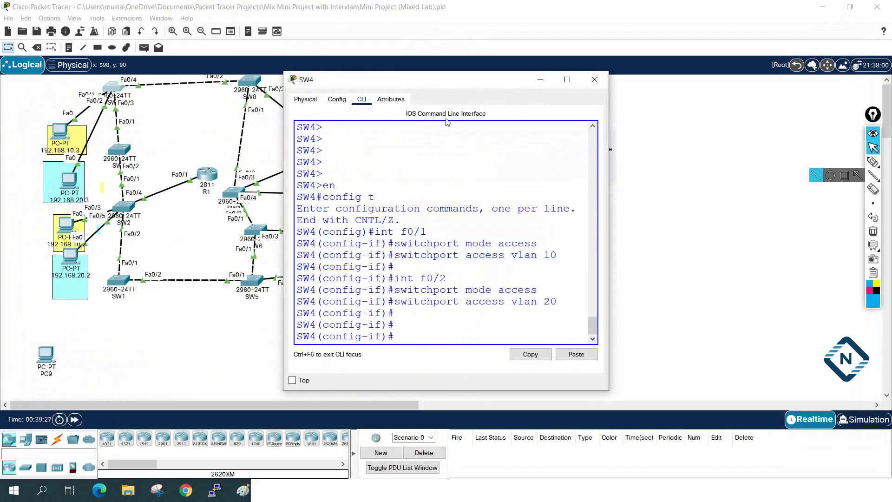
pyautogui.click(567, 79)
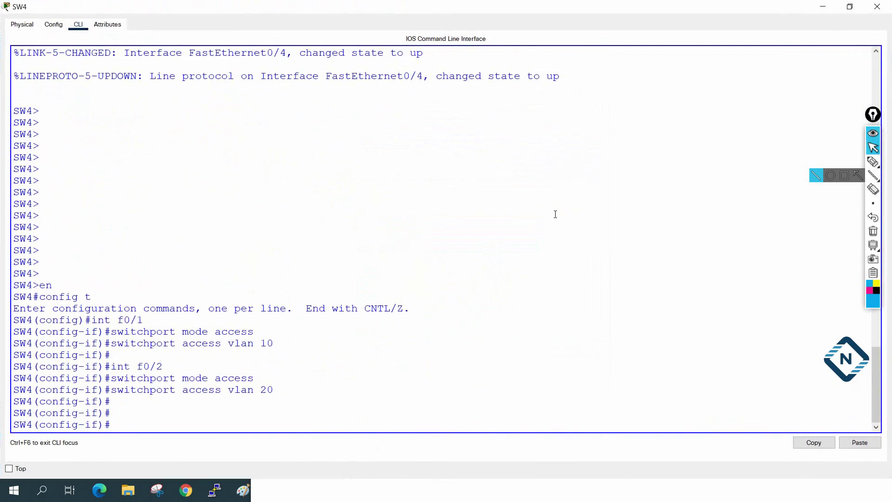
pyautogui.hotkey('ctrl', 'z')
pyautogui.press('Return')
pyautogui.write('sh vtp st')
pyautogui.press('Tab')
pyautogui.press('Return')
pyautogui.press('Return')
pyautogui.press('Return')
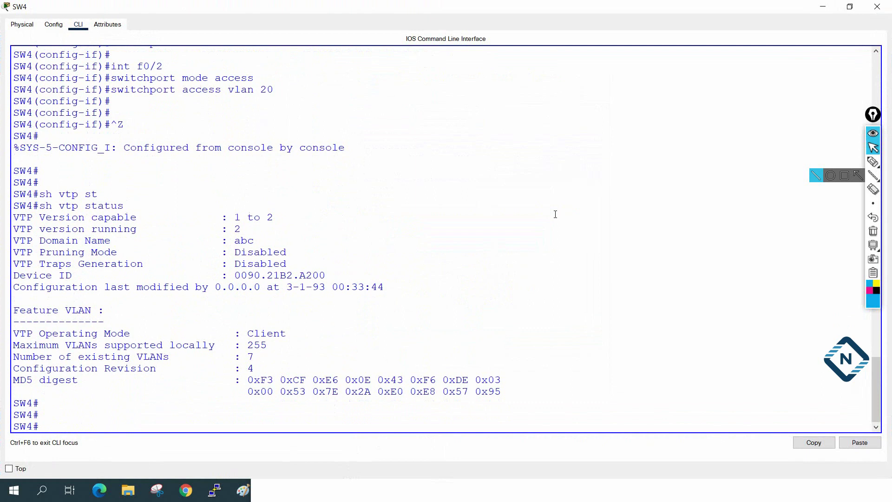
# Step: Save the SW4 configuration with wr and display its brief VLAN table before closing the console
pyautogui.write('wr')
pyautogui.press('Return')
pyautogui.write('sh vlan br')
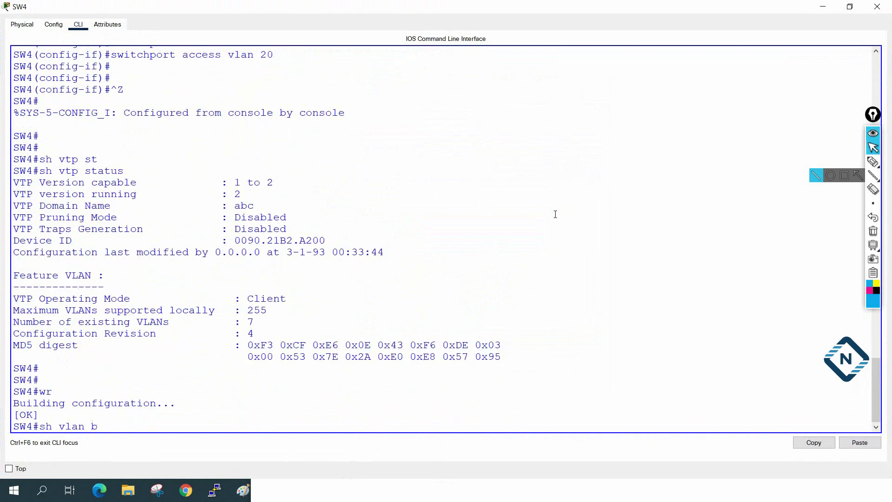
pyautogui.press('Return')
pyautogui.press('Return')
pyautogui.press('Return')
pyautogui.press('Return')
pyautogui.press('Return')
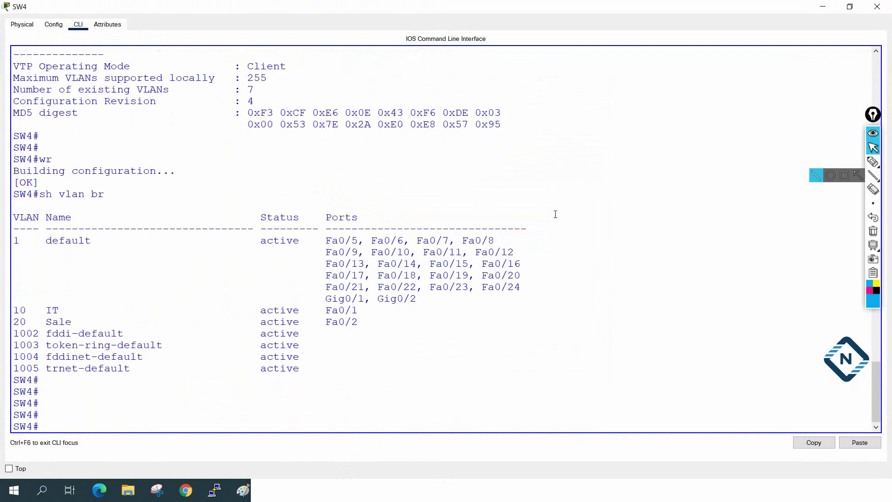
pyautogui.click(877, 6)
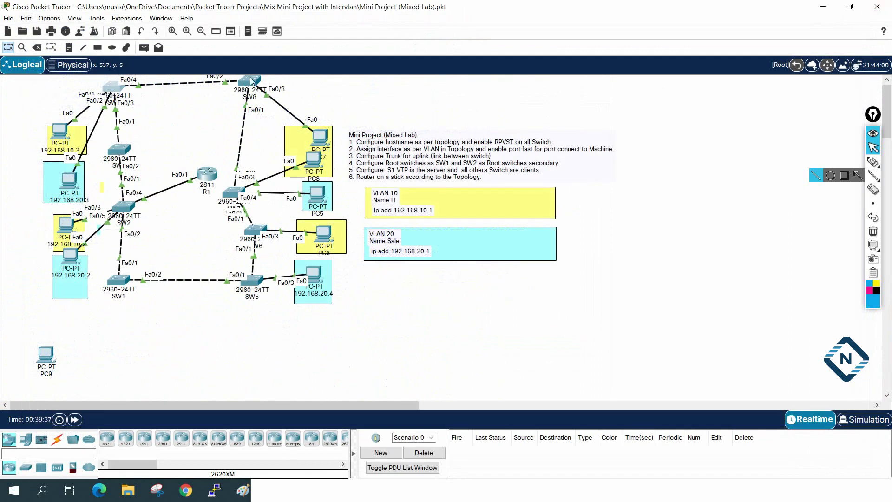
# Step: Open the SW6 command line in a widened window and bring up its user prompt
pyautogui.click(253, 238)
pyautogui.click(362, 99)
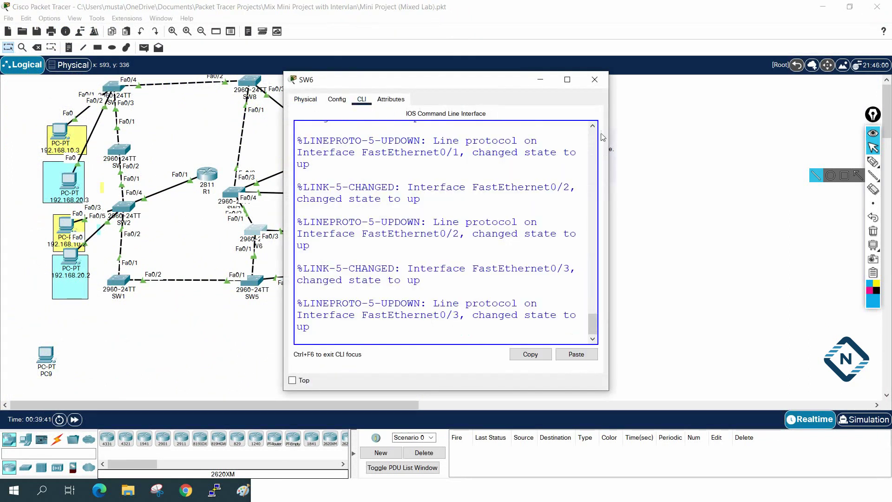
pyautogui.moveTo(603, 157); pyautogui.dragTo(885, 185)
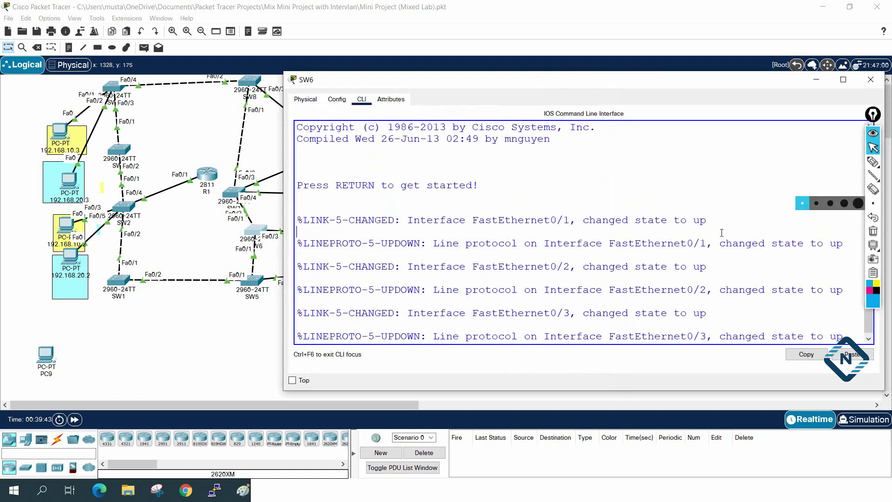
pyautogui.press('Return')
pyautogui.press('Return')
pyautogui.press('Return')
# Step: Enter privileged mode on SW6 and show the VTP status
pyautogui.write('en')
pyautogui.press('Return')
pyautogui.write('conf')
pyautogui.press('BackSpace')
pyautogui.press('BackSpace')
pyautogui.press('BackSpace')
pyautogui.press('BackSpace')
pyautogui.write('sh vtp st')
pyautogui.press('Tab')
pyautogui.press('Return')
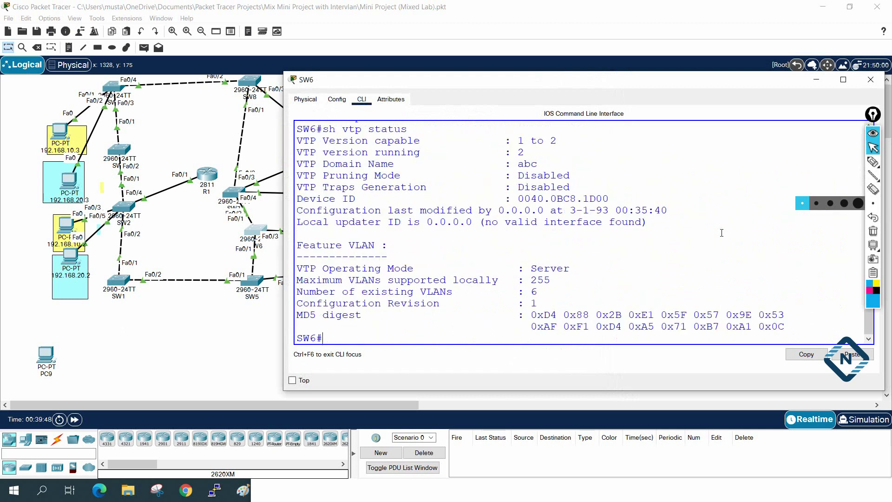
pyautogui.press('Return')
pyautogui.press('Return')
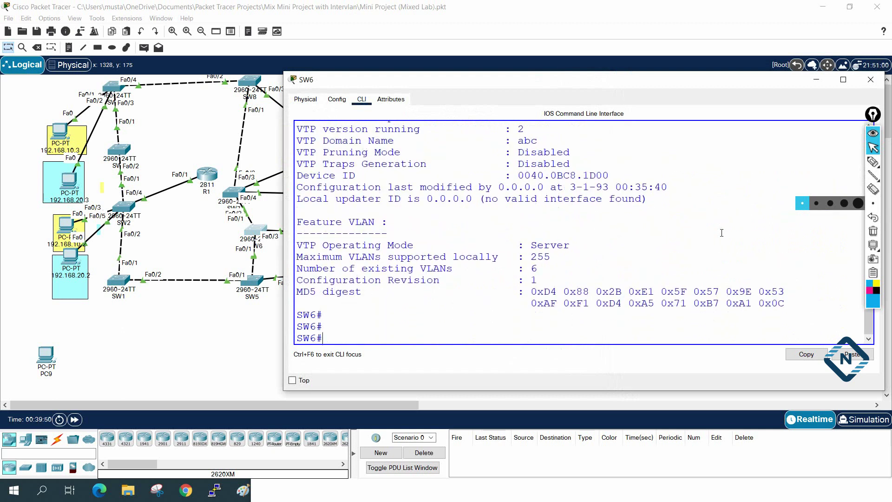
# Step: Copy the VTP client mode, password and domain commands from the notes' SW8 section and return to the SW6 console, maximized
pyautogui.click(487, 494)
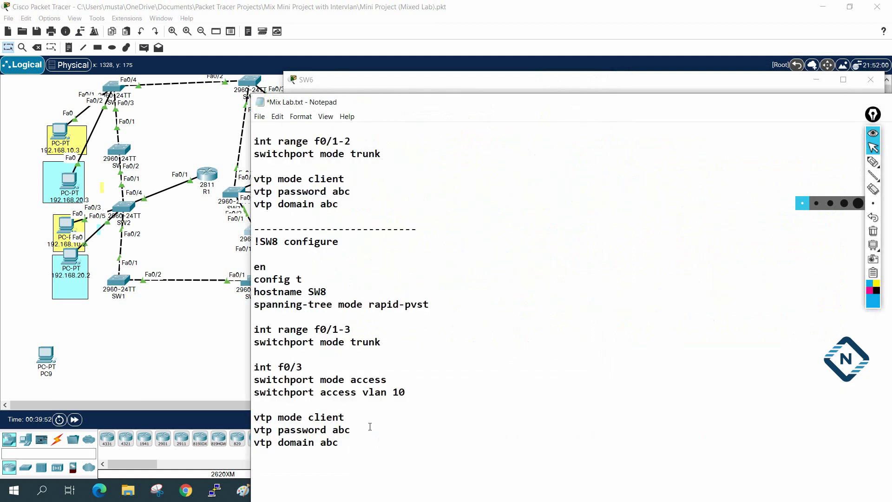
pyautogui.moveTo(355, 455); pyautogui.dragTo(226, 418)
pyautogui.rightClick(299, 424)
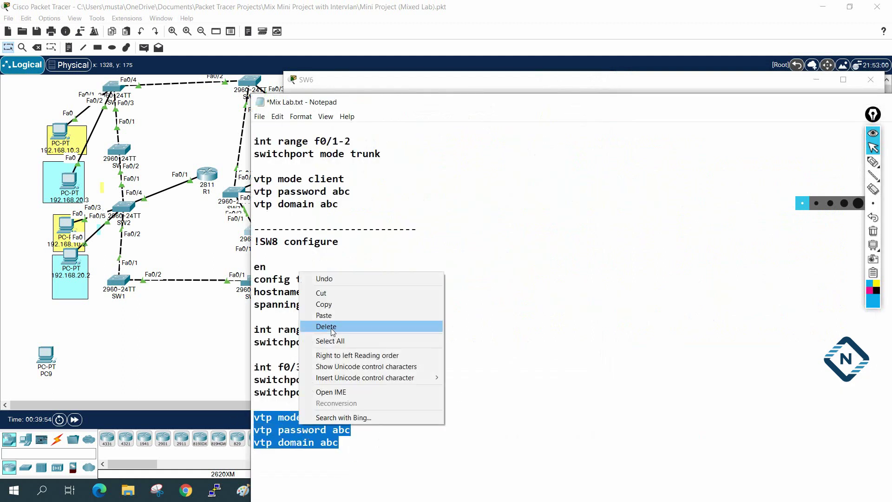
pyautogui.click(325, 305)
pyautogui.click(246, 227)
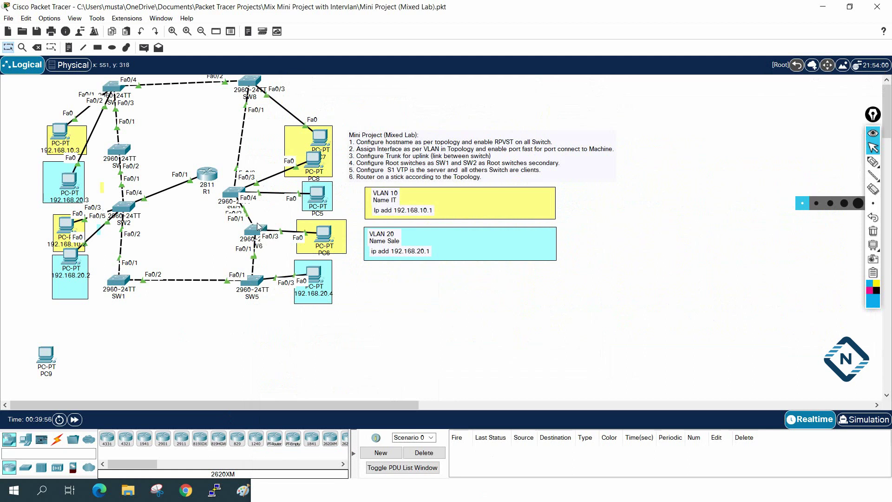
pyautogui.click(260, 231)
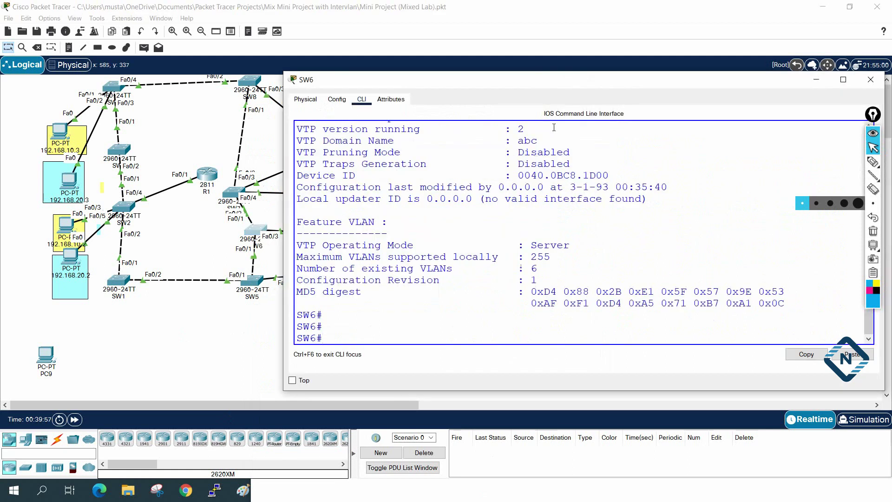
pyautogui.doubleClick(563, 85)
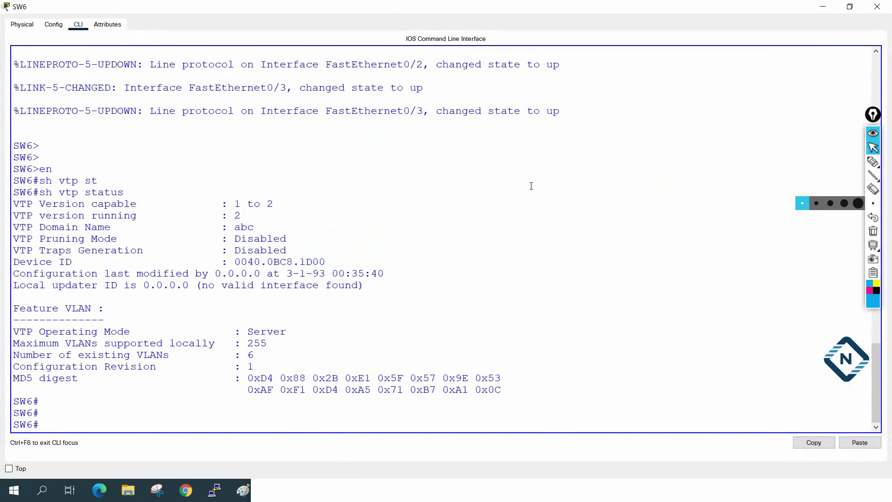
# Step: Enter global configuration mode on SW6 and paste the copied commands for VTP client mode, the VTP password and domain abc
pyautogui.write('onfig t')
pyautogui.press('Return')
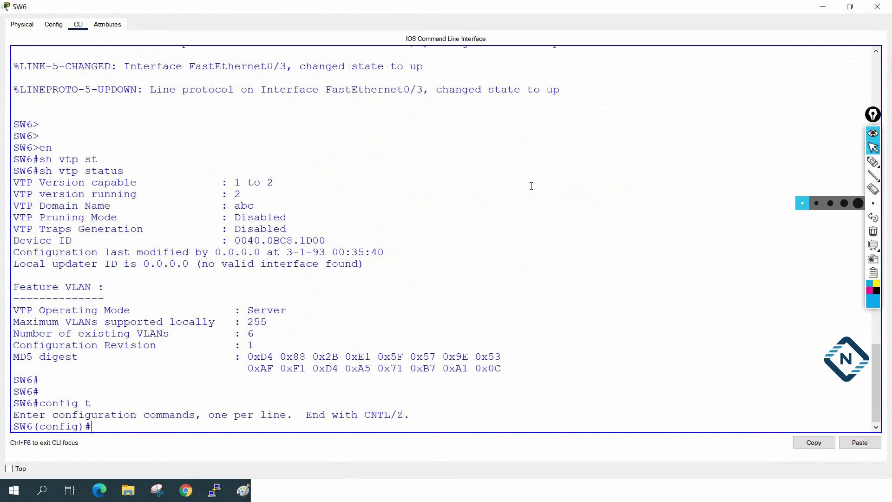
pyautogui.rightClick(664, 129)
pyautogui.click(687, 146)
pyautogui.press('Return')
pyautogui.press('Return')
pyautogui.press('Return')
pyautogui.press('Return')
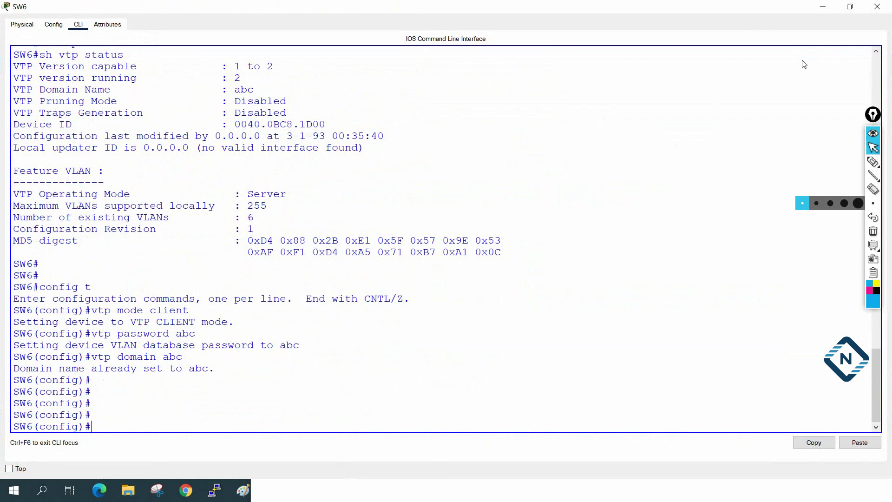
# Step: Save the SW6 configuration with do wr and exit global configuration mode
pyautogui.write('do wr')
pyautogui.press('Return')
pyautogui.press('Return')
pyautogui.write('exit')
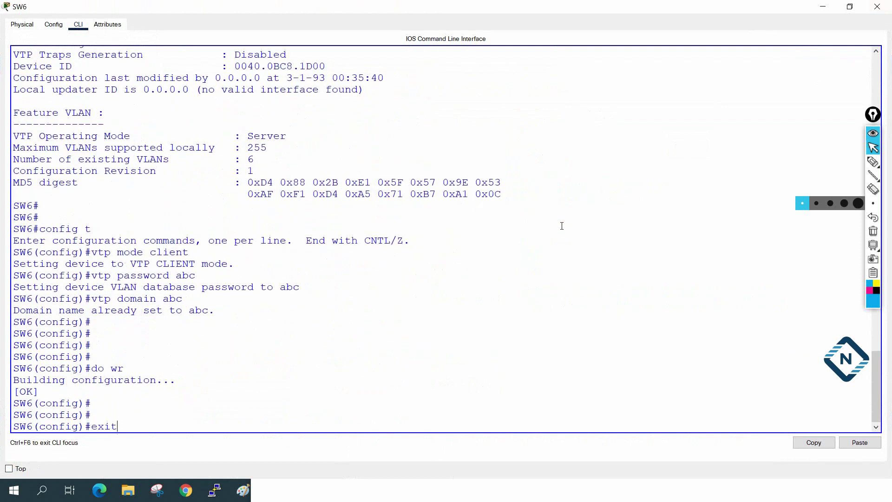
pyautogui.press('Return')
pyautogui.press('Return')
pyautogui.press('Return')
# Step: Display the brief VLAN table on SW6 and close its console
pyautogui.write('sh vlan br')
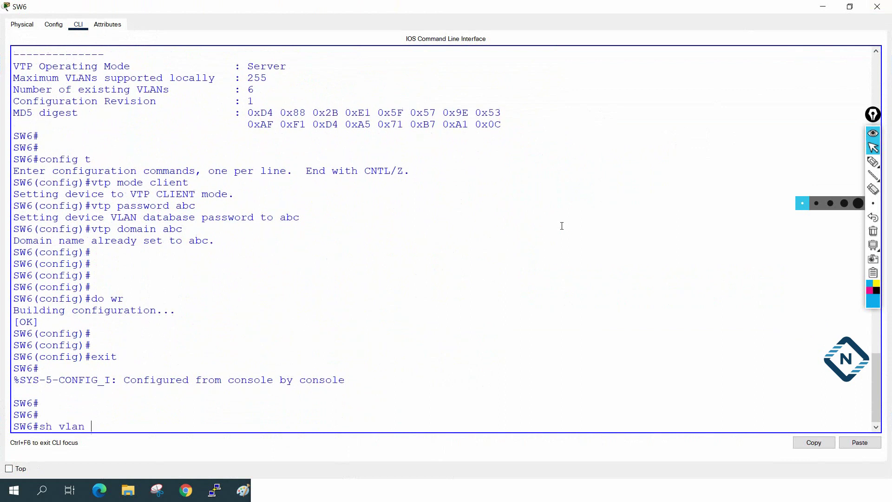
pyautogui.press('Return')
pyautogui.click(878, 6)
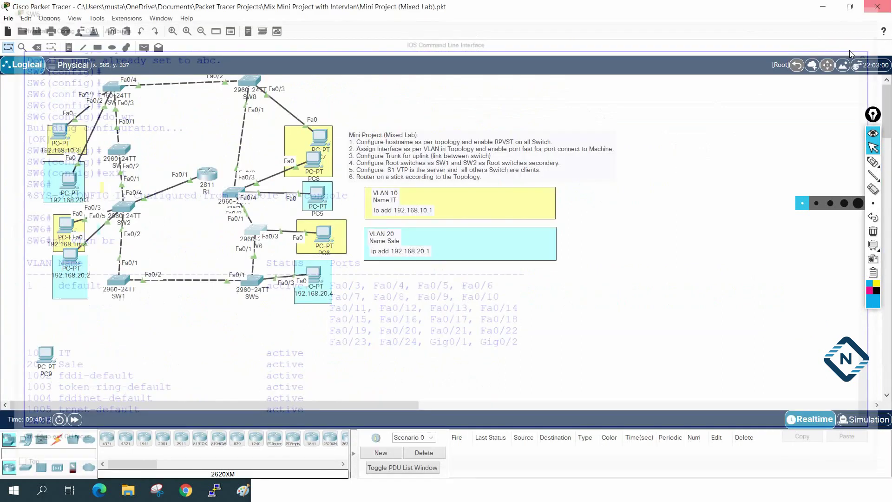
# Step: Open the SW5 command line in a maximized window and bring up its user prompt
pyautogui.click(257, 281)
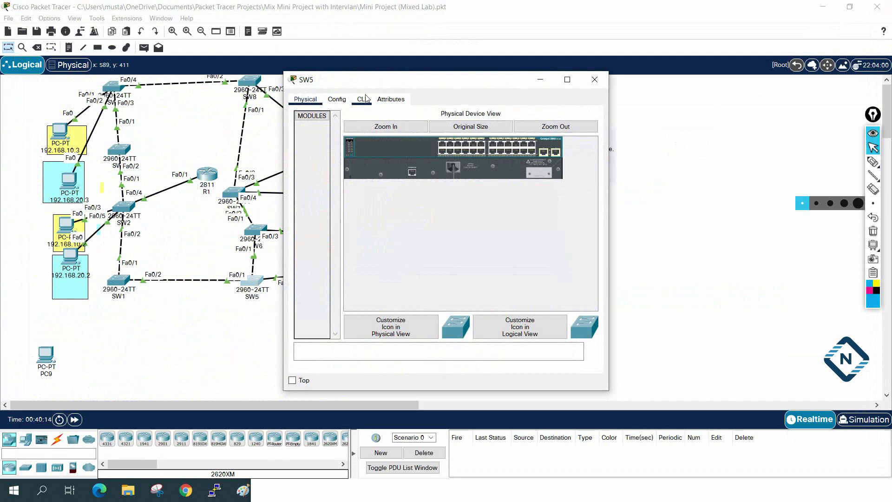
pyautogui.click(365, 96)
pyautogui.click(562, 77)
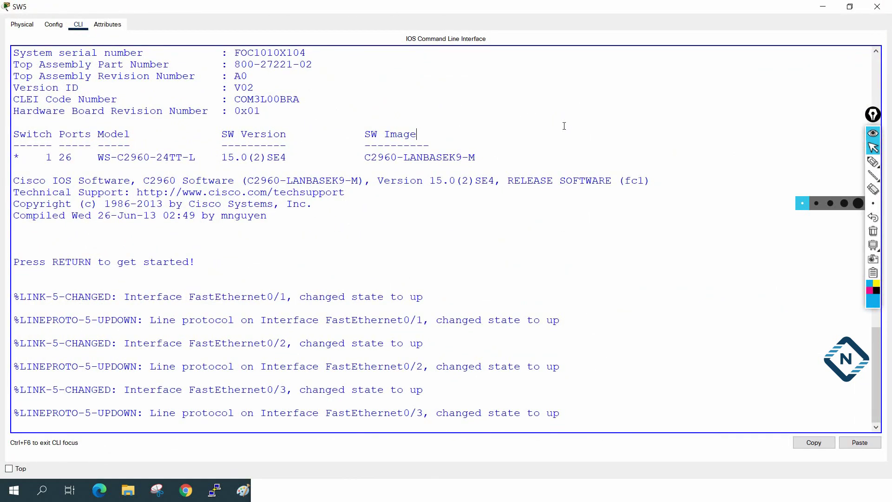
pyautogui.press('Return')
pyautogui.press('Return')
pyautogui.press('Return')
pyautogui.press('Return')
pyautogui.press('Return')
pyautogui.press('Return')
pyautogui.press('Return')
# Step: Enter privileged mode on SW5 and display its brief VLAN table
pyautogui.write('en')
pyautogui.press('Return')
pyautogui.write('sh')
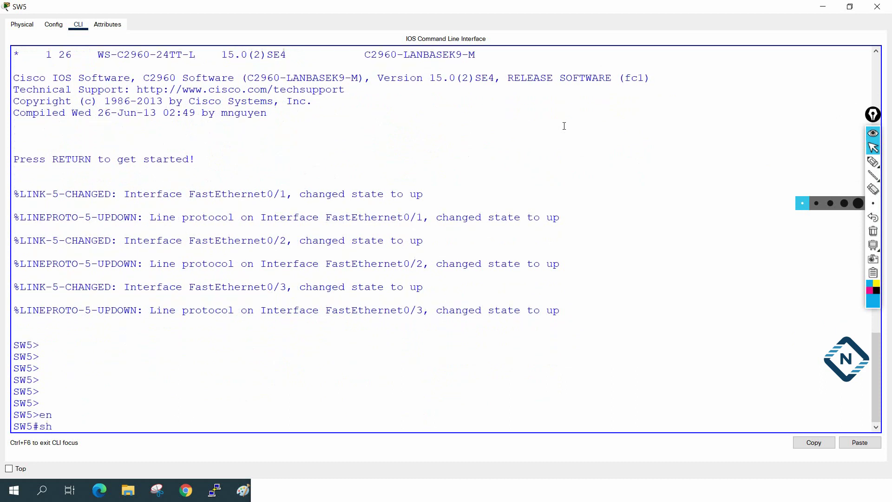
pyautogui.write(' vlan br')
pyautogui.press('Return')
pyautogui.press('Return')
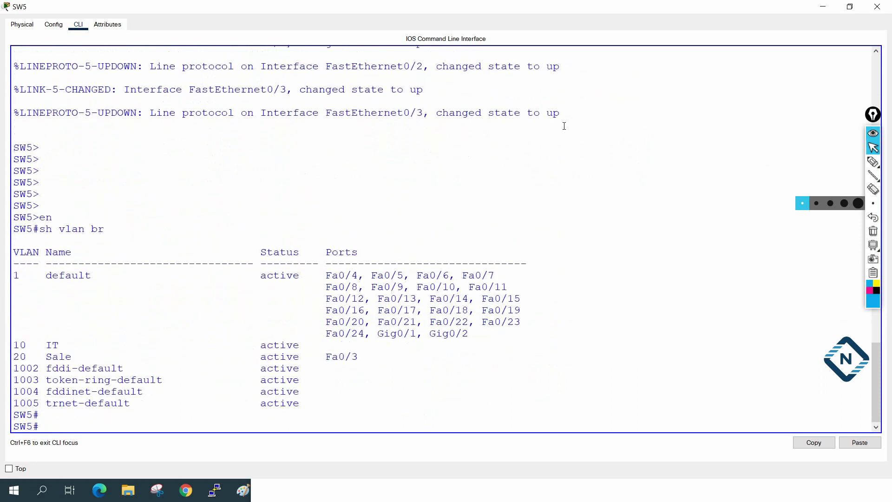
# Step: Show the VTP status on SW5 and close its console
pyautogui.press('Return')
pyautogui.write('sh vtp st')
pyautogui.press('Tab')
pyautogui.press('Return')
pyautogui.press('Return')
pyautogui.press('Return')
pyautogui.press('Return')
pyautogui.press('Return')
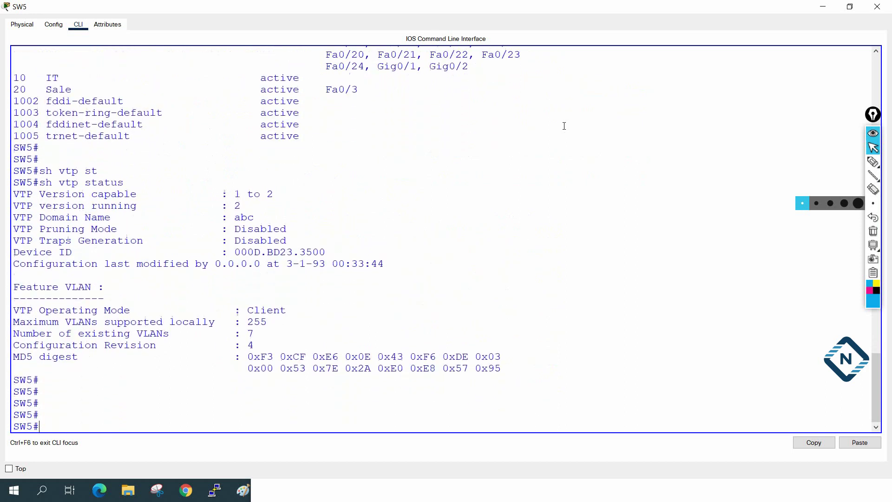
pyautogui.click(885, 4)
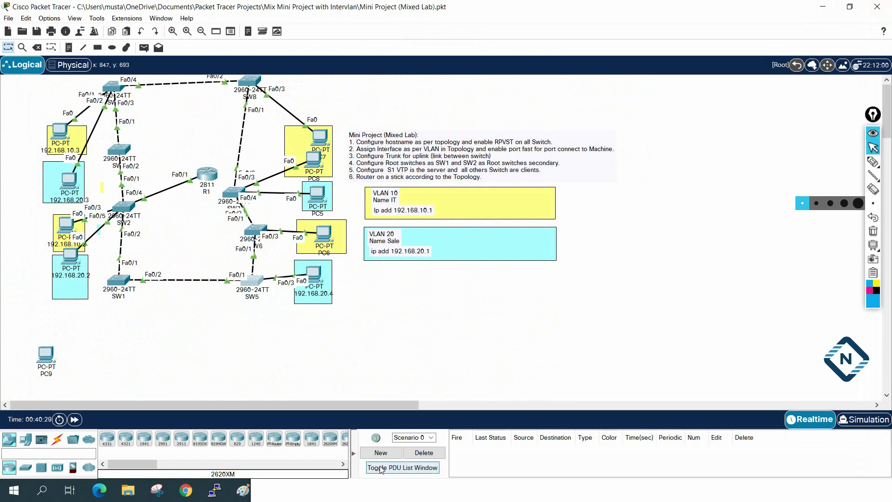
# Step: Review the task list in the Mix Lab notes, especially the port fast requirement, and the SW1 and SW2 configuration sections
pyautogui.click(419, 482)
pyautogui.scroll(20, 387, 283)
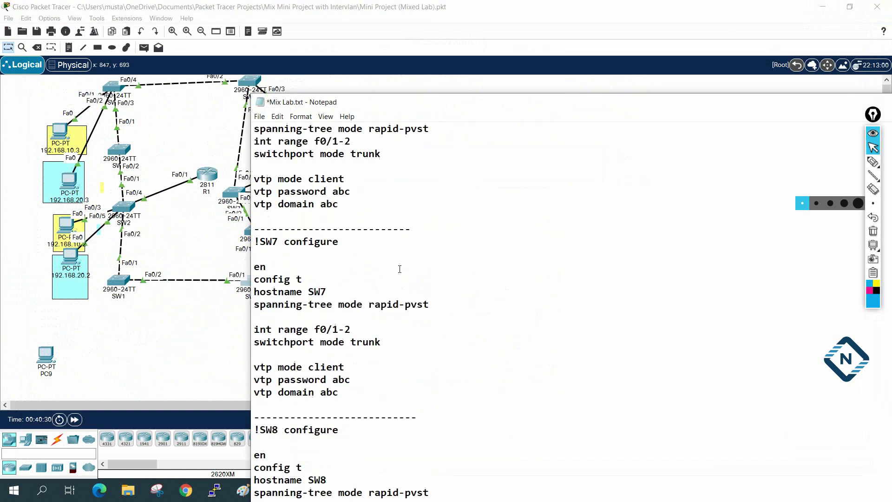
pyautogui.scroll(15, 389, 380)
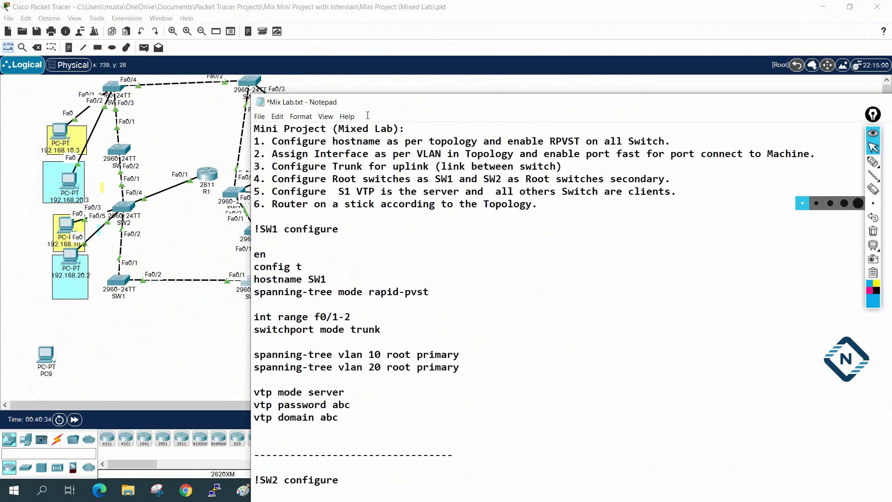
pyautogui.moveTo(268, 155); pyautogui.dragTo(775, 155)
pyautogui.moveTo(537, 108); pyautogui.dragTo(600, 69)
pyautogui.scroll(-1, 466, 278)
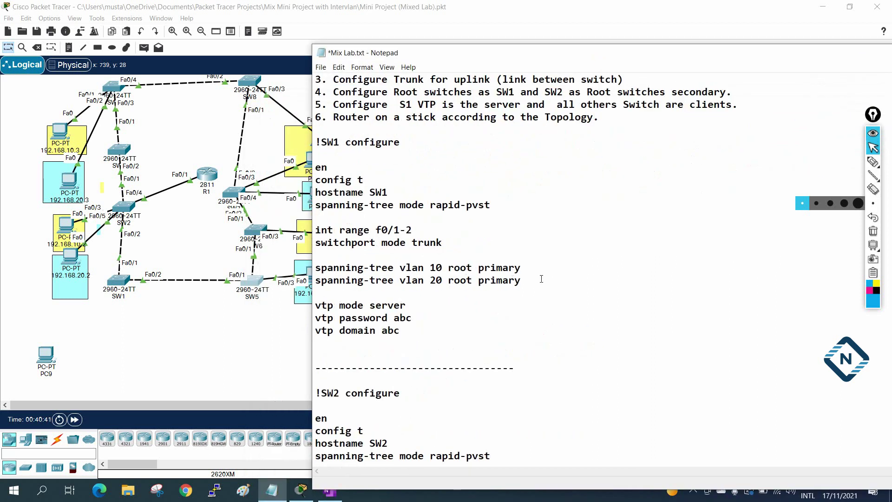
pyautogui.scroll(-2, 541, 279)
pyautogui.scroll(1, 542, 279)
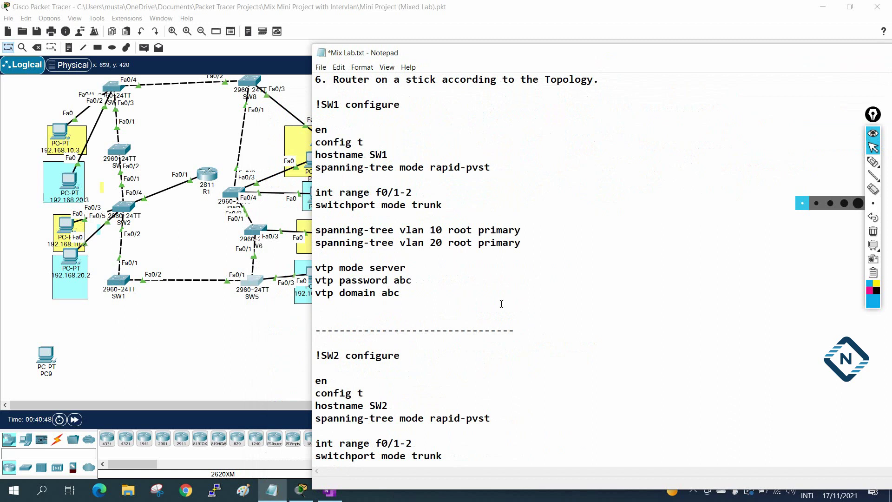
pyautogui.scroll(-7, 495, 297)
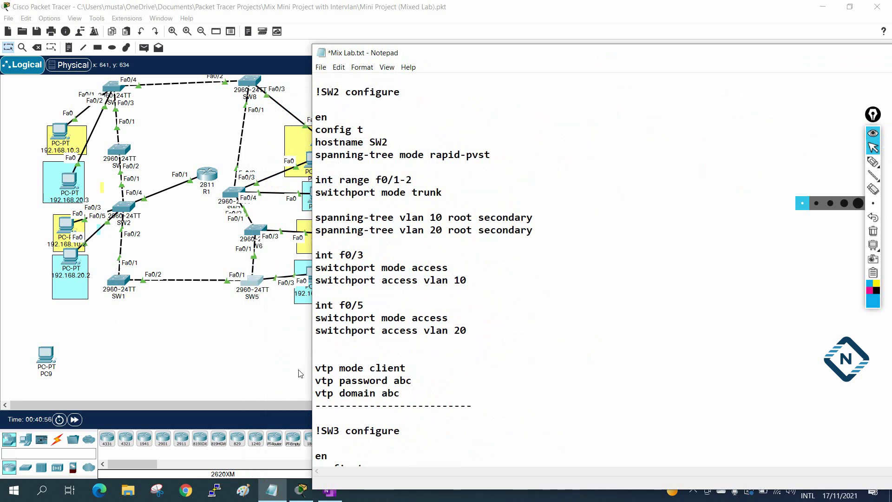
# Step: Insert a blank line after the f0/5 block in the SW2 notes and shift the two PCs wired to SW2 upward in the topology
pyautogui.click(435, 348)
pyautogui.press('Return')
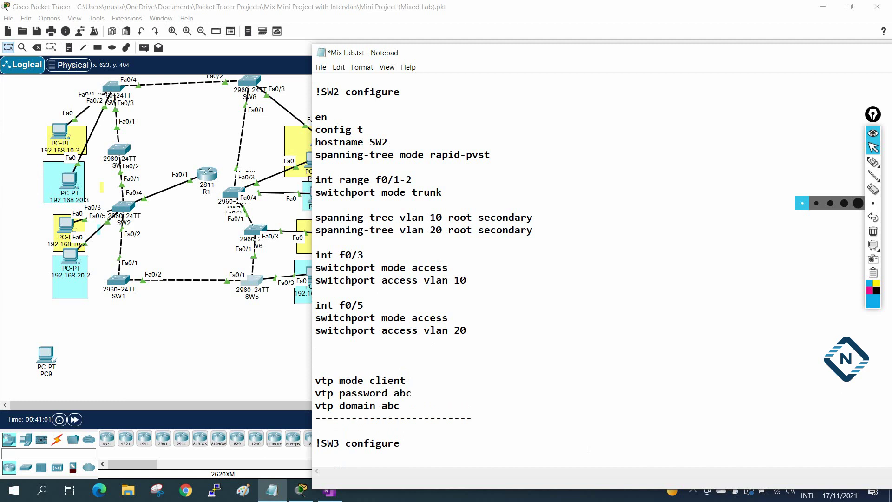
pyautogui.moveTo(66, 228); pyautogui.dragTo(58, 217)
pyautogui.moveTo(70, 252); pyautogui.dragTo(74, 229)
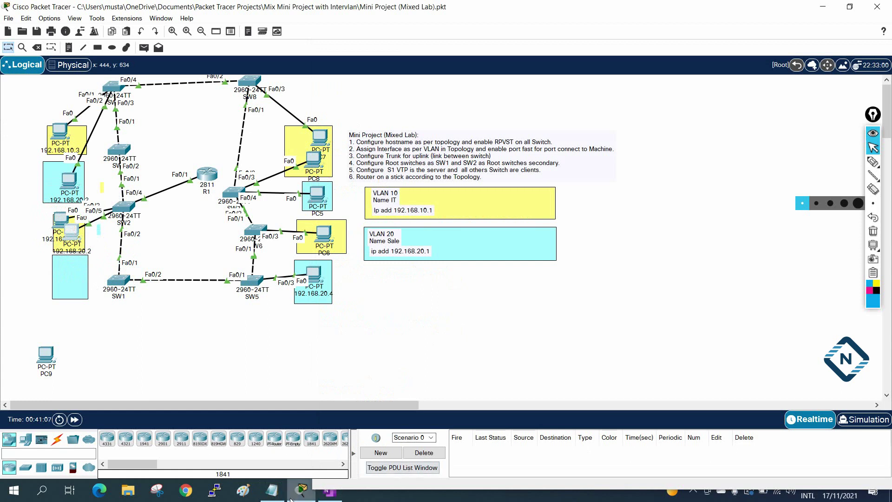
# Step: Add the lines int f0/3 and spanning-tree portfast below the f0/5 access block in the SW2 notes
pyautogui.click(278, 493)
pyautogui.write('int f0/3')
pyautogui.press('Return')
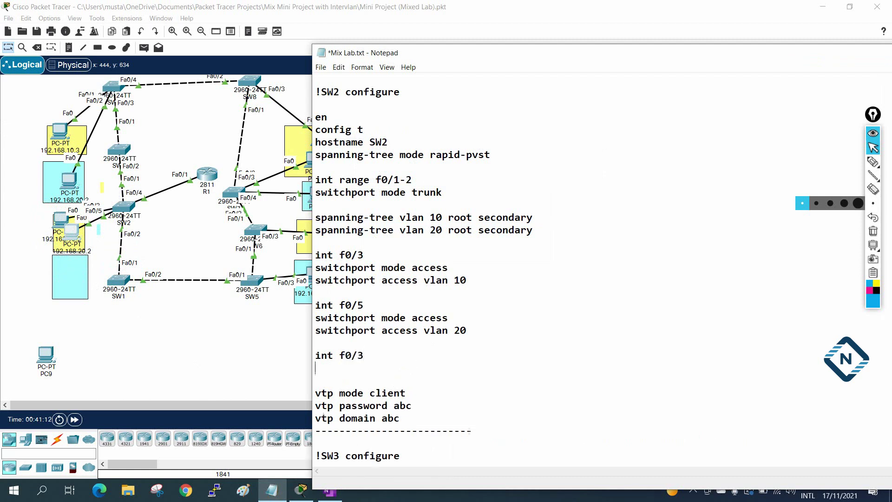
pyautogui.write('span')
pyautogui.press('BackSpace')
pyautogui.press('BackSpace')
pyautogui.press('BackSpace')
pyautogui.press('BackSpace')
pyautogui.press('BackSpace')
pyautogui.press('BackSpace')
pyautogui.press('BackSpace')
pyautogui.write('spanning-g')
pyautogui.press('BackSpace')
pyautogui.write('tre')
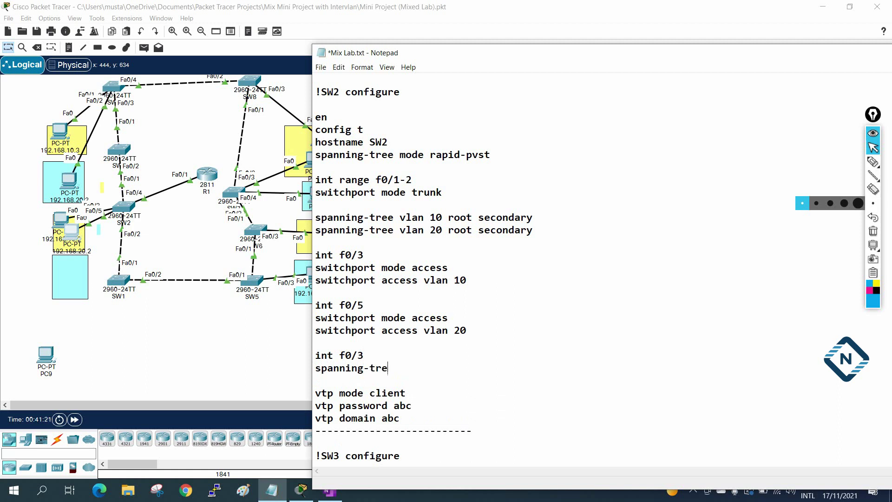
pyautogui.write('e portfast')
pyautogui.press('Return')
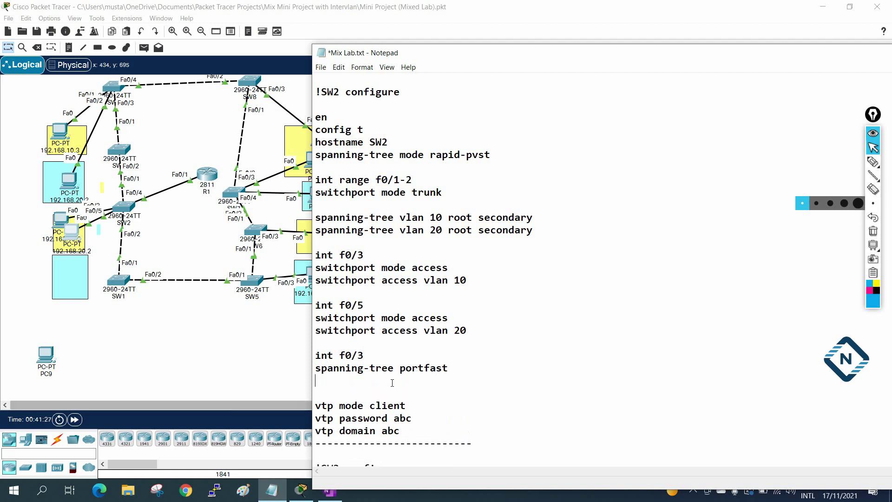
# Step: Duplicate the f0/3 portfast lines directly beneath the originals and change the copied interface to f0/5
pyautogui.click(451, 367)
pyautogui.moveTo(451, 367); pyautogui.dragTo(289, 363)
pyautogui.hotkey('ctrl', 'c')
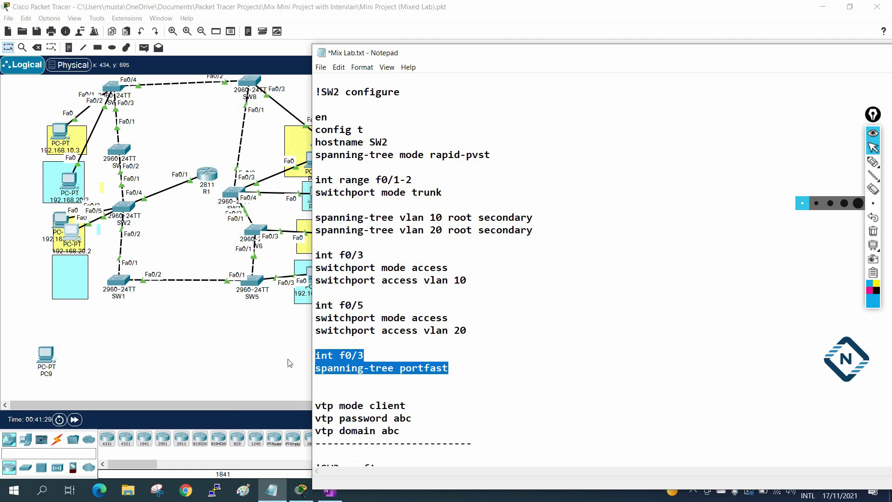
pyautogui.hotkey('shift', 'Down')
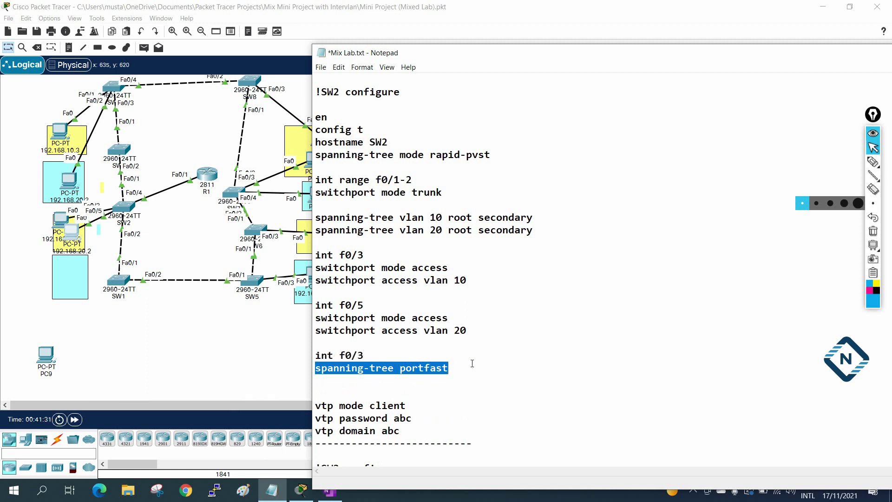
pyautogui.press('End')
pyautogui.press('Return')
pyautogui.hotkey('ctrl', 'v')
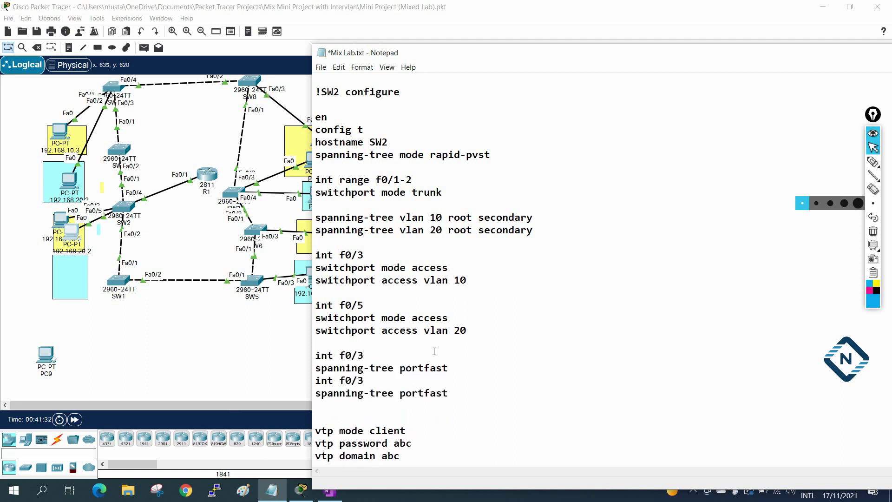
pyautogui.doubleClick(365, 383)
pyautogui.write('5')
# Step: Copy the f0/3 and f0/5 portfast lines from the SW2 notes and open the SW2 console in Packet Tracer, maximized
pyautogui.moveTo(429, 400); pyautogui.dragTo(310, 356)
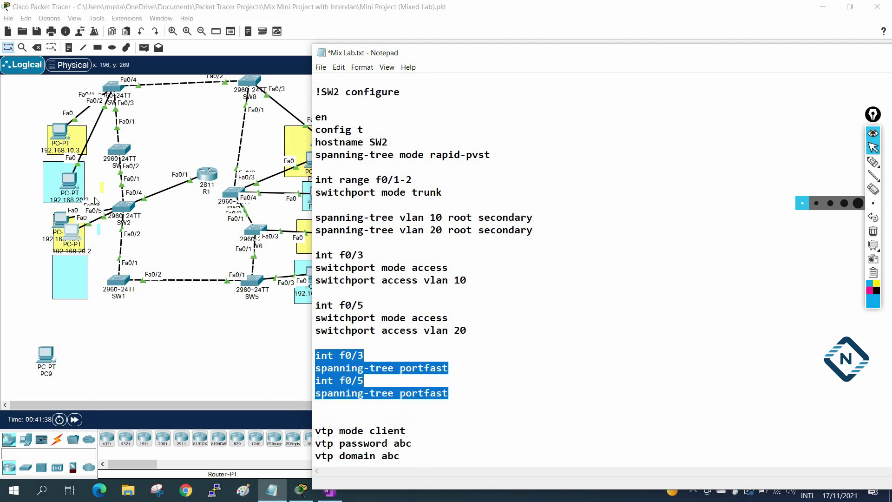
pyautogui.click(122, 212)
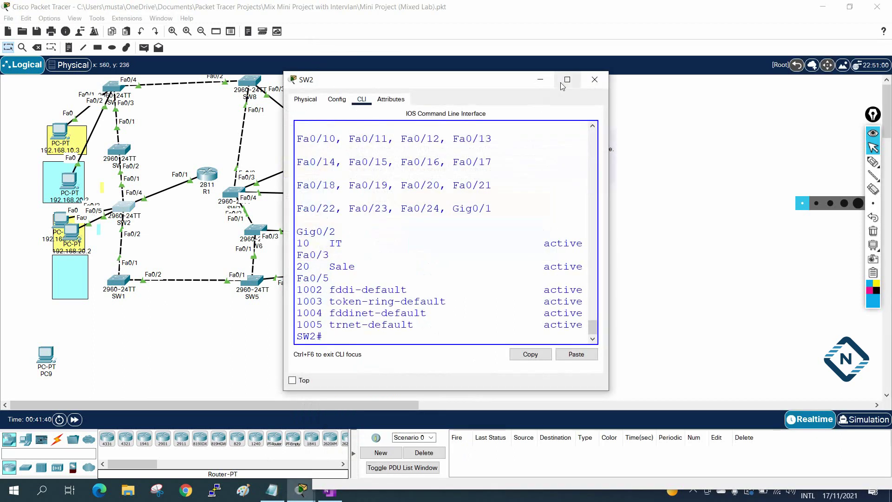
pyautogui.click(562, 82)
# Step: Enter global configuration mode on SW2 and paste the copied commands to enable spanning-tree portfast on f0/3 and f0/5
pyautogui.write('config t')
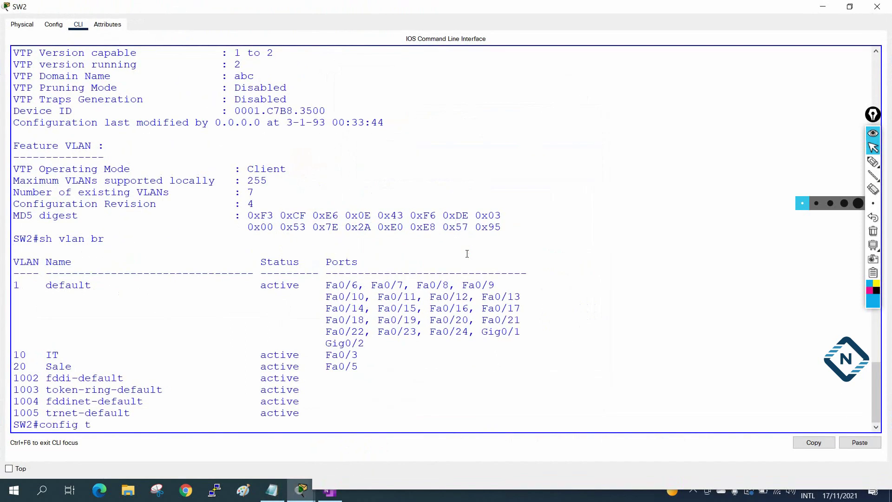
pyautogui.press('Return')
pyautogui.rightClick(572, 251)
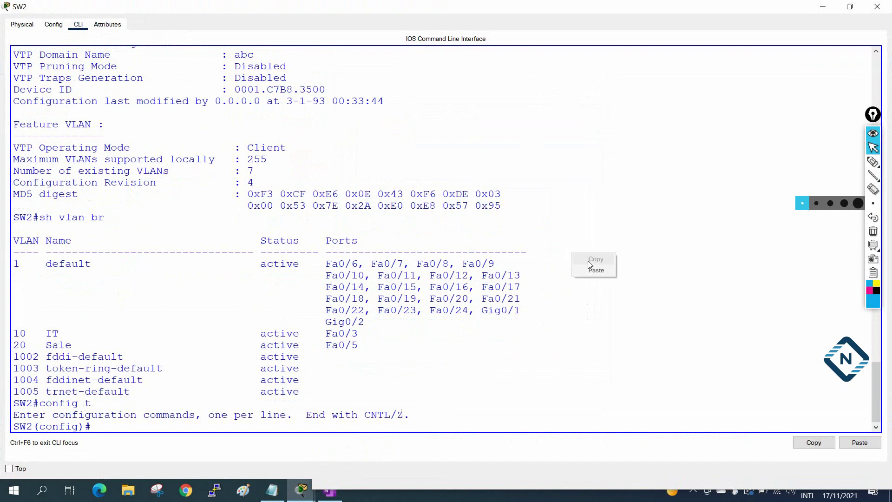
pyautogui.click(592, 273)
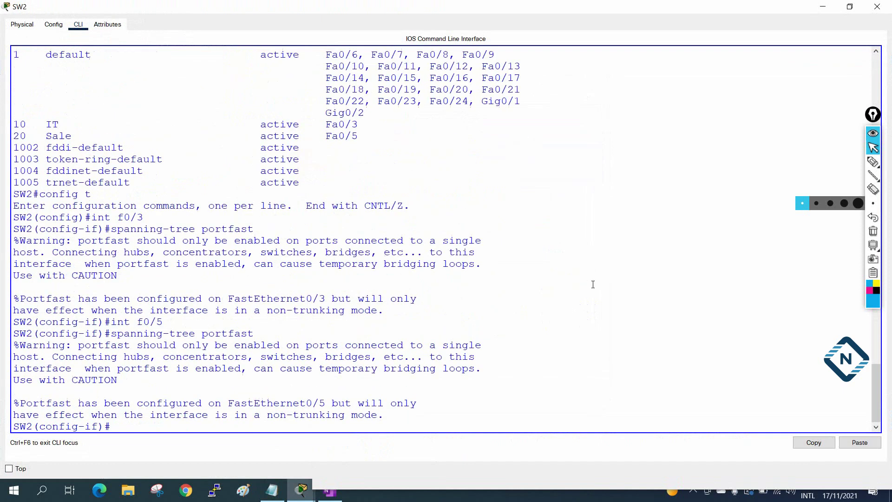
pyautogui.press('Return')
pyautogui.press('Return')
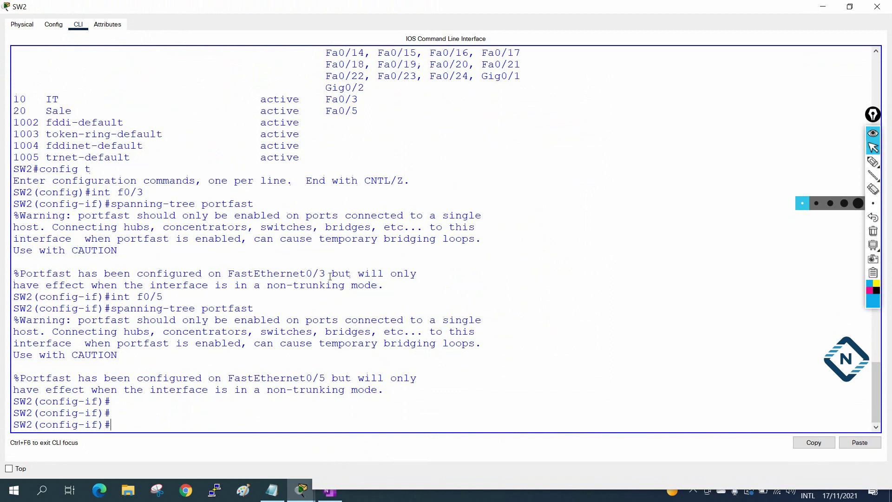
pyautogui.press('Return')
pyautogui.press('Return')
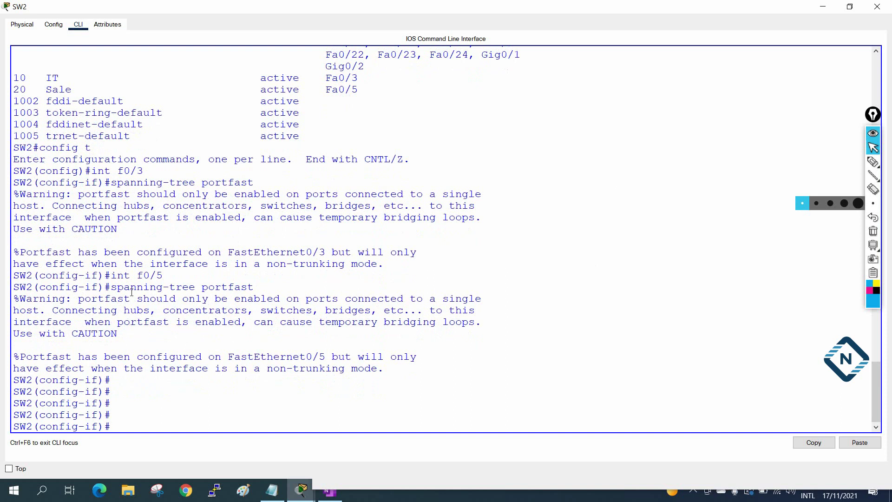
# Step: Review the int f0/3 and int f0/5 portfast commands in the SW2 console output
pyautogui.moveTo(106, 275); pyautogui.dragTo(307, 272)
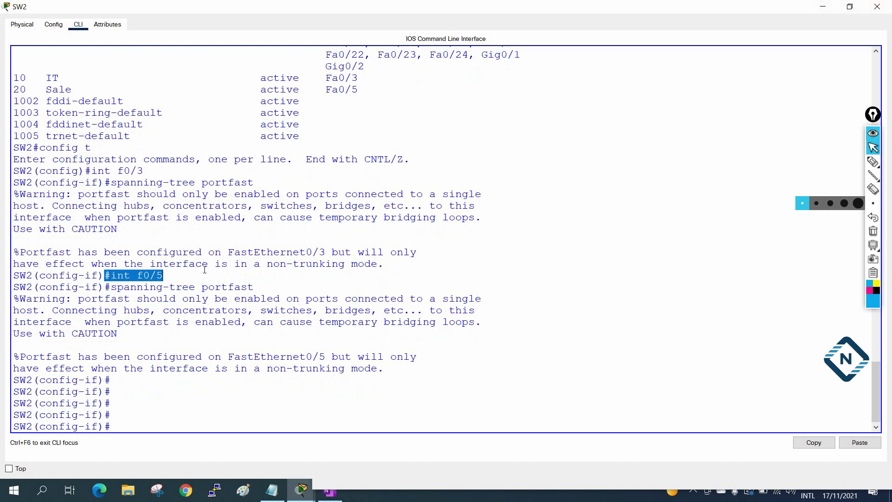
pyautogui.moveTo(93, 171); pyautogui.dragTo(254, 181)
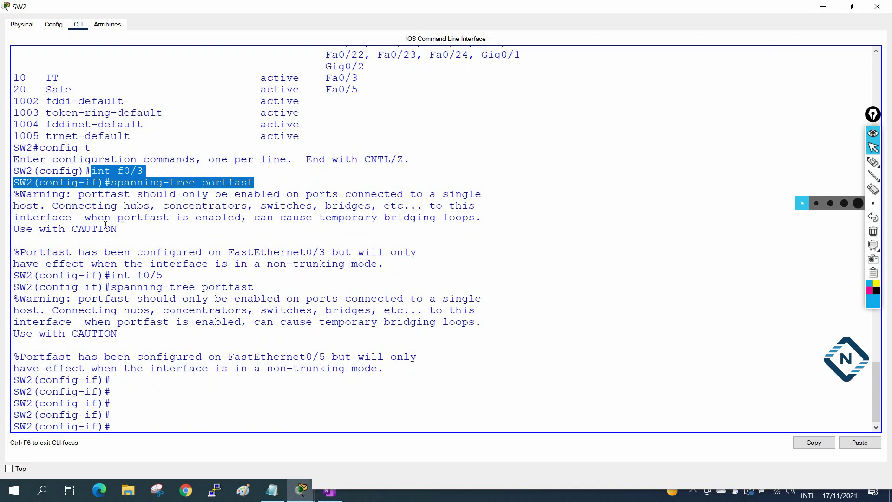
pyautogui.moveTo(111, 276); pyautogui.dragTo(168, 278)
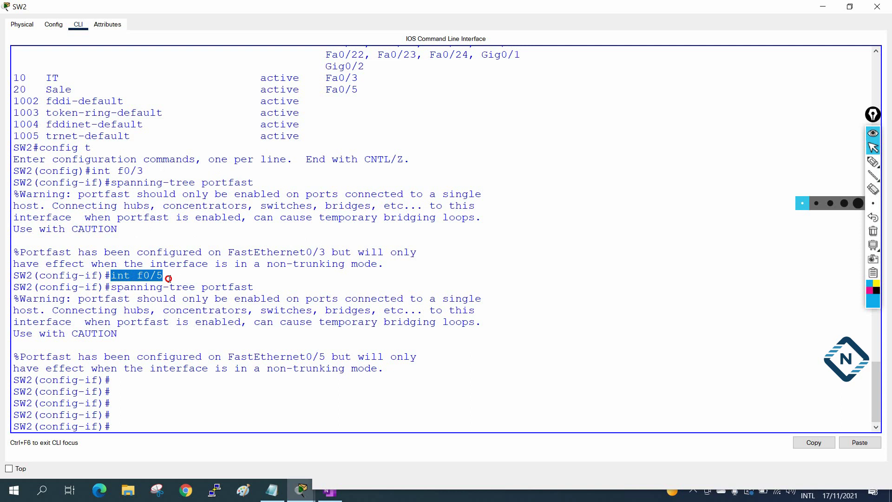
pyautogui.moveTo(113, 289); pyautogui.dragTo(229, 287)
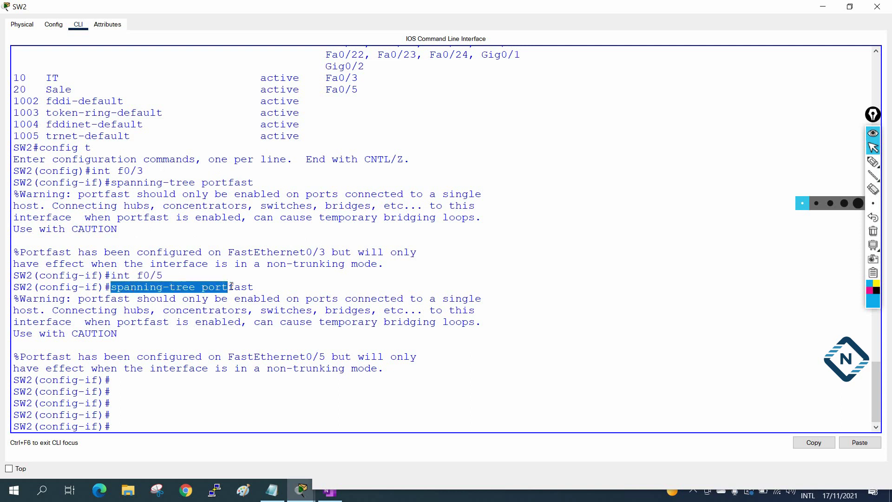
# Step: Return to the Mix Lab.txt notes and copy the SW2 portfast lines for f0/3 and f0/5
pyautogui.click(231, 349)
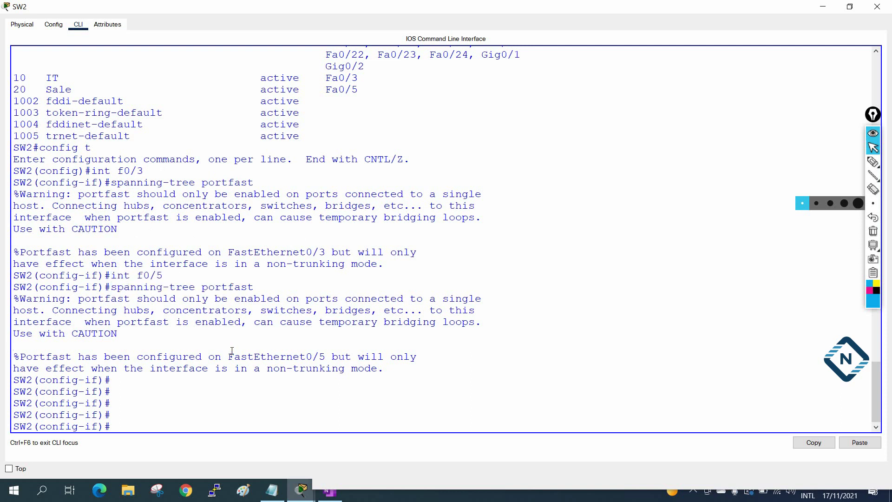
pyautogui.hotkey('alt', 'Tab')
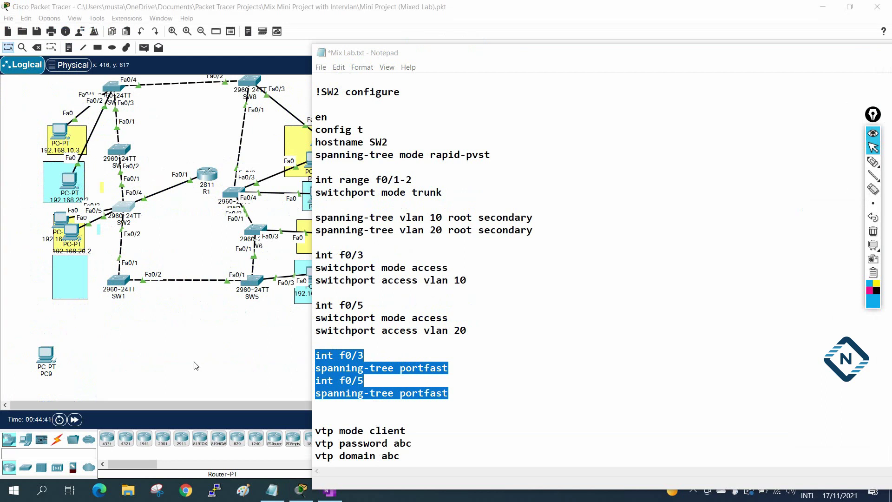
pyautogui.scroll(-1, 408, 356)
pyautogui.scroll(-10, 407, 356)
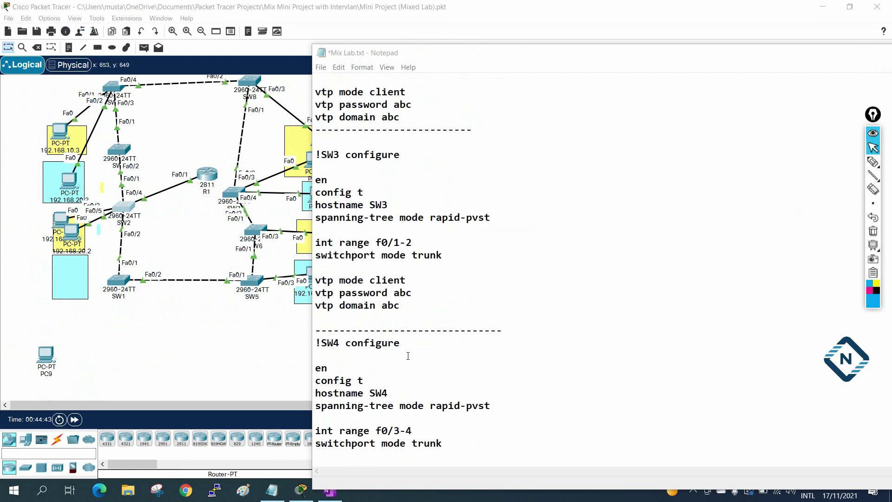
pyautogui.scroll(-2, 409, 356)
pyautogui.scroll(7, 409, 353)
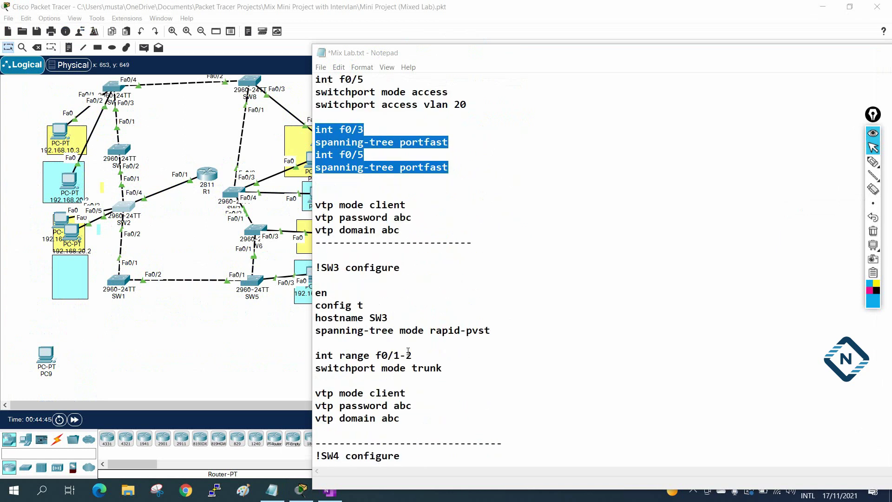
pyautogui.rightClick(381, 161)
pyautogui.click(403, 186)
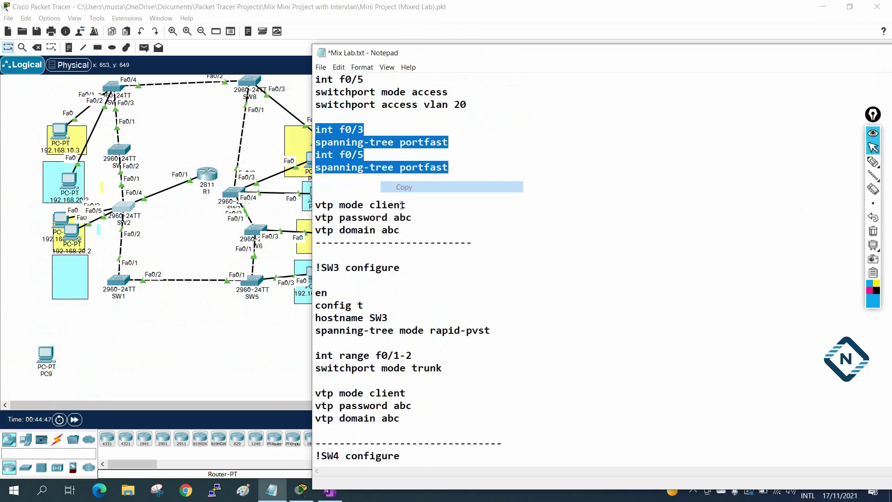
# Step: Paste the copied portfast lines beneath the VTP client commands in the SW4 section of the notes
pyautogui.scroll(-5, 418, 270)
pyautogui.scroll(4, 418, 270)
pyautogui.scroll(-9, 419, 268)
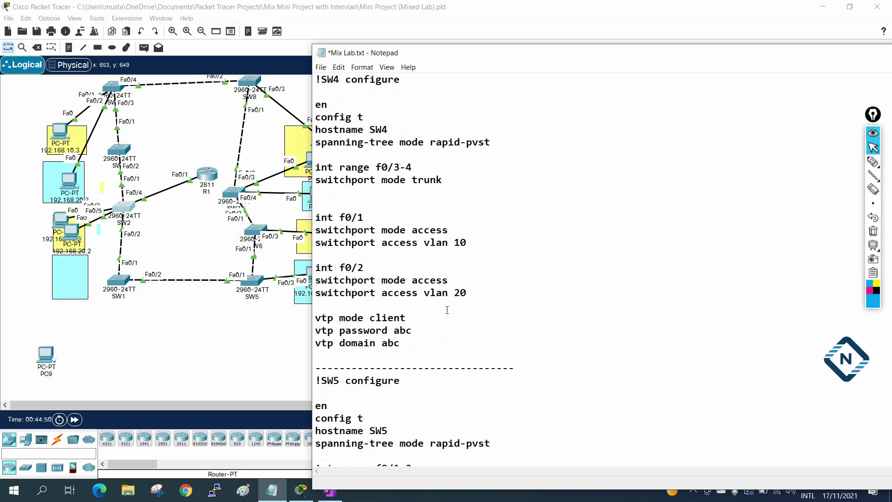
pyautogui.click(442, 353)
pyautogui.press('Return')
pyautogui.press('Return')
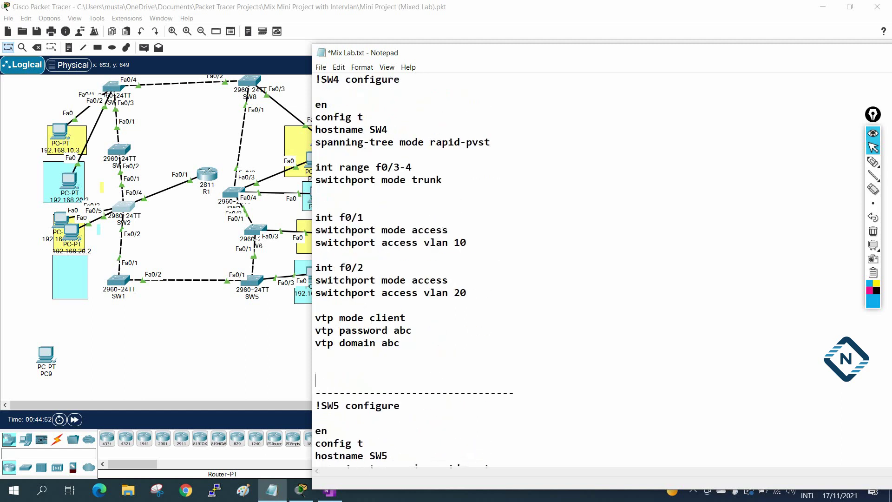
pyautogui.rightClick(347, 376)
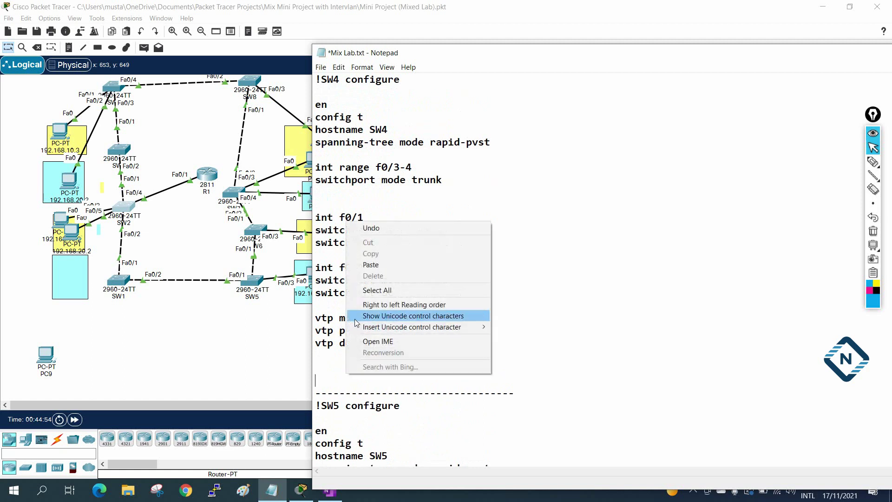
pyautogui.click(372, 265)
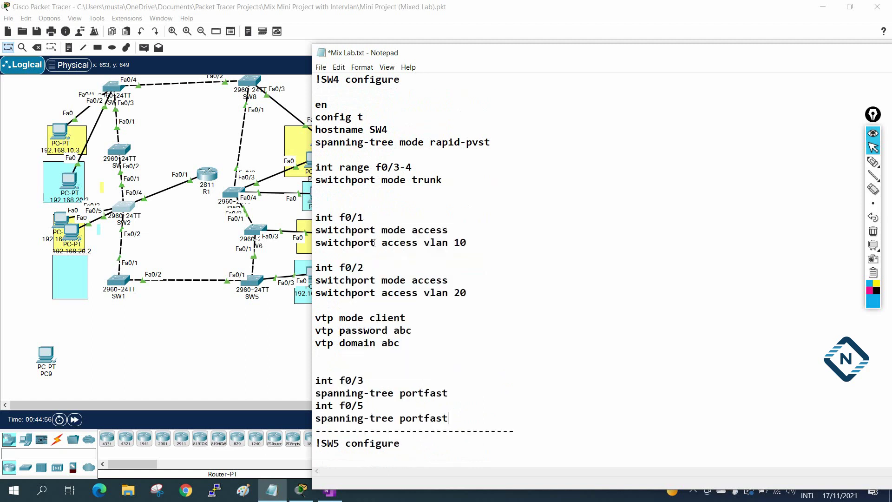
# Step: Shift SW4's two PCs to expose their port labels, and reduce the pasted notes to int range f0/1-2 with spanning-tree portfast
pyautogui.moveTo(55, 137)
pyautogui.mouseDown()
pyautogui.moveTo(39, 109)
pyautogui.moveTo(48, 123)
pyautogui.mouseUp()
pyautogui.moveTo(74, 177)
pyautogui.mouseDown()
pyautogui.moveTo(60, 121)
pyautogui.moveTo(70, 168)
pyautogui.mouseUp()
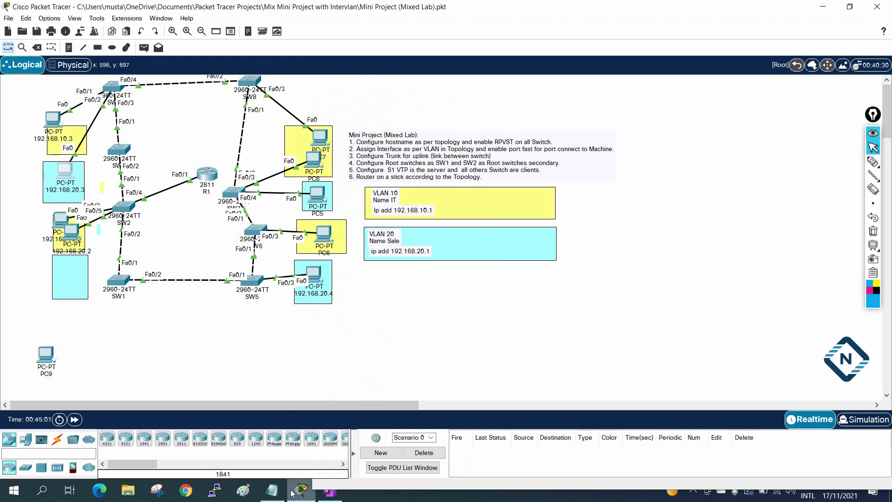
pyautogui.click(272, 490)
pyautogui.click(342, 381)
pyautogui.write('range f0/3')
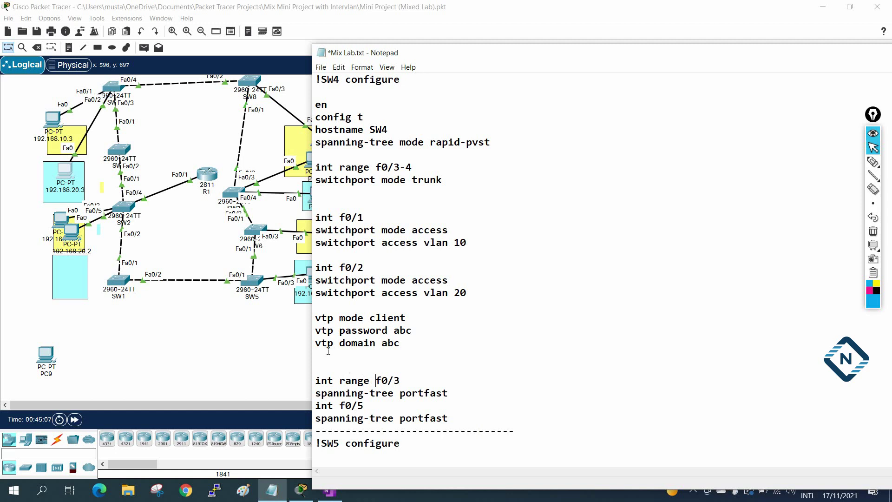
pyautogui.moveTo(400, 381); pyautogui.dragTo(393, 381)
pyautogui.write('1-2')
pyautogui.moveTo(448, 418); pyautogui.dragTo(318, 404)
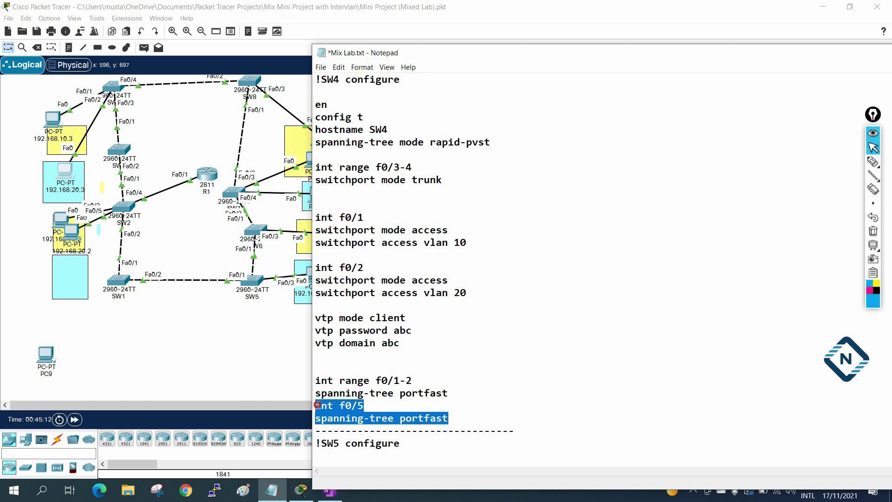
pyautogui.press('BackSpace')
# Step: Copy the SW4 int range f0/1-2 portfast lines and open the SW4 console in Packet Tracer, maximized
pyautogui.moveTo(456, 398); pyautogui.dragTo(311, 380)
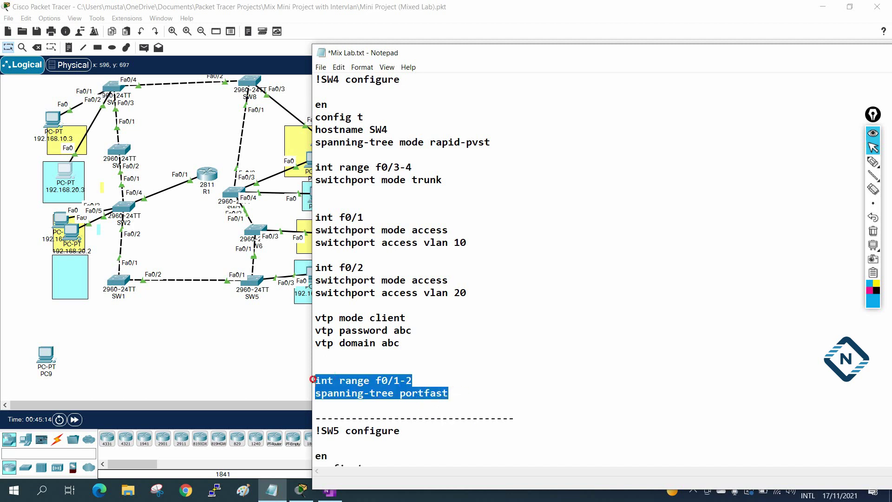
pyautogui.click(111, 87)
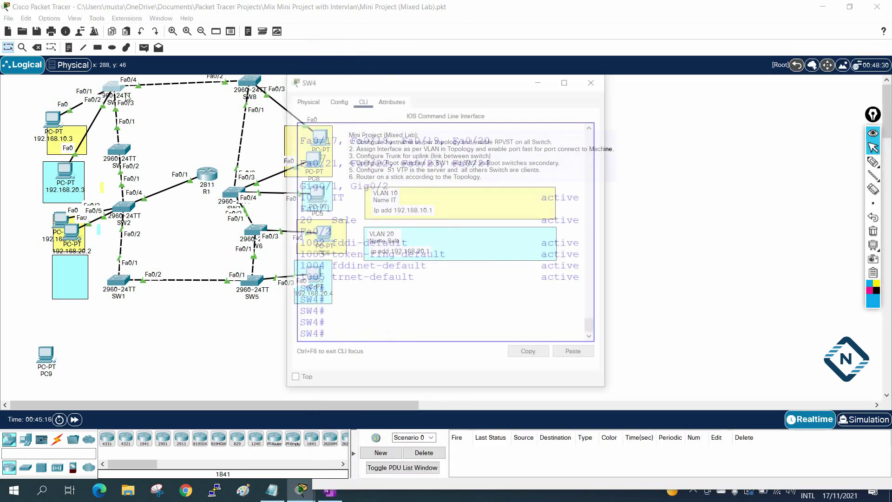
pyautogui.click(567, 79)
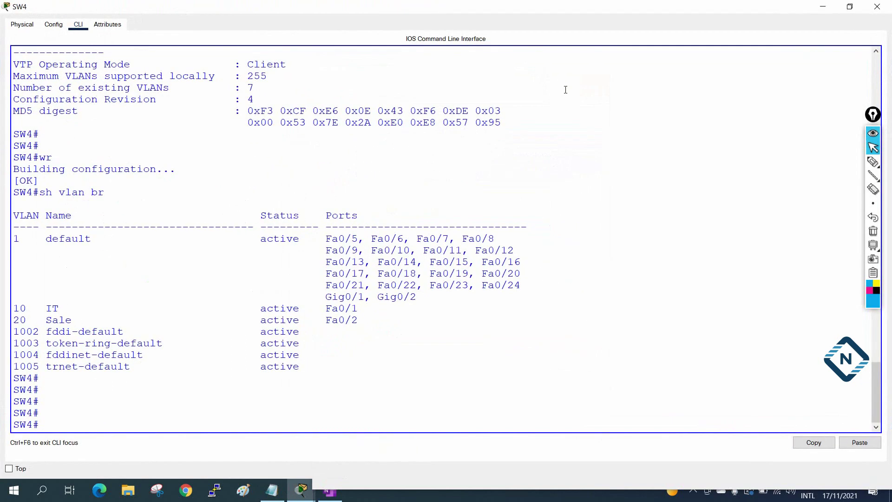
# Step: Enter global configuration mode on SW4, paste the copied commands to enable portfast on f0/1-2, and close the console
pyautogui.press('Return')
pyautogui.press('Return')
pyautogui.press('Return')
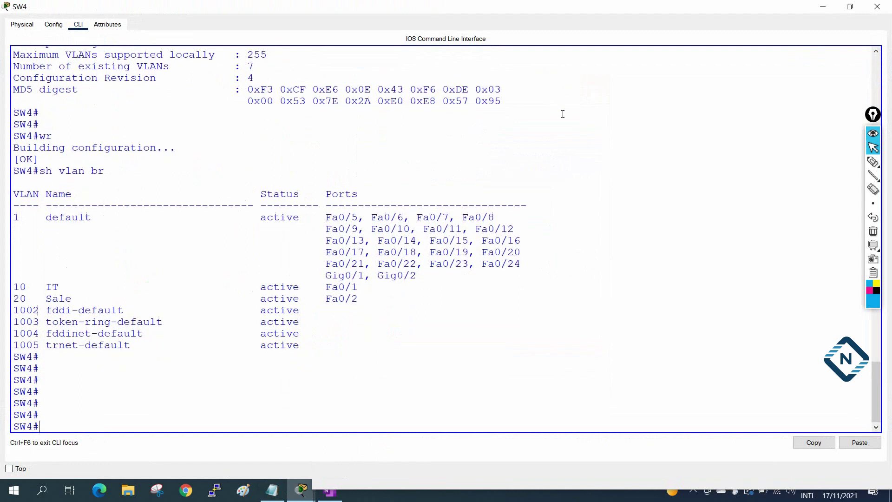
pyautogui.write('config t')
pyautogui.press('Return')
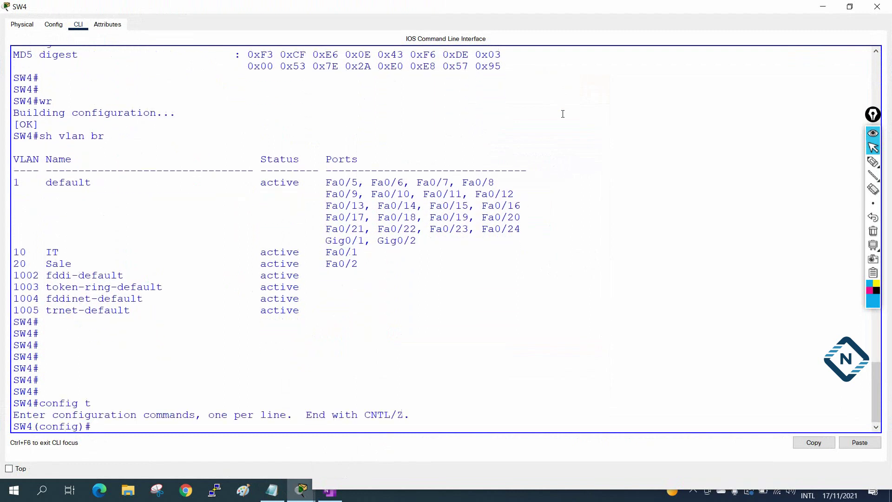
pyautogui.click(579, 175)
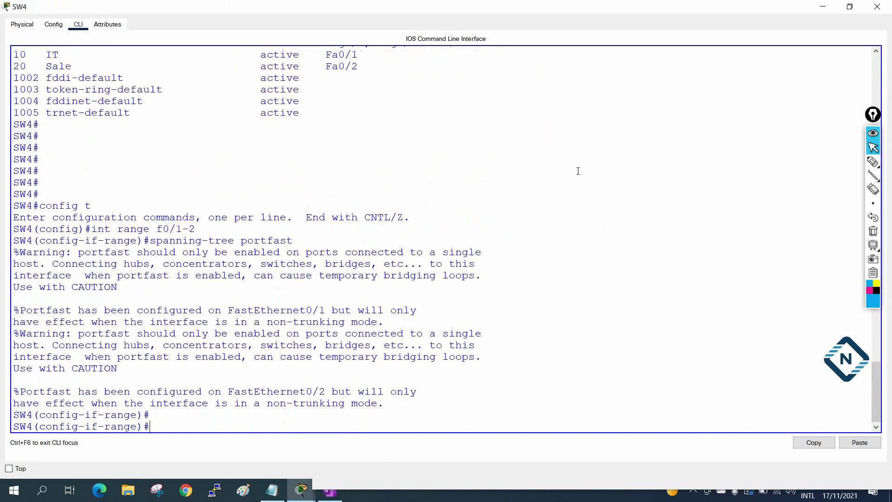
pyautogui.click(878, 6)
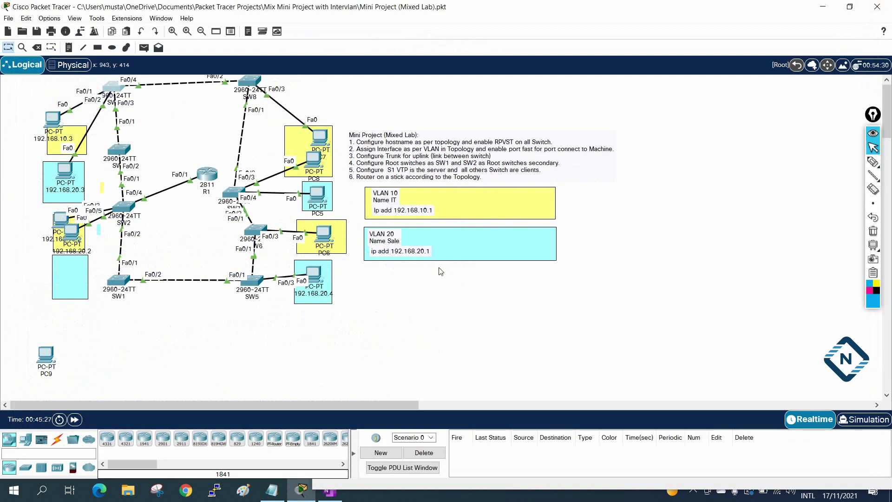
# Step: Move the Notepad window aside to uncover the topology, and nudge the PC connected to SW8's Fa0/3
pyautogui.click(272, 490)
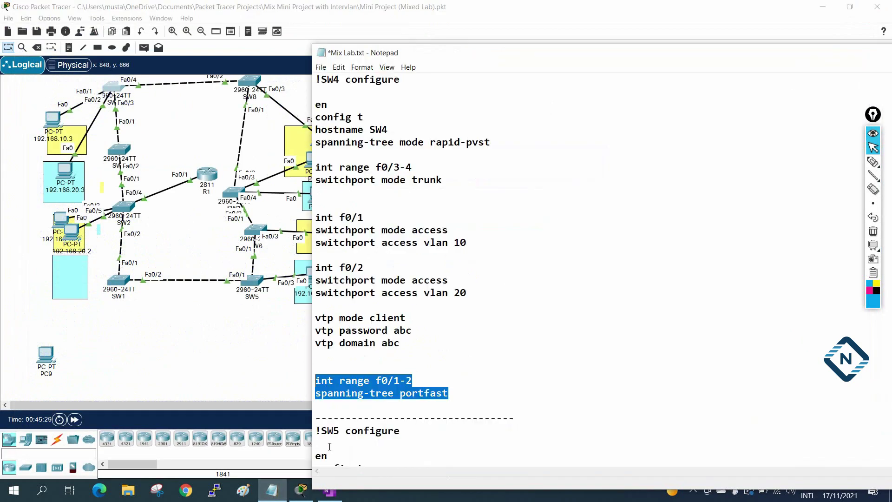
pyautogui.scroll(-4, 512, 365)
pyautogui.scroll(-2, 511, 365)
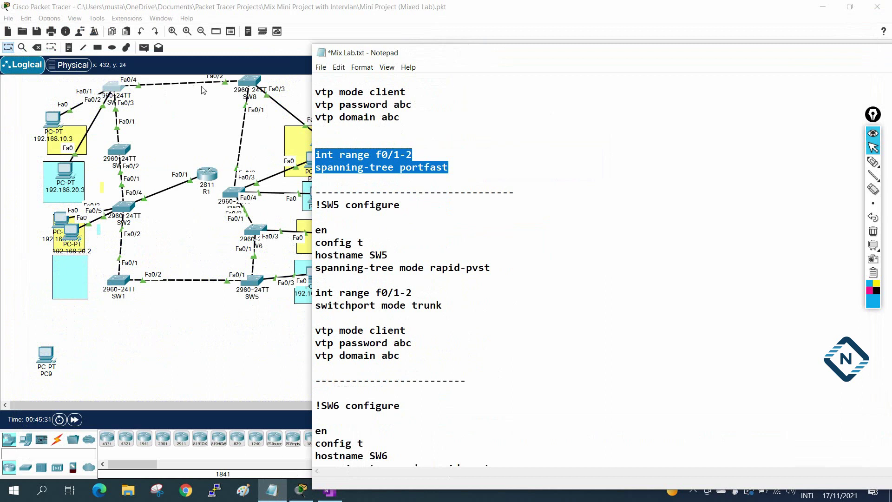
pyautogui.moveTo(367, 53); pyautogui.dragTo(579, 94)
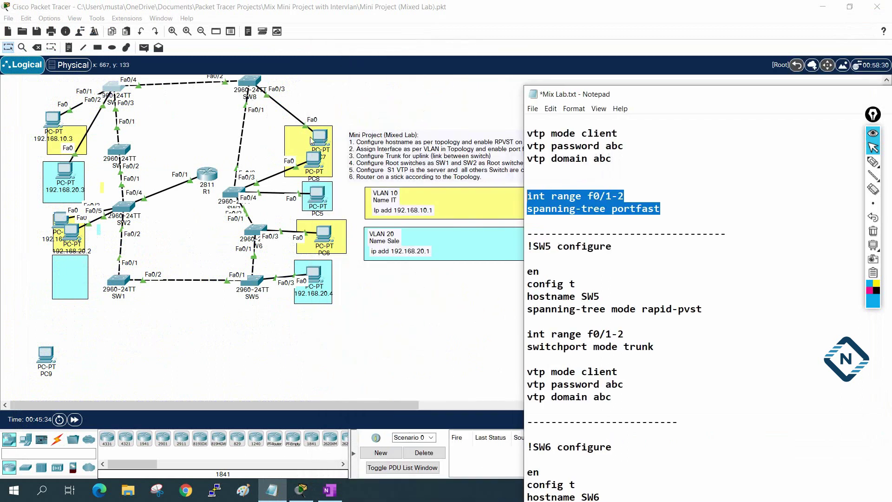
pyautogui.click(322, 136)
pyautogui.moveTo(322, 136); pyautogui.dragTo(321, 135)
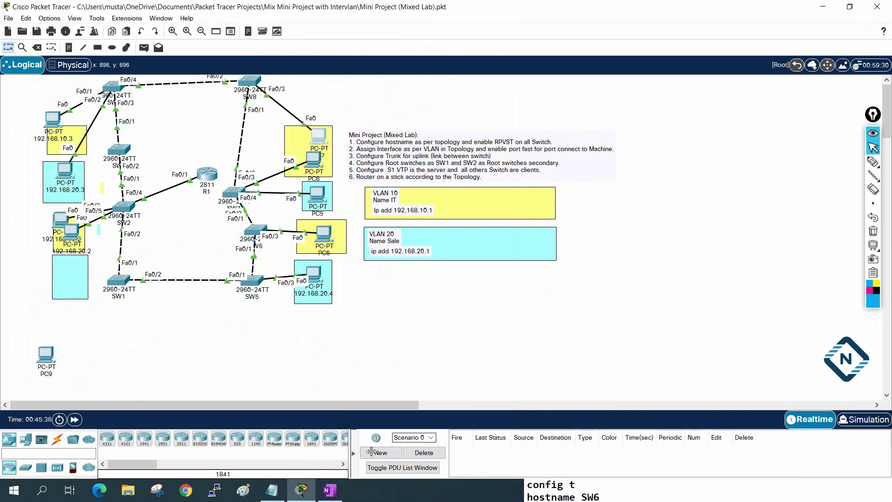
# Step: Paste the portfast lines at the end of the SW8 notes and change the interface line to int f0/3
pyautogui.click(272, 491)
pyautogui.scroll(-10, 537, 362)
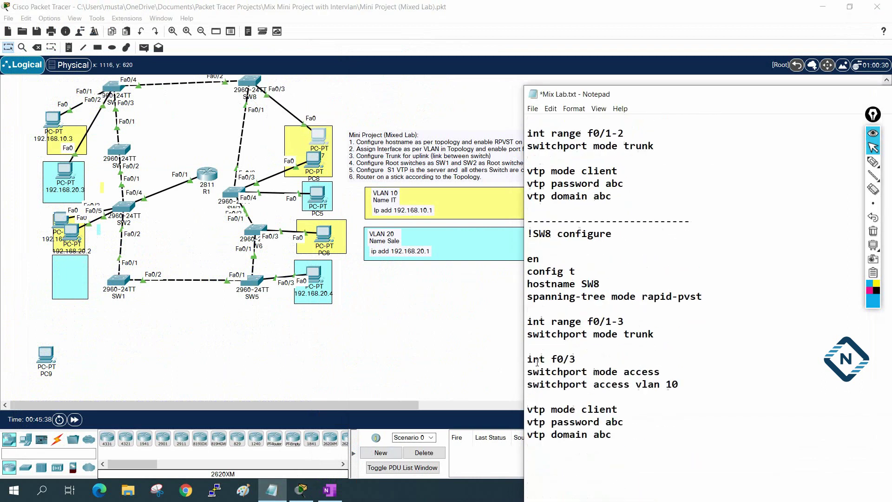
pyautogui.click(657, 442)
pyautogui.press('Return')
pyautogui.hotkey('ctrl', 'v')
pyautogui.moveTo(627, 471); pyautogui.dragTo(606, 472)
pyautogui.write('3')
pyautogui.moveTo(600, 472); pyautogui.dragTo(554, 472)
pyautogui.press('BackSpace')
# Step: Copy the SW8 int f0/3 portfast lines and open the SW8 console in Packet Tracer, maximized
pyautogui.scroll(-1, 660, 450)
pyautogui.moveTo(660, 448); pyautogui.dragTo(519, 433)
pyautogui.press('super+c')
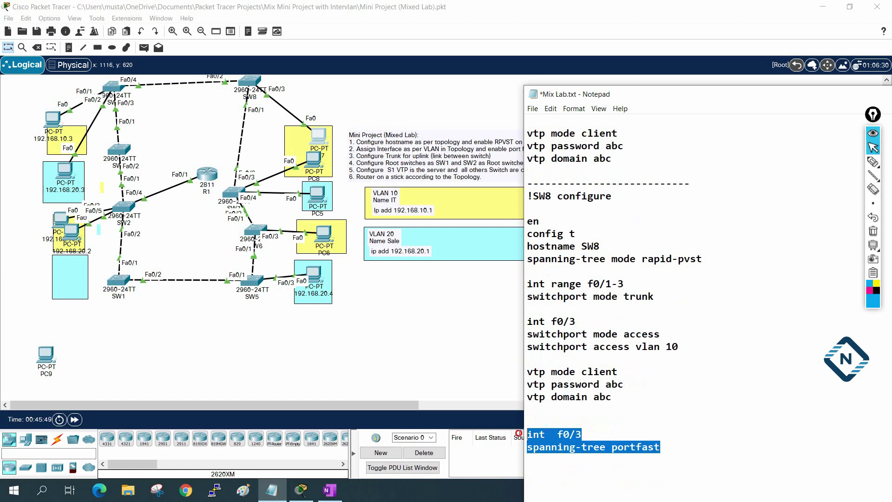
pyautogui.click(253, 82)
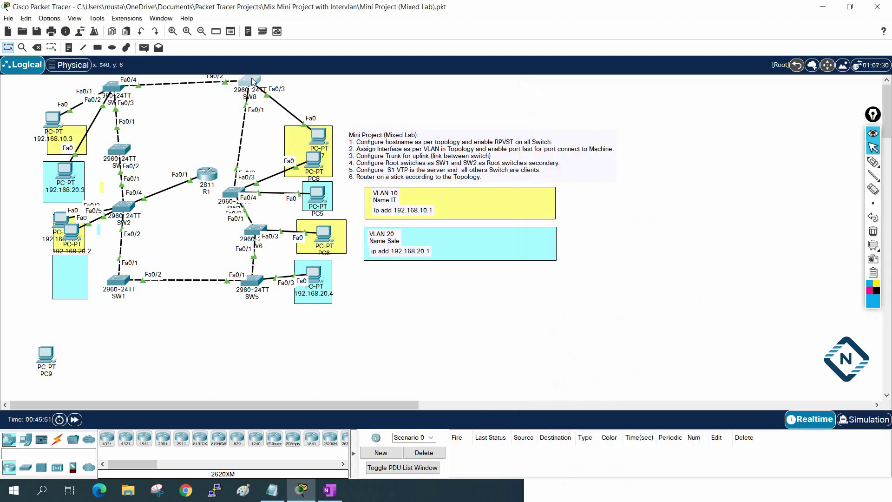
pyautogui.click(252, 81)
pyautogui.click(567, 79)
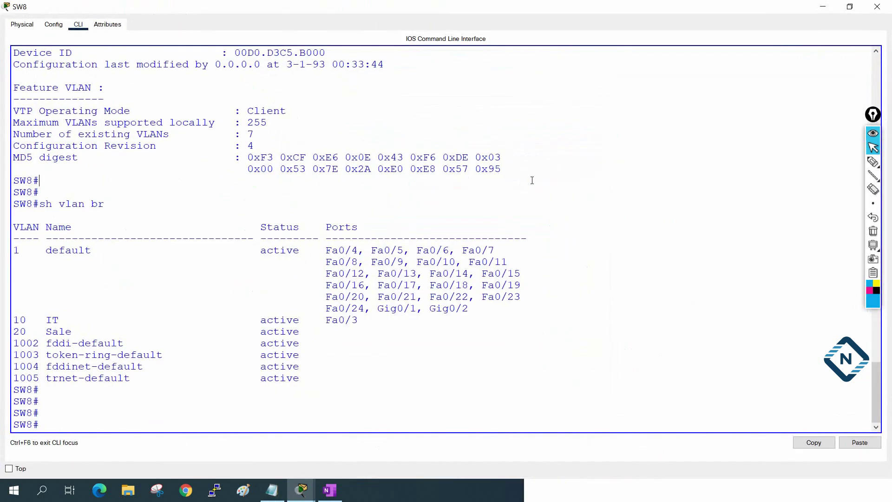
# Step: Enter global configuration mode on SW8, paste the copied commands to enable portfast on f0/3, and close the console
pyautogui.write('config t')
pyautogui.press('Return')
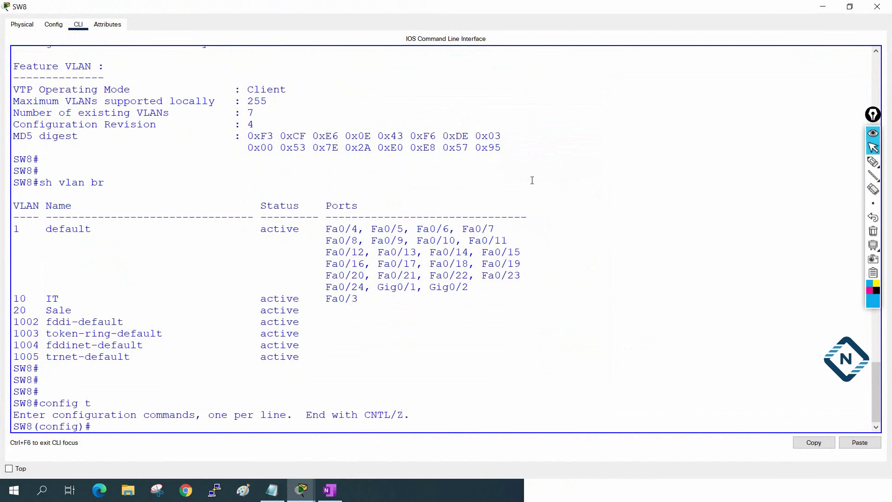
pyautogui.rightClick(521, 168)
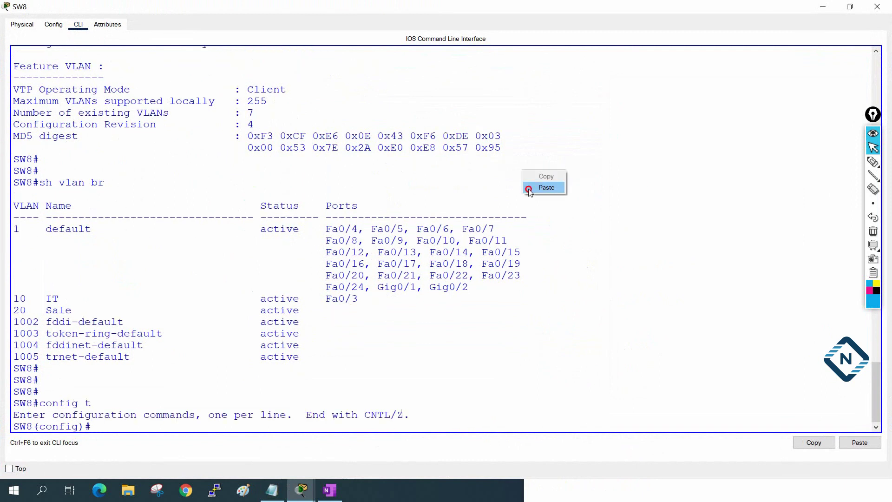
pyautogui.click(535, 187)
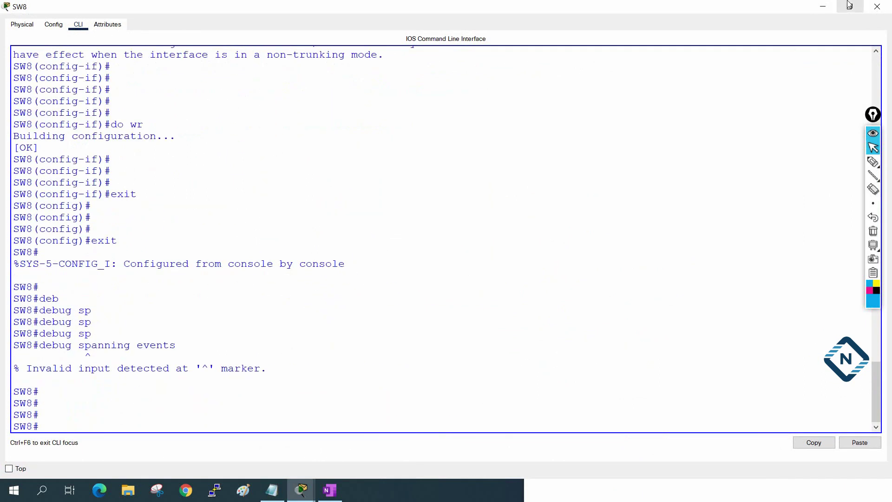
pyautogui.click(867, 6)
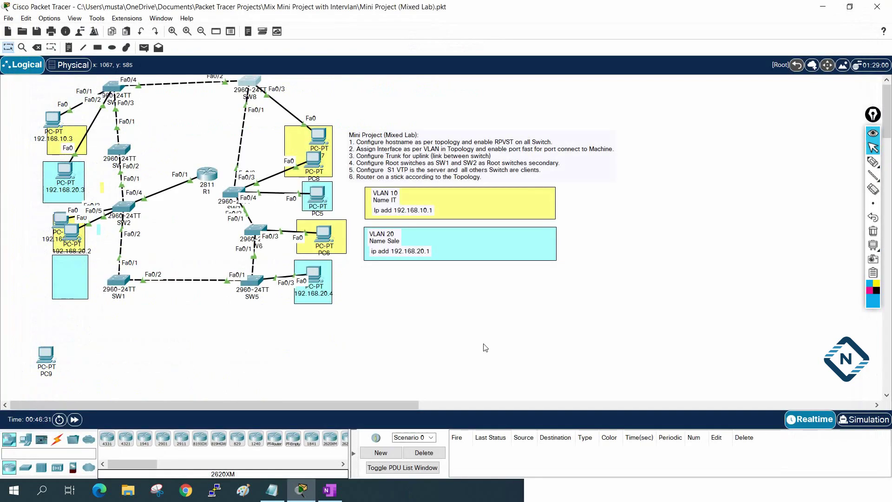
# Step: Reposition the switch between SW8 and SW6 and its attached PCs to expose the links' port labels
pyautogui.hotkey('alt', 'Tab')
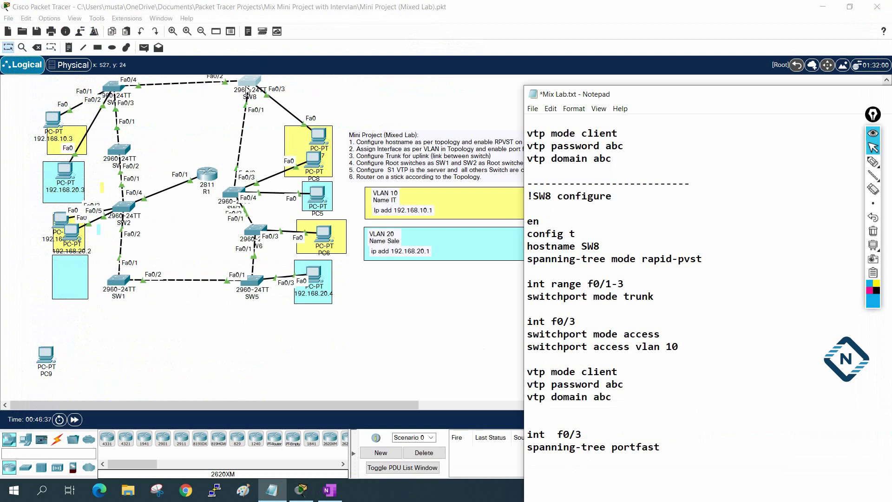
pyautogui.moveTo(234, 200); pyautogui.dragTo(246, 144)
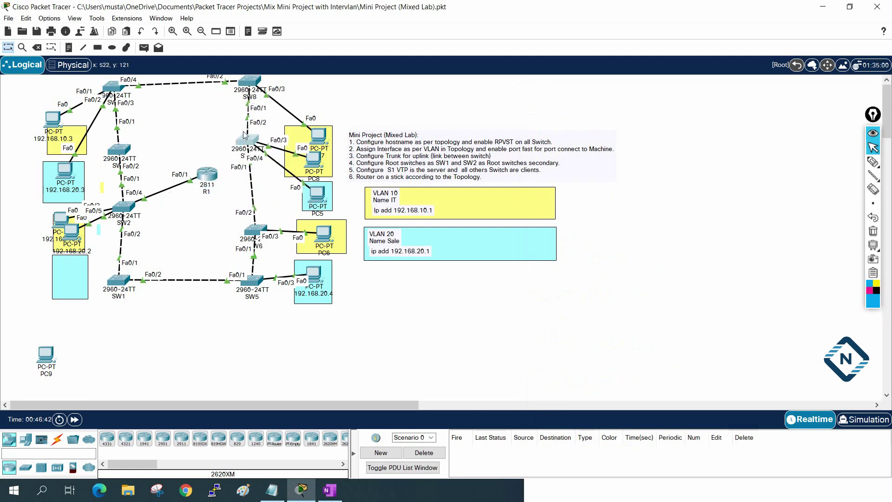
pyautogui.click(239, 177)
pyautogui.moveTo(256, 144); pyautogui.dragTo(242, 181)
pyautogui.moveTo(319, 173); pyautogui.dragTo(316, 161)
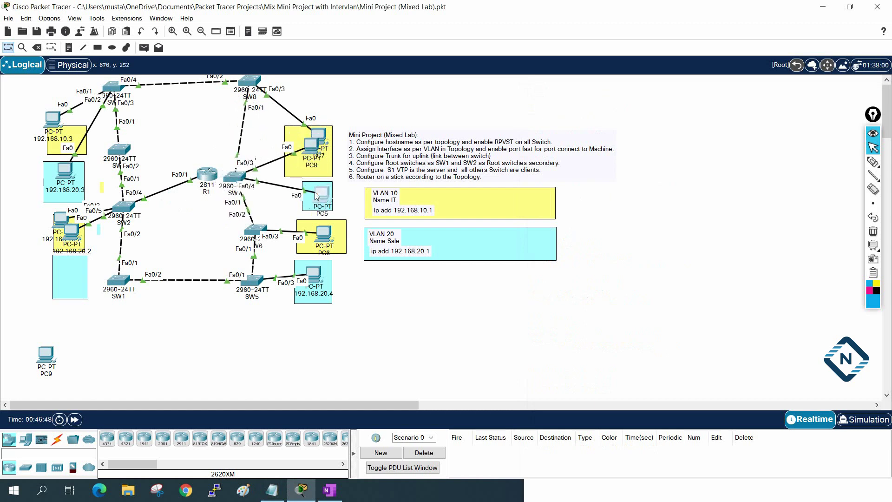
# Step: Transfer the portfast lines from the SW8 notes to the end of the SW7 notes and change the interface line to int f0/3-4
pyautogui.click(558, 489)
pyautogui.moveTo(660, 448); pyautogui.dragTo(527, 436)
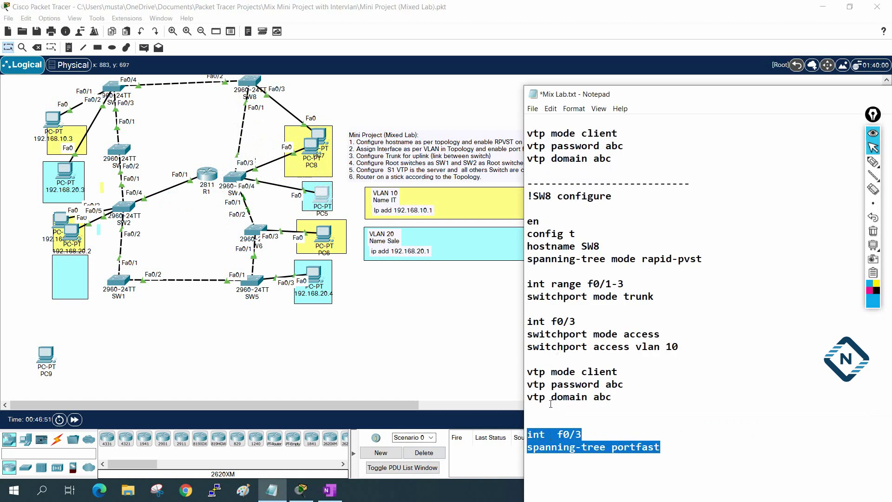
pyautogui.hotkey('ctrl', 'x')
pyautogui.scroll(2, 550, 404)
pyautogui.click(628, 246)
pyautogui.press('Return')
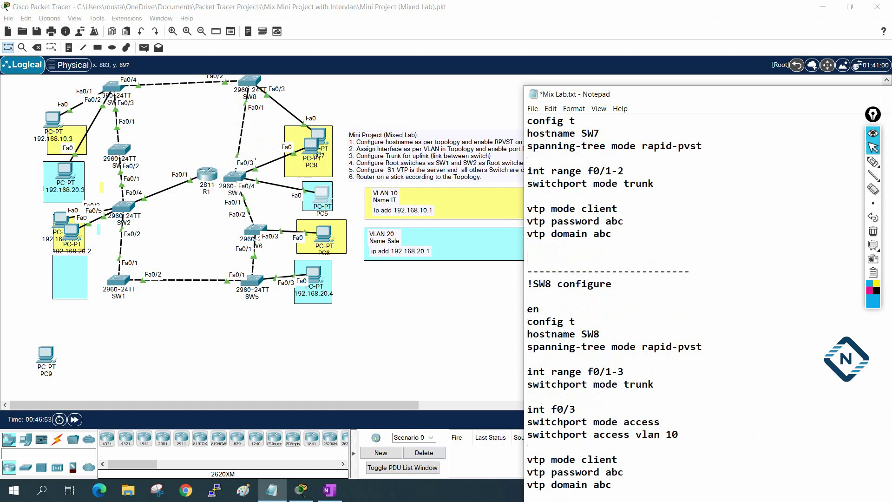
pyautogui.hotkey('ctrl', 'v')
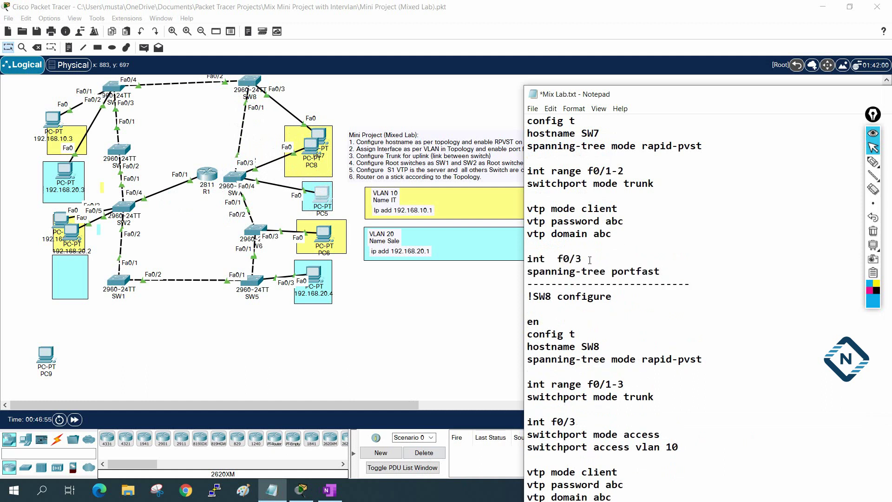
pyautogui.write('4')
# Step: Copy the SW7 int f0/3-4 portfast lines and open the SW7 console in Packet Tracer, maximized
pyautogui.moveTo(676, 275); pyautogui.dragTo(515, 259)
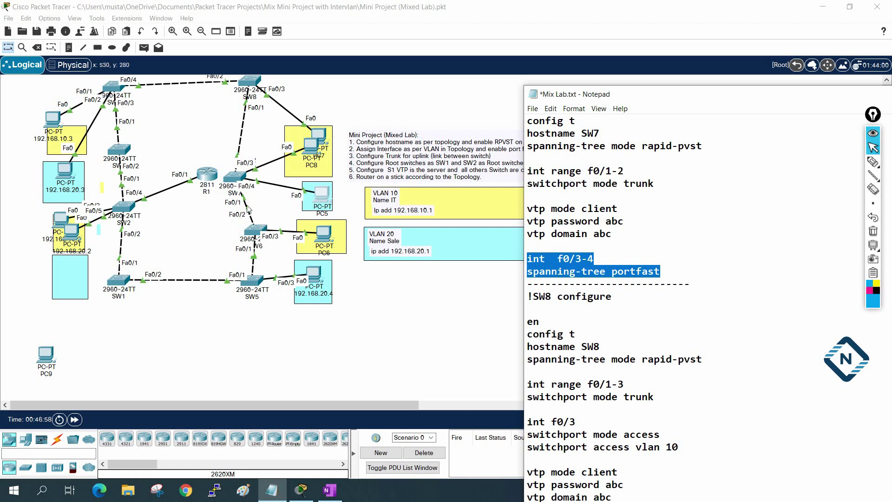
pyautogui.scroll(3, 593, 240)
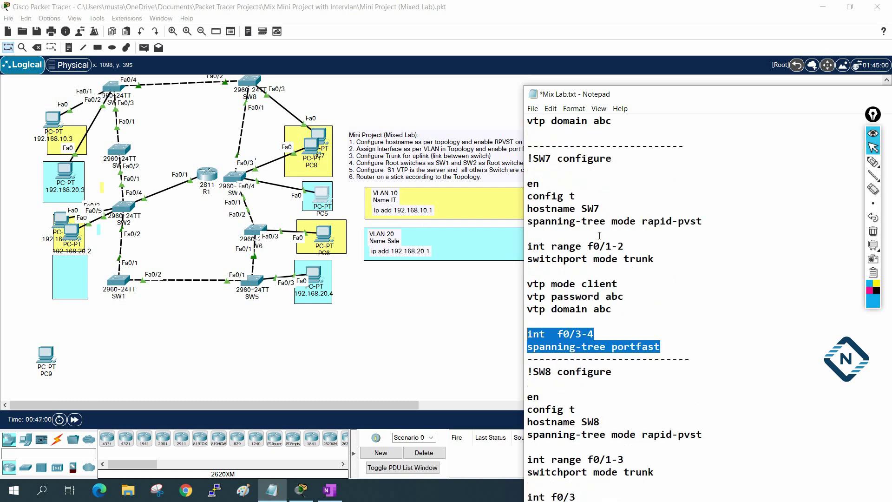
pyautogui.click(236, 177)
pyautogui.click(568, 79)
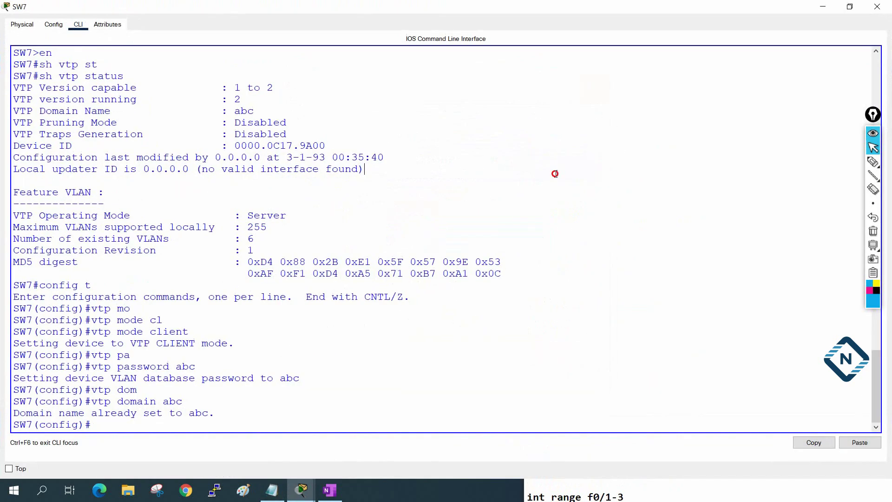
# Step: Try to apply the copied int f0/3-4 portfast commands at a fresh SW7 configuration prompt
pyautogui.press('Return')
pyautogui.press('Return')
pyautogui.press('Return')
pyautogui.press('Return')
pyautogui.press('Return')
pyautogui.press('Return')
pyautogui.press('Return')
pyautogui.press('Return')
pyautogui.press('Return')
pyautogui.press('Return')
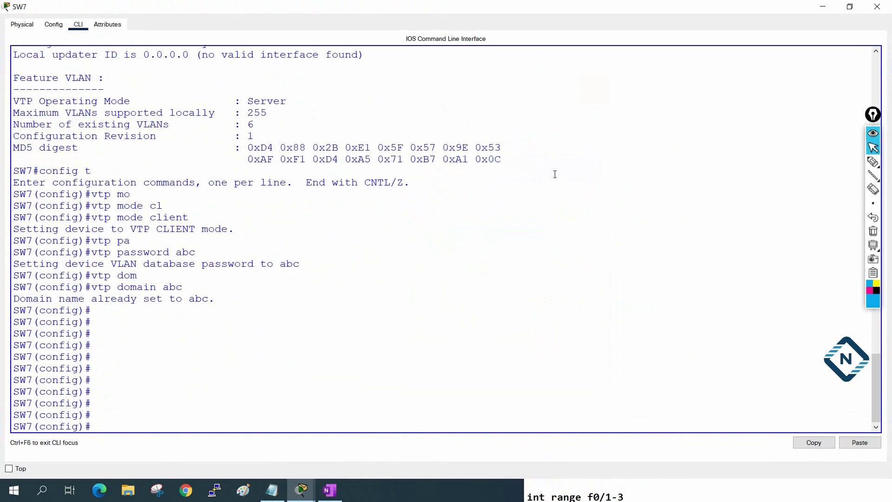
pyautogui.rightClick(555, 178)
pyautogui.click(589, 191)
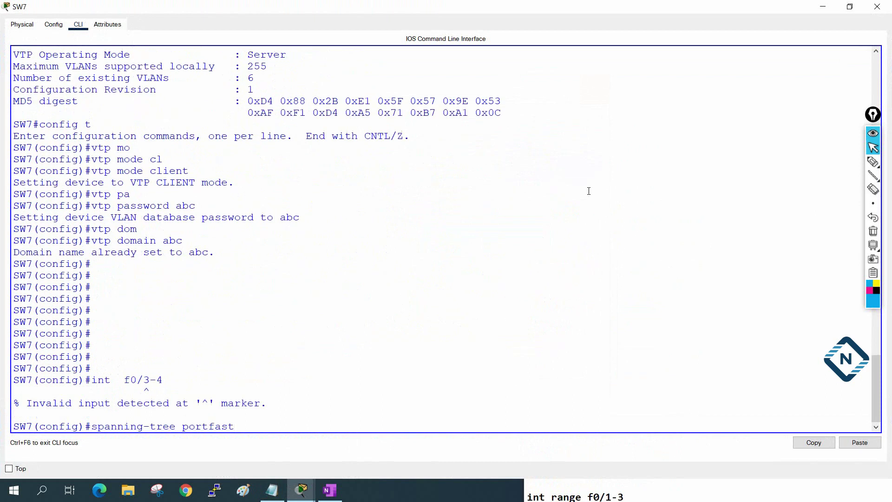
# Step: Correct the interface line in the SW7 notes to int range f0/3-4 and copy it with the spanning-tree portfast line
pyautogui.click(272, 490)
pyautogui.click(556, 376)
pyautogui.write('range f0/3-4')
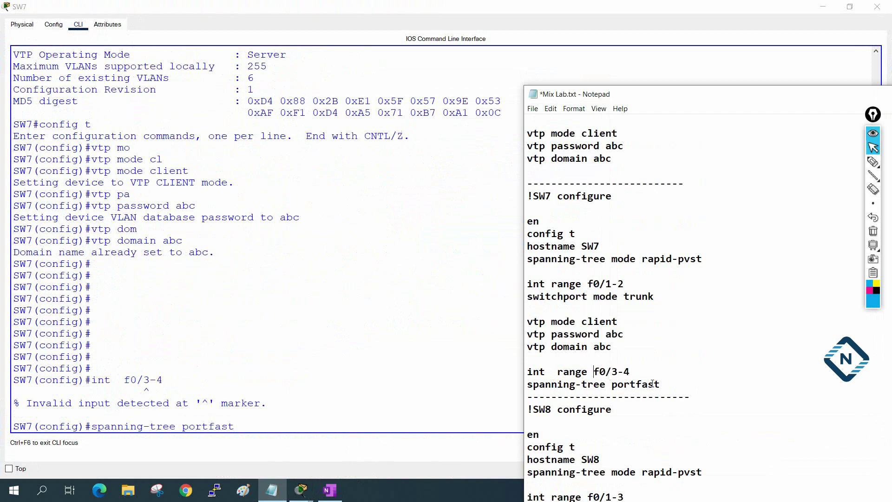
pyautogui.moveTo(664, 390); pyautogui.dragTo(512, 374)
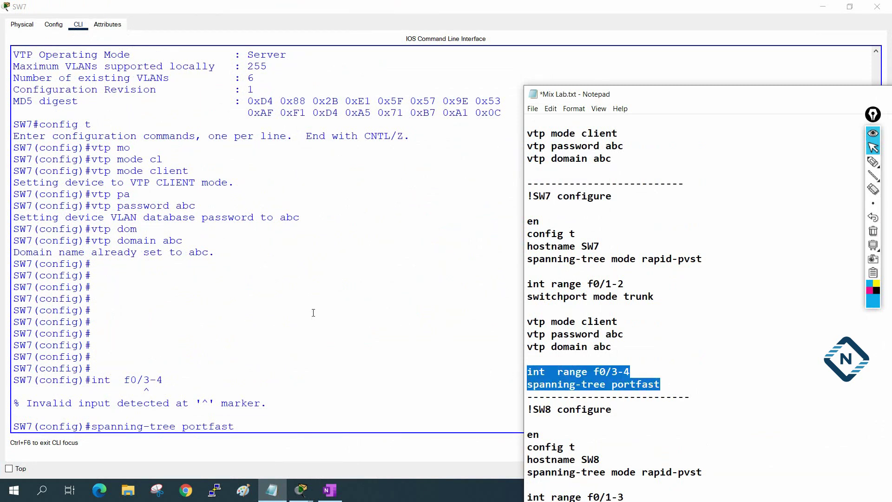
# Step: Clear the leftover command from the SW7 prompt and paste the corrected commands to enable portfast on the range f0/3-4
pyautogui.click(253, 299)
pyautogui.press('BackSpace')
pyautogui.press('BackSpace')
pyautogui.press('BackSpace')
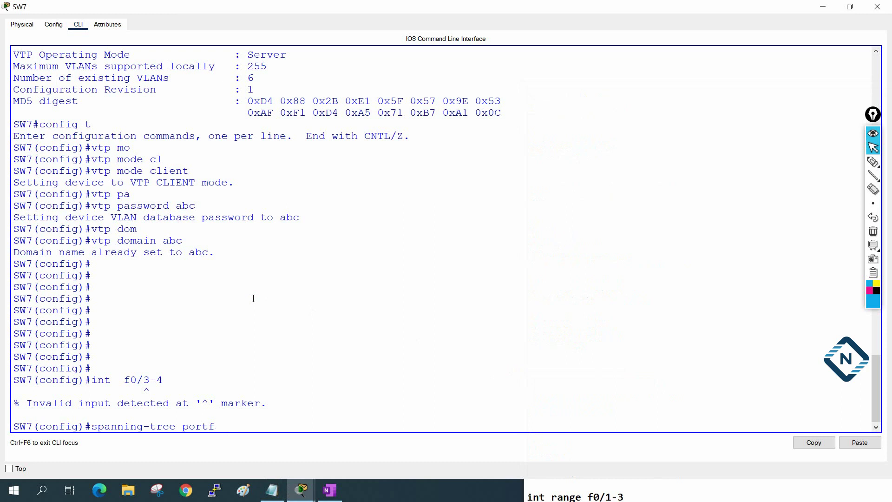
pyautogui.press('BackSpace')
pyautogui.press('BackSpace')
pyautogui.press('BackSpace')
pyautogui.press('BackSpace')
pyautogui.press('BackSpace')
pyautogui.press('BackSpace')
pyautogui.press('BackSpace')
pyautogui.press('BackSpace')
pyautogui.press('BackSpace')
pyautogui.press('BackSpace')
pyautogui.press('BackSpace')
pyautogui.press('BackSpace')
pyautogui.press('BackSpace')
pyautogui.press('BackSpace')
pyautogui.press('BackSpace')
pyautogui.press('BackSpace')
pyautogui.press('BackSpace')
pyautogui.press('BackSpace')
pyautogui.rightClick(253, 298)
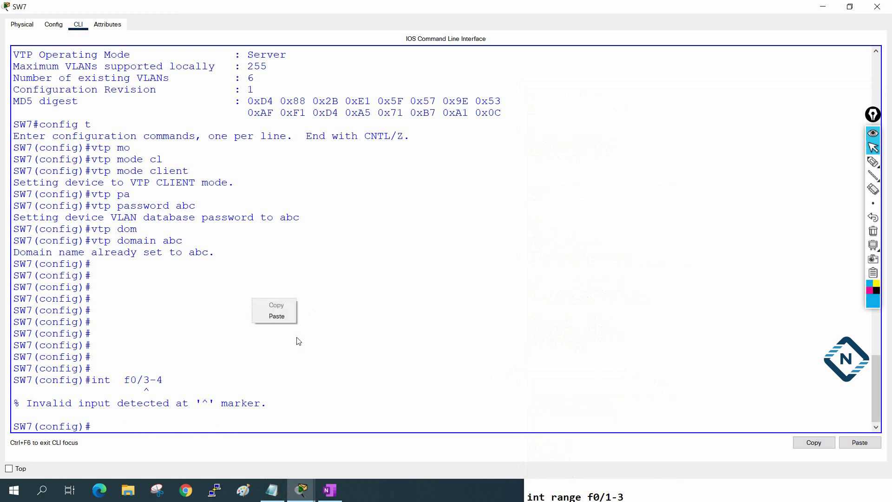
pyautogui.click(291, 321)
pyautogui.press('Return')
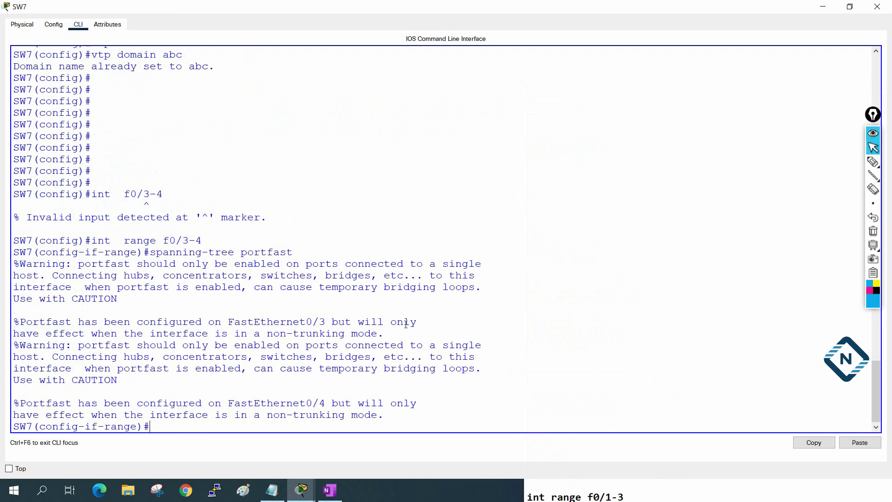
# Step: Return to the Packet Tracer topology and shift SW6 slightly to expose its links' port labels
pyautogui.moveTo(306, 491)
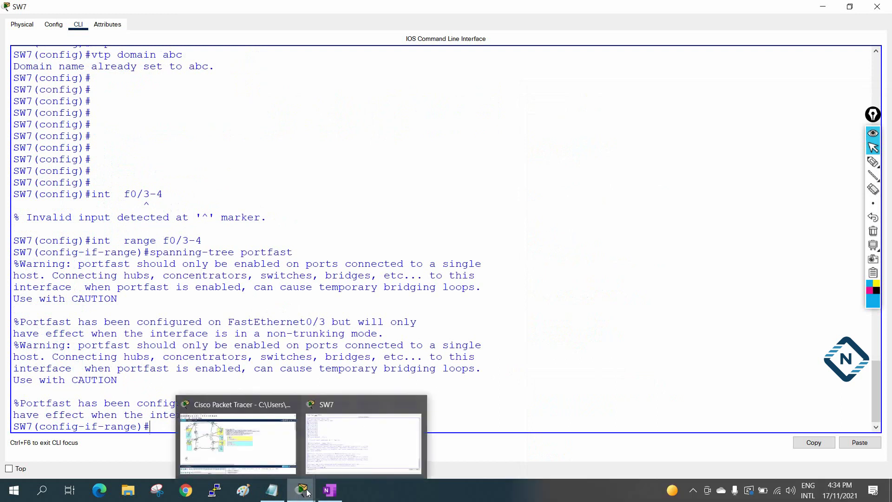
pyautogui.click(302, 491)
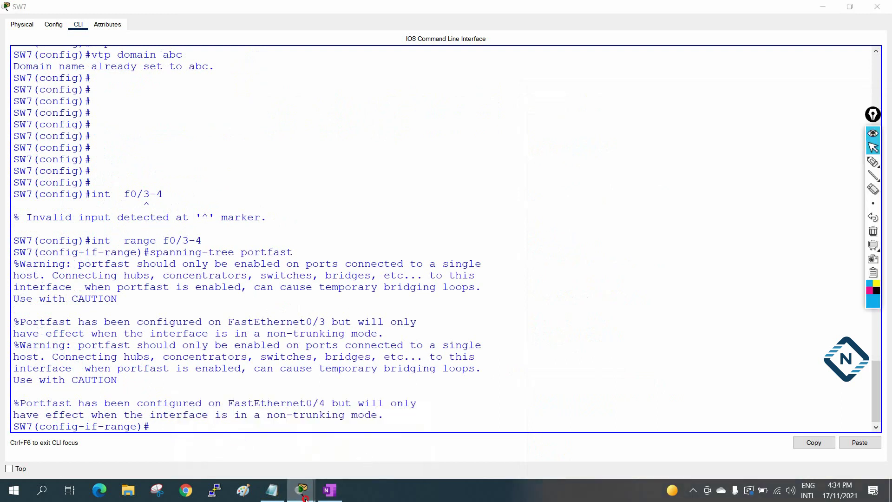
pyautogui.click(274, 491)
pyautogui.scroll(-1, 604, 326)
pyautogui.scroll(1, 604, 326)
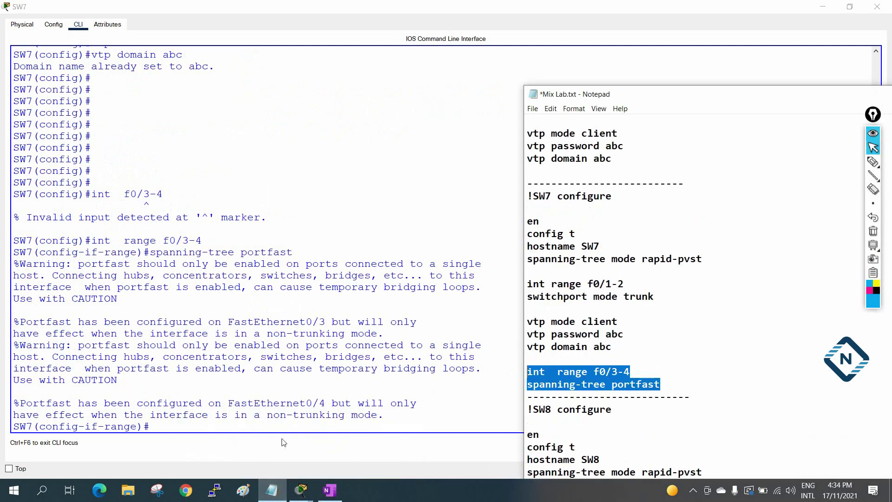
pyautogui.moveTo(302, 491)
pyautogui.click(223, 441)
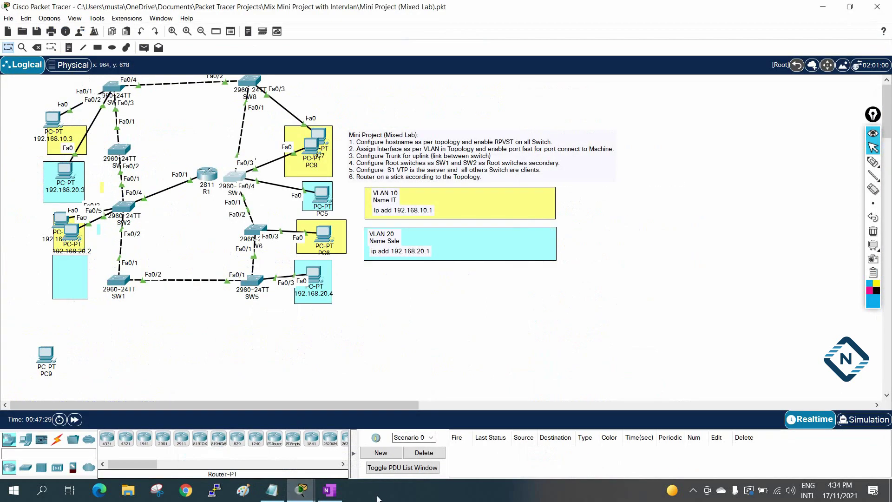
pyautogui.click(272, 491)
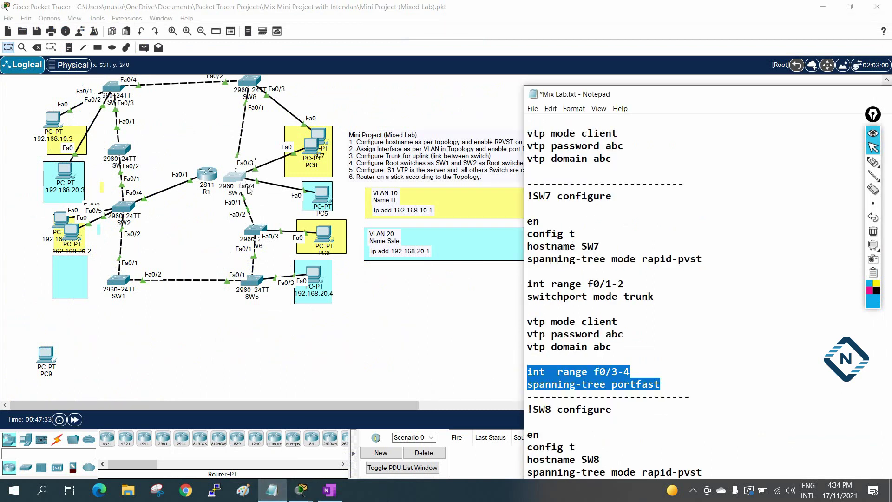
pyautogui.moveTo(255, 237)
pyautogui.mouseDown()
pyautogui.moveTo(238, 238)
pyautogui.moveTo(265, 237)
pyautogui.mouseUp()
# Step: Copy the portfast lines from the SW7 notes and paste them at the end of the SW6 notes
pyautogui.click(272, 491)
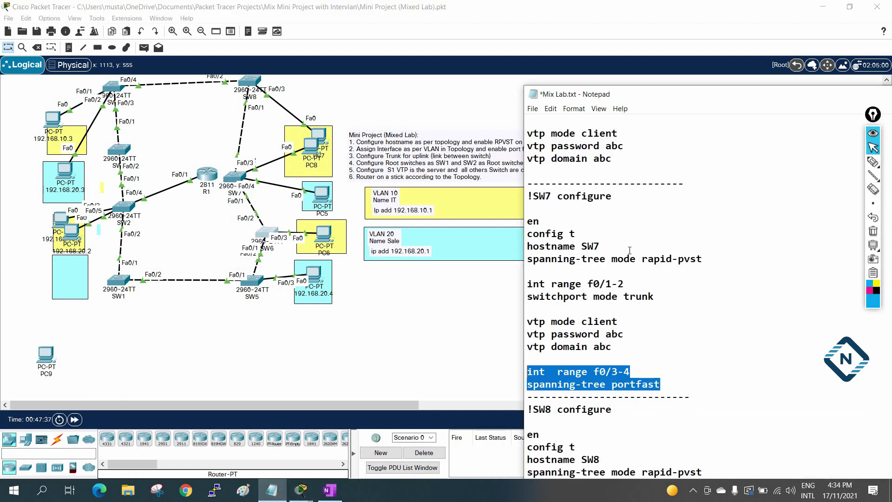
pyautogui.scroll(-2, 630, 251)
pyautogui.rightClick(559, 305)
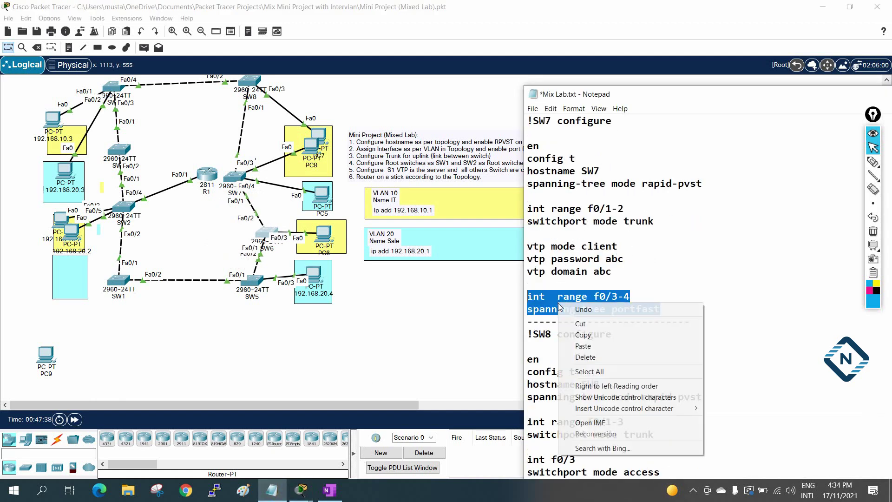
pyautogui.click(570, 337)
pyautogui.scroll(4, 590, 273)
pyautogui.scroll(3, 590, 273)
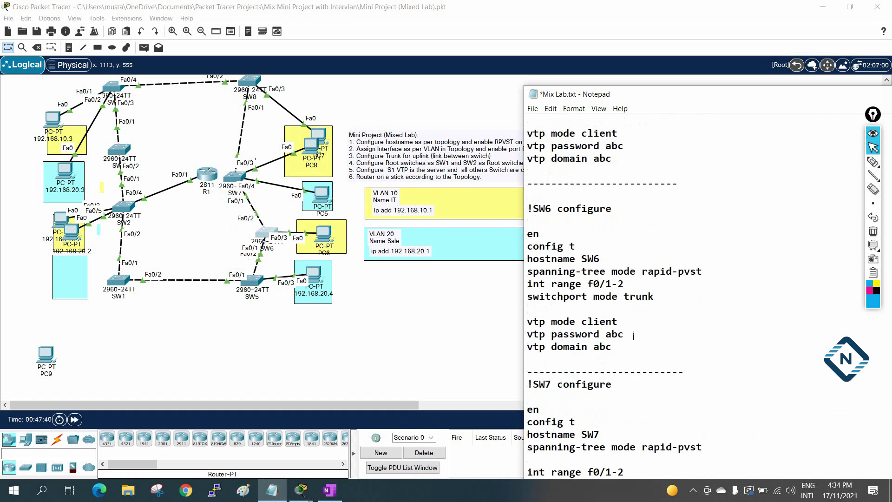
pyautogui.click(630, 349)
pyautogui.press('Return')
pyautogui.press('Return')
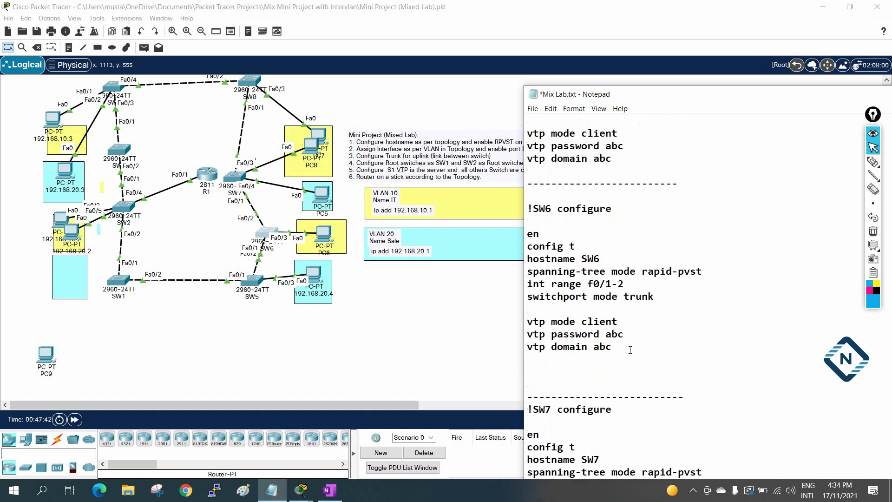
pyautogui.hotkey('ctrl', 'v')
# Step: Move PC6 slightly to reveal its switch port, and change the interface line in the SW6 notes to int f0/3
pyautogui.click(323, 235)
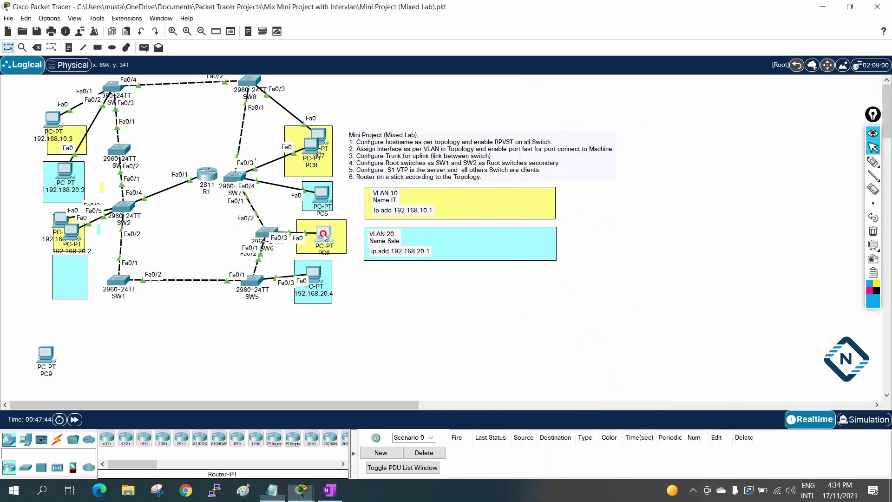
pyautogui.moveTo(323, 235); pyautogui.dragTo(325, 229)
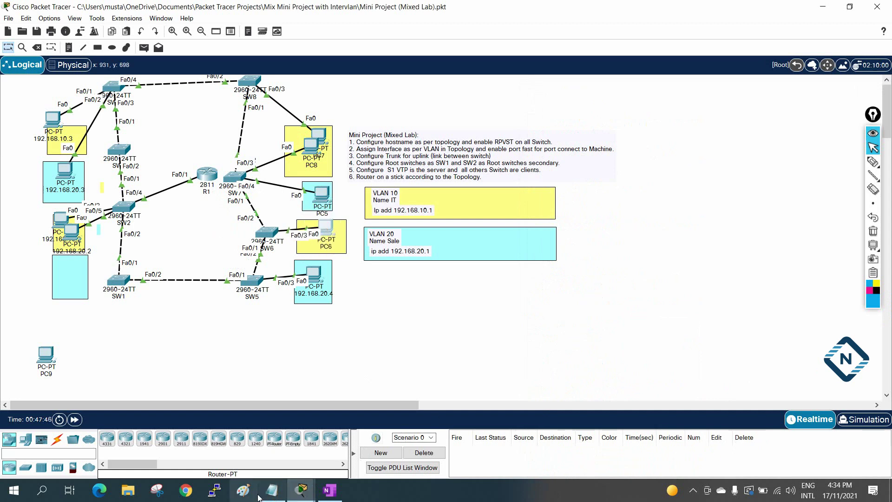
pyautogui.click(271, 490)
pyautogui.click(627, 373)
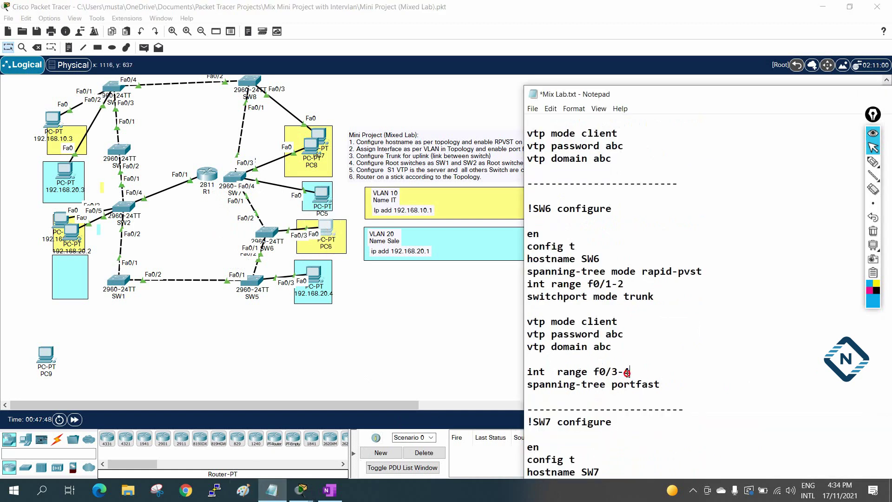
pyautogui.press('BackSpace')
pyautogui.press('BackSpace')
pyautogui.doubleClick(572, 371)
pyautogui.press('BackSpace')
# Step: Copy the SW6 int f0/3 portfast lines and open the SW6 console in Packet Tracer, maximized
pyautogui.click(679, 394)
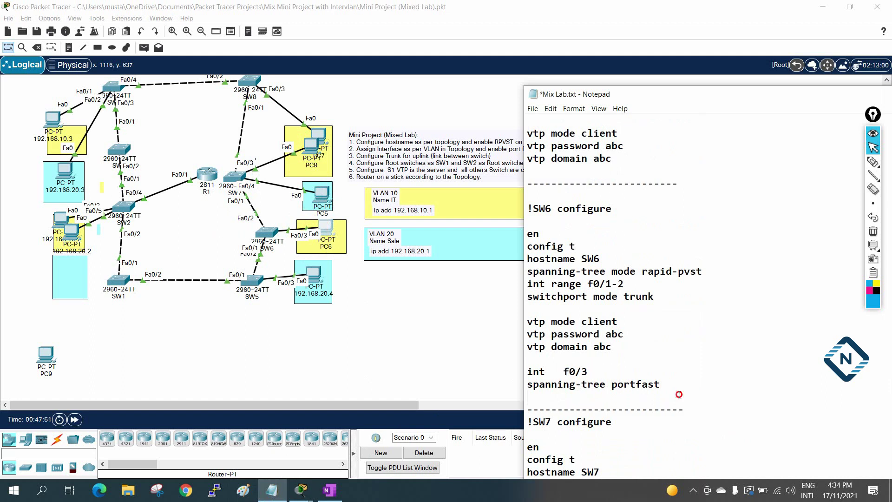
pyautogui.moveTo(679, 394); pyautogui.dragTo(500, 375)
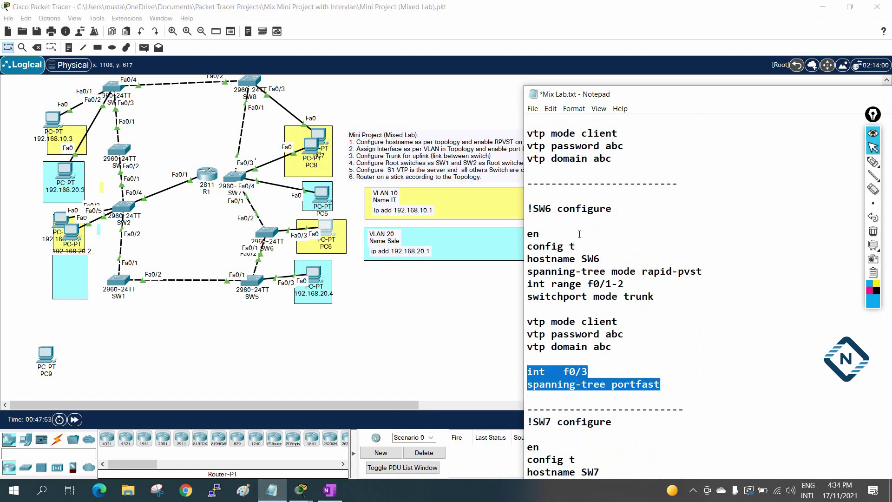
pyautogui.click(268, 234)
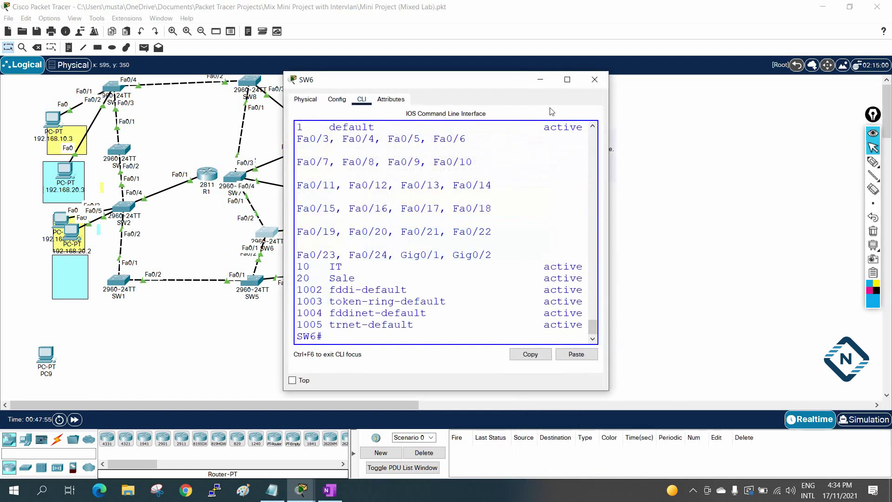
pyautogui.click(568, 80)
# Step: Enter global configuration mode on SW6 and paste the copied commands to enable portfast on f0/3
pyautogui.write('config t')
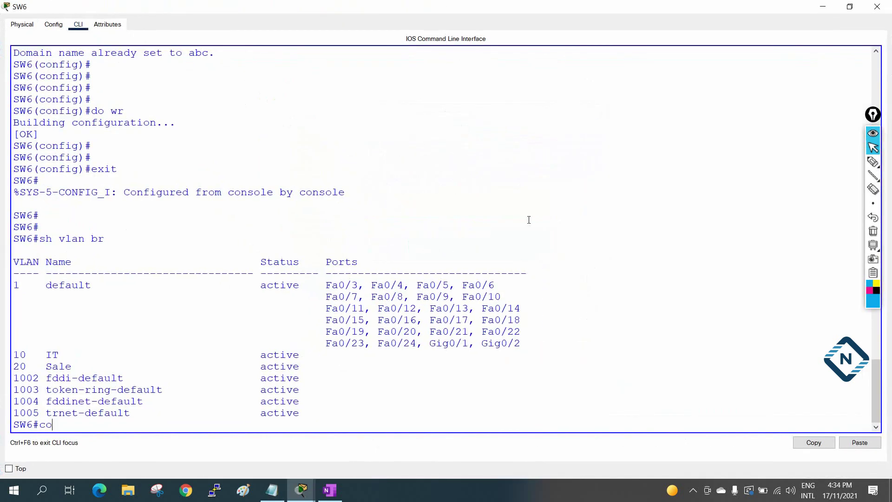
pyautogui.press('Return')
pyautogui.rightClick(574, 139)
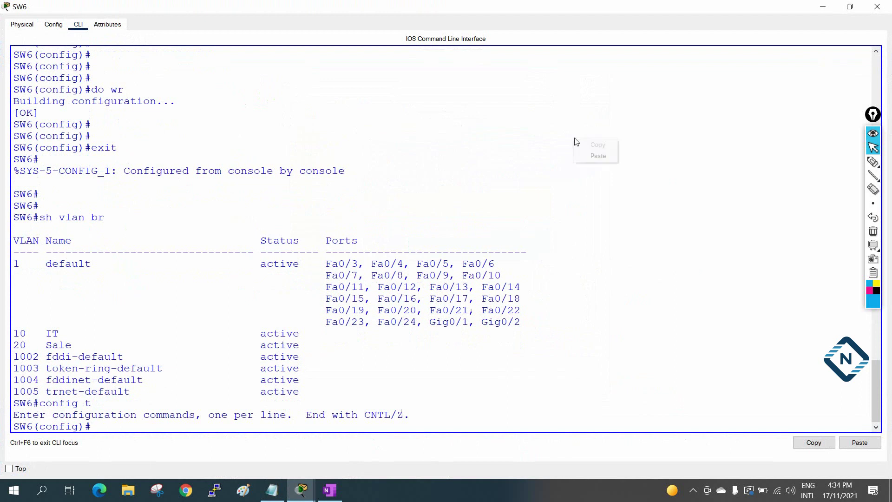
pyautogui.click(596, 155)
pyautogui.press('Return')
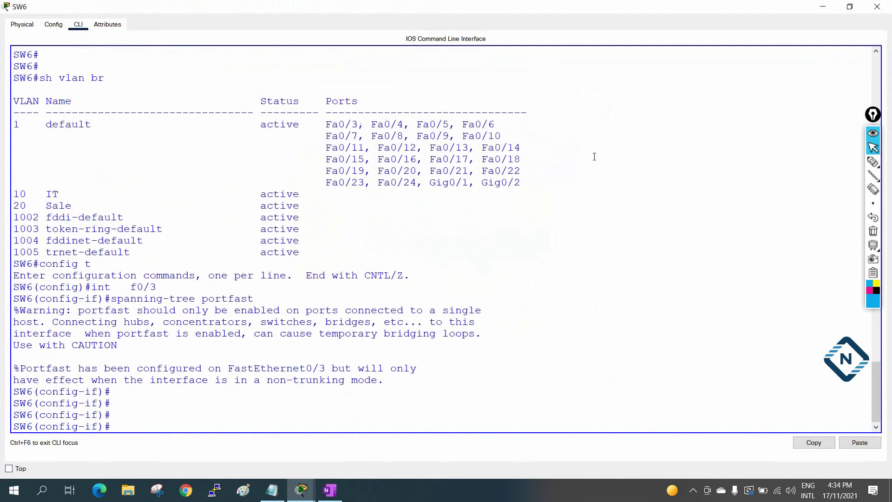
# Step: Examine the portfast warning and the accompanying interface-mode note in the SW6 console output
pyautogui.moveTo(19, 310); pyautogui.dragTo(119, 346)
pyautogui.click(54, 321)
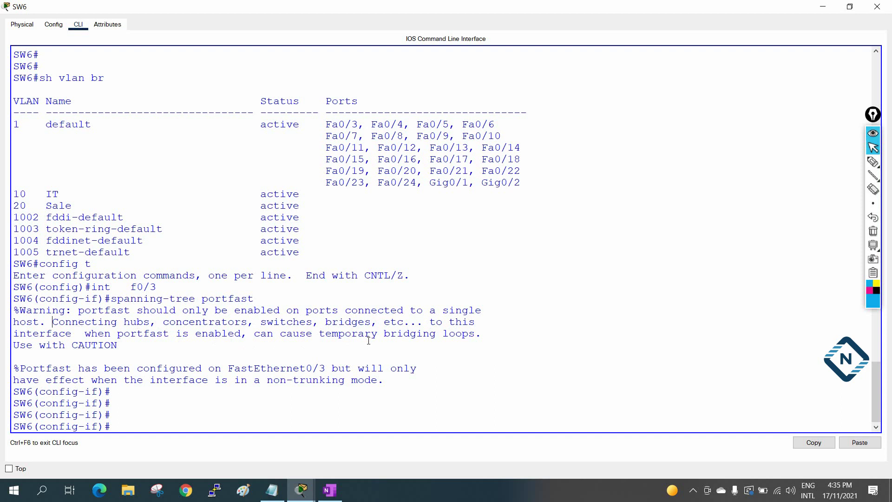
pyautogui.scroll(-1, 368, 340)
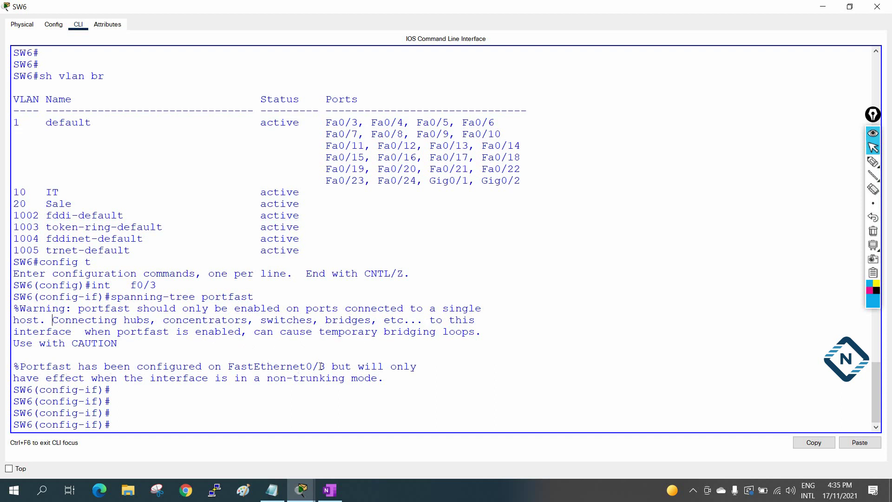
pyautogui.moveTo(234, 366); pyautogui.dragTo(326, 367)
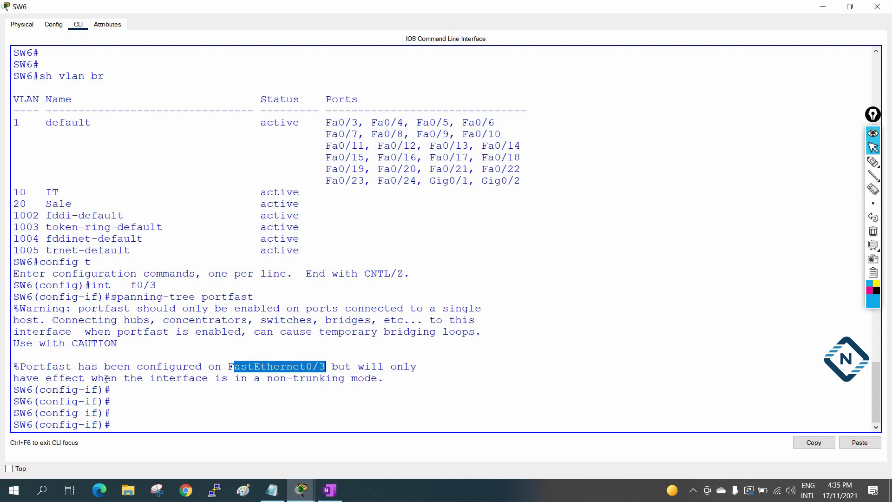
pyautogui.moveTo(267, 378); pyautogui.dragTo(385, 377)
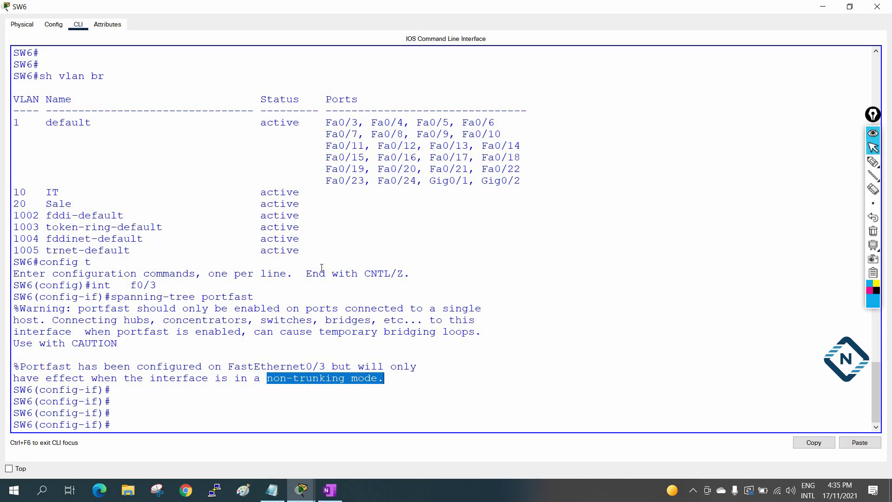
# Step: Place the SW6 console beside the topology so the network stays in view, and review the earlier VLAN table in its output
pyautogui.scroll(1, 356, 358)
pyautogui.scroll(-1, 363, 331)
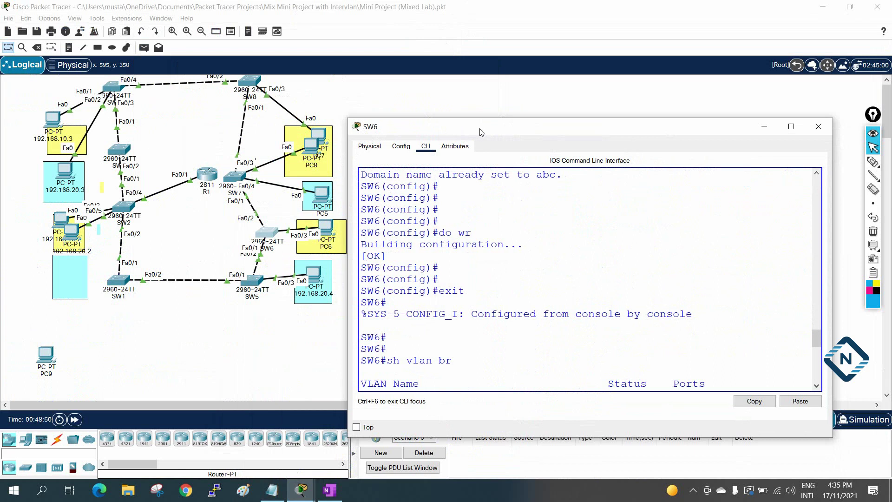
pyautogui.moveTo(482, 130); pyautogui.dragTo(674, 70)
pyautogui.scroll(2, 558, 244)
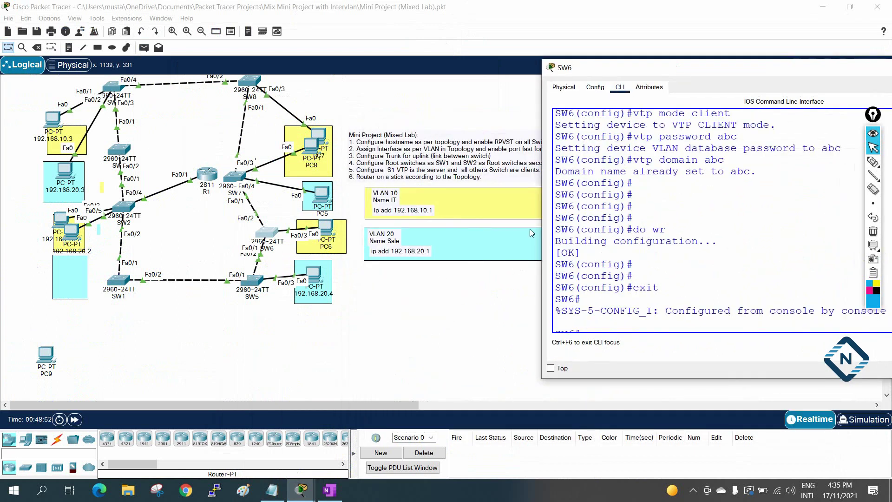
pyautogui.moveTo(540, 227); pyautogui.dragTo(431, 227)
pyautogui.scroll(-10, 541, 237)
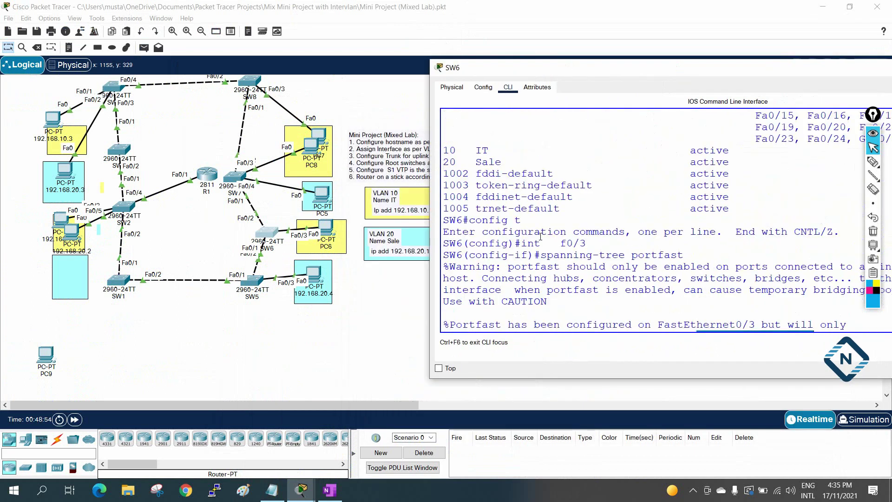
pyautogui.scroll(4, 541, 241)
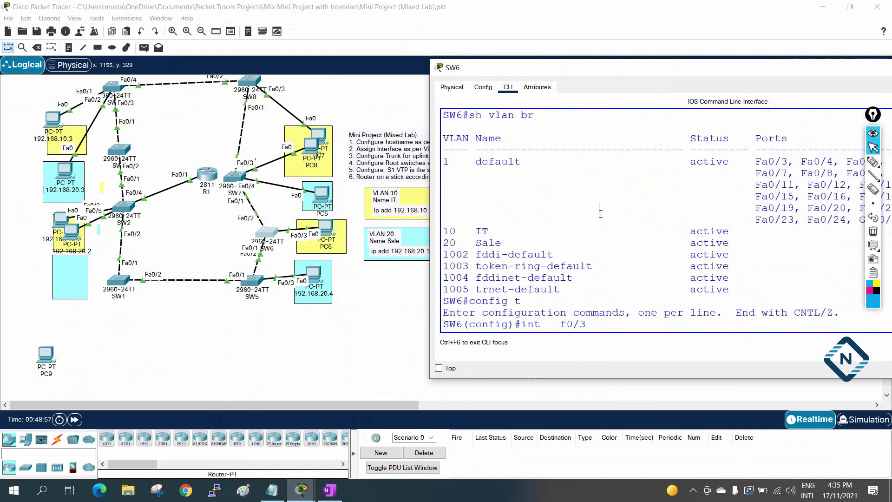
# Step: Run do sh vlan br on SW6 from interface configuration mode to list its VLANs and port assignments
pyautogui.scroll(-4, 605, 210)
pyautogui.write('do sh vlan br')
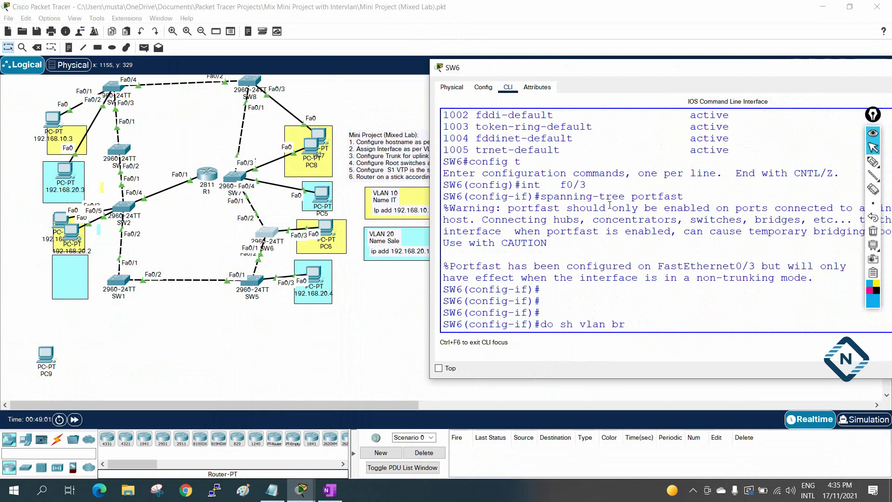
pyautogui.press('Return')
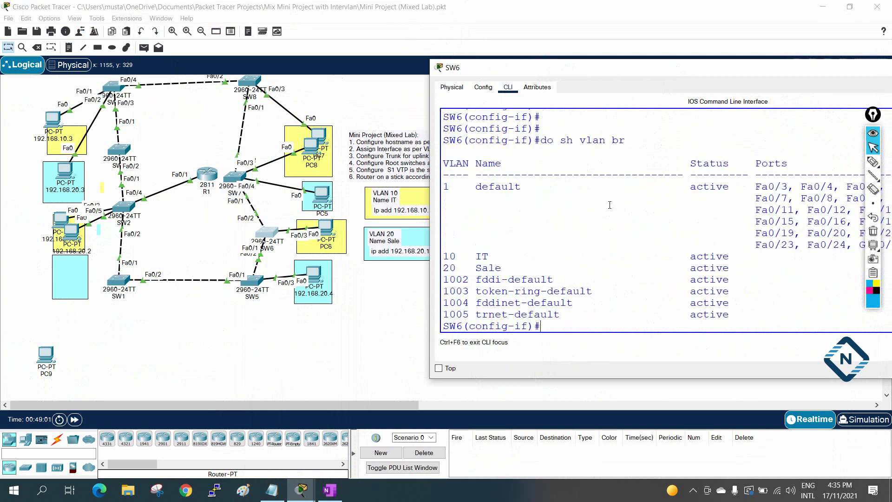
pyautogui.press('Return')
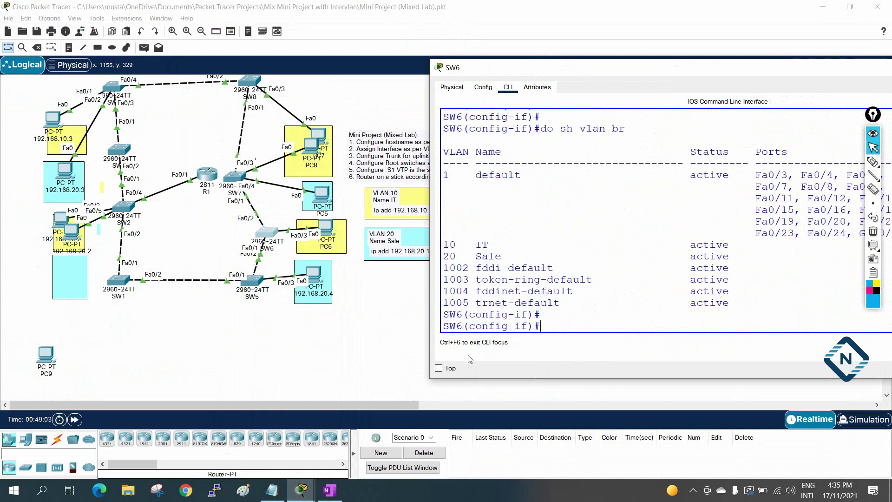
# Step: Switch to the Mix Lab.txt notes in Notepad and review the portfast lines in the SW6 and SW7 sections
pyautogui.click(279, 492)
pyautogui.click(279, 492)
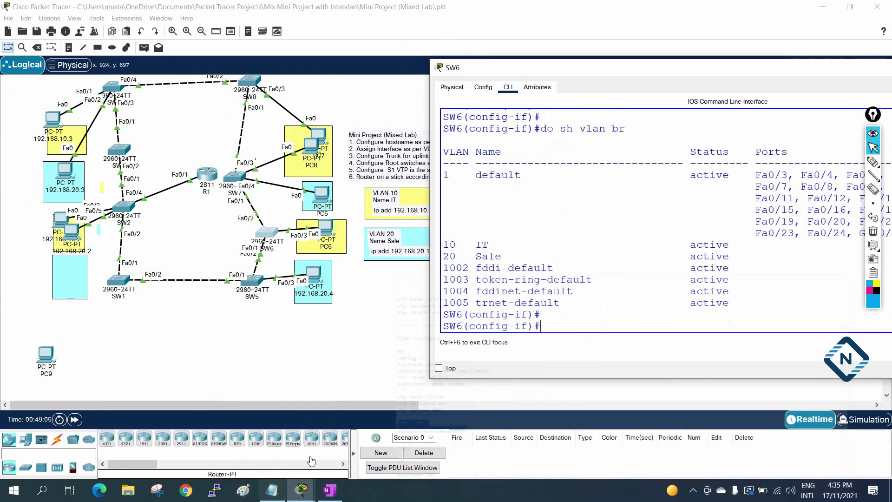
pyautogui.click(285, 489)
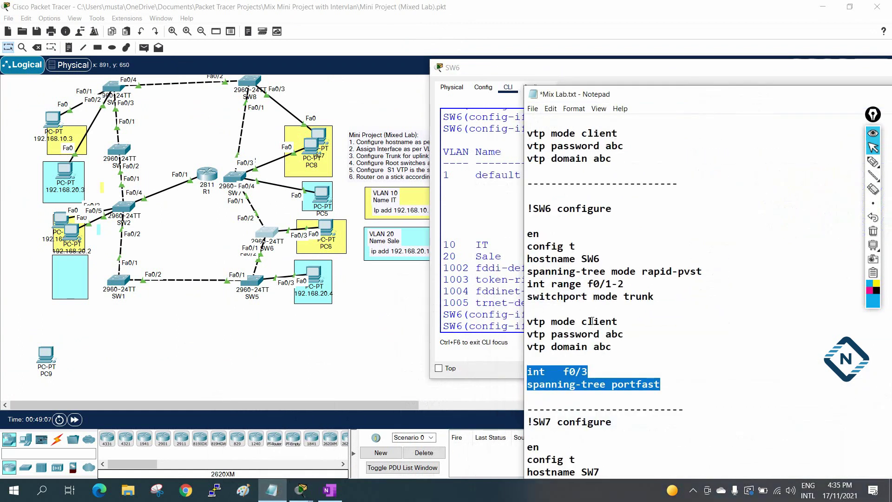
pyautogui.scroll(-2, 639, 344)
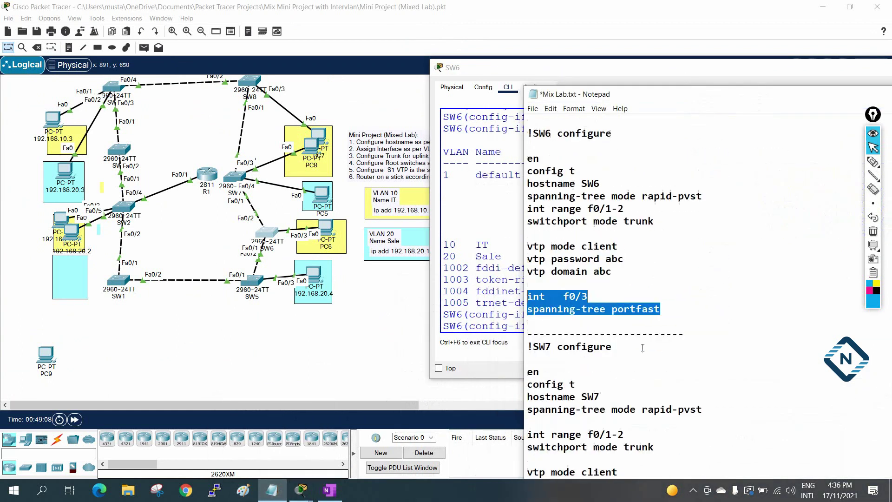
pyautogui.click(664, 320)
pyautogui.scroll(-3, 673, 325)
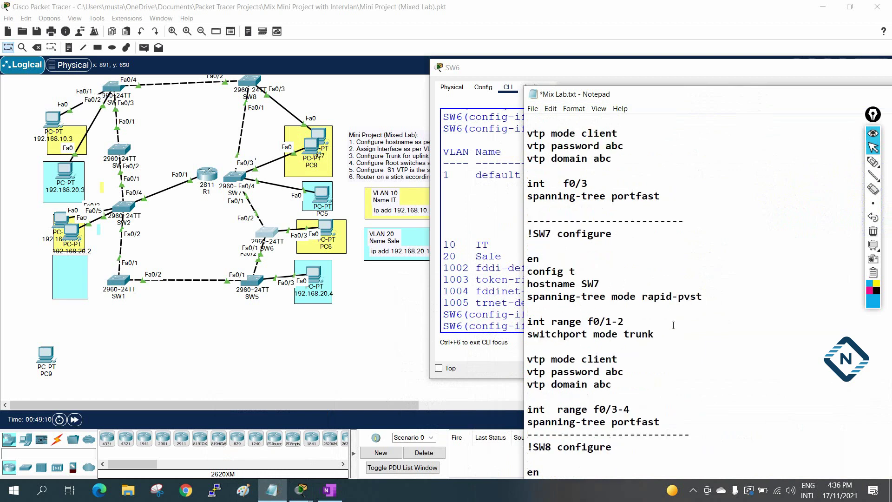
pyautogui.scroll(3, 673, 325)
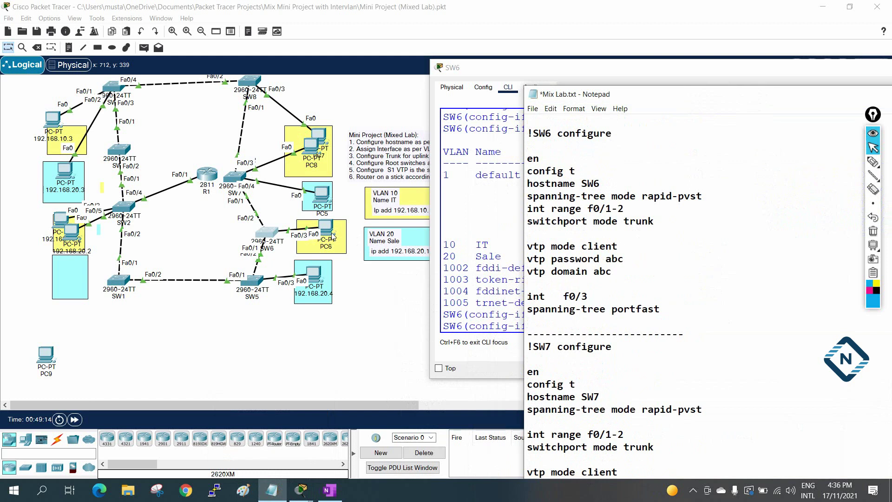
# Step: Copy the three-line f0/1 access-port block for VLAN 10 from the earlier notes to the end of the SW6 section
pyautogui.scroll(9, 646, 280)
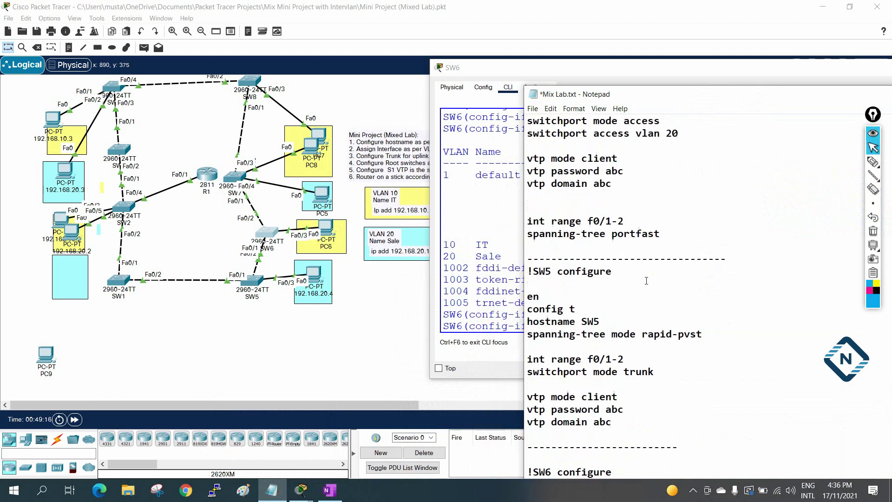
pyautogui.scroll(3, 670, 230)
pyautogui.moveTo(673, 203); pyautogui.dragTo(520, 166)
pyautogui.hotkey('ctrl', 'c')
pyautogui.scroll(-3, 625, 323)
pyautogui.scroll(-7, 625, 323)
pyautogui.click(603, 396)
pyautogui.press('Return')
pyautogui.hotkey('ctrl', 'v')
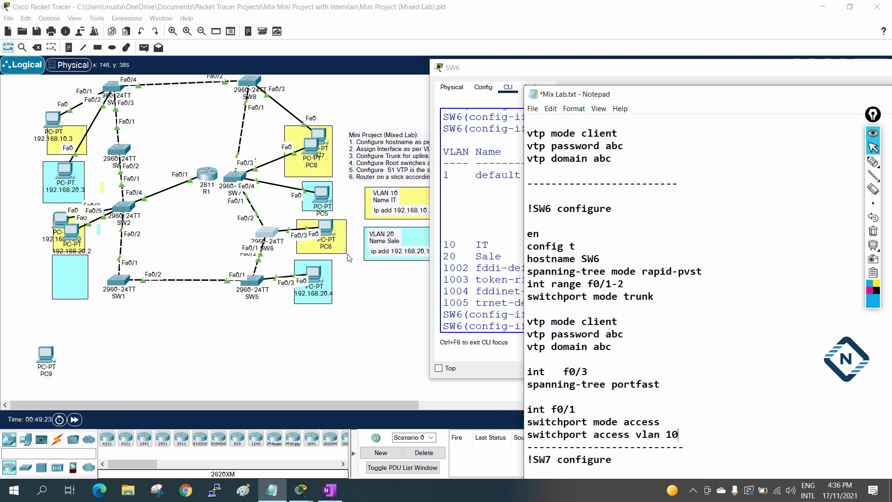
# Step: Change the pasted block's interface to f0/3 in the SW6 notes and copy the three lines
pyautogui.doubleClick(572, 409)
pyautogui.write('3')
pyautogui.moveTo(684, 437); pyautogui.dragTo(520, 410)
pyautogui.rightClick(536, 418)
pyautogui.click(564, 295)
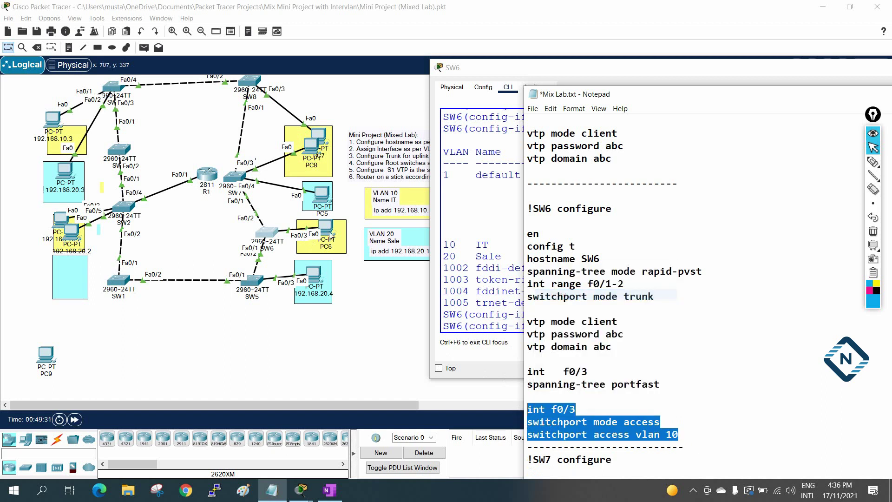
# Step: On SW6, configure interface f0/3 as an access port in VLAN 10 using the copied commands, and leave configuration mode
pyautogui.click(268, 233)
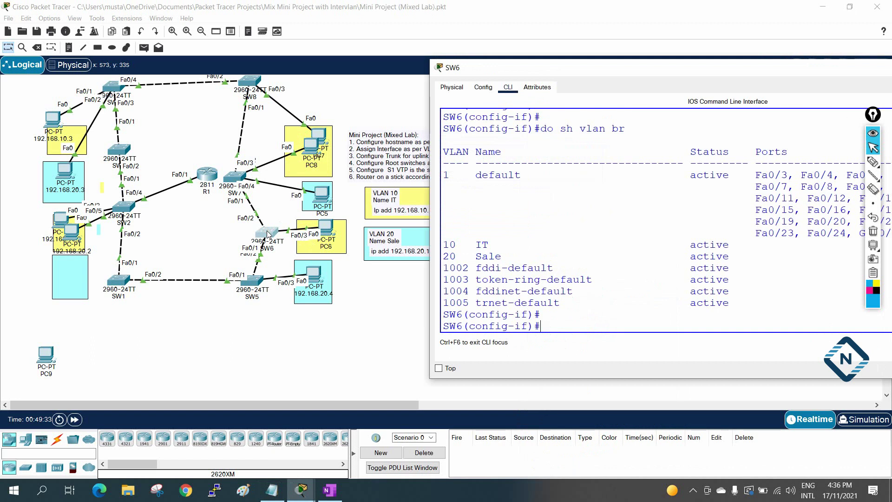
pyautogui.doubleClick(589, 66)
pyautogui.rightClick(535, 290)
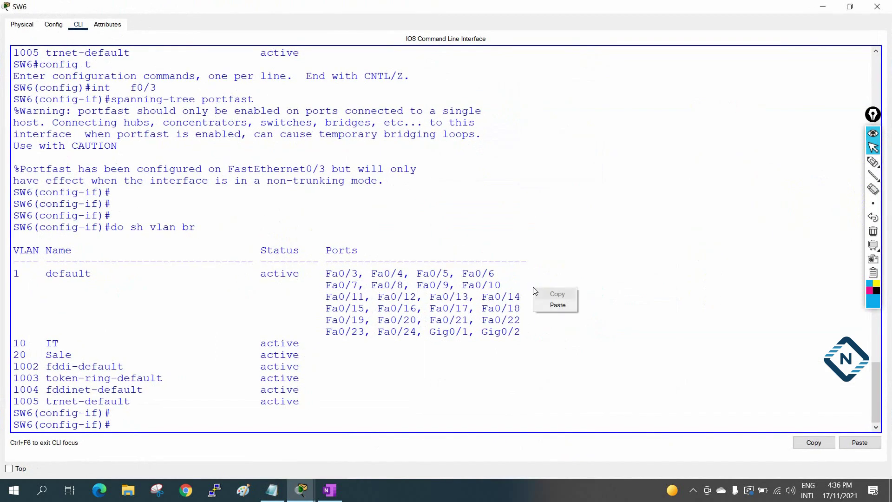
pyautogui.press('Down')
pyautogui.click(572, 255)
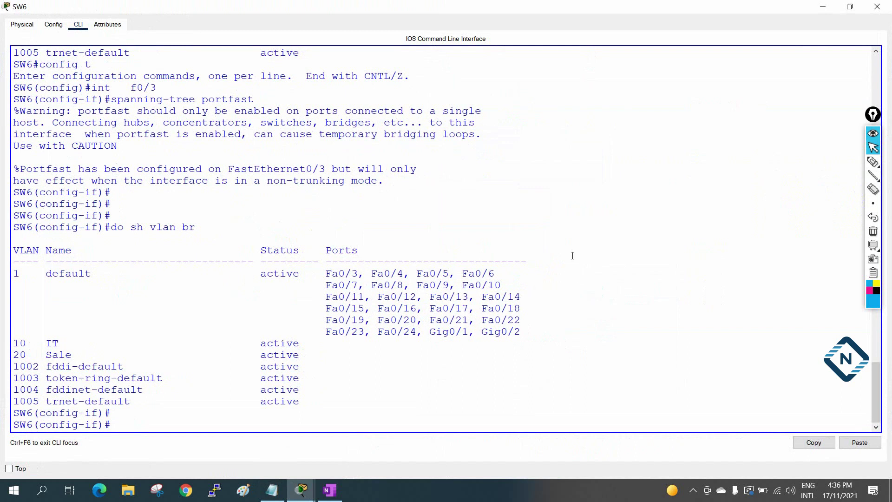
pyautogui.write('exit')
pyautogui.press('Return')
pyautogui.rightClick(565, 216)
pyautogui.click(589, 232)
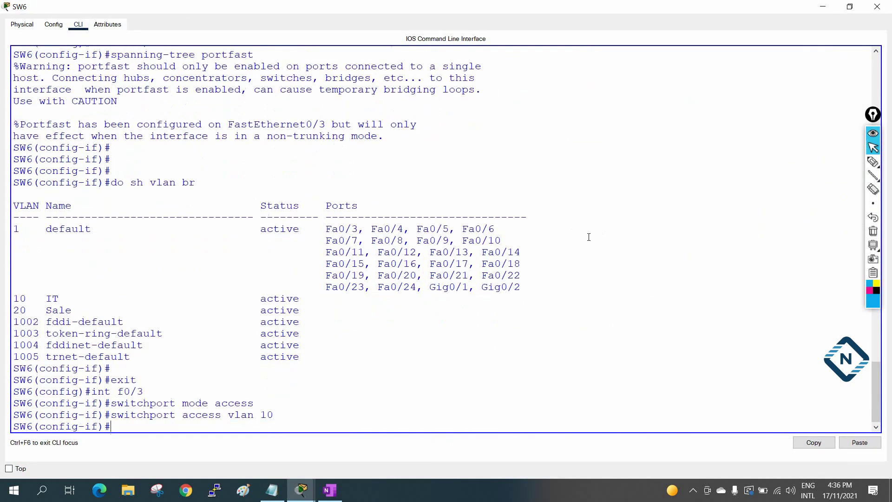
pyautogui.hotkey('ctrl', 'z')
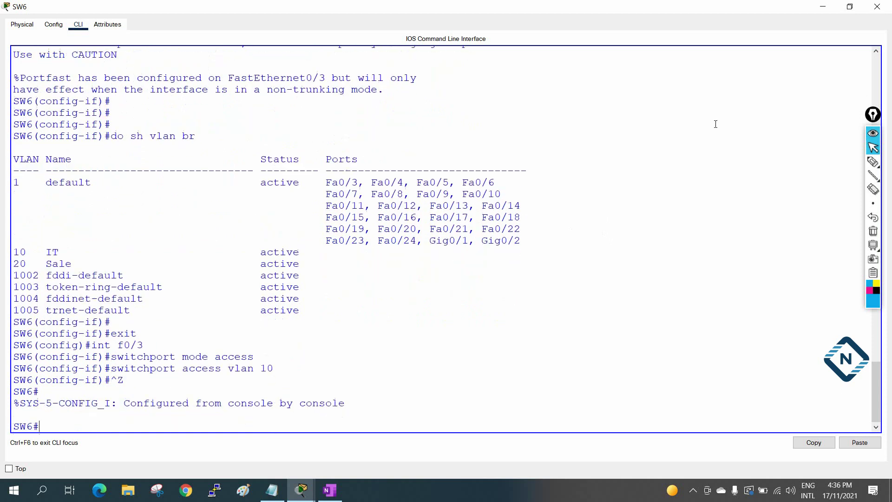
# Step: Check the port assignment on SW6 with sh vlan br and close the switch window
pyautogui.press('Return')
pyautogui.press('Return')
pyautogui.write('sh vlan br')
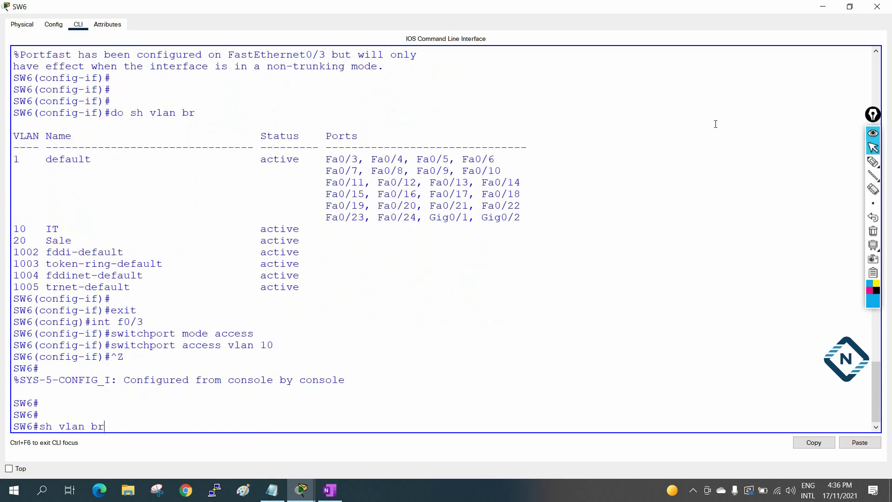
pyautogui.press('Return')
pyautogui.moveTo(386, 351); pyautogui.dragTo(264, 346)
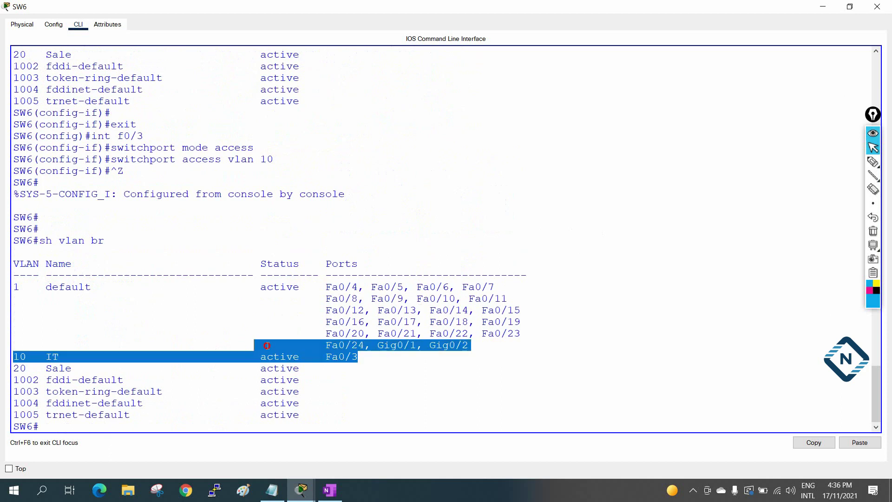
pyautogui.click(877, 6)
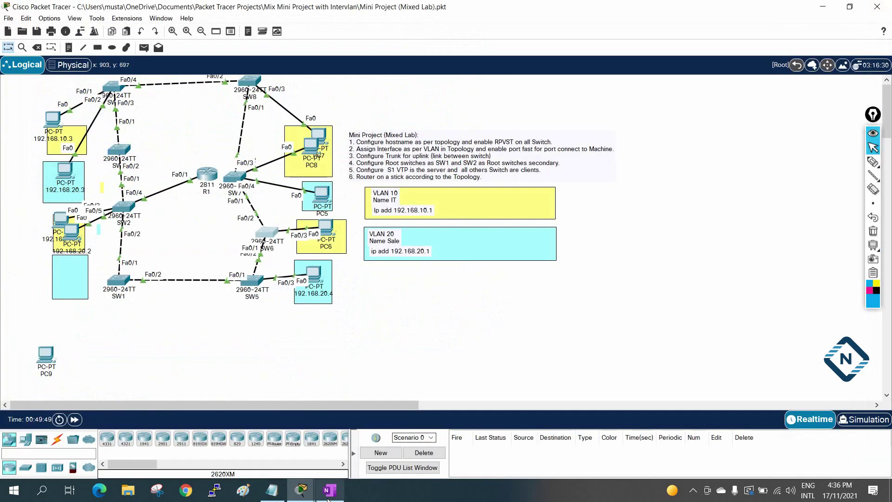
# Step: Bring up the SW5 section of the Notepad notes and shift the 192.168.20.4 PC slightly away from SW5 in the topology
pyautogui.click(272, 490)
pyautogui.scroll(-3, 627, 282)
pyautogui.scroll(-3, 627, 283)
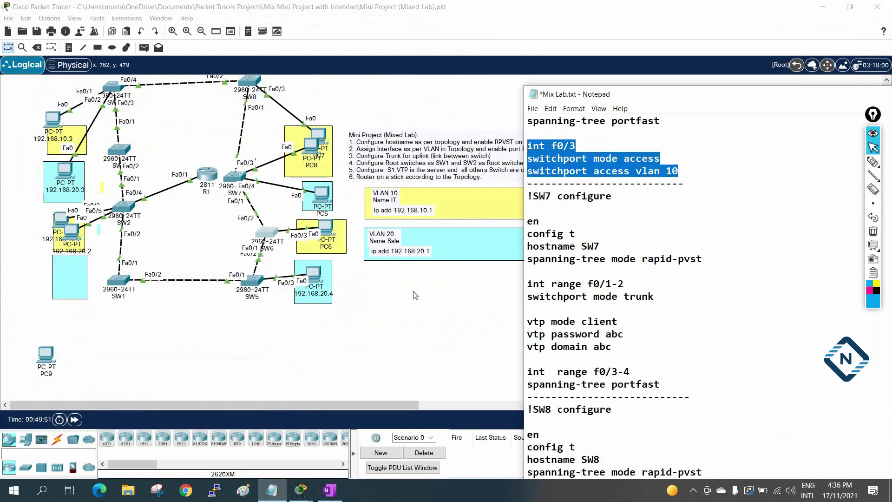
pyautogui.scroll(-3, 601, 332)
pyautogui.scroll(12, 601, 333)
pyautogui.scroll(3, 601, 333)
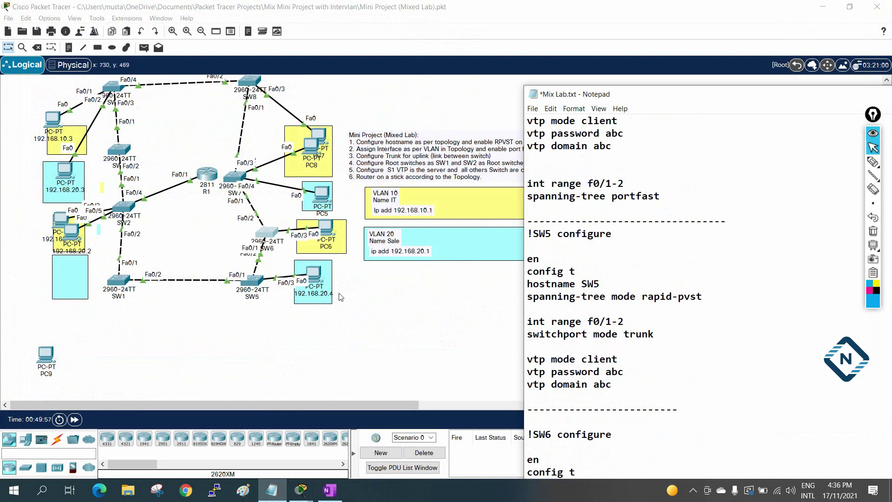
pyautogui.moveTo(316, 278)
pyautogui.mouseDown()
pyautogui.moveTo(357, 315)
pyautogui.moveTo(371, 316)
pyautogui.moveTo(331, 302)
pyautogui.moveTo(371, 303)
pyautogui.moveTo(328, 281)
pyautogui.mouseUp()
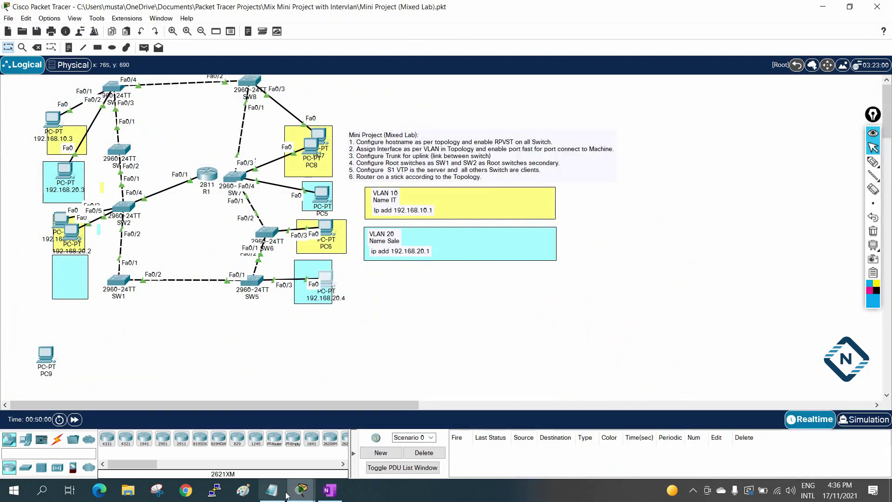
# Step: Paste the f0/3 access-port block below the VTP lines of the SW5 notes and set its VLAN to 20
pyautogui.click(272, 491)
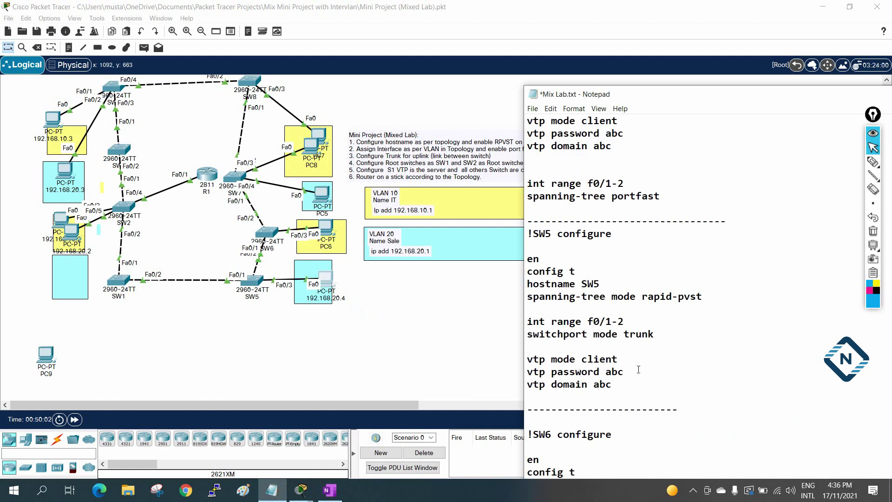
pyautogui.click(638, 389)
pyautogui.hotkey('ctrl', 'v')
pyautogui.doubleClick(673, 434)
pyautogui.write('20')
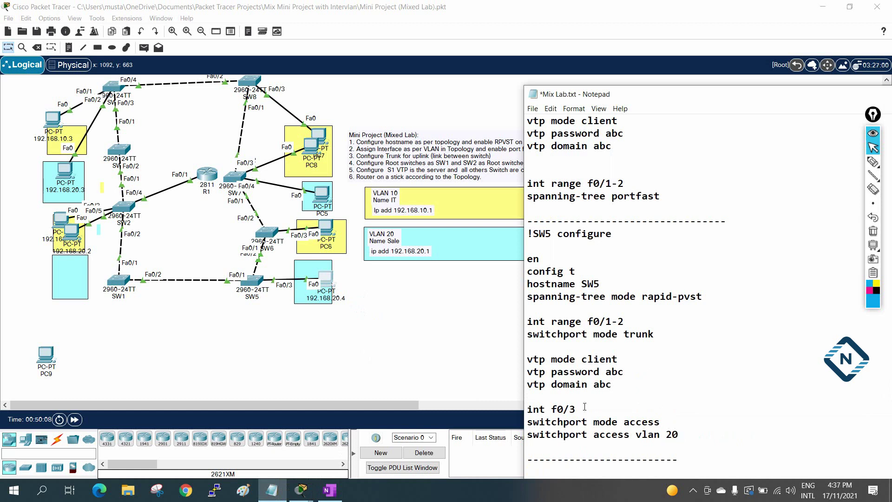
# Step: Add the line spanning-tree portfast below switchport access vlan 20 in the SW5 notes
pyautogui.moveTo(691, 436); pyautogui.dragTo(571, 436)
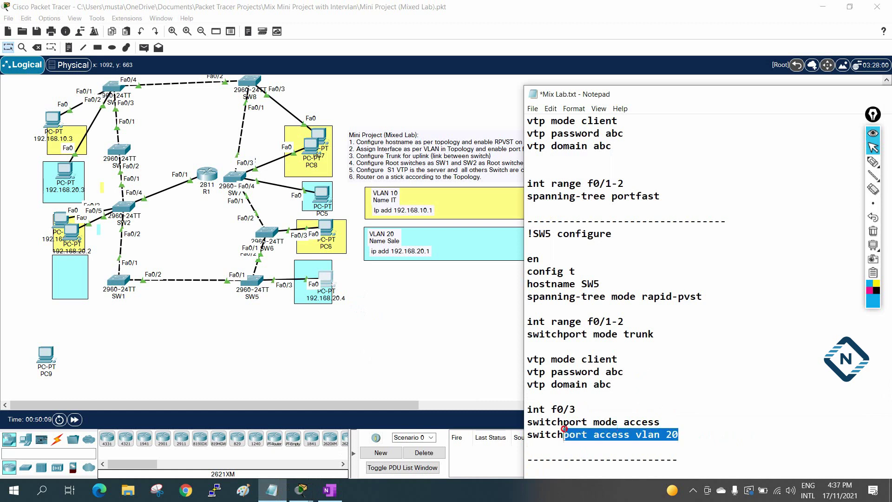
pyautogui.click(688, 437)
pyautogui.moveTo(668, 198); pyautogui.dragTo(515, 198)
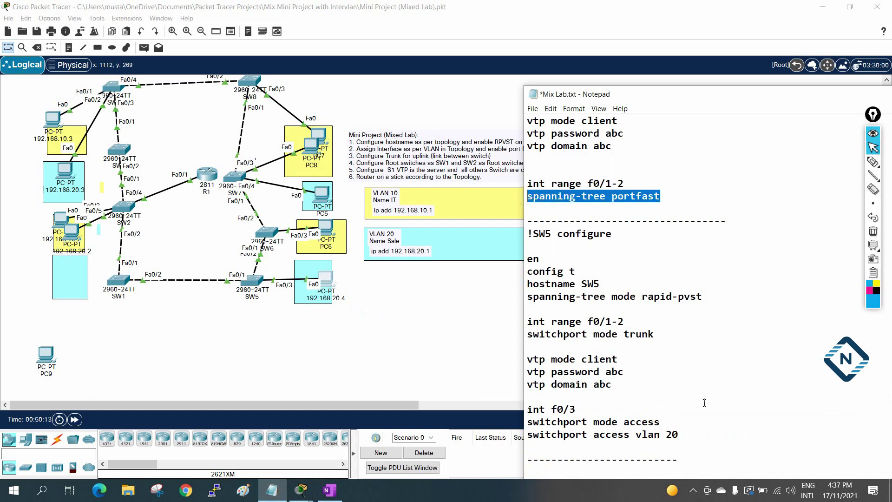
pyautogui.click(697, 436)
pyautogui.press('Return')
pyautogui.hotkey('ctrl', 'v')
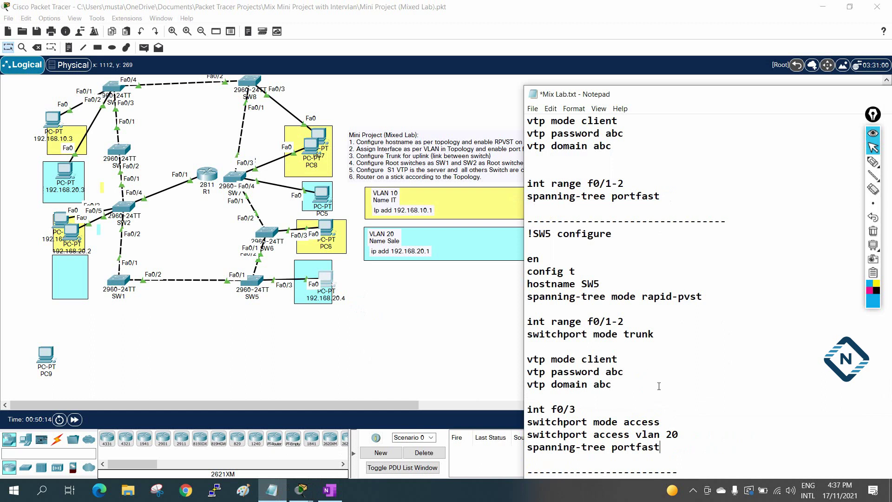
# Step: Copy the SW5 block and apply it on the switch in config t, setting f0/3 to access VLAN 20 with portfast
pyautogui.moveTo(677, 453); pyautogui.dragTo(483, 417)
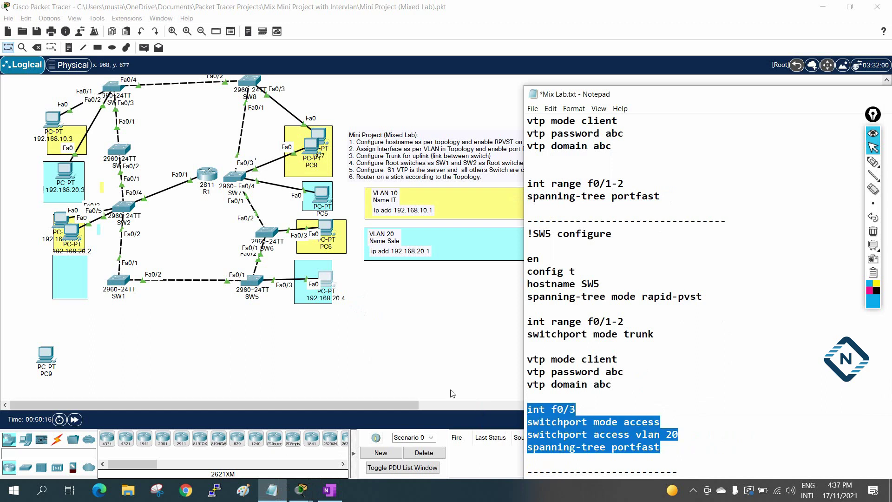
pyautogui.click(254, 285)
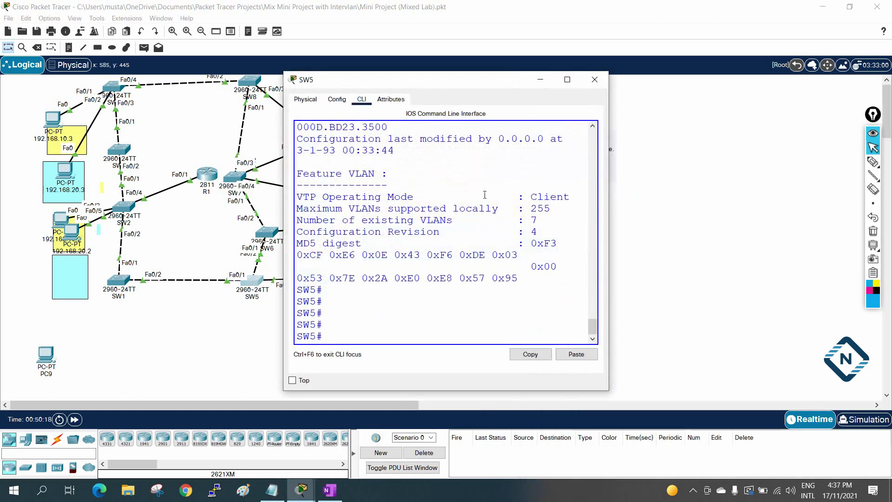
pyautogui.click(567, 80)
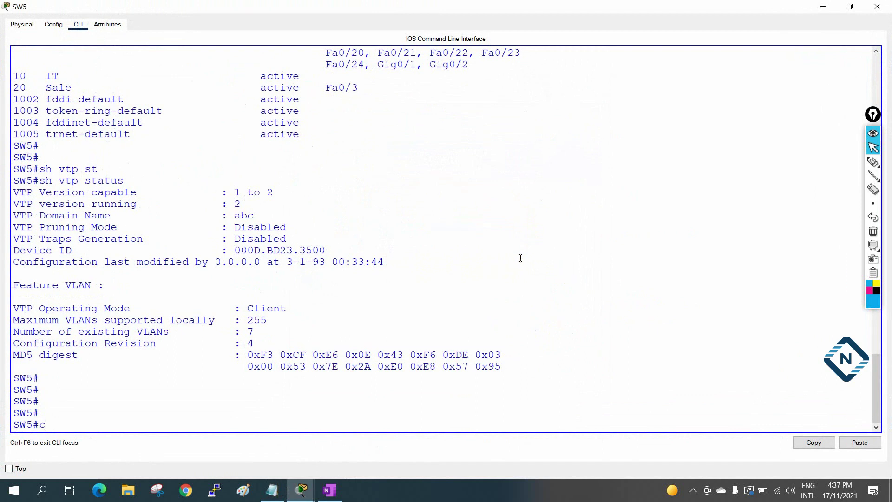
pyautogui.write('g t')
pyautogui.press('Return')
pyautogui.rightClick(696, 272)
pyautogui.click(709, 292)
pyautogui.press('Return')
pyautogui.press('Return')
pyautogui.press('Return')
pyautogui.press('Return')
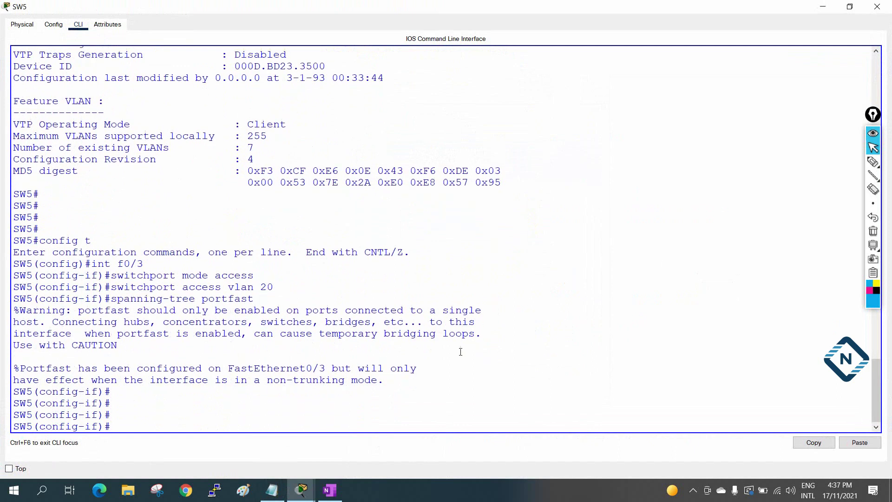
pyautogui.click(878, 7)
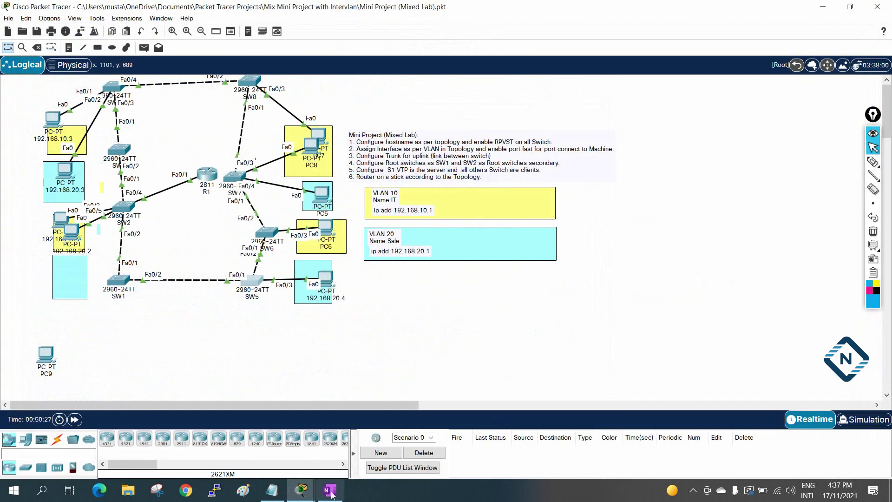
# Step: Review the six Mini Project requirements at the beginning of the Notepad notes, with the window positioned to show their full text
pyautogui.click(272, 491)
pyautogui.scroll(-12, 577, 301)
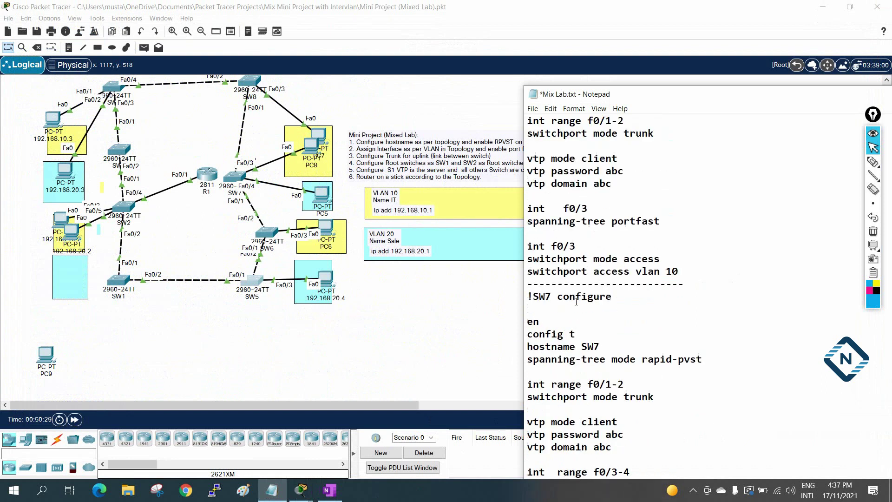
pyautogui.scroll(20, 576, 301)
pyautogui.scroll(15, 546, 225)
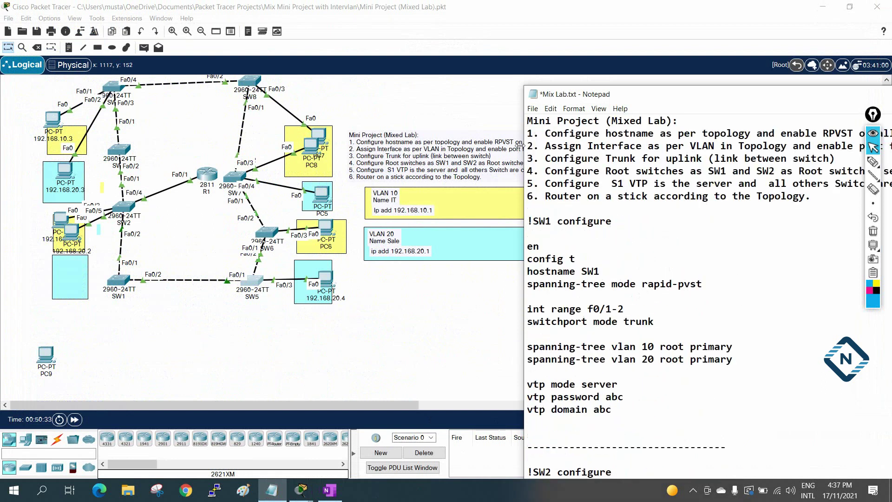
pyautogui.moveTo(520, 146); pyautogui.dragTo(498, 145)
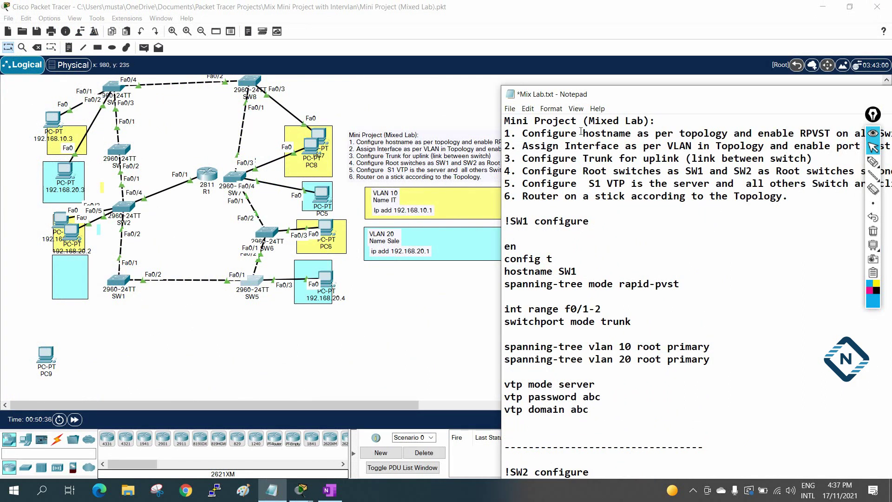
pyautogui.click(627, 96)
pyautogui.moveTo(627, 96); pyautogui.dragTo(389, 97)
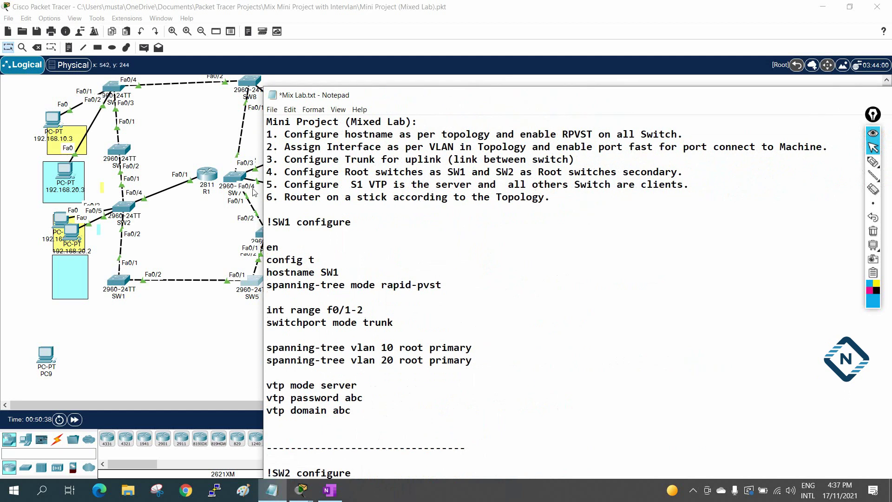
pyautogui.click(199, 185)
pyautogui.moveTo(365, 99); pyautogui.dragTo(260, 77)
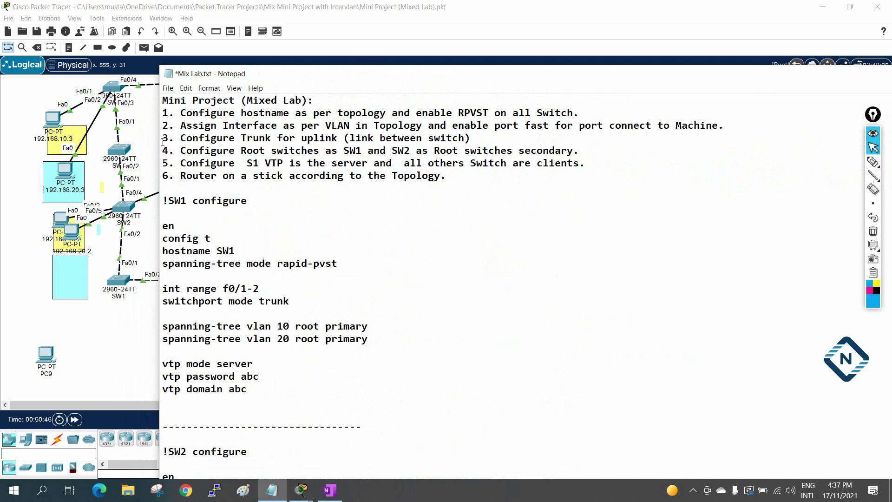
pyautogui.moveTo(176, 113); pyautogui.dragTo(590, 114)
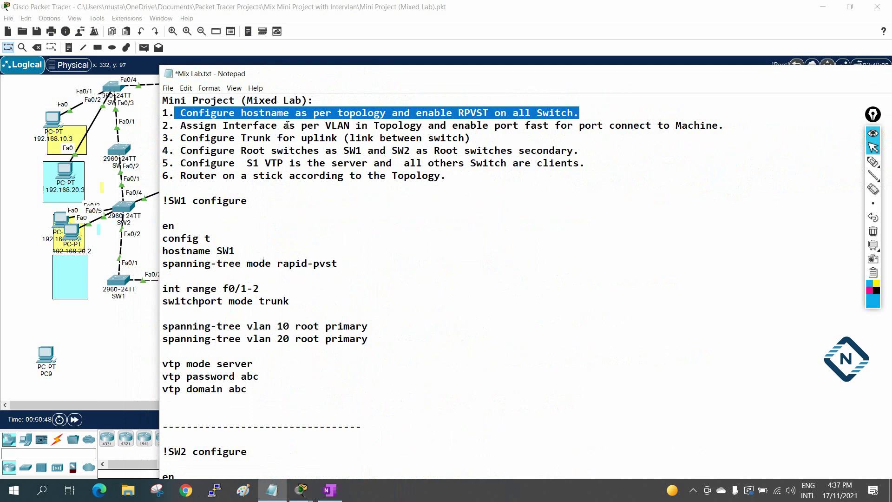
pyautogui.moveTo(175, 126); pyautogui.dragTo(750, 129)
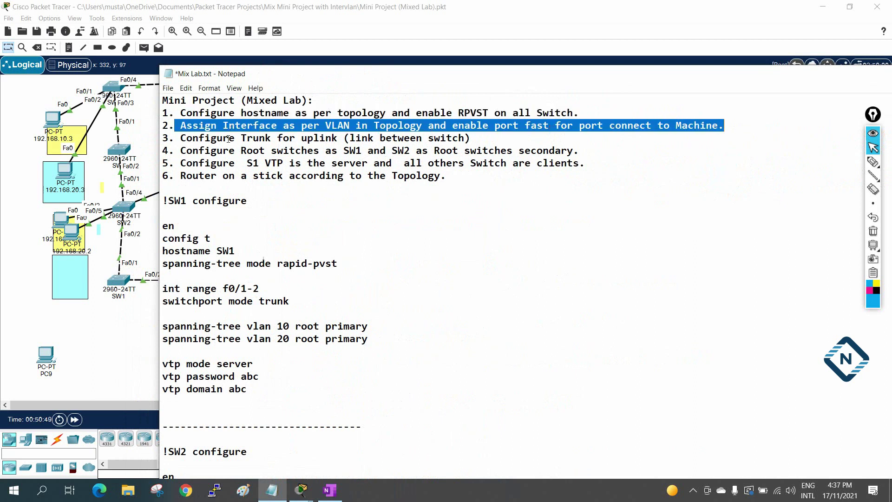
pyautogui.moveTo(174, 138); pyautogui.dragTo(535, 138)
pyautogui.moveTo(179, 150); pyautogui.dragTo(499, 176)
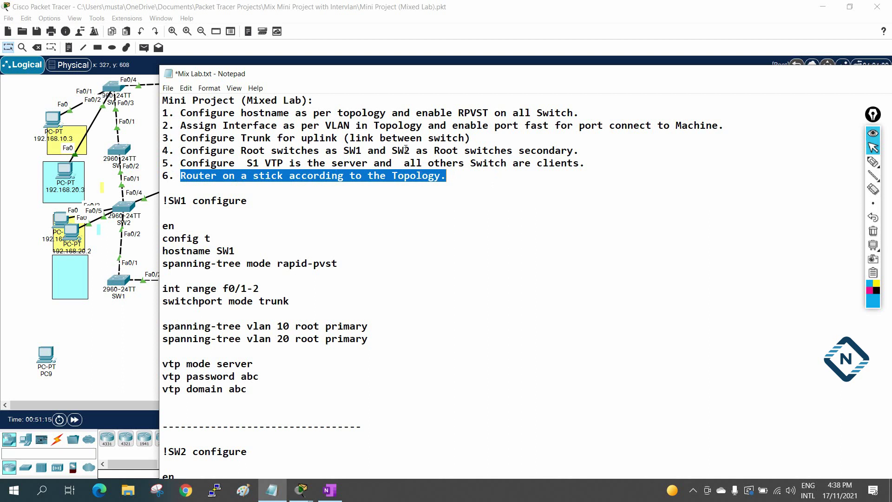
# Step: Move the notes window aside and reposition router R1 higher up in the Packet Tracer topology
pyautogui.moveTo(444, 76); pyautogui.dragTo(748, 139)
pyautogui.click(208, 182)
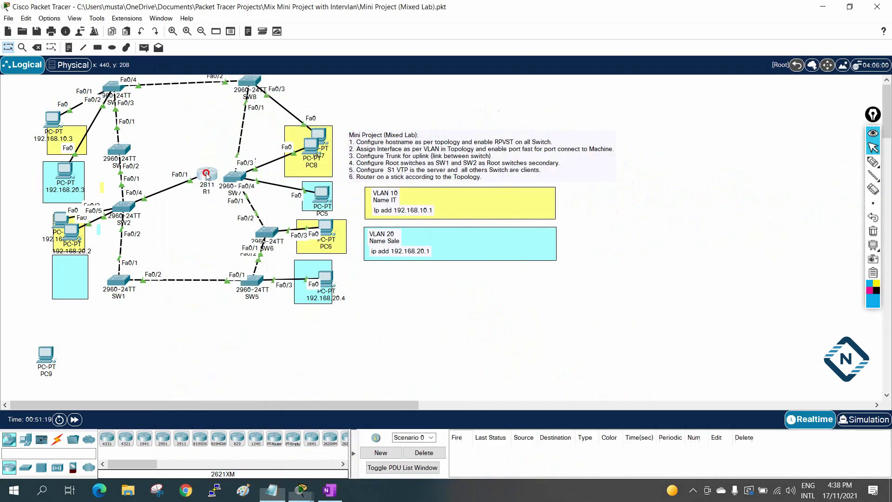
pyautogui.moveTo(207, 183); pyautogui.dragTo(190, 138)
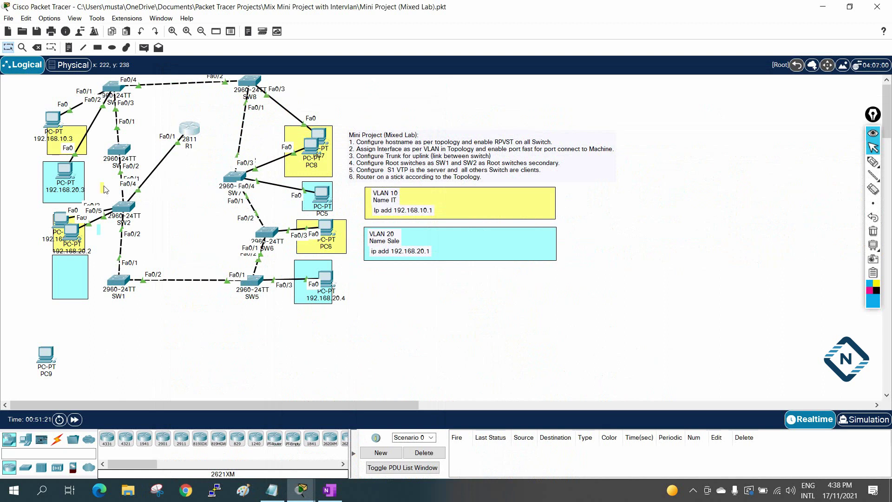
# Step: Open the IP configuration of the 192.168.20.4 PC connected to SW5
pyautogui.click(327, 279)
pyautogui.click(369, 99)
pyautogui.click(327, 154)
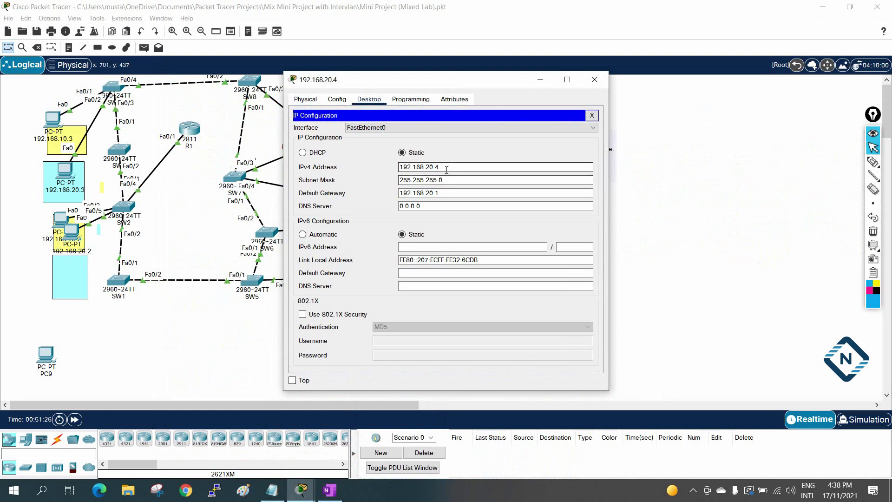
# Step: Replace the IP configuration of the 192.168.20.4 PC with its Command Prompt, widen the window and move it clear of the topology
pyautogui.click(592, 115)
pyautogui.click(510, 137)
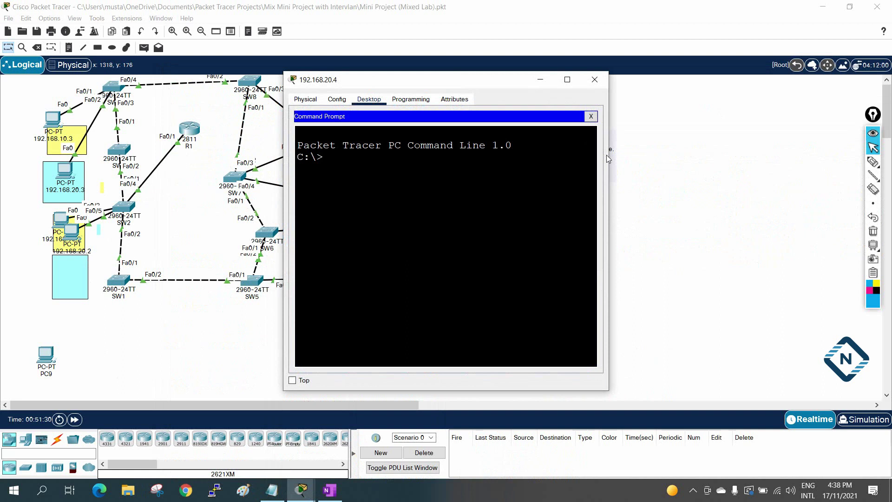
pyautogui.moveTo(608, 155); pyautogui.dragTo(799, 164)
pyautogui.moveTo(466, 80); pyautogui.dragTo(576, 116)
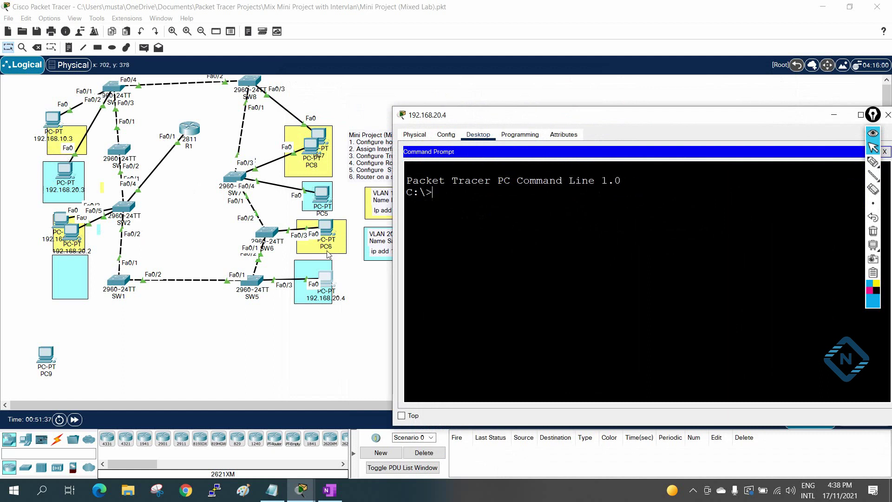
# Step: Check the IP configuration of PC6 connected to SW6, and close its window
pyautogui.click(330, 230)
pyautogui.moveTo(330, 229); pyautogui.dragTo(331, 233)
pyautogui.click(331, 233)
pyautogui.click(369, 99)
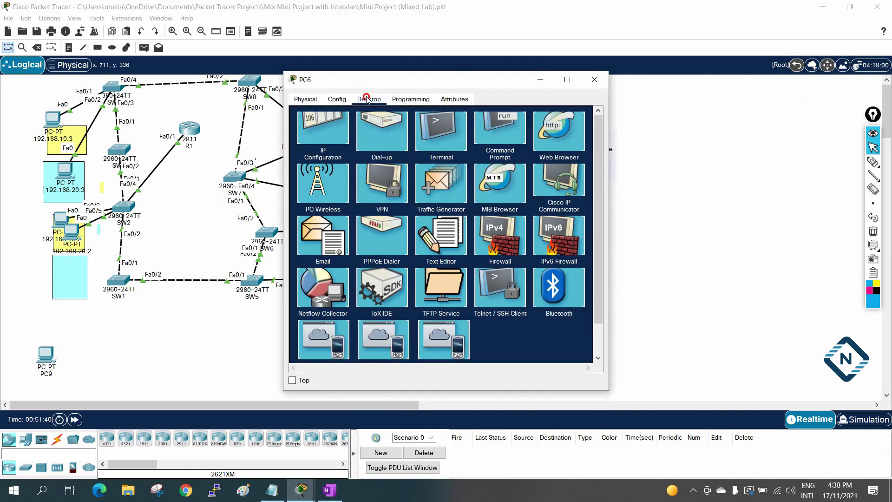
pyautogui.click(325, 136)
pyautogui.click(594, 80)
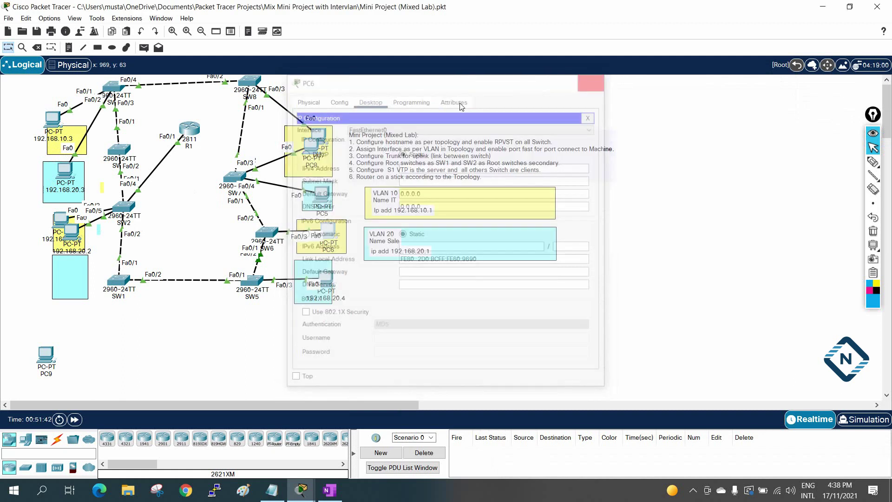
# Step: Move the 192.168.20.2 PC onto the empty cyan area and copy the IPv4 address 192.168.10.2 from the PC above it
pyautogui.moveTo(72, 234); pyautogui.dragTo(77, 282)
pyautogui.click(68, 224)
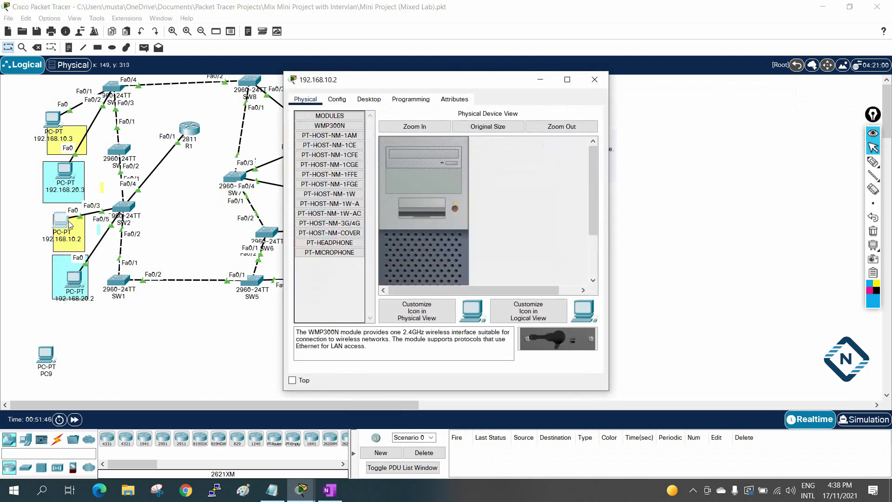
pyautogui.click(362, 99)
pyautogui.click(332, 140)
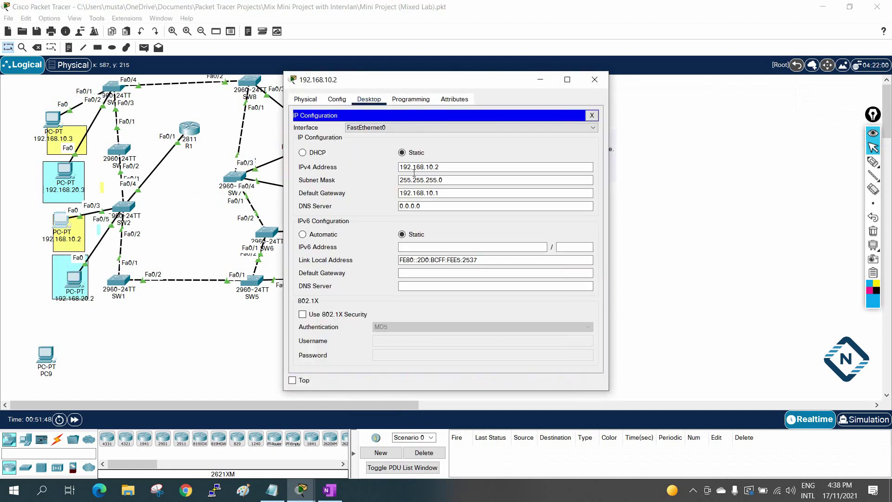
pyautogui.moveTo(453, 169); pyautogui.dragTo(398, 167)
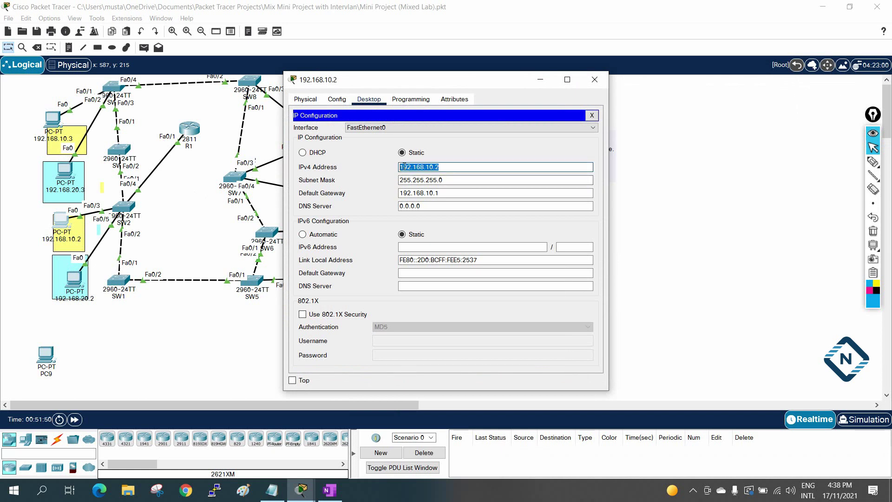
pyautogui.rightClick(404, 167)
pyautogui.click(431, 205)
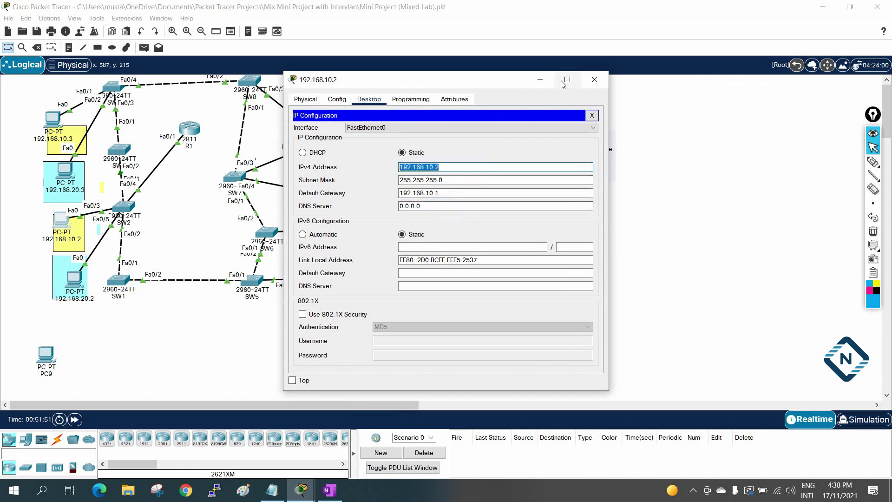
pyautogui.click(595, 79)
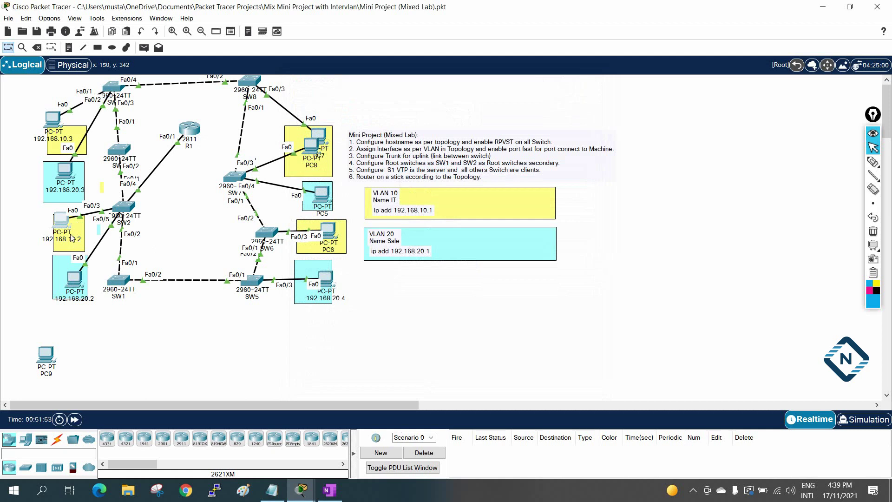
# Step: Ping 192.168.10.2 from the 192.168.20.4 PC to test inter-VLAN connectivity, with the window shifted to show the full output
pyautogui.click(327, 280)
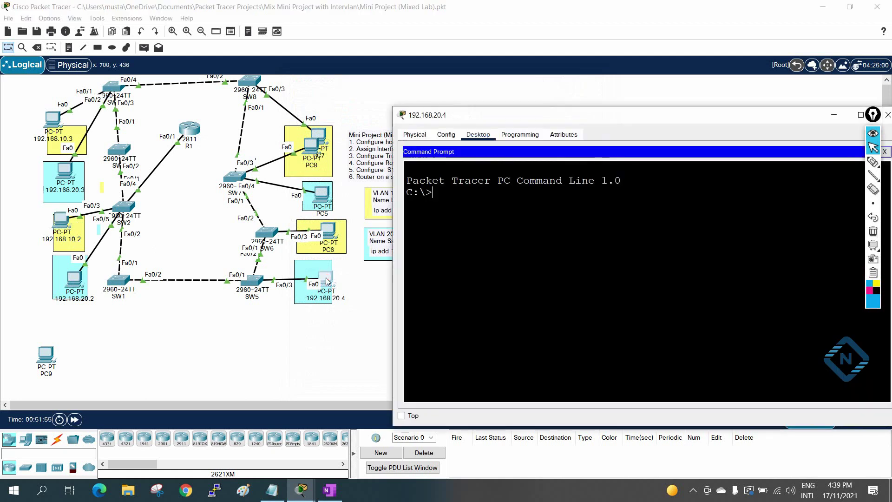
pyautogui.write('ping')
pyautogui.rightClick(555, 223)
pyautogui.click(575, 236)
pyautogui.press('Return')
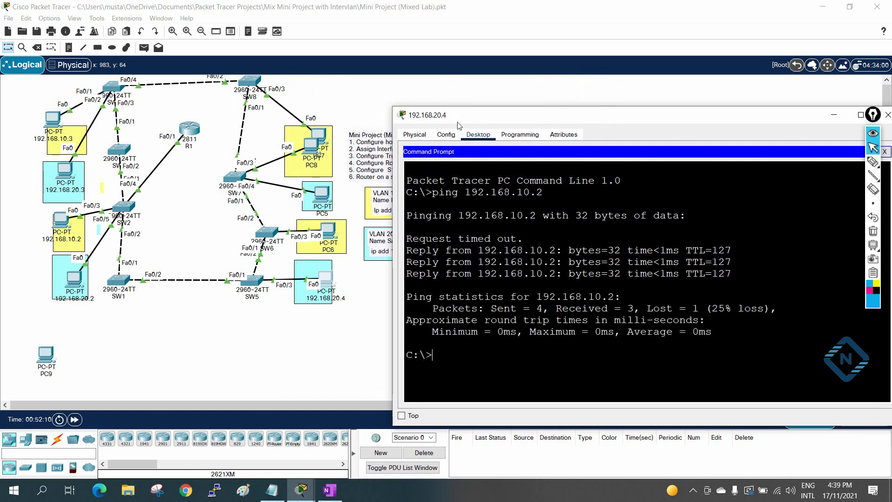
pyautogui.moveTo(459, 120); pyautogui.dragTo(400, 116)
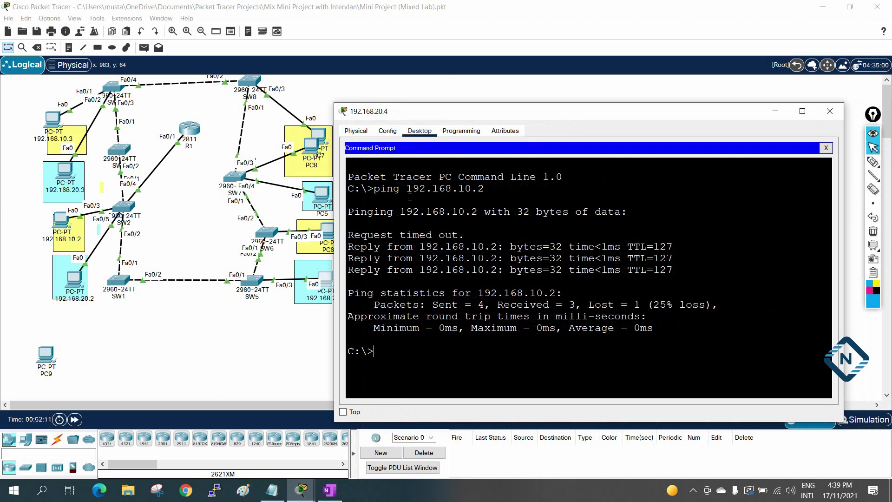
# Step: Open the command line of router R1 in a widened window
pyautogui.click(188, 131)
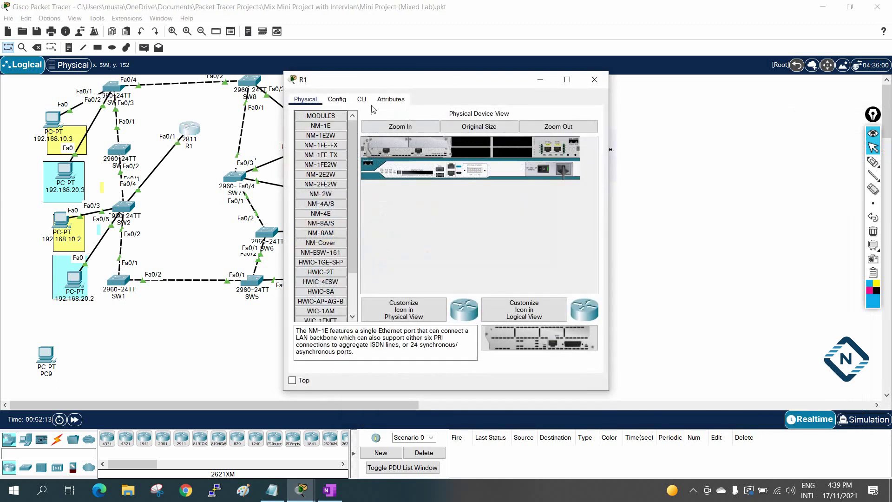
pyautogui.click(365, 101)
pyautogui.moveTo(607, 150); pyautogui.dragTo(825, 151)
pyautogui.scroll(-3, 561, 192)
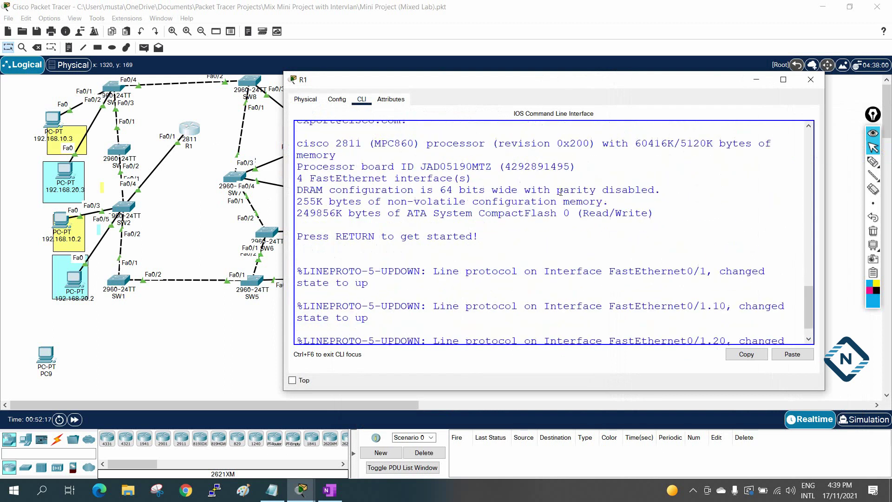
pyautogui.hotkey('alt', 'F4')
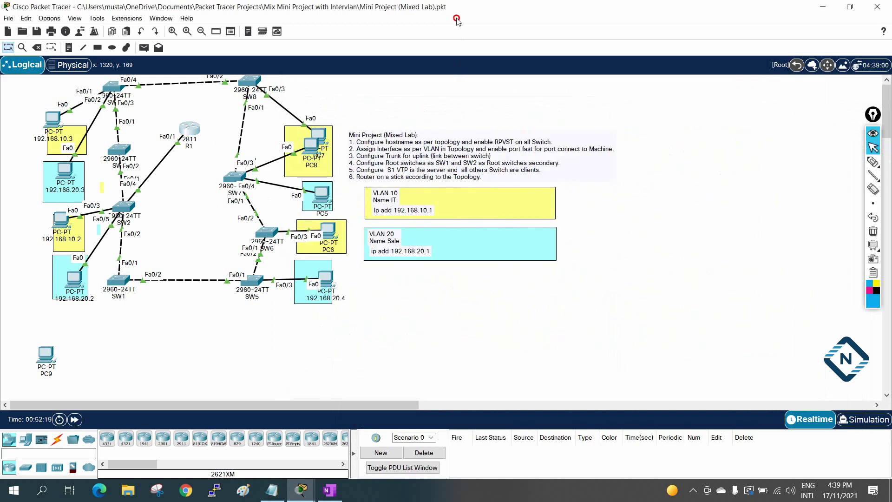
pyautogui.click(185, 132)
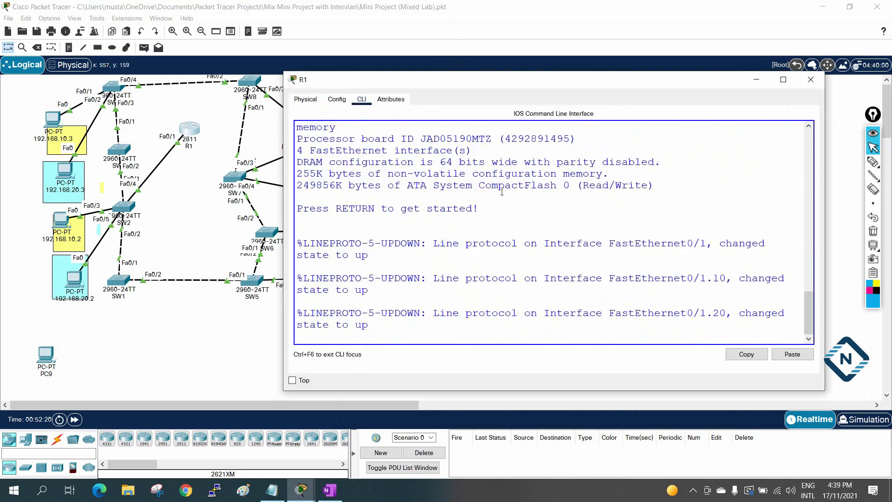
# Step: Enter privileged mode on R1 and run sh run in a maximized window, paging through to the FastEthernet interface section
pyautogui.press('Return')
pyautogui.press('Return')
pyautogui.press('Return')
pyautogui.press('Return')
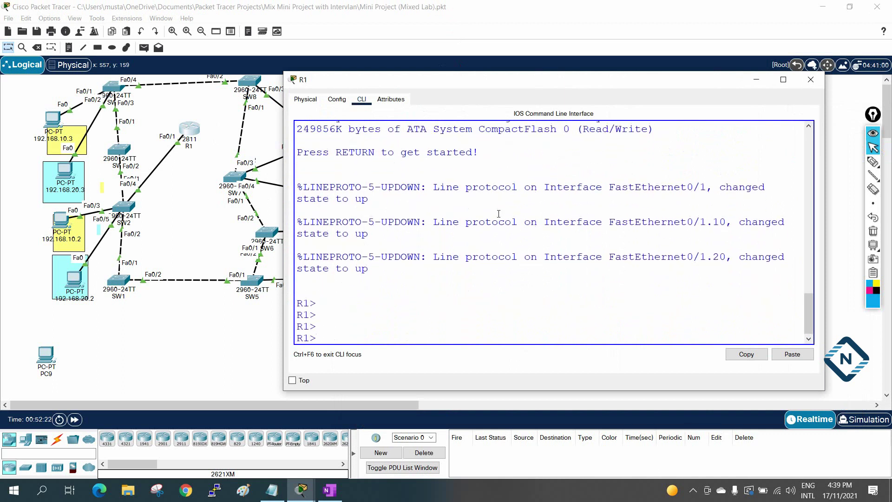
pyautogui.write('en')
pyautogui.press('Return')
pyautogui.write('sh run')
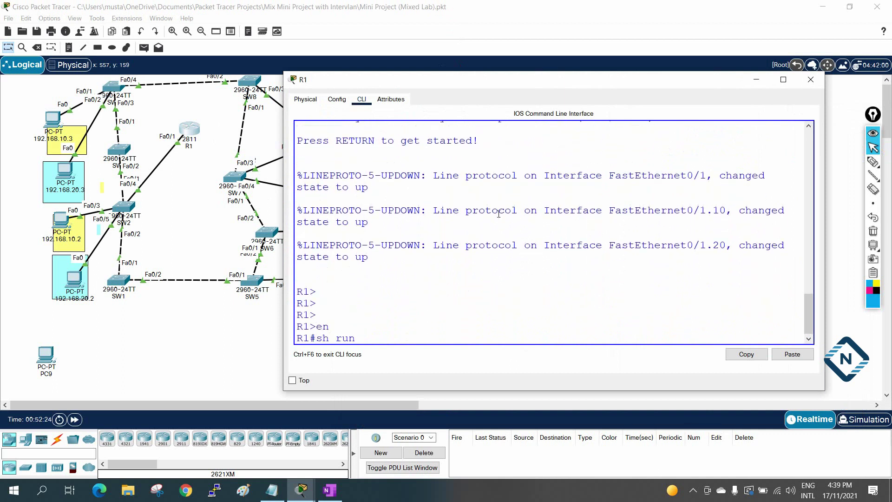
pyautogui.press('Return')
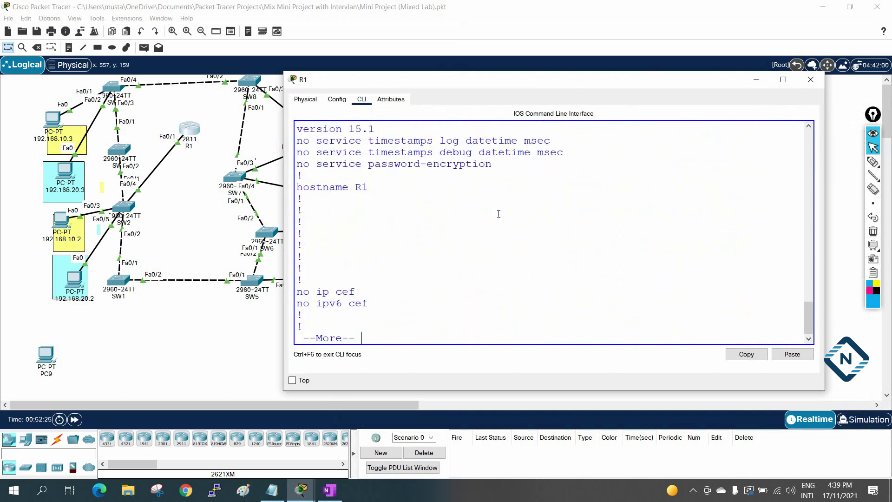
pyautogui.click(783, 80)
pyautogui.press('Return')
pyautogui.press('Return')
pyautogui.press('Return')
pyautogui.press('Return')
pyautogui.press('Return')
pyautogui.press('Return')
pyautogui.press('Return')
pyautogui.press('Return')
pyautogui.press('Return')
pyautogui.press('Return')
pyautogui.press('Return')
pyautogui.press('Return')
pyautogui.press('Return')
pyautogui.press('Return')
pyautogui.press('Return')
pyautogui.press('Return')
pyautogui.press('Return')
pyautogui.press('Return')
pyautogui.press('Return')
pyautogui.press('Return')
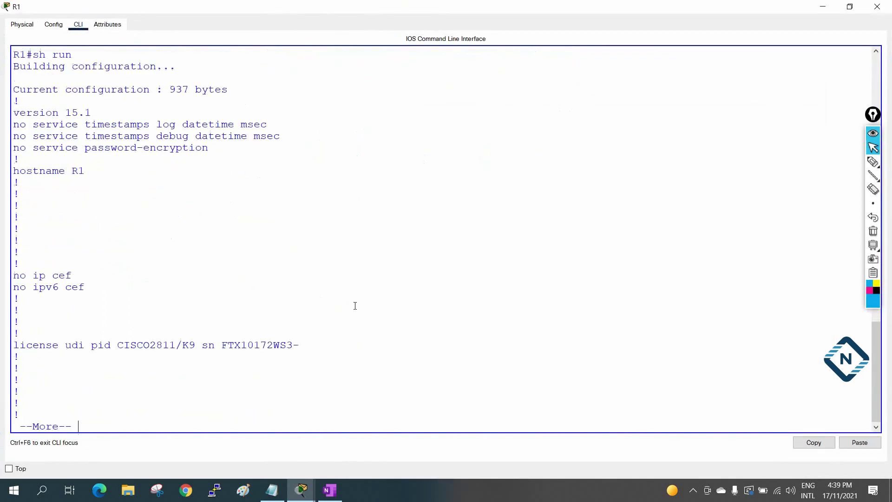
pyautogui.press('Return')
pyautogui.press('Return')
pyautogui.press('Return')
pyautogui.press('Return')
pyautogui.press('Return')
pyautogui.press('Return')
pyautogui.press('Return')
pyautogui.press('Return')
pyautogui.press('Return')
pyautogui.press('Return')
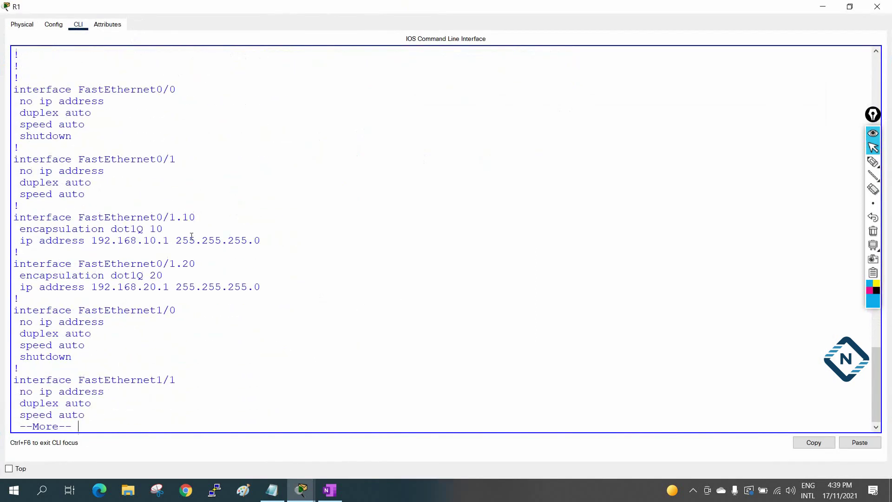
# Step: Highlight the FastEthernet0/1.10 and FastEthernet0/1.20 subinterface blocks to examine their dot1Q encapsulation and IP addresses
pyautogui.moveTo(265, 242); pyautogui.dragTo(1, 218)
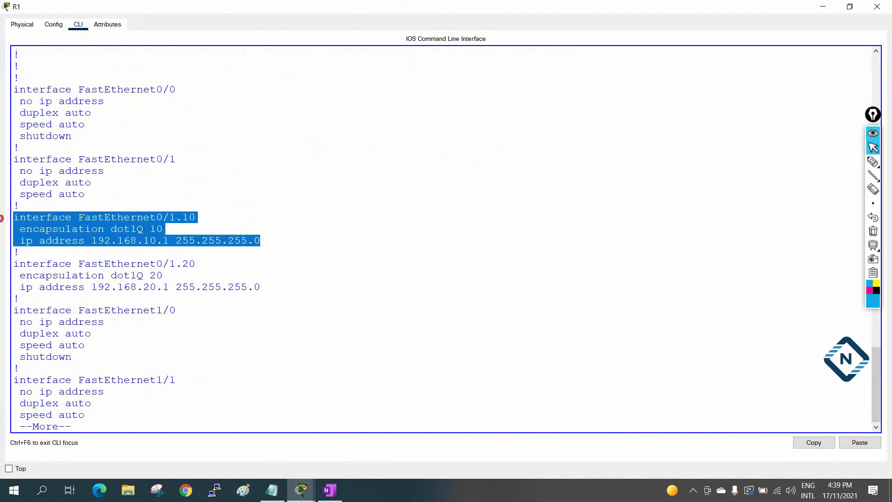
pyautogui.moveTo(260, 287); pyautogui.dragTo(9, 266)
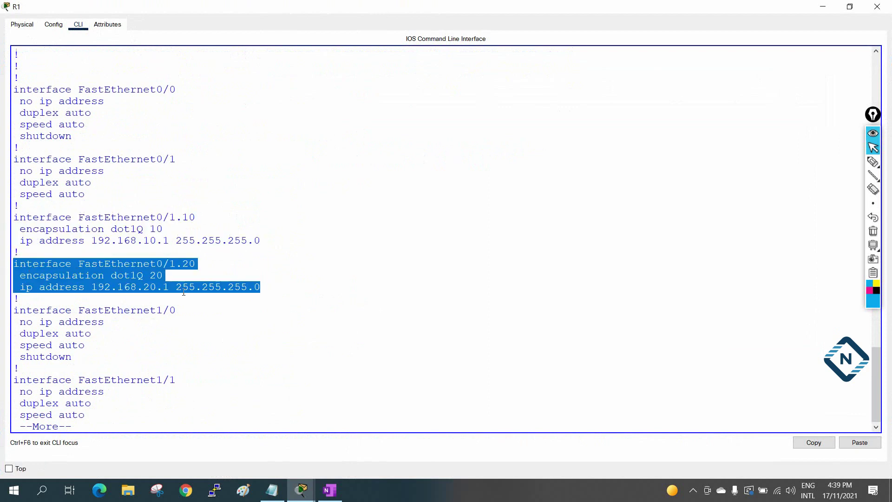
pyautogui.click(309, 294)
pyautogui.moveTo(260, 287); pyautogui.dragTo(12, 264)
pyautogui.moveTo(262, 239); pyautogui.dragTo(12, 217)
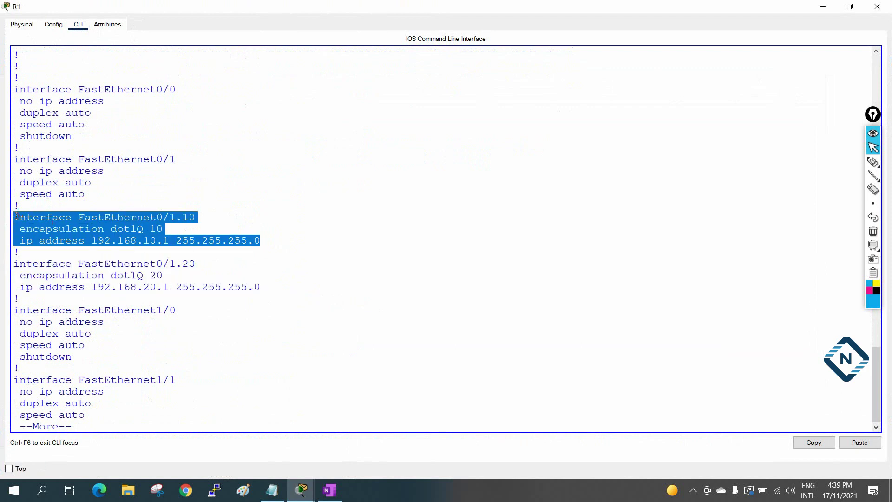
# Step: Page through the rest of R1's running configuration and close the router window
pyautogui.press('Return')
pyautogui.press('Return')
pyautogui.press('Return')
pyautogui.press('Return')
pyautogui.press('Return')
pyautogui.press('Return')
pyautogui.press('Return')
pyautogui.press('Return')
pyautogui.press('Return')
pyautogui.press('Return')
pyautogui.press('Return')
pyautogui.press('Return')
pyautogui.press('Return')
pyautogui.press('Return')
pyautogui.press('Return')
pyautogui.press('Return')
pyautogui.press('Return')
pyautogui.press('Return')
pyautogui.press('Return')
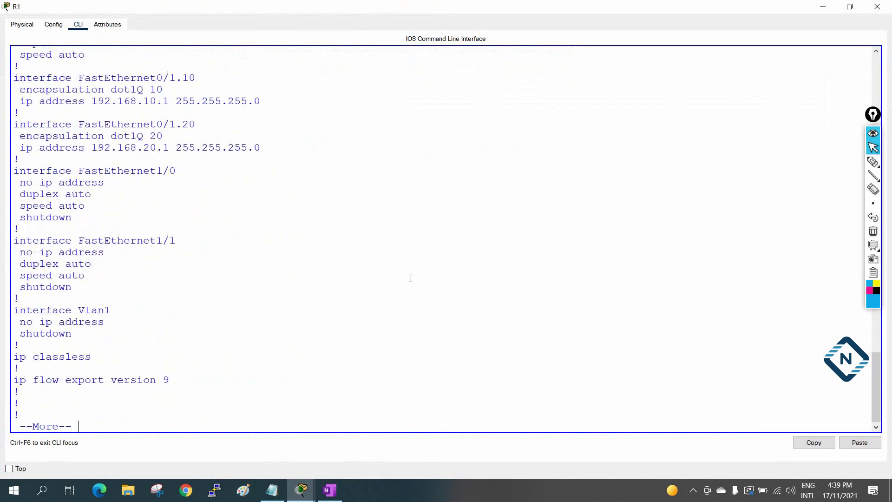
pyautogui.click(877, 6)
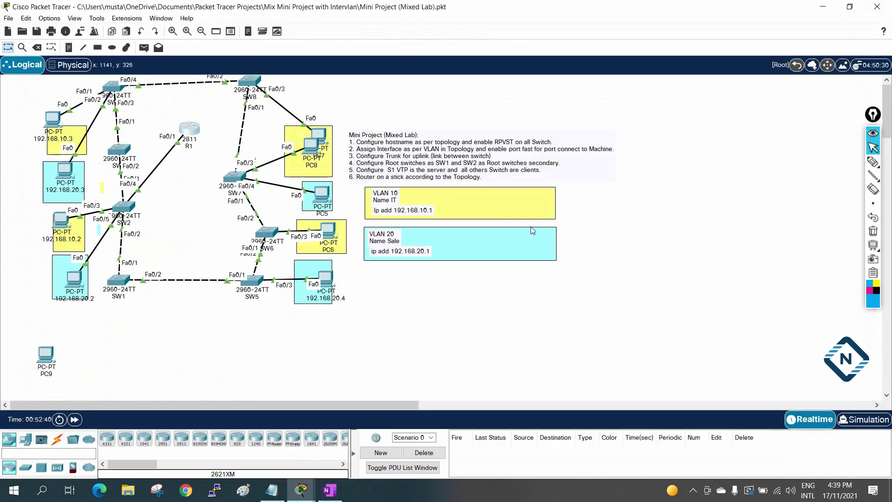
# Step: Switch to the Notepad notes, reposition them to show the full list, and highlight requirement 1 about hostnames and RPVST
pyautogui.click(272, 490)
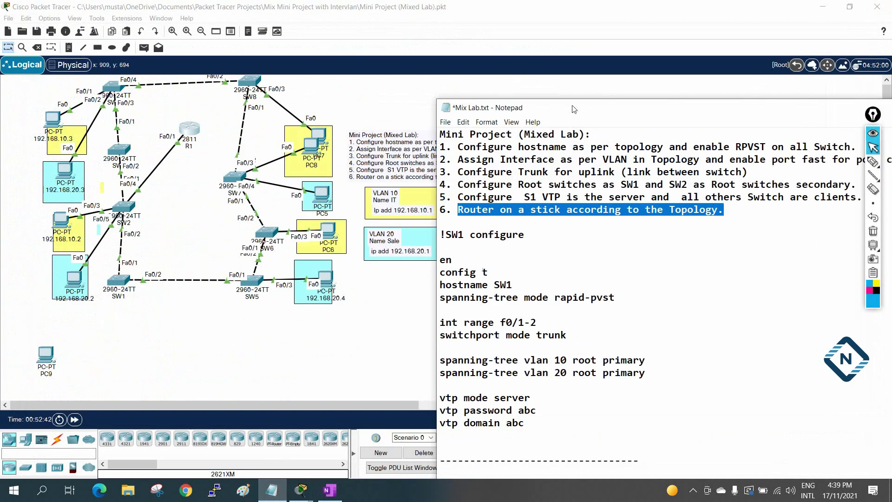
pyautogui.moveTo(575, 108); pyautogui.dragTo(447, 109)
pyautogui.moveTo(329, 148); pyautogui.dragTo(735, 145)
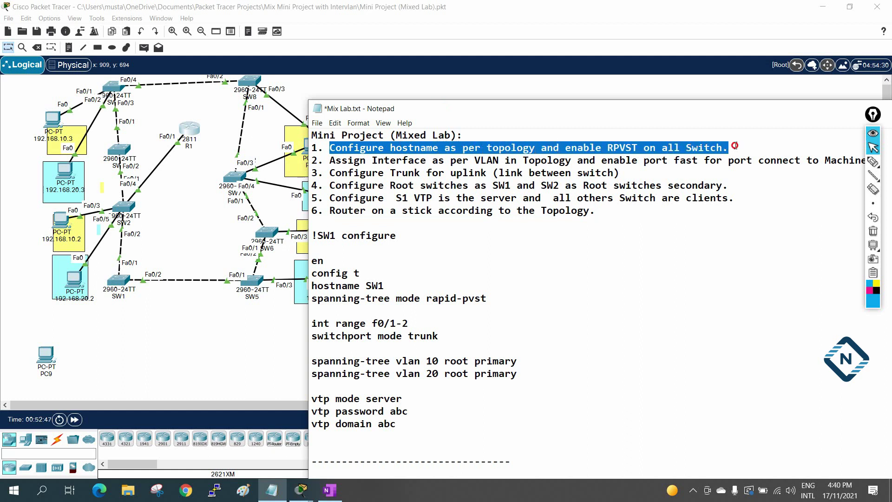
# Step: Open SW1's command line in a widened window at its user prompt, rechecking requirement 1 in the notes
pyautogui.click(124, 281)
pyautogui.moveTo(603, 139); pyautogui.dragTo(750, 148)
pyautogui.press('Return')
pyautogui.press('Return')
pyautogui.press('Return')
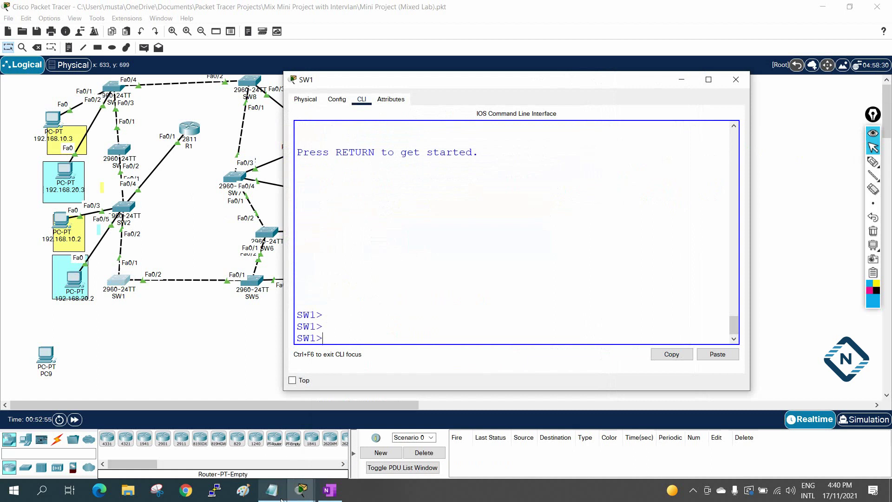
pyautogui.click(272, 490)
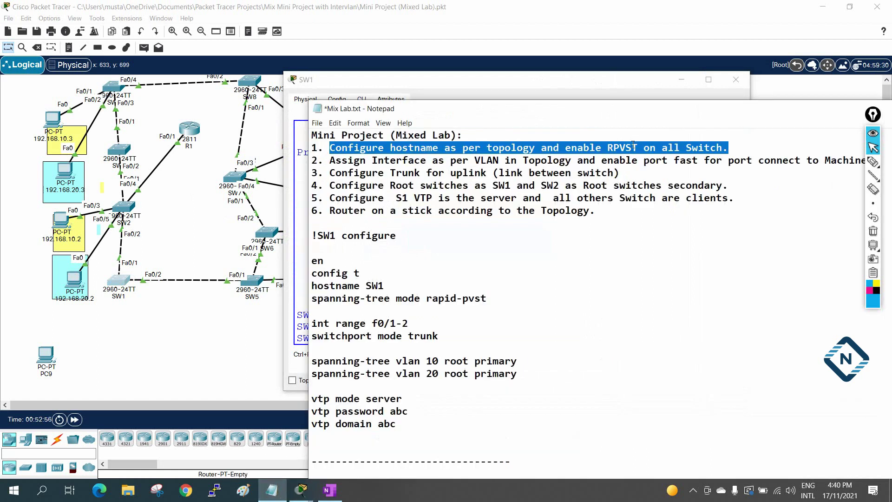
pyautogui.click(307, 255)
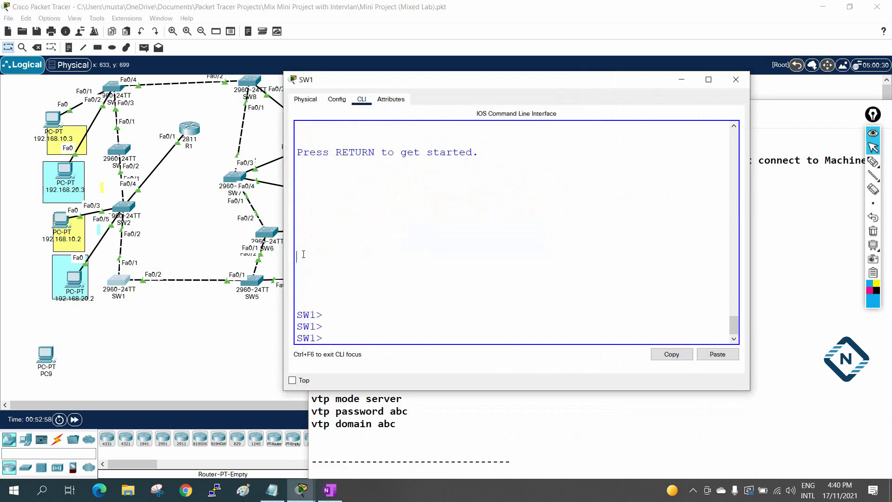
# Step: Enter privileged mode on SW1 and run sh spanning-tree to examine the protocol and root bridge details for VLAN 1 and VLAN 10
pyautogui.write('en')
pyautogui.press('Return')
pyautogui.write('sh s')
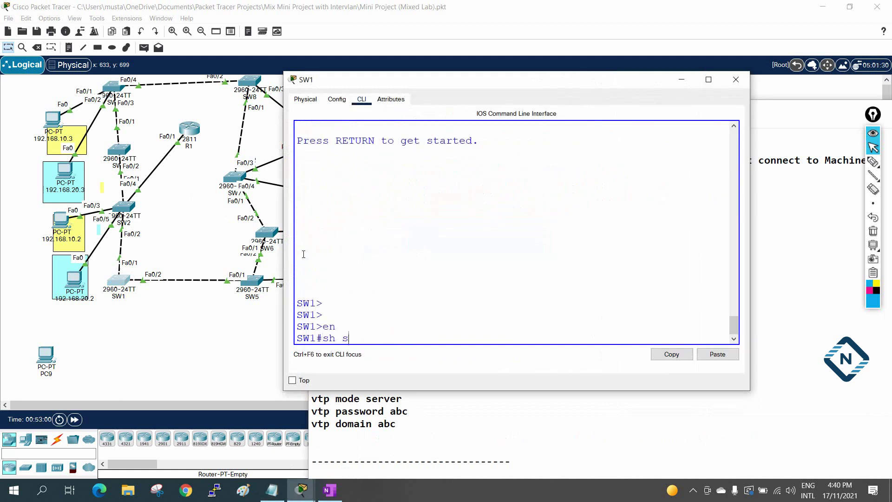
pyautogui.write('panning-tree')
pyautogui.press('Tab')
pyautogui.press('Return')
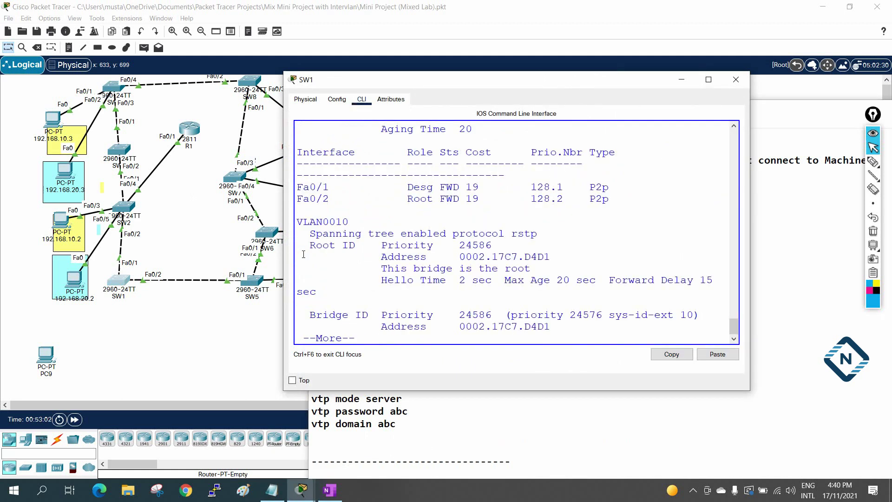
pyautogui.press('Return')
pyautogui.scroll(6, 370, 206)
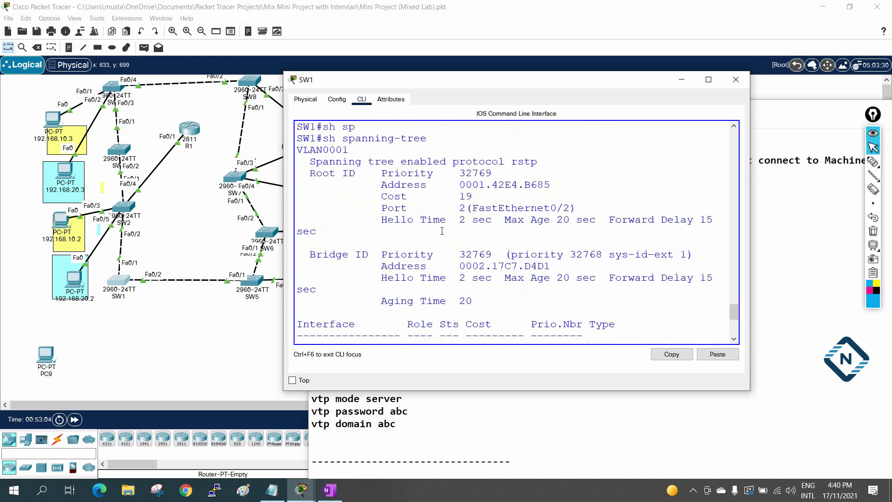
pyautogui.moveTo(537, 190); pyautogui.dragTo(488, 190)
pyautogui.scroll(-6, 486, 191)
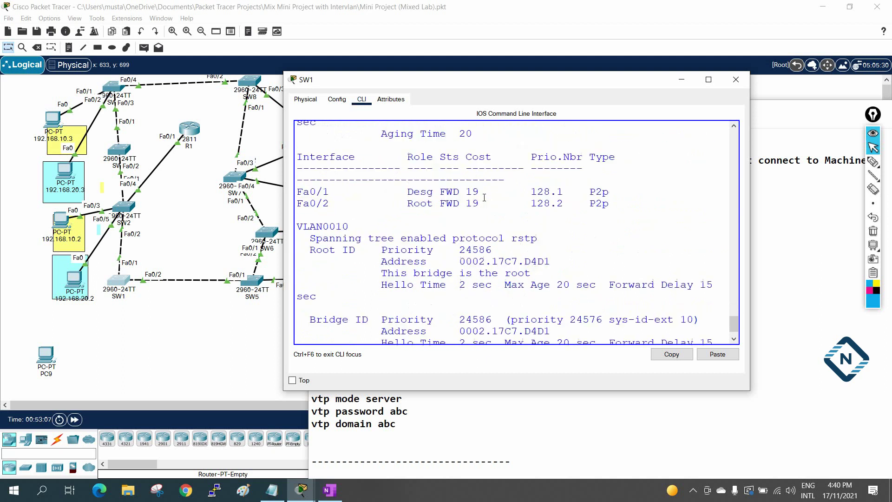
# Step: Page through the rest of SW1's spanning-tree output until the privileged prompt returns
pyautogui.scroll(-1, 484, 198)
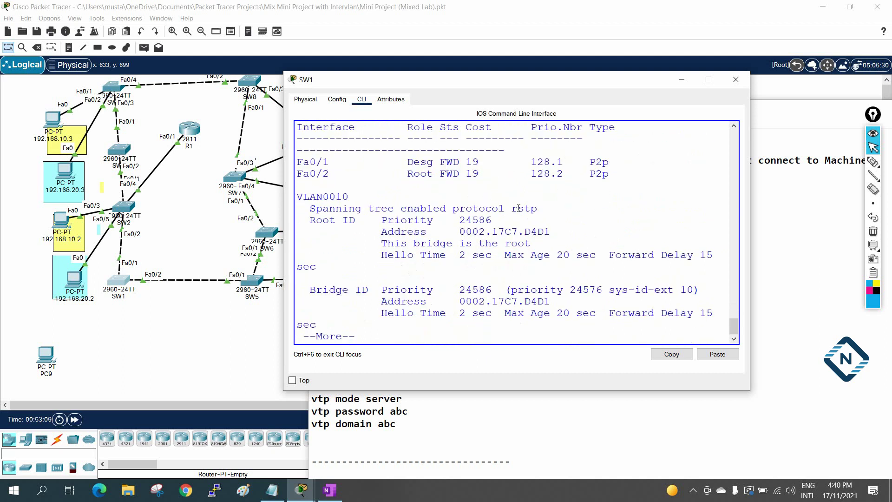
pyautogui.press('Return')
pyautogui.press('Return')
pyautogui.press('Return')
pyautogui.press('Return')
pyautogui.press('Return')
pyautogui.press('Return')
pyautogui.press('Return')
pyautogui.press('Return')
pyautogui.press('Return')
pyautogui.press('Return')
pyautogui.press('Return')
pyautogui.press('Return')
pyautogui.press('Return')
pyautogui.press('Return')
pyautogui.press('Return')
pyautogui.press('Return')
pyautogui.press('Return')
pyautogui.press('Return')
pyautogui.press('Return')
pyautogui.press('Return')
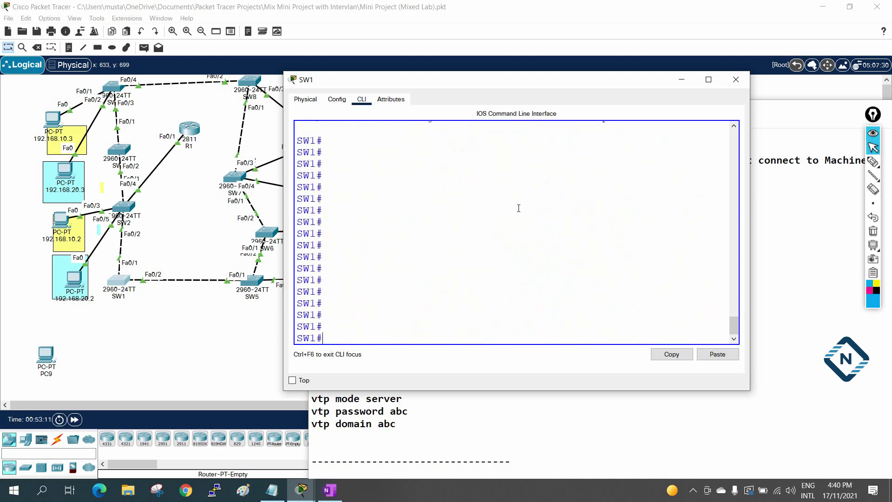
# Step: Run sh spanning-tree vlan 10 on SW1 and highlight the spanning-tree protocol entry in its output
pyautogui.write('sh sp')
pyautogui.press('Tab')
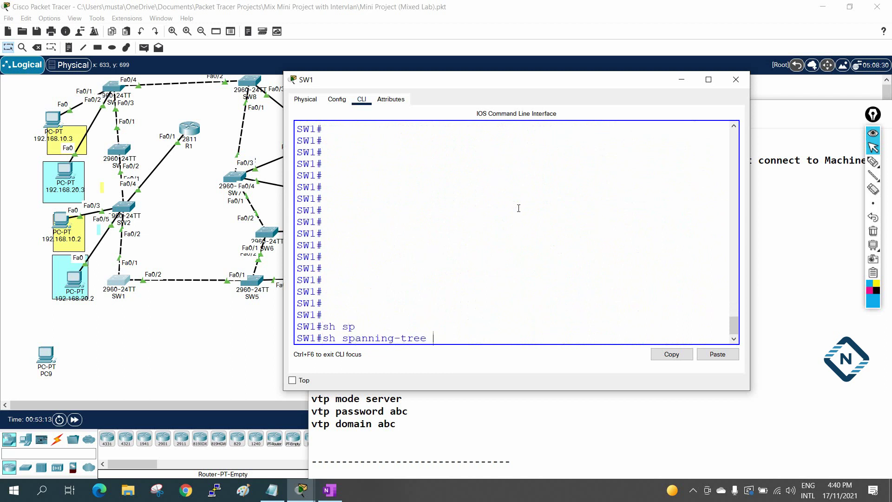
pyautogui.write('vlan 1')
pyautogui.press('Return')
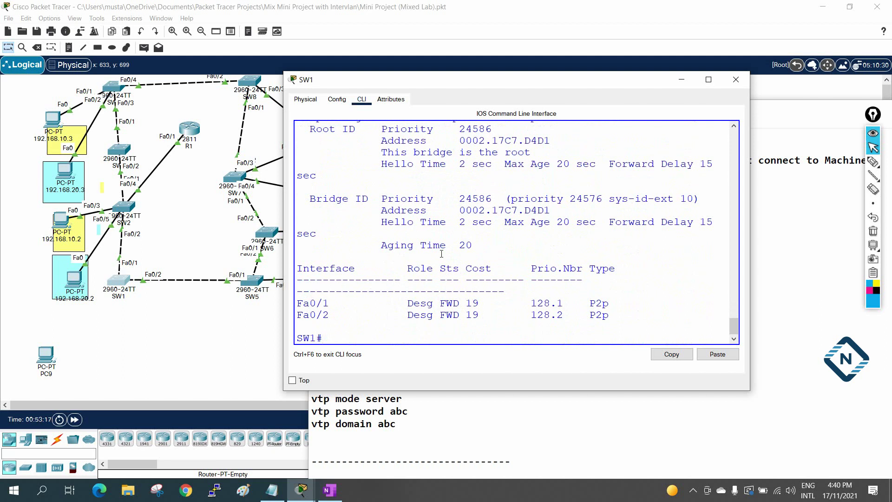
pyautogui.scroll(3, 441, 253)
pyautogui.moveTo(555, 202); pyautogui.dragTo(455, 207)
pyautogui.scroll(-3, 449, 225)
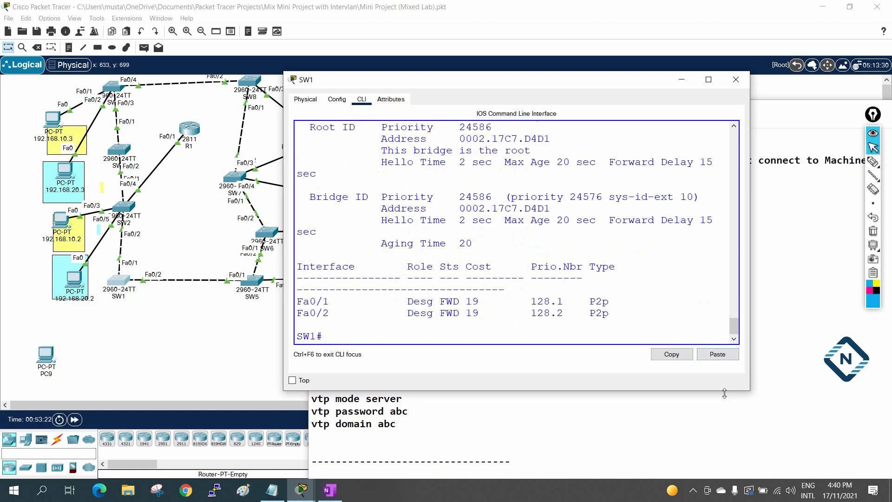
# Step: Enlarge SW1's window, run sh spanning-tree summary and highlight the spanning-tree mode it reports
pyautogui.moveTo(725, 392); pyautogui.dragTo(725, 500)
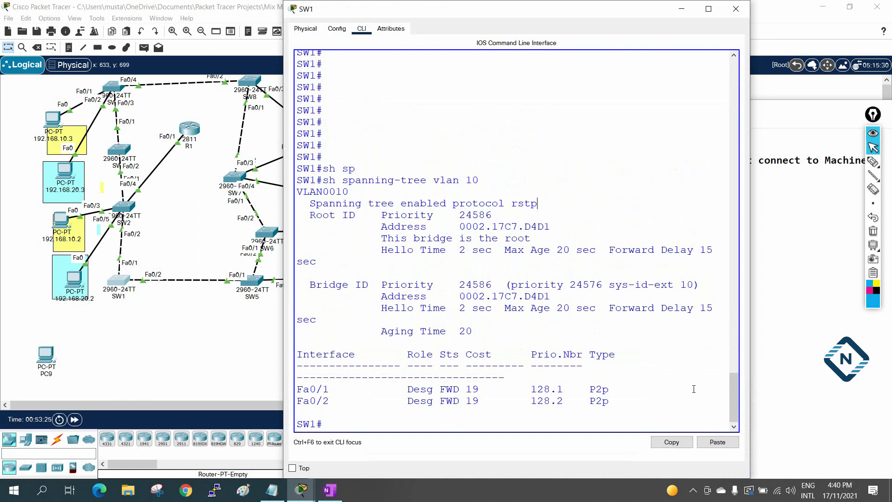
pyautogui.press('Tab')
pyautogui.write('s')
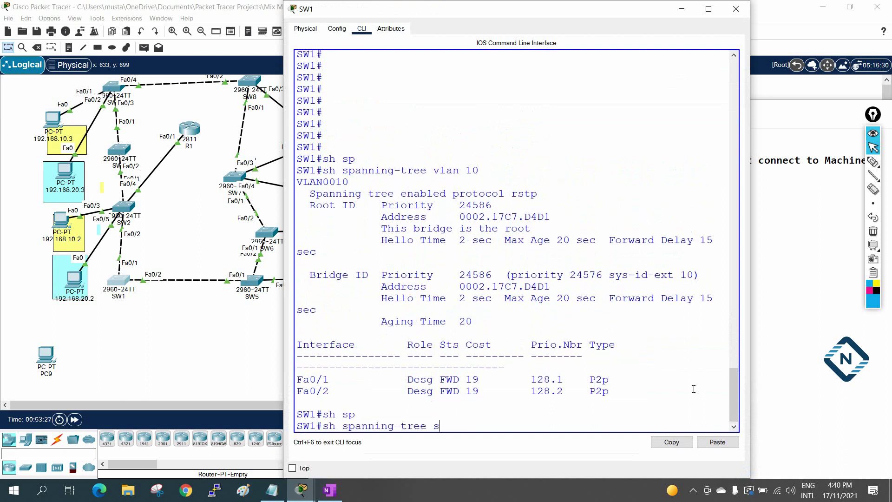
pyautogui.write('u')
pyautogui.press('Tab')
pyautogui.press('Return')
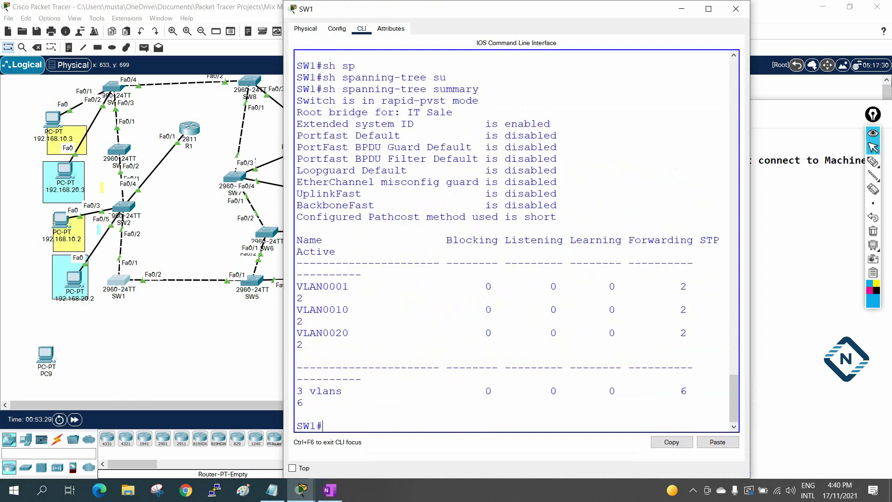
pyautogui.moveTo(382, 101); pyautogui.dragTo(445, 103)
# Step: Move SW1's window aside to compare its spanning-tree mode with requirement 1 in the notes, and close the switch window
pyautogui.moveTo(425, 16); pyautogui.dragTo(509, 277)
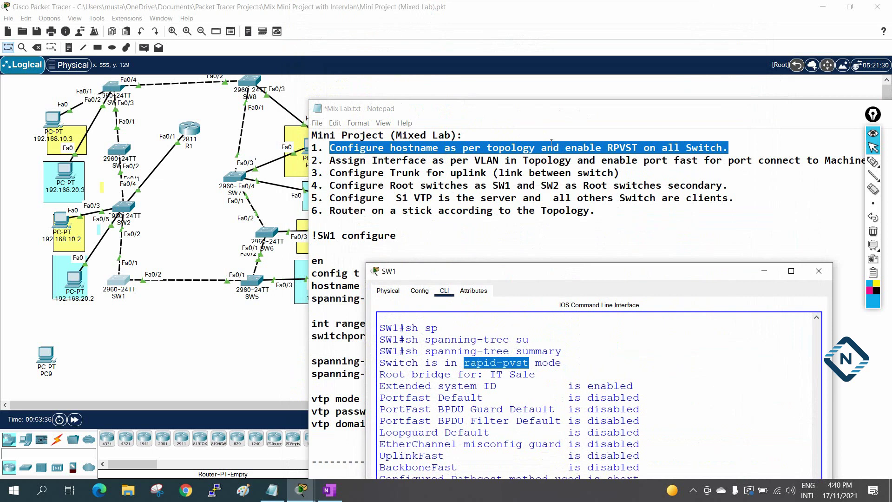
pyautogui.moveTo(617, 276); pyautogui.dragTo(612, 122)
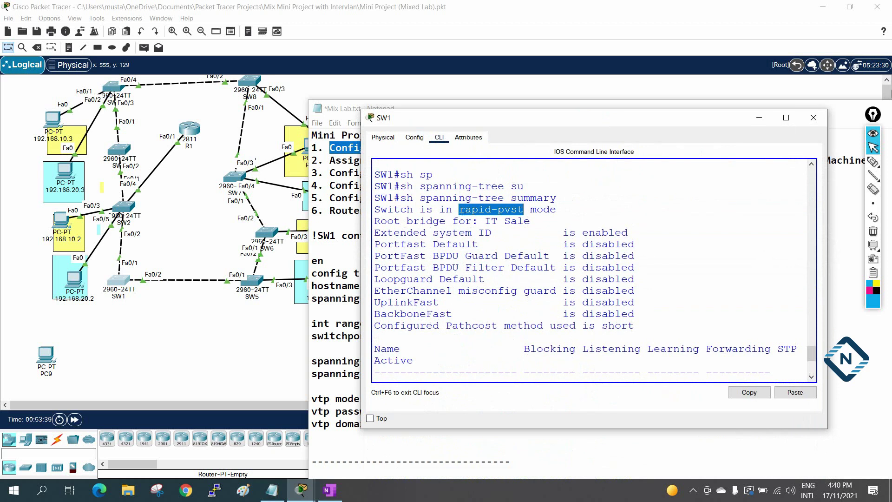
pyautogui.click(814, 118)
# Step: Open SW2's command line in a maximized window and enter privileged mode
pyautogui.click(128, 205)
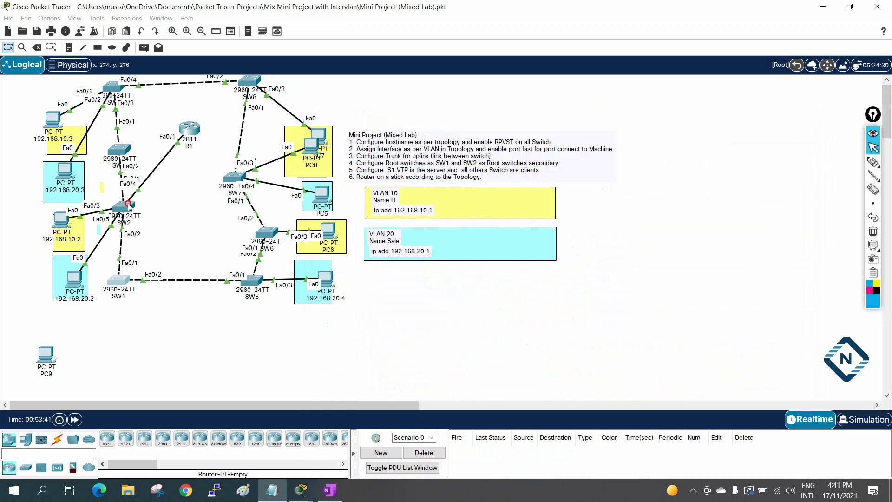
pyautogui.click(568, 79)
pyautogui.press('Return')
pyautogui.press('Return')
pyautogui.press('Return')
pyautogui.write('en')
pyautogui.press('Return')
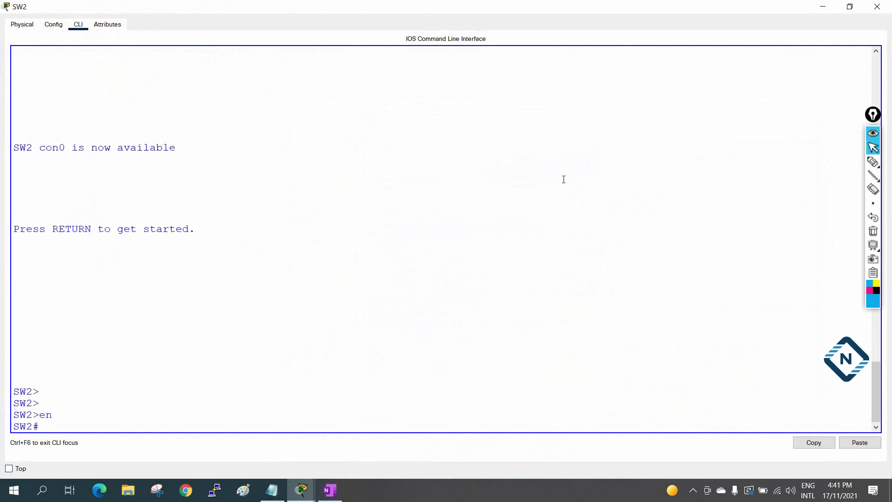
# Step: Run sh spanning-tree summary on SW2, highlight the reported mode and close the switch window
pyautogui.write('sh sp')
pyautogui.press('Tab')
pyautogui.write('su')
pyautogui.press('Tab')
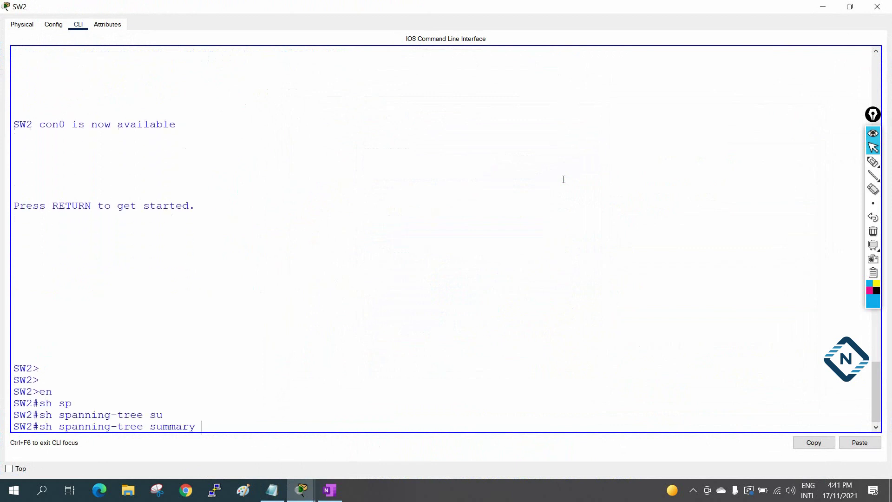
pyautogui.press('Return')
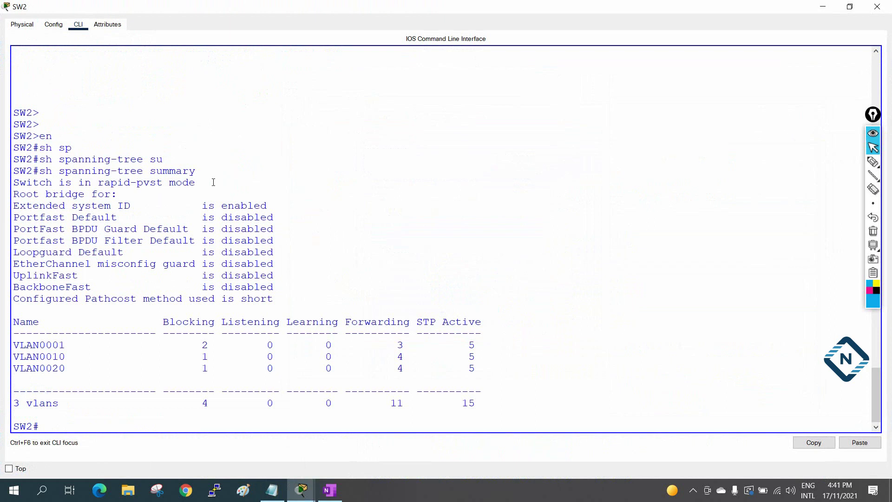
pyautogui.moveTo(213, 182); pyautogui.dragTo(85, 181)
pyautogui.click(877, 6)
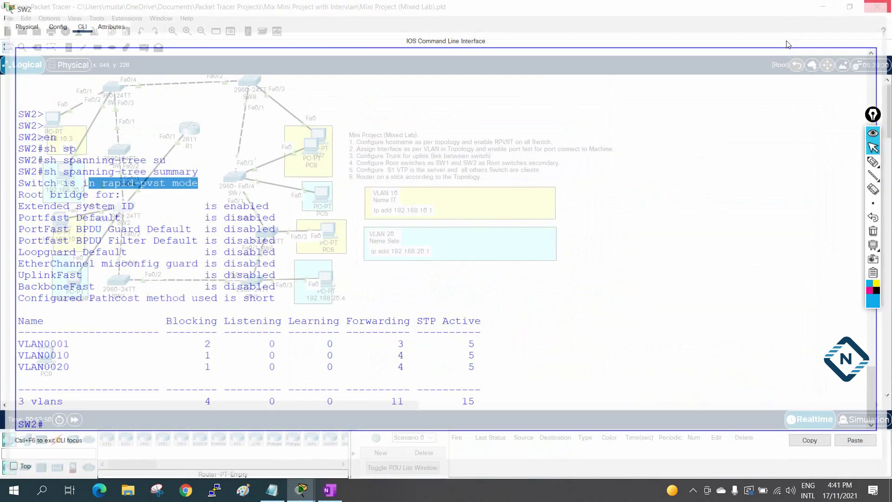
# Step: Open SW3's command line in a maximized window and enter privileged mode
pyautogui.click(119, 154)
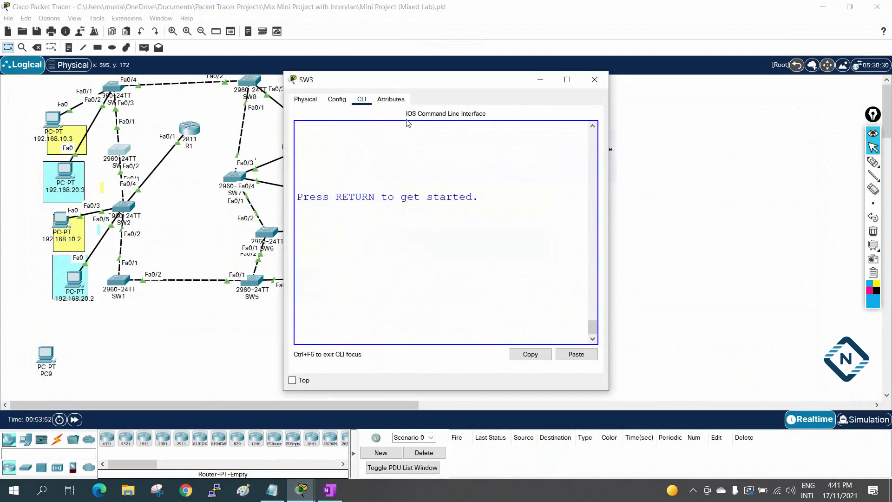
pyautogui.click(567, 79)
pyautogui.press('Return')
pyautogui.press('Return')
pyautogui.press('Return')
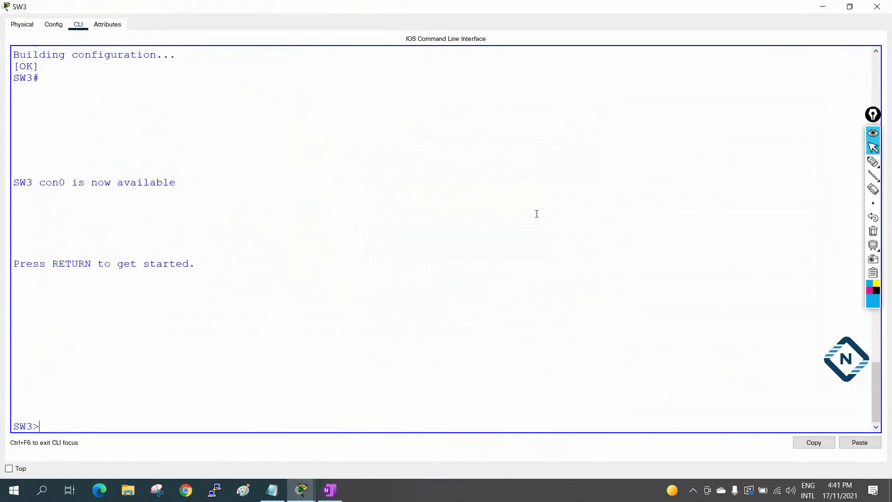
pyautogui.write('en')
pyautogui.press('Return')
# Step: Run show spanning-tree summary on SW3, highlight the reported mode and close the switch window
pyautogui.write('sh')
pyautogui.press('Tab')
pyautogui.write('sp')
pyautogui.press('Tab')
pyautogui.write('su')
pyautogui.press('Tab')
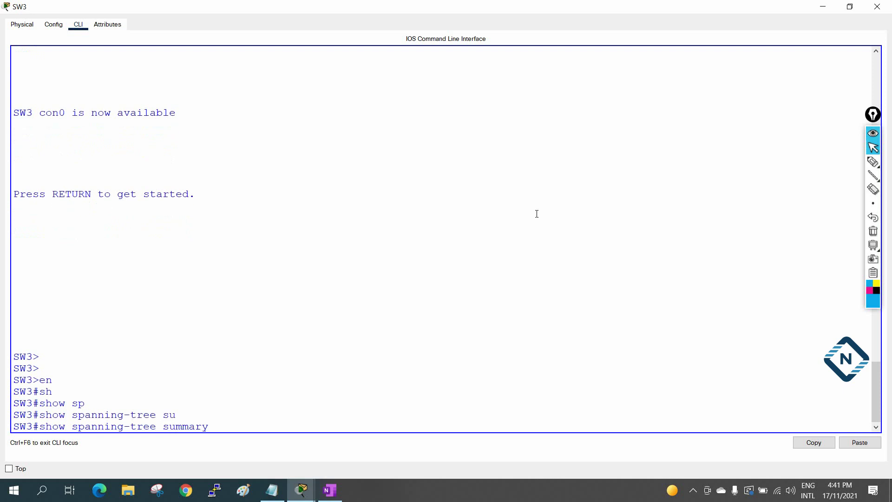
pyautogui.press('Return')
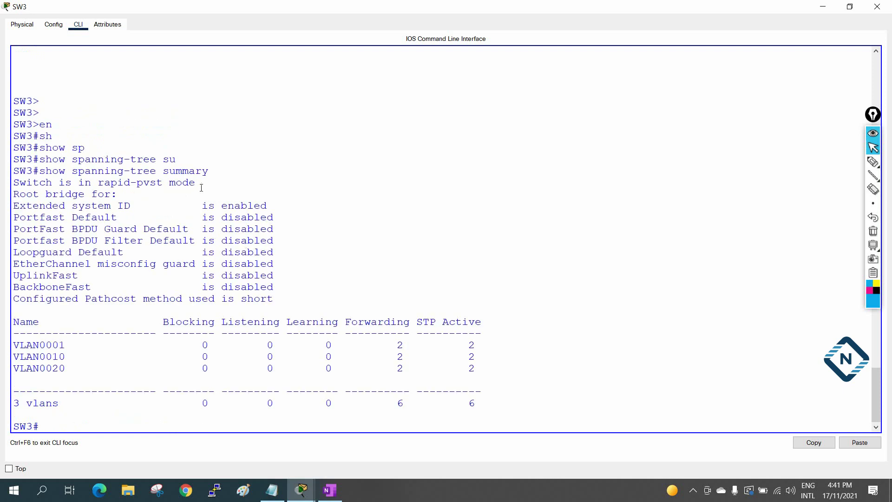
pyautogui.moveTo(202, 188); pyautogui.dragTo(36, 184)
pyautogui.click(877, 7)
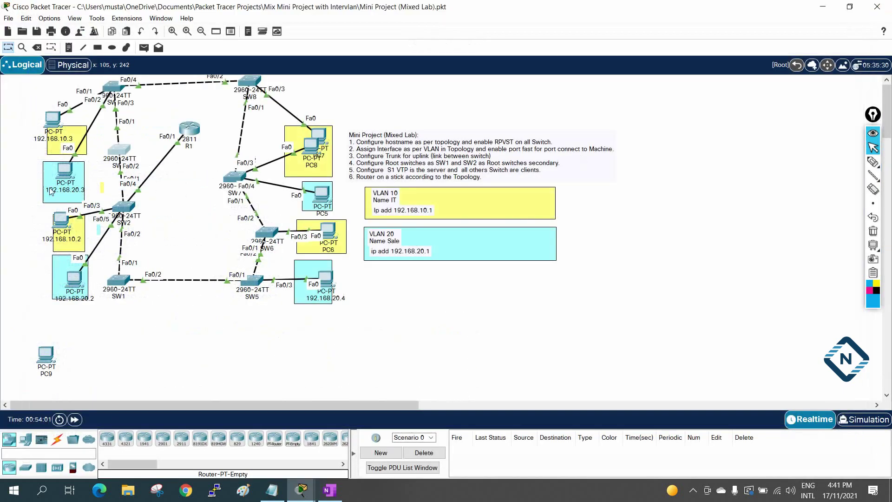
# Step: Open SW4's command line in a maximized window and leave interface range configuration for privileged mode
pyautogui.click(112, 86)
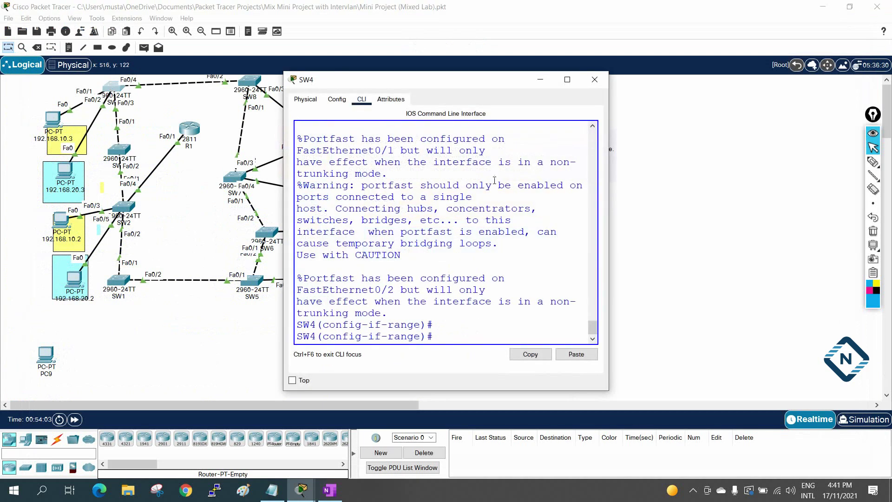
pyautogui.click(567, 80)
pyautogui.press('Return')
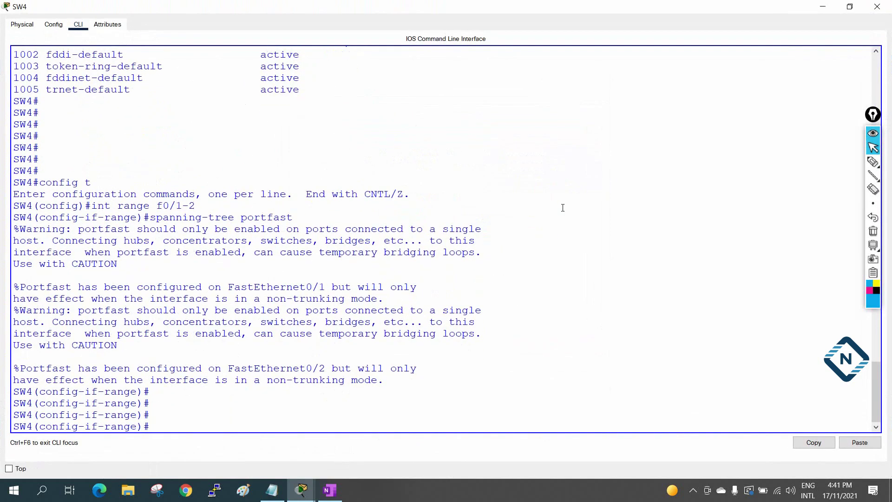
pyautogui.press('super+space')
pyautogui.hotkey('ctrl', 'z')
pyautogui.press('Return')
pyautogui.press('Return')
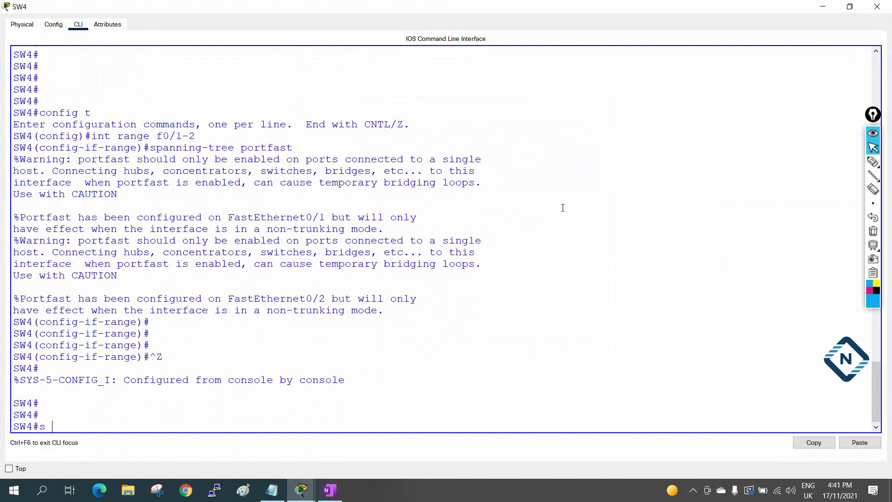
# Step: Run sh spanning-tree summary on SW4, highlight the reported mode and close the switch window
pyautogui.write('sh sp')
pyautogui.press('Tab')
pyautogui.write('s')
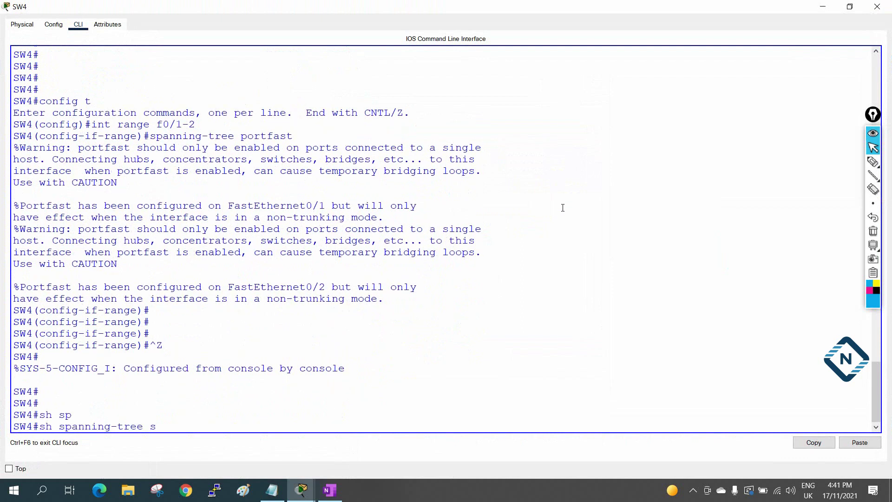
pyautogui.write('u')
pyautogui.press('Tab')
pyautogui.press('Return')
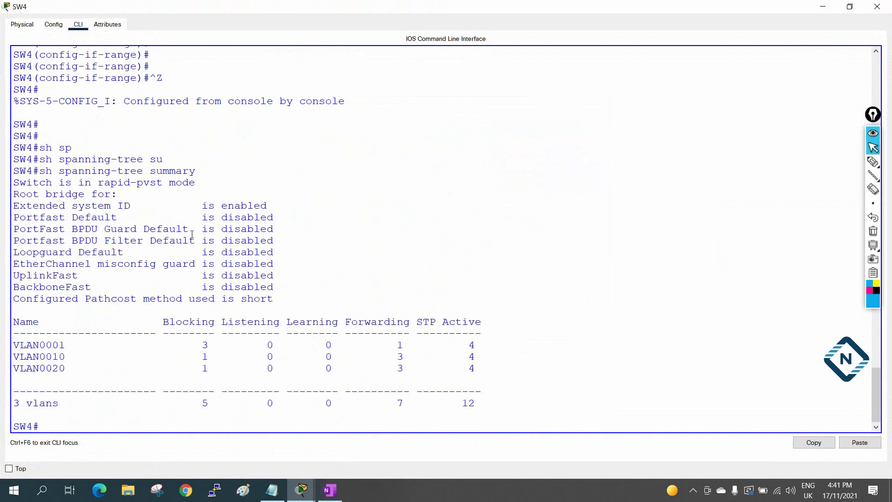
pyautogui.moveTo(217, 186); pyautogui.dragTo(3, 173)
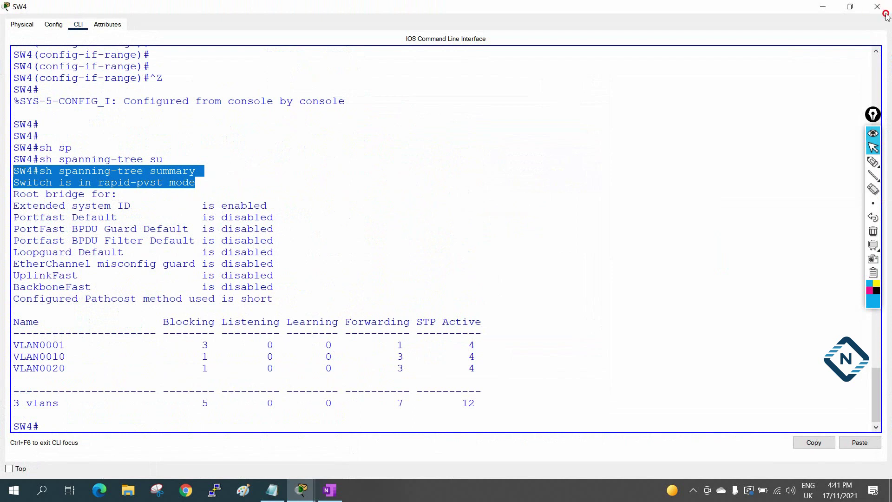
pyautogui.click(846, 11)
# Step: Open SW8's command line maximized, run sh spanning-tree summary, and highlight the reported mode before closing the window
pyautogui.click(249, 84)
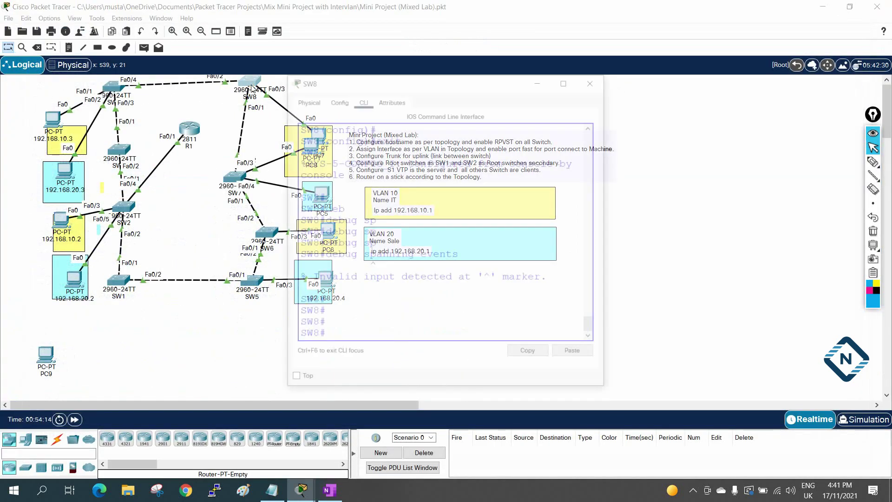
pyautogui.click(567, 80)
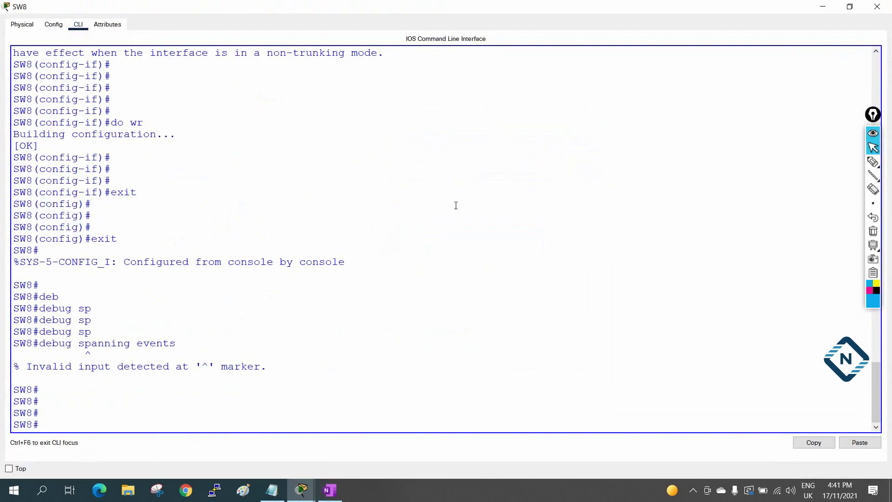
pyautogui.write('sp')
pyautogui.press('Tab')
pyautogui.write('su')
pyautogui.press('Tab')
pyautogui.press('Return')
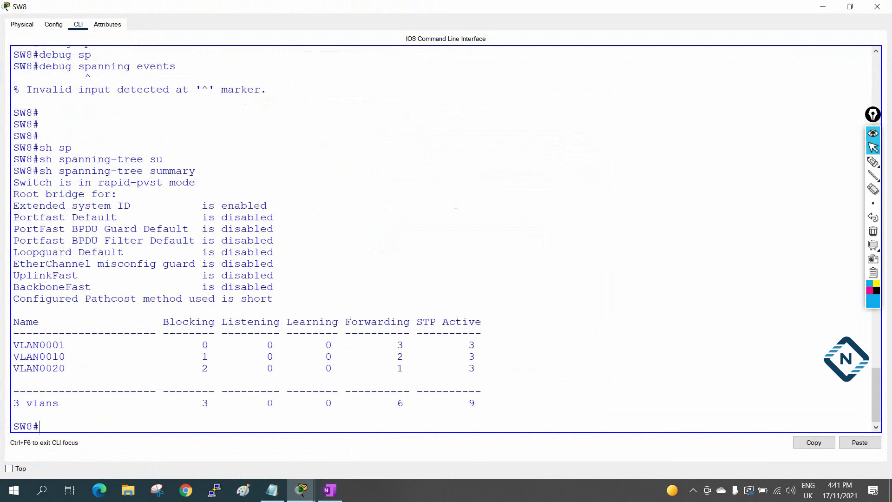
pyautogui.moveTo(205, 186); pyautogui.dragTo(2, 181)
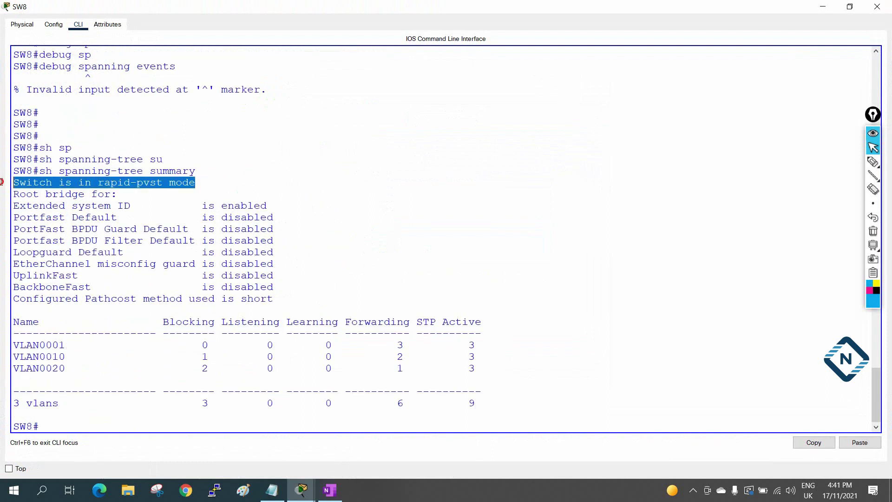
pyautogui.click(878, 7)
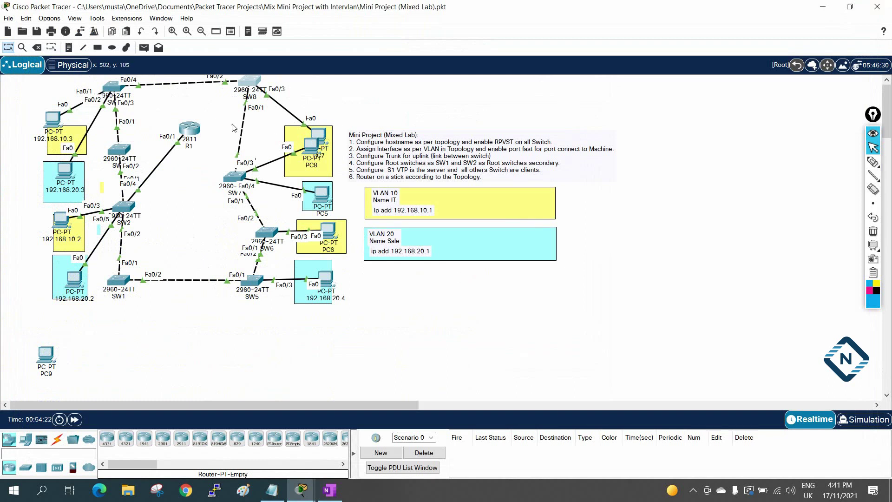
# Step: Open SW7's command line in a maximized window and leave interface range configuration for privileged mode
pyautogui.click(244, 179)
pyautogui.click(568, 80)
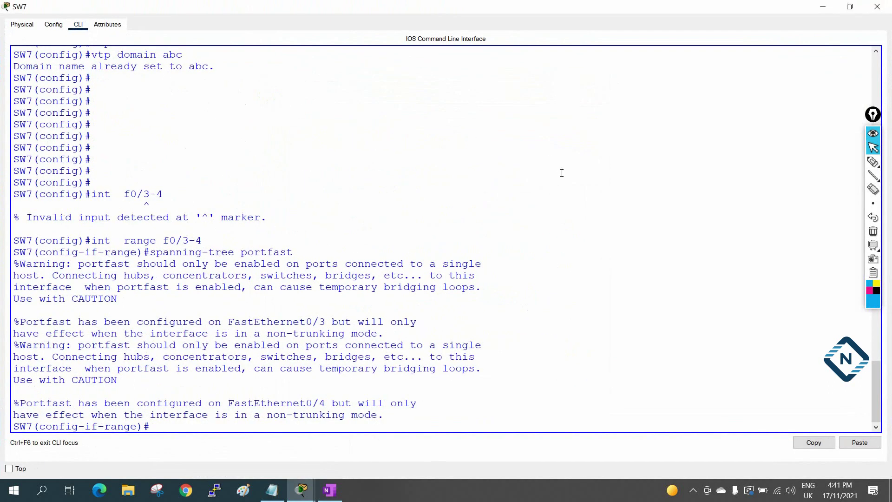
pyautogui.press('Return')
pyautogui.press('Return')
pyautogui.hotkey('ctrl', 'z')
pyautogui.press('Return')
pyautogui.press('Return')
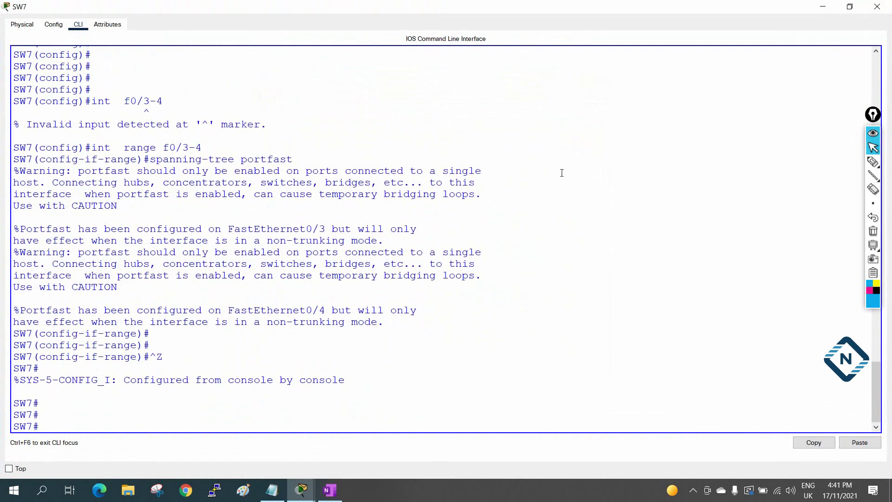
# Step: Run sh spanning-tree summary on SW7, highlight the reported mode and close the switch window
pyautogui.write('sh sp')
pyautogui.press('Tab')
pyautogui.write('su')
pyautogui.press('Tab')
pyautogui.press('Return')
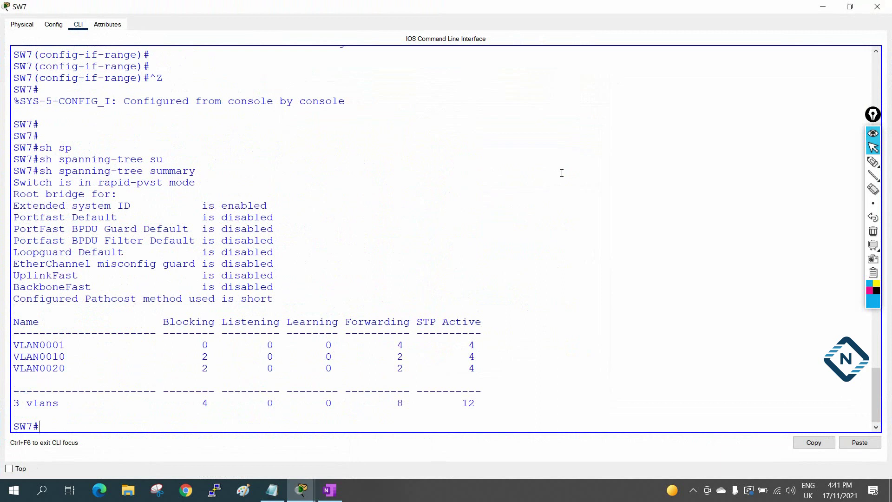
pyautogui.moveTo(195, 182); pyautogui.dragTo(13, 182)
pyautogui.click(877, 6)
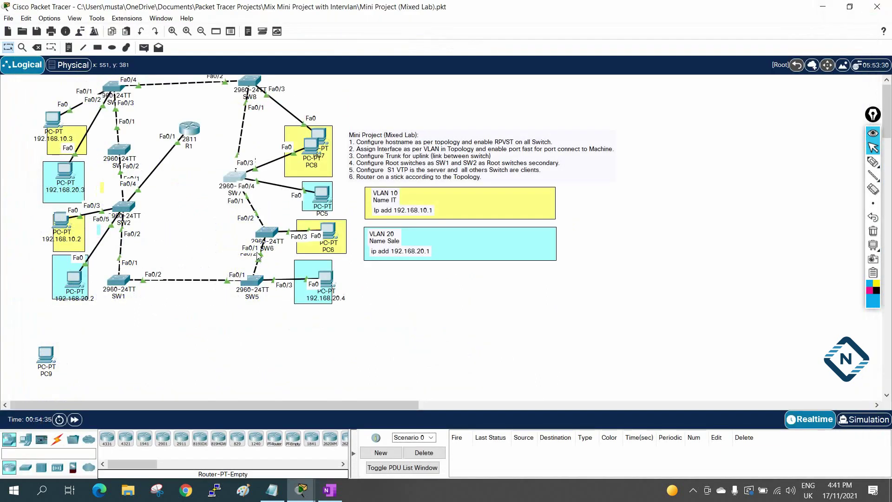
# Step: Open SW6's command line maximized, run sh spanning-tree summary, highlight the reported mode and close the switch window
pyautogui.click(263, 233)
pyautogui.click(567, 79)
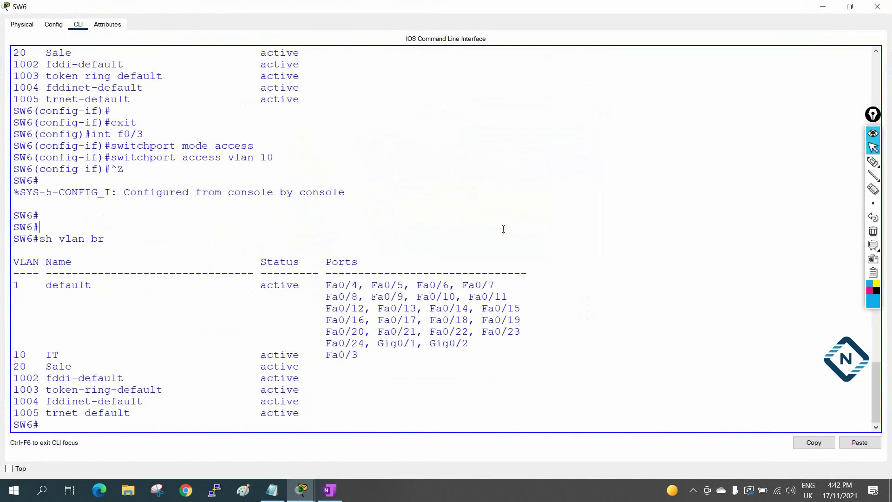
pyautogui.press('Return')
pyautogui.write('sh sp')
pyautogui.press('Tab')
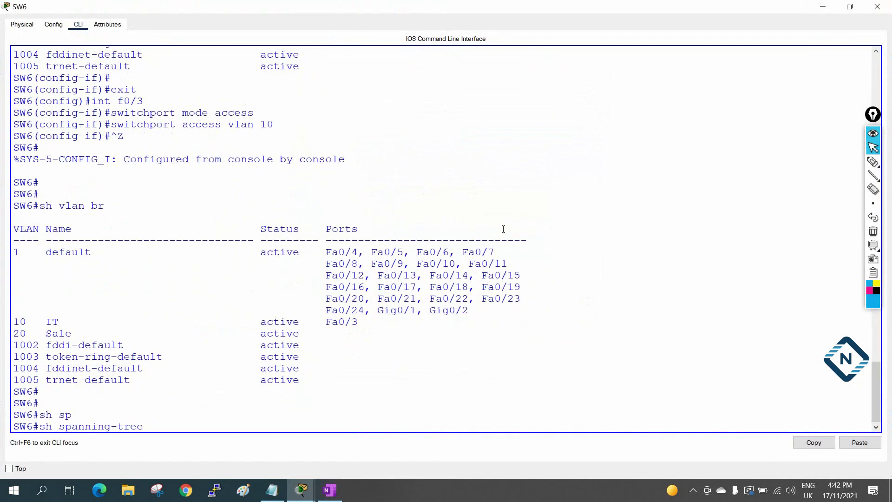
pyautogui.write('su')
pyautogui.press('Tab')
pyautogui.press('Return')
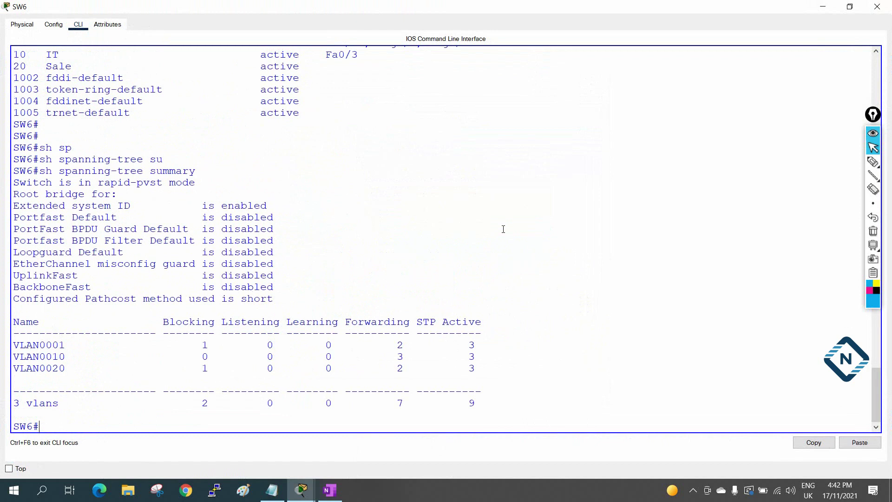
pyautogui.moveTo(239, 181); pyautogui.dragTo(71, 171)
pyautogui.click(878, 7)
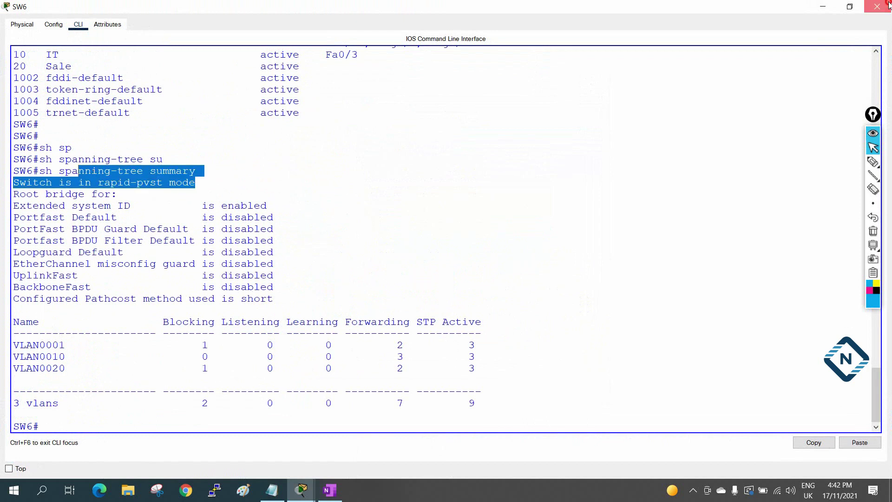
# Step: Open SW5's command line in a maximized window and leave interface configuration for privileged mode
pyautogui.click(251, 278)
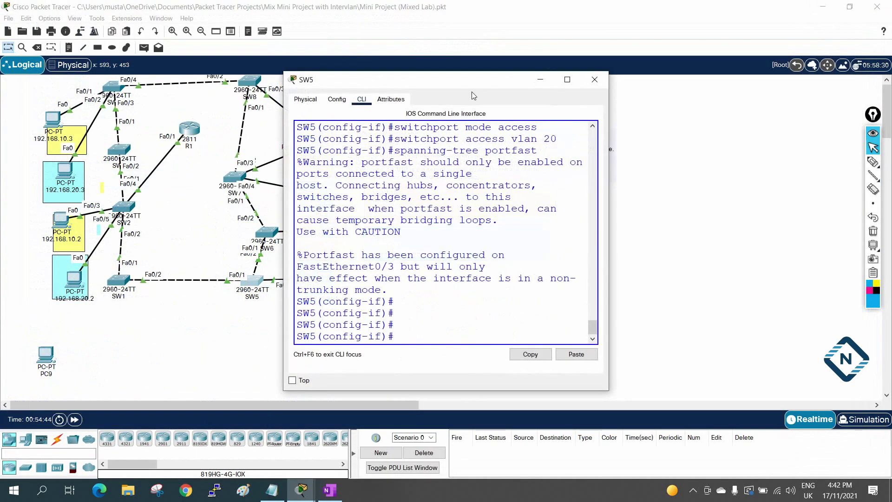
pyautogui.click(567, 79)
pyautogui.hotkey('ctrl', 'z')
pyautogui.press('Return')
pyautogui.press('Return')
pyautogui.press('Return')
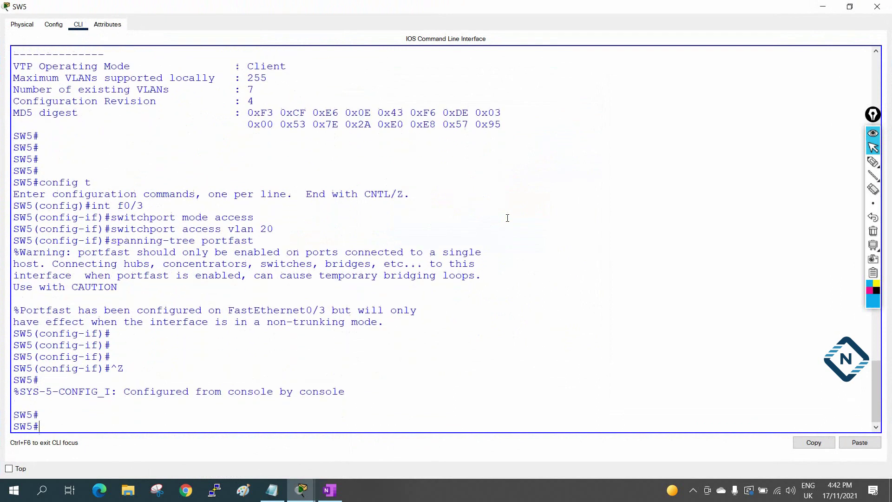
# Step: Run sh spanning-tree summary on SW5, highlight the reported mode and close the switch window
pyautogui.write('sh sp')
pyautogui.press('Tab')
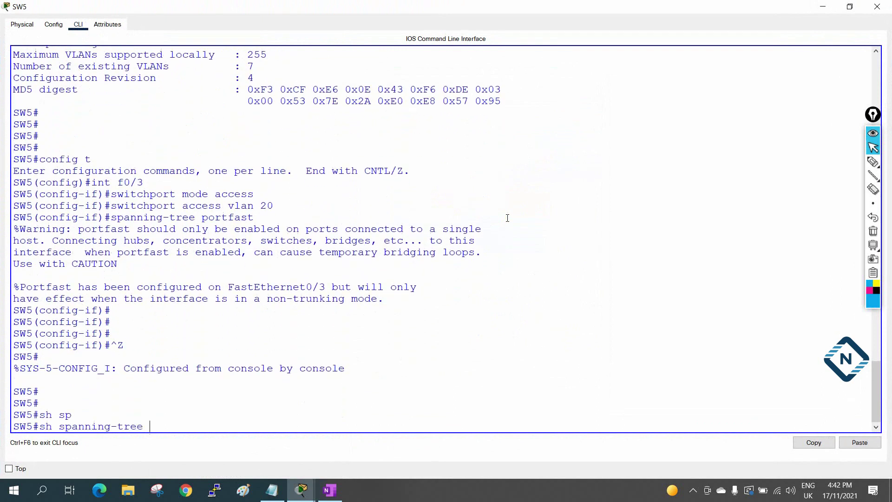
pyautogui.write('su')
pyautogui.press('Tab')
pyautogui.press('Return')
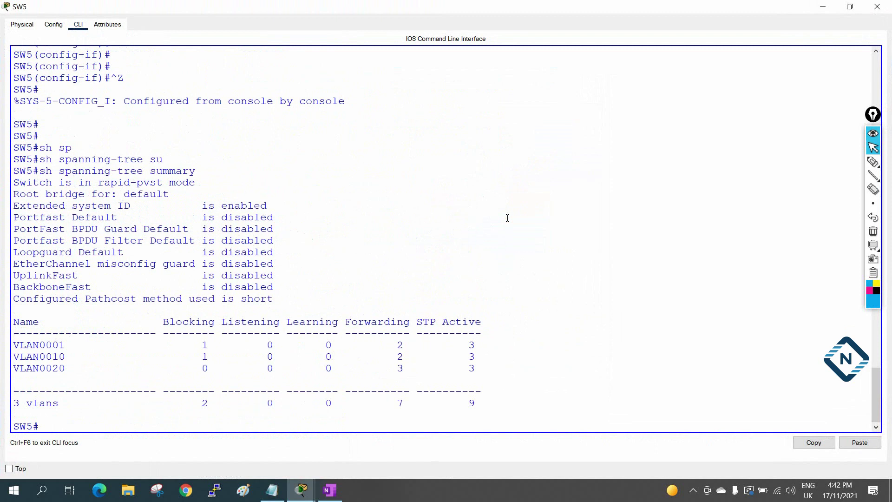
pyautogui.moveTo(196, 185); pyautogui.dragTo(14, 160)
pyautogui.click(872, 6)
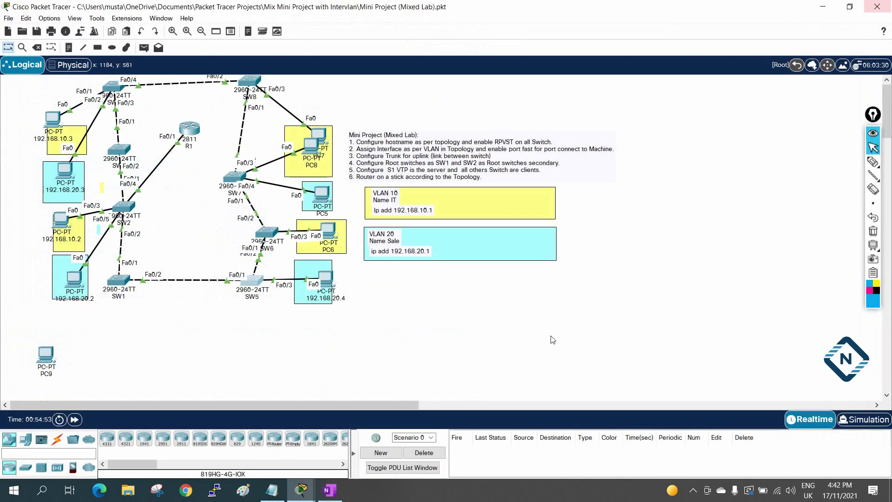
# Step: Highlight requirement 2 in the Mix Lab.txt notes and arrange the notes side by side with the Packet Tracer topology
pyautogui.click(271, 490)
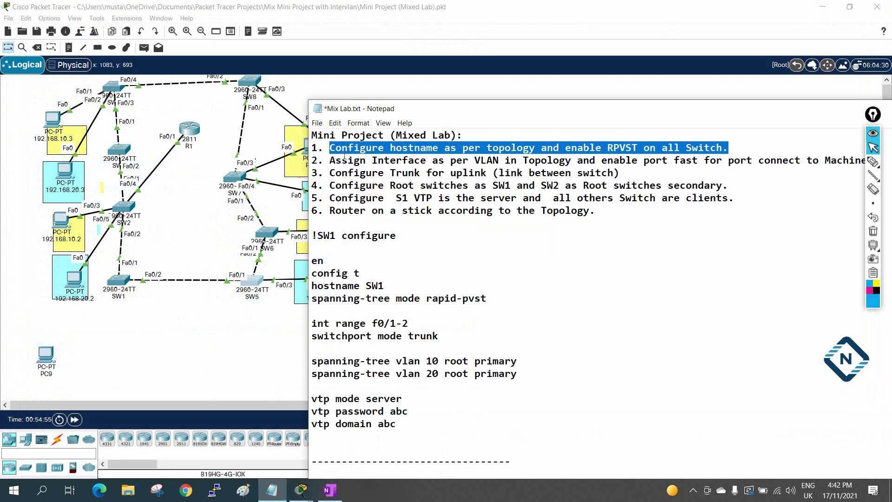
pyautogui.moveTo(328, 160); pyautogui.dragTo(811, 166)
pyautogui.moveTo(698, 109); pyautogui.dragTo(891, 140)
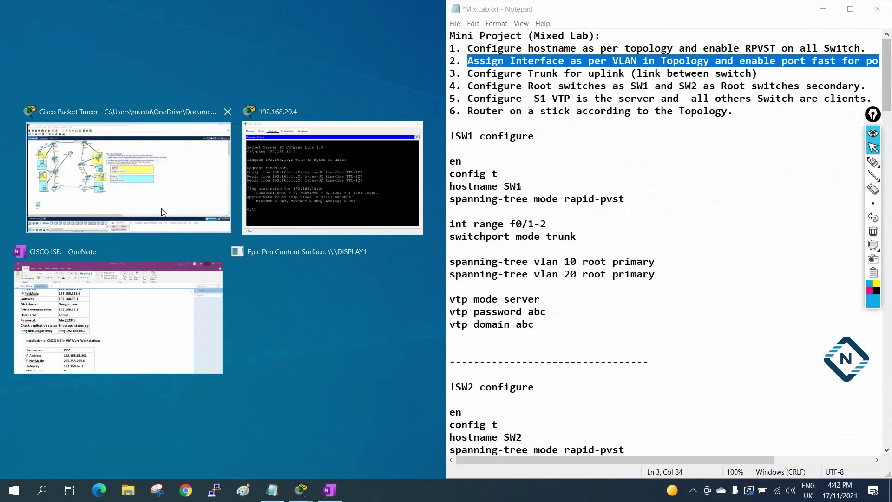
pyautogui.click(170, 222)
# Step: Open SW2's command line in a widened window, run sh vlan br to check its access ports, and close the window
pyautogui.click(120, 280)
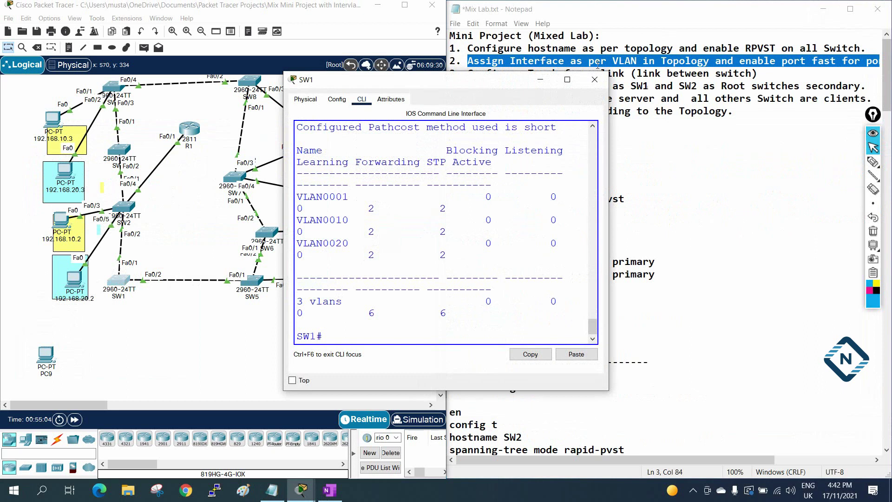
pyautogui.click(595, 79)
pyautogui.click(123, 207)
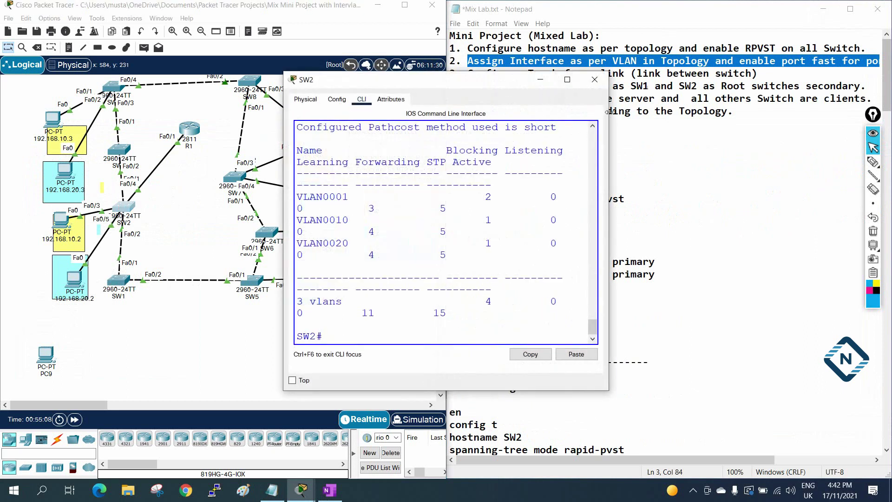
pyautogui.moveTo(609, 112); pyautogui.dragTo(888, 112)
pyautogui.press('Return')
pyautogui.press('Return')
pyautogui.press('Return')
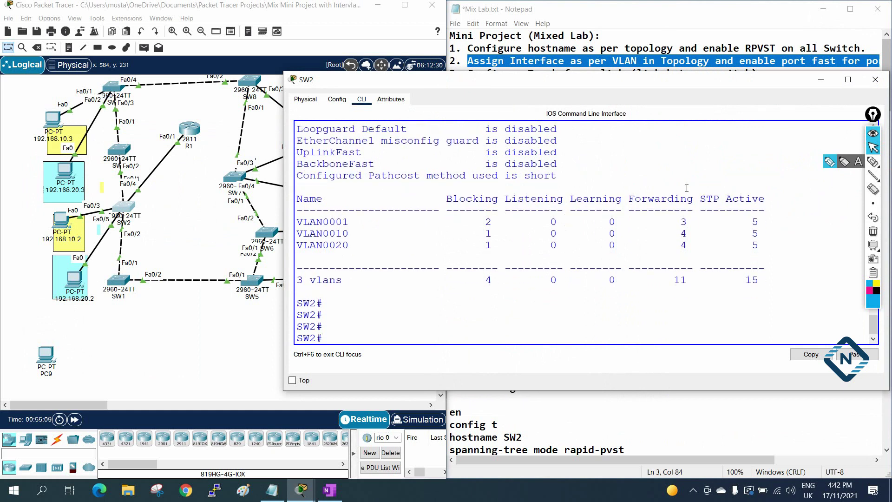
pyautogui.write('sh vlan br')
pyautogui.press('Return')
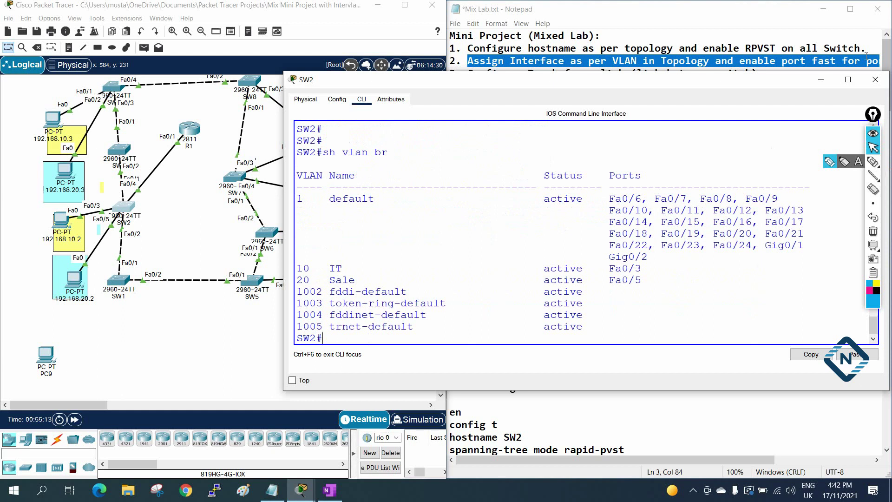
pyautogui.click(875, 80)
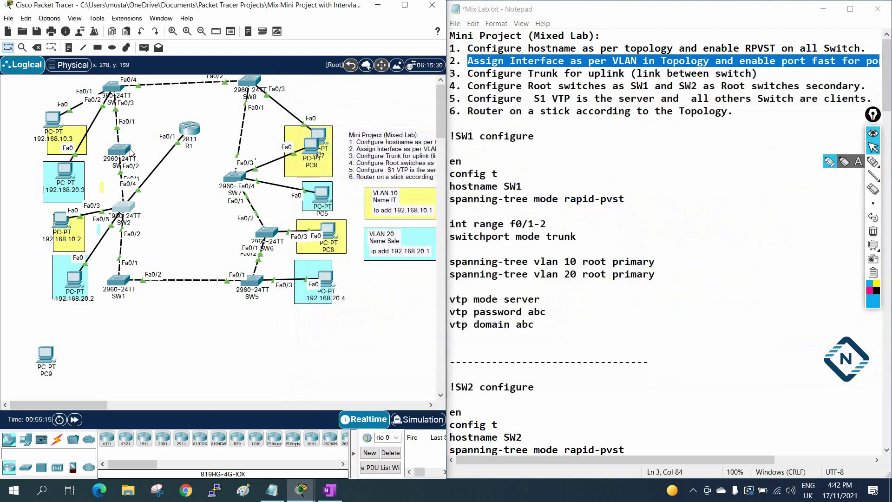
# Step: Open SW4's command line maximized and run sh vlan br to list its VLAN port assignments
pyautogui.click(112, 87)
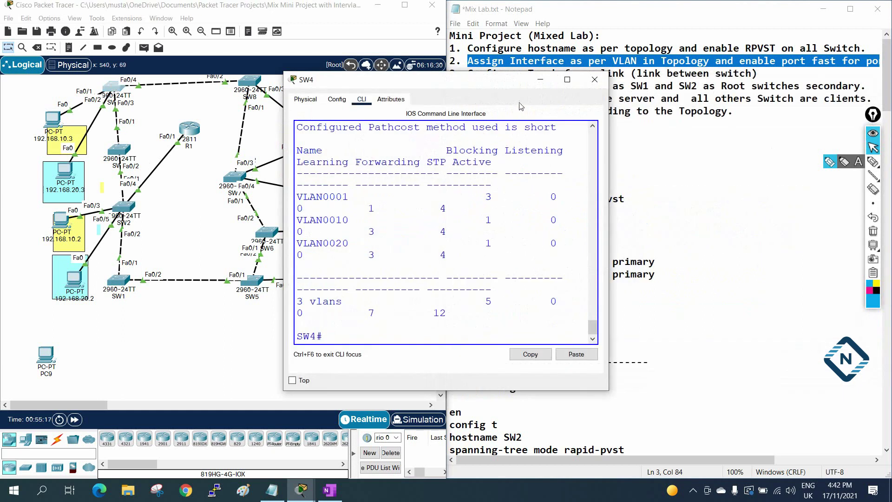
pyautogui.click(567, 81)
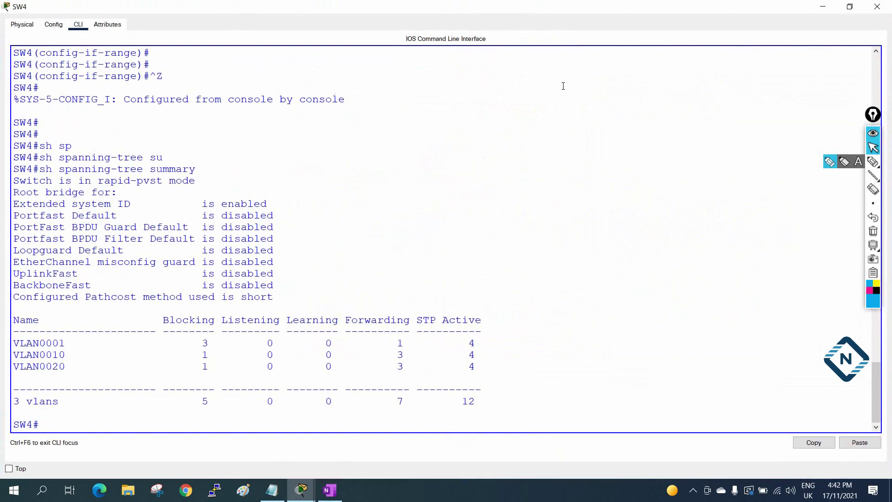
pyautogui.moveTo(277, 143); pyautogui.dragTo(277, 165)
pyautogui.press('Return')
pyautogui.press('Return')
pyautogui.press('Return')
pyautogui.write('sh vlan br')
pyautogui.press('Return')
pyautogui.press('Return')
pyautogui.press('Return')
pyautogui.press('Return')
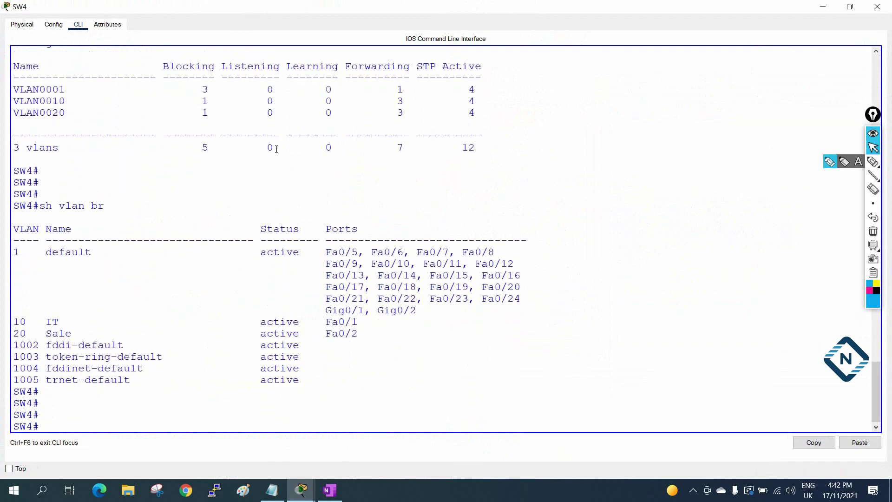
# Step: Highlight the VLAN 10 IT row in SW4's VLAN list and close the switch window
pyautogui.moveTo(17, 327); pyautogui.dragTo(375, 325)
pyautogui.click(877, 6)
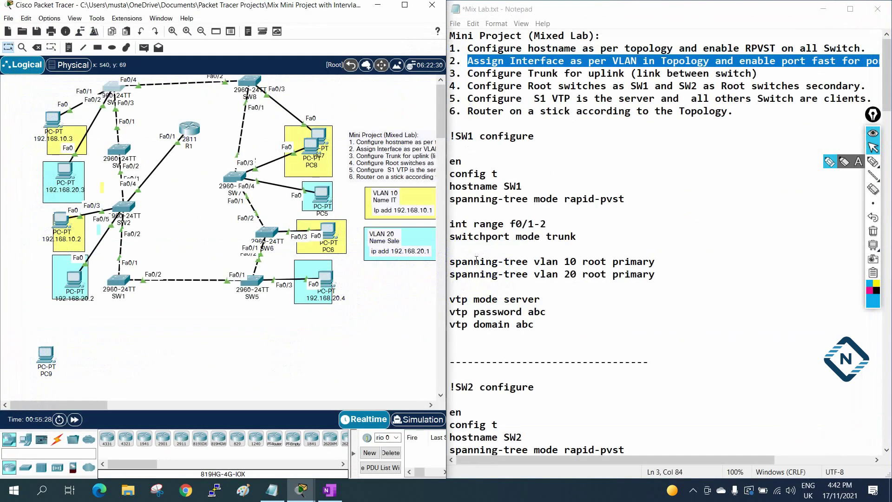
pyautogui.click(111, 84)
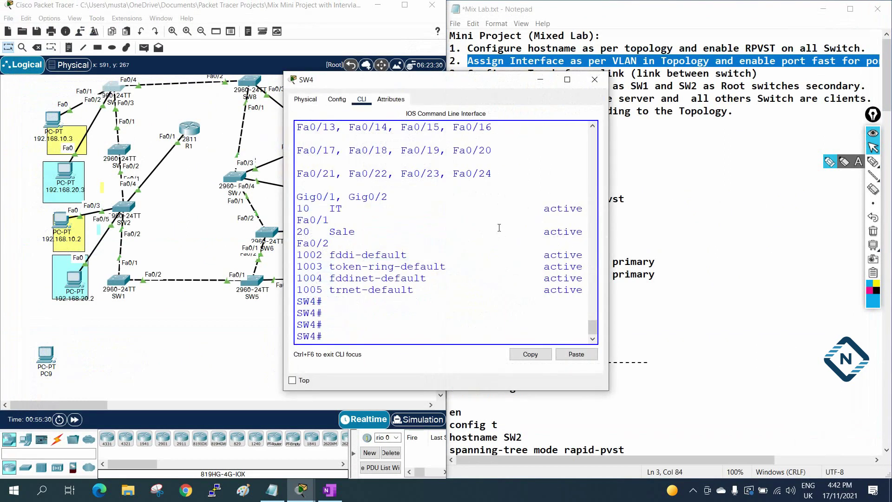
pyautogui.click(595, 80)
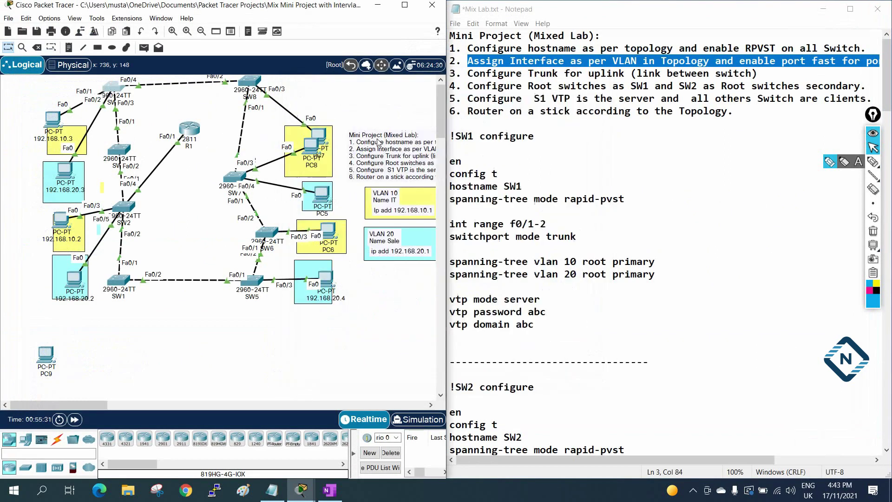
# Step: Open SW8's command line maximized, run sh vlan br, highlight the VLAN 10 port assignment and close the window
pyautogui.click(257, 88)
pyautogui.click(566, 89)
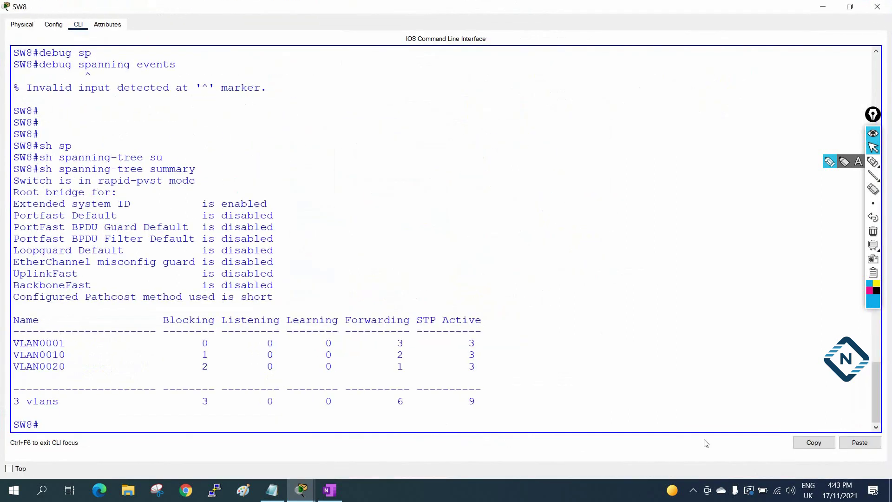
pyautogui.press('Return')
pyautogui.press('Return')
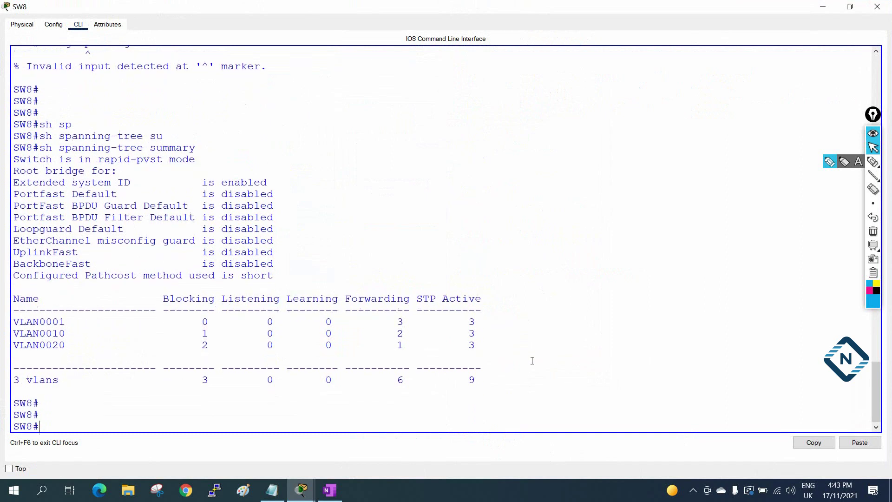
pyautogui.write('sh vlan br')
pyautogui.press('Return')
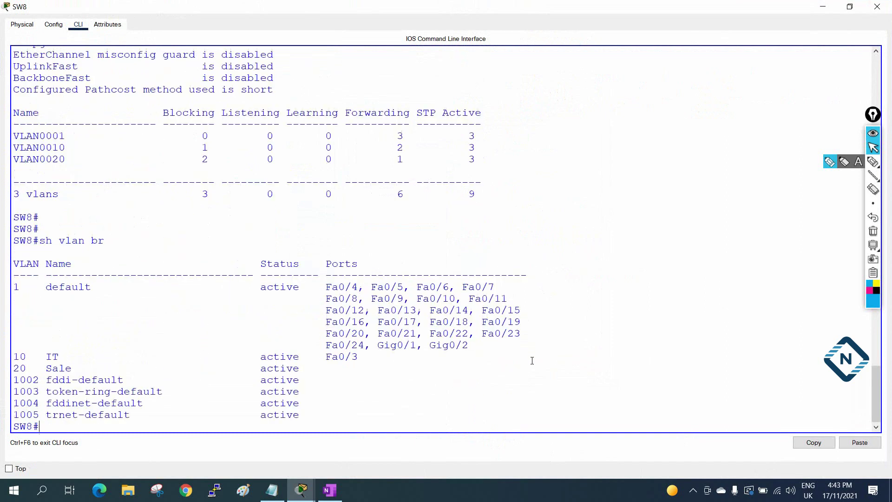
pyautogui.moveTo(384, 356); pyautogui.dragTo(267, 334)
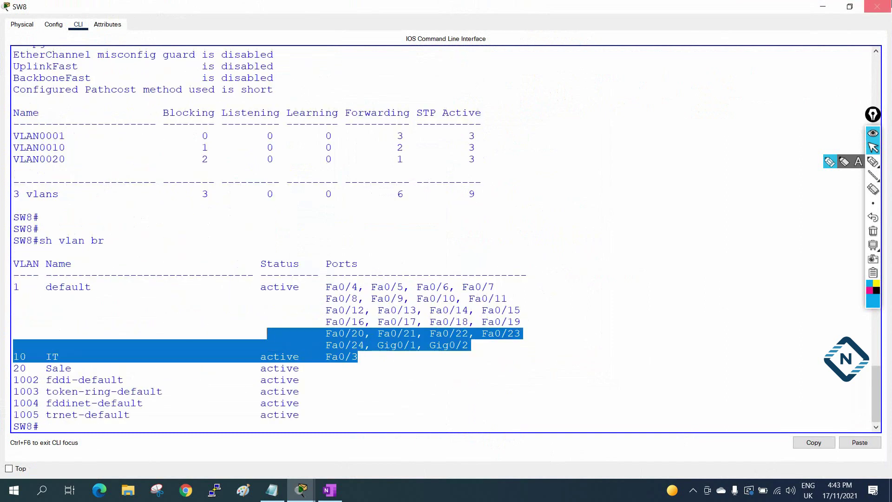
pyautogui.click(887, 3)
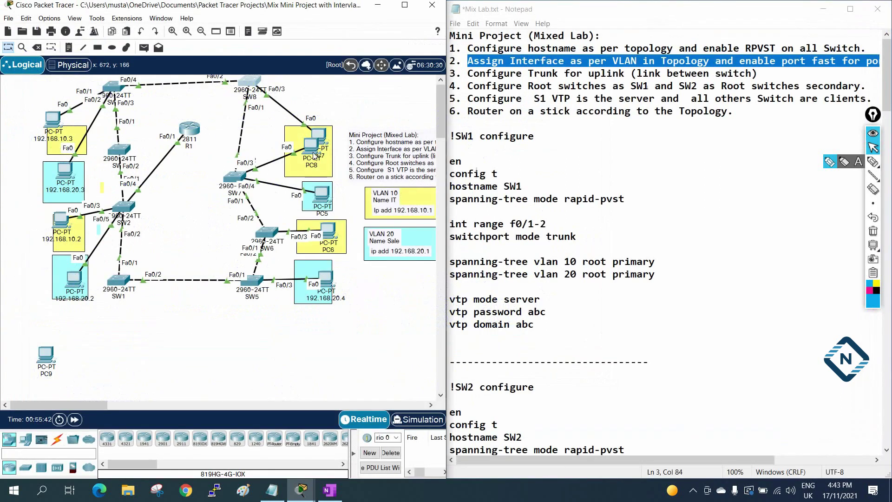
# Step: Open SW7's command line, run sh vlan br, and examine the ports of VLANs 10 and 20 in a maximized window
pyautogui.click(234, 177)
pyautogui.click(492, 171)
pyautogui.moveTo(492, 171); pyautogui.dragTo(510, 150)
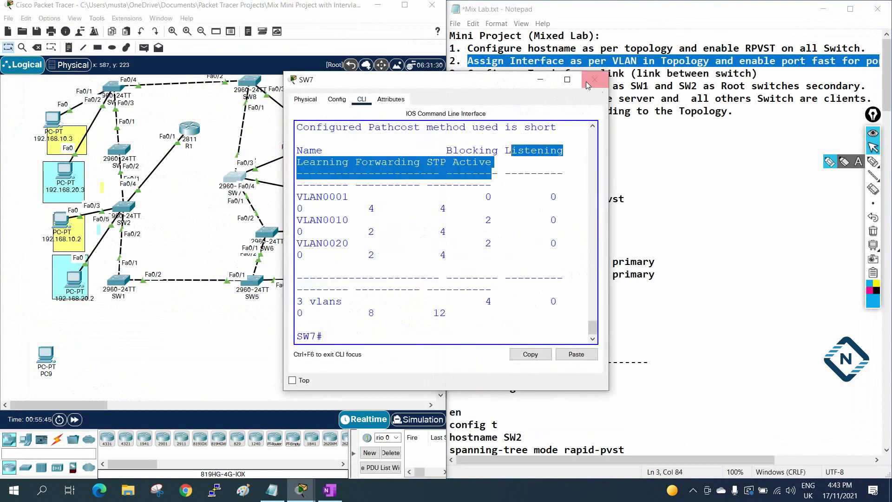
pyautogui.write('sh')
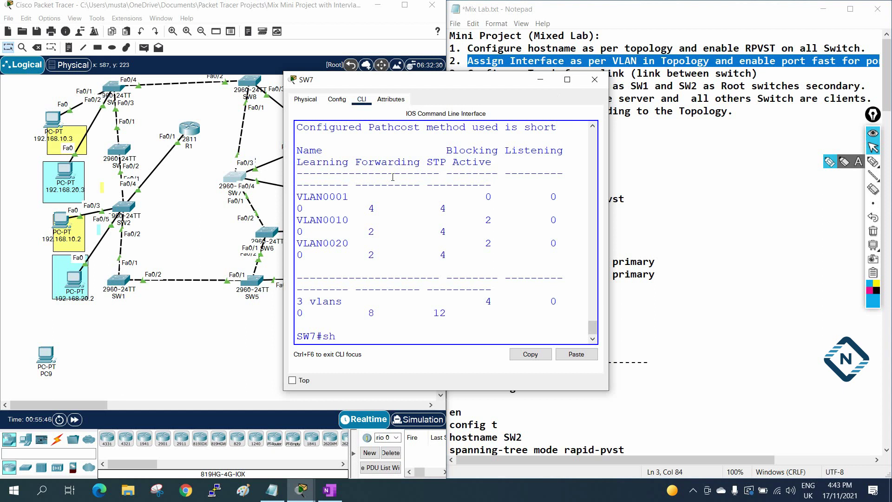
pyautogui.write(' vlan b')
pyautogui.press('Return')
pyautogui.press('Return')
pyautogui.press('Return')
pyautogui.press('Return')
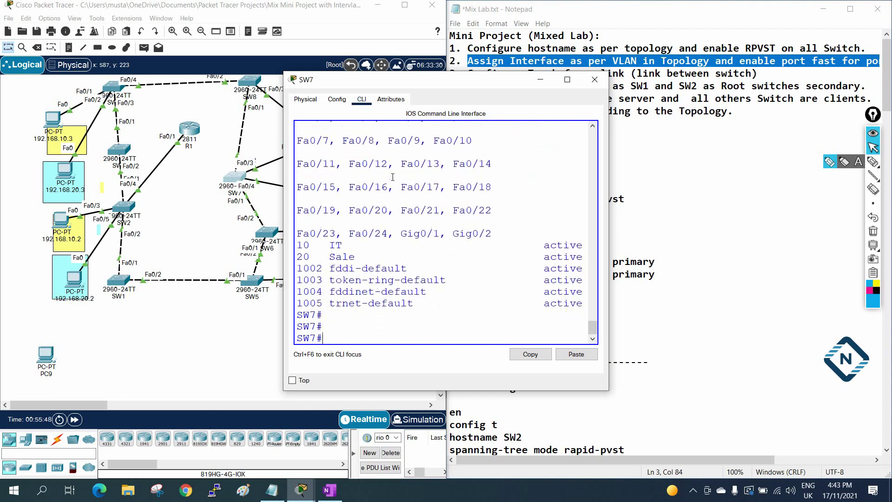
pyautogui.click(568, 80)
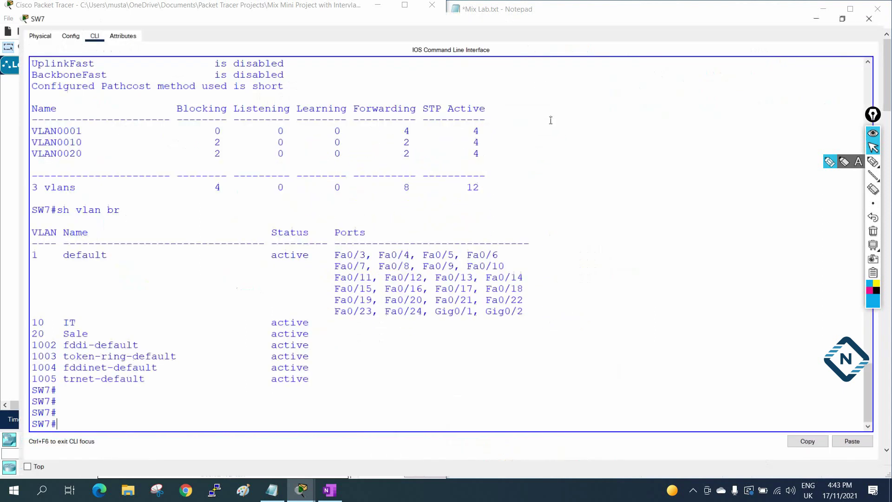
pyautogui.moveTo(344, 324)
pyautogui.mouseDown()
pyautogui.moveTo(303, 320)
pyautogui.moveTo(339, 333)
pyautogui.moveTo(338, 317)
pyautogui.mouseUp()
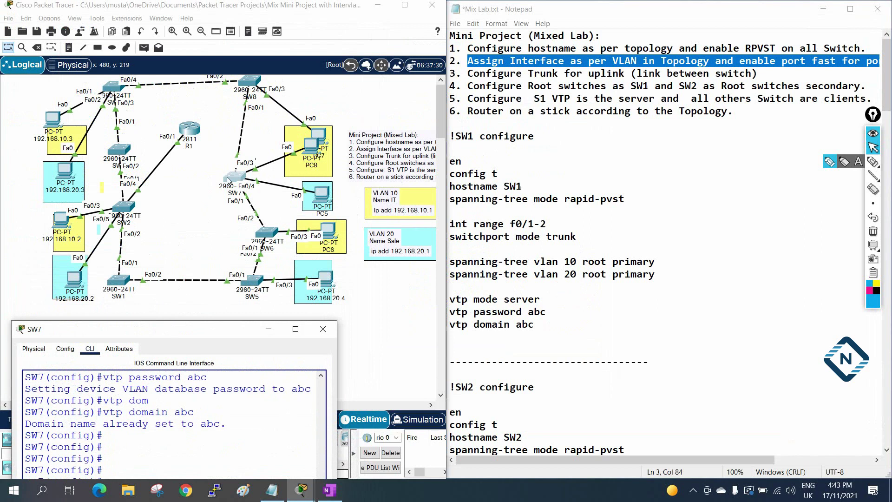
# Step: Move SW7 slightly upward in the topology and nudge PC8 and the PC5 area to reveal the port labels
pyautogui.moveTo(228, 180)
pyautogui.mouseDown()
pyautogui.moveTo(209, 173)
pyautogui.moveTo(228, 167)
pyautogui.mouseUp()
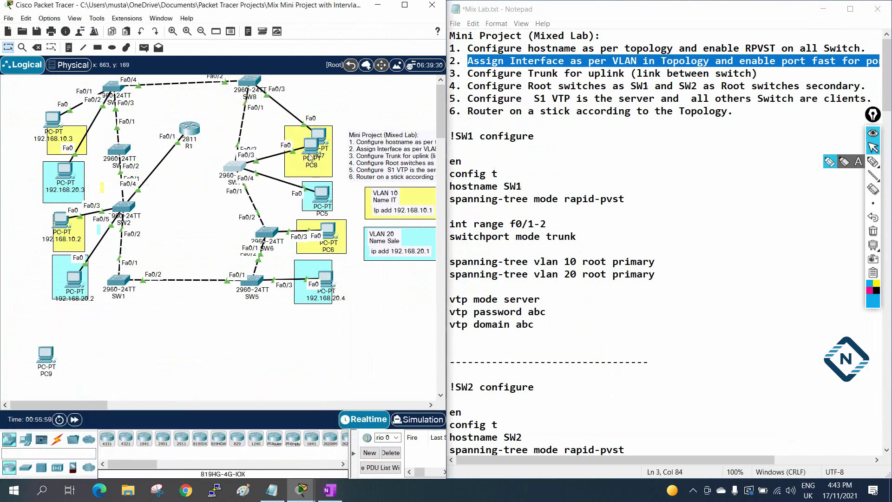
pyautogui.moveTo(306, 153)
pyautogui.mouseDown()
pyautogui.moveTo(297, 163)
pyautogui.moveTo(309, 156)
pyautogui.mouseUp()
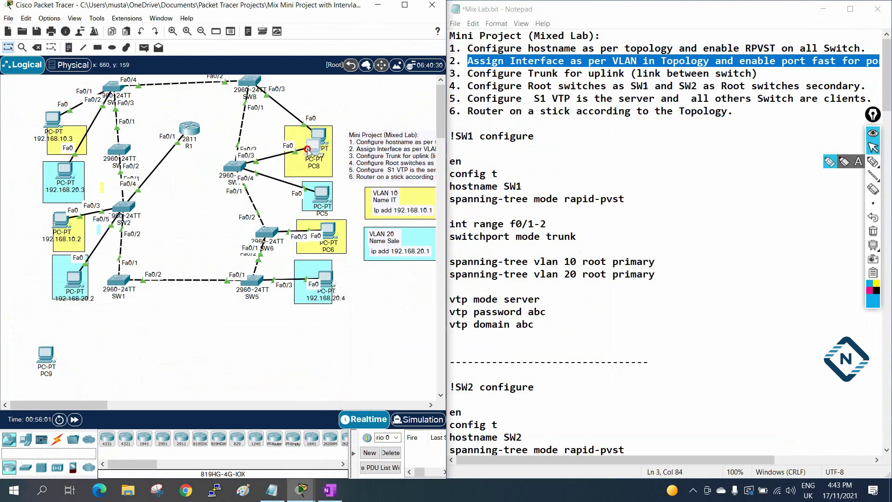
pyautogui.moveTo(312, 189)
pyautogui.mouseDown()
pyautogui.moveTo(335, 172)
pyautogui.moveTo(320, 195)
pyautogui.mouseUp()
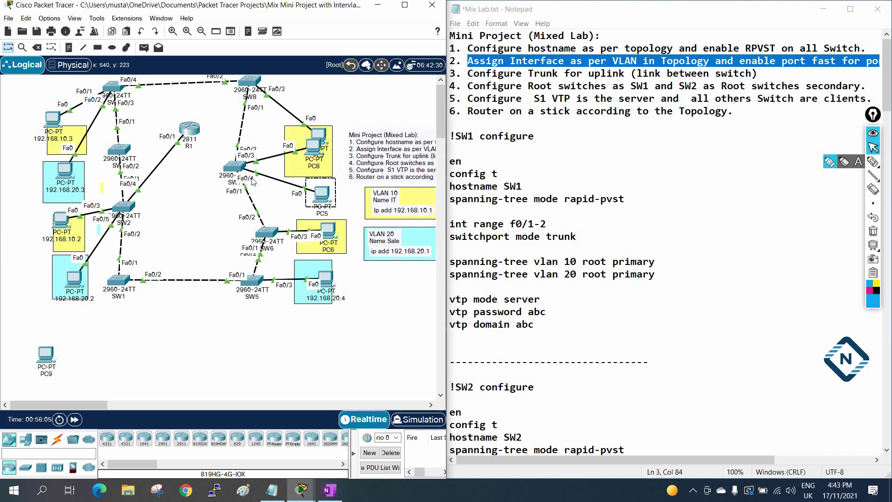
# Step: Shift PC5 slightly in the topology and bring SW7's already open command line window up over the workspace
pyautogui.click(266, 193)
pyautogui.moveTo(317, 198)
pyautogui.mouseDown()
pyautogui.moveTo(331, 171)
pyautogui.moveTo(326, 192)
pyautogui.mouseUp()
pyautogui.click(302, 491)
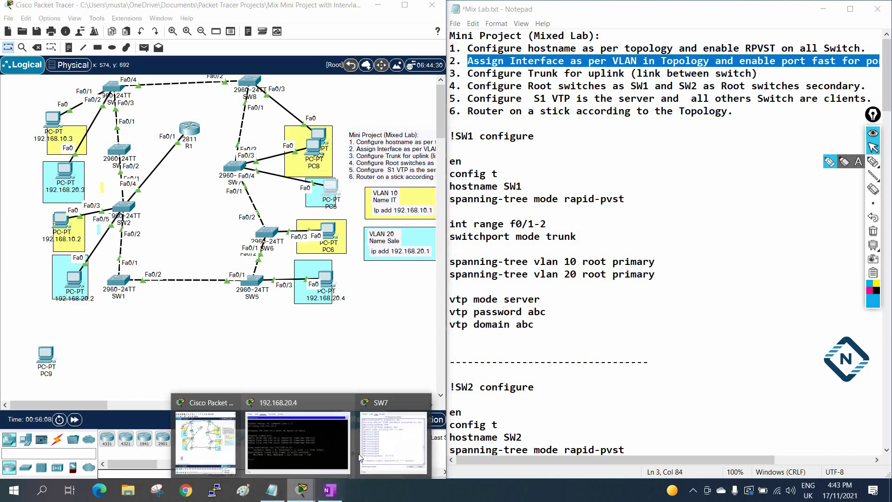
pyautogui.click(377, 439)
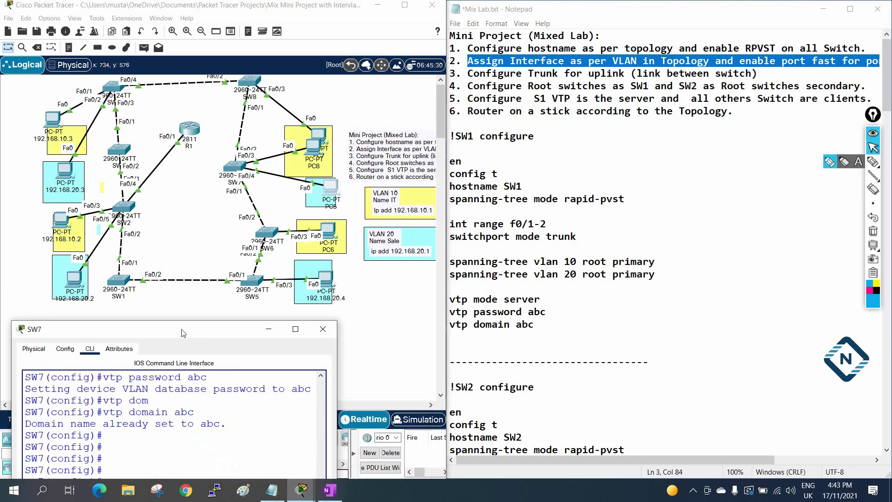
pyautogui.moveTo(183, 331); pyautogui.dragTo(228, 105)
# Step: Find SW7's section in the lab notes and highlight its int range f0/3-4 and spanning-tree portfast lines
pyautogui.scroll(-19, 464, 270)
pyautogui.scroll(-15, 464, 269)
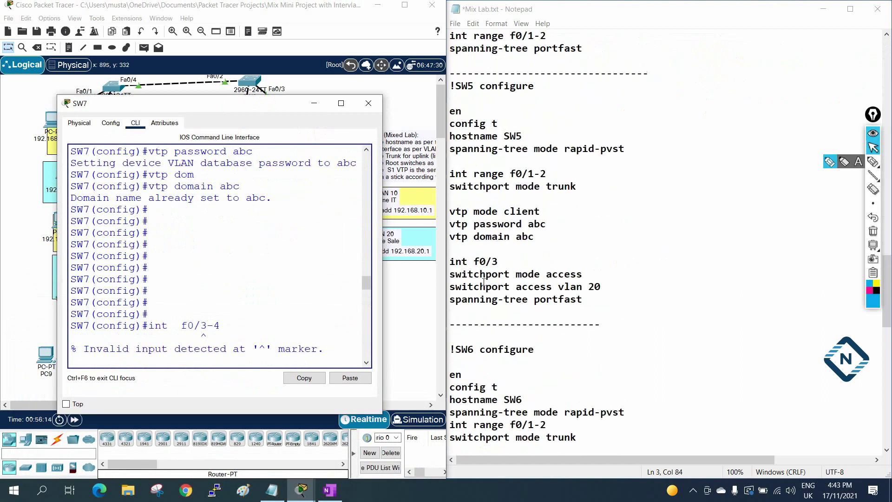
pyautogui.scroll(-13, 483, 281)
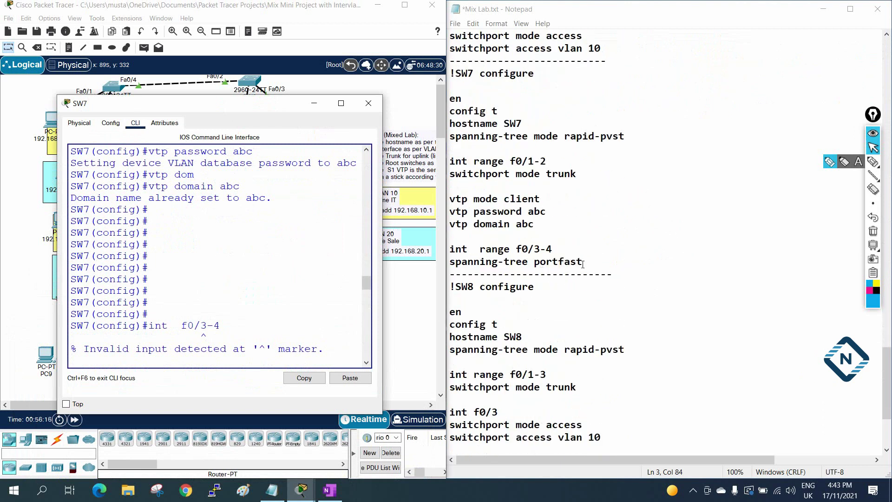
pyautogui.moveTo(583, 264); pyautogui.dragTo(442, 247)
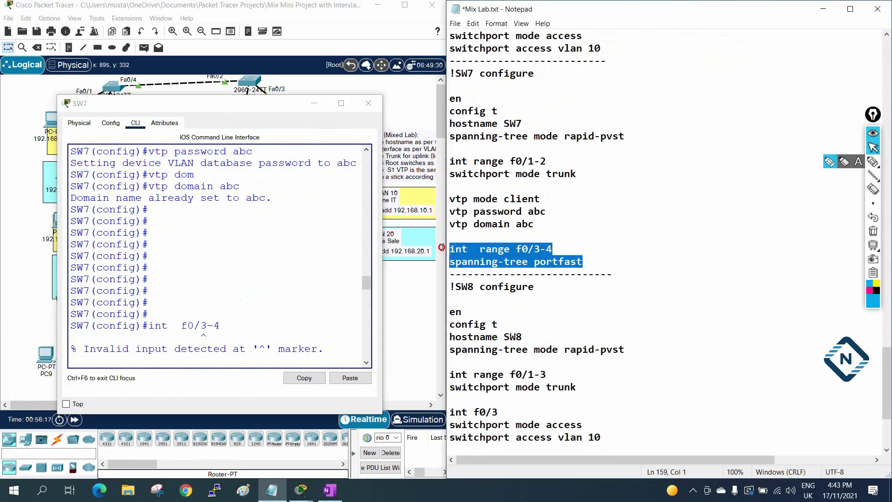
pyautogui.scroll(1, 541, 257)
pyautogui.scroll(3, 596, 269)
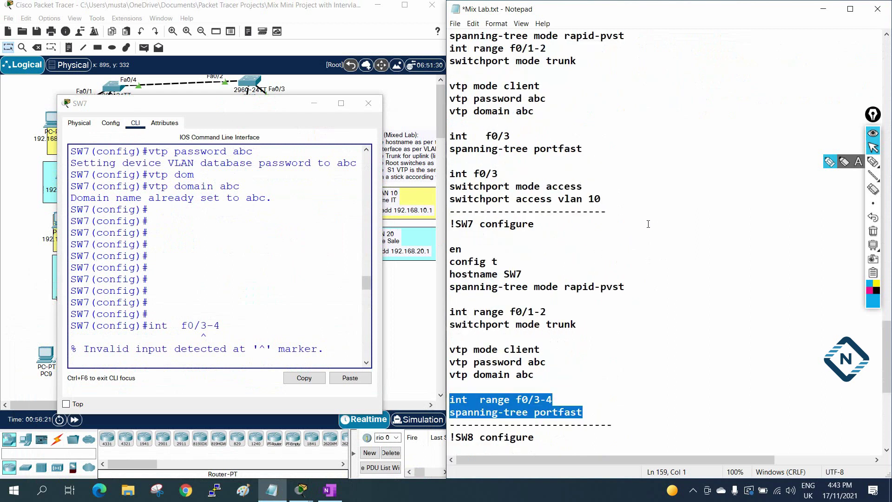
# Step: Copy SW6's int f0/3 access VLAN 10 block from the lab notes and put SW7's window away to nudge PC8
pyautogui.moveTo(623, 203); pyautogui.dragTo(443, 171)
pyautogui.hotkey('ctrl', 'c')
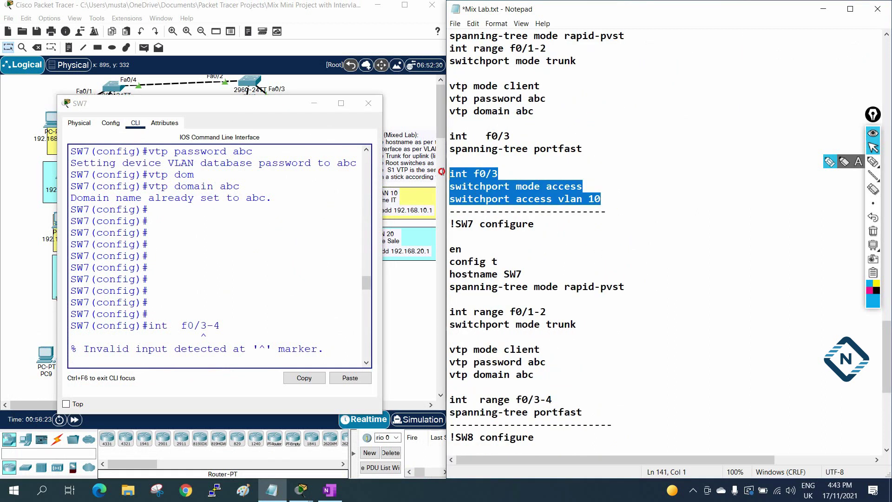
pyautogui.scroll(-3, 613, 219)
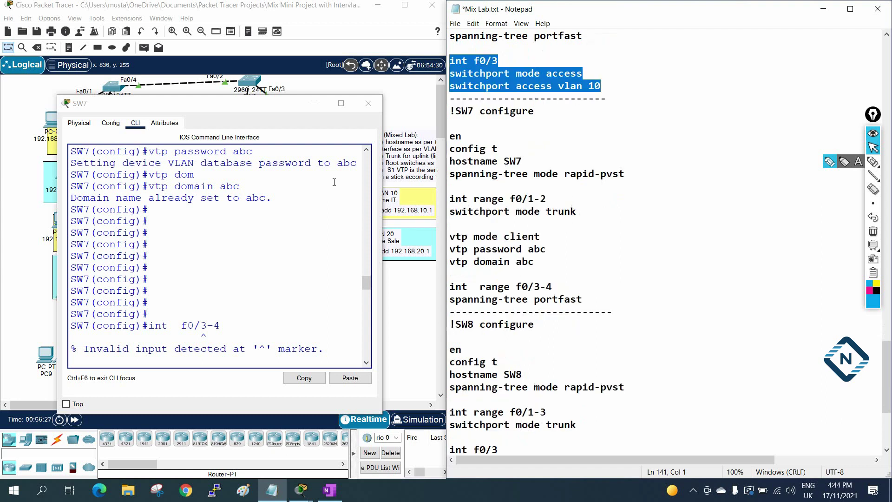
pyautogui.scroll(-18, 330, 192)
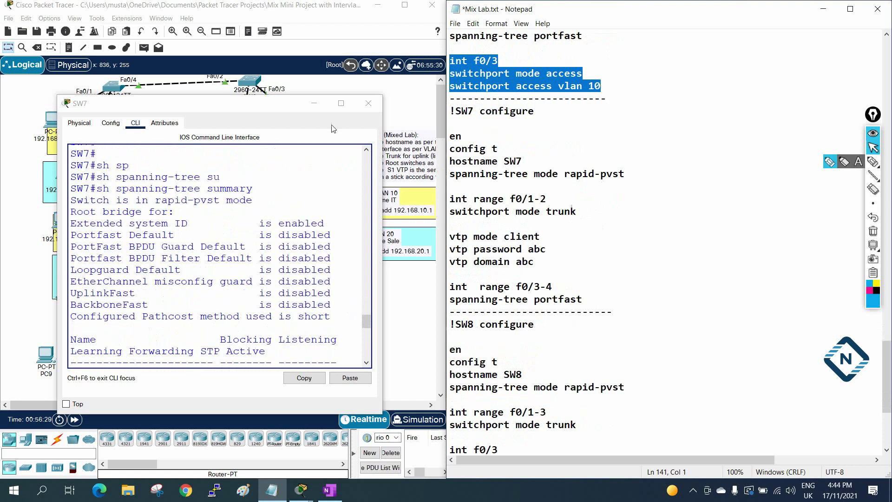
pyautogui.click(325, 107)
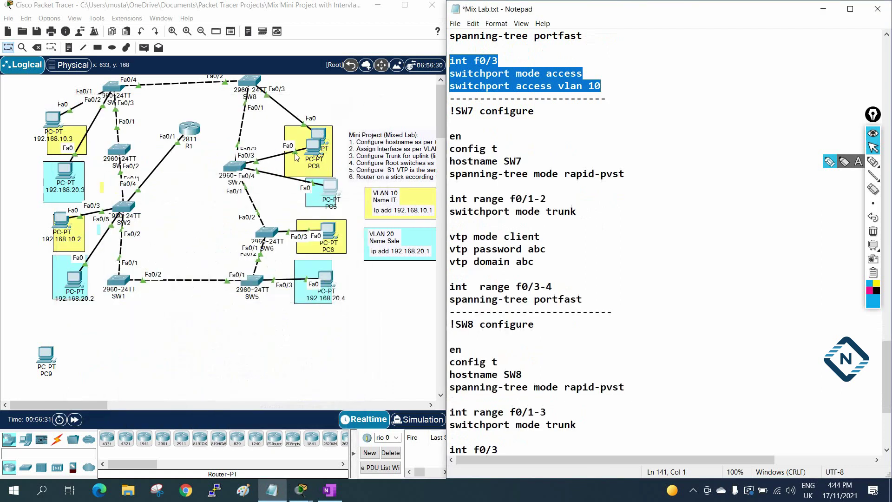
pyautogui.moveTo(315, 152)
pyautogui.mouseDown()
pyautogui.moveTo(288, 139)
pyautogui.moveTo(303, 158)
pyautogui.moveTo(314, 155)
pyautogui.mouseUp()
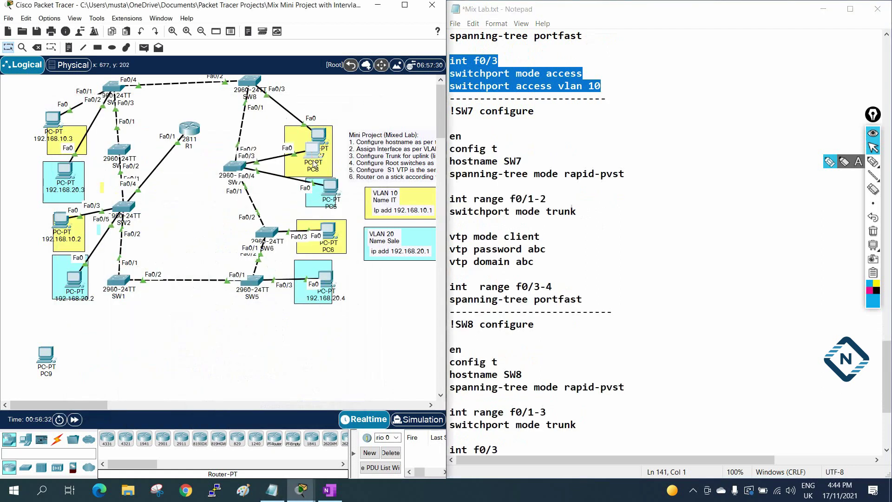
pyautogui.scroll(-4, 686, 312)
pyautogui.scroll(4, 686, 311)
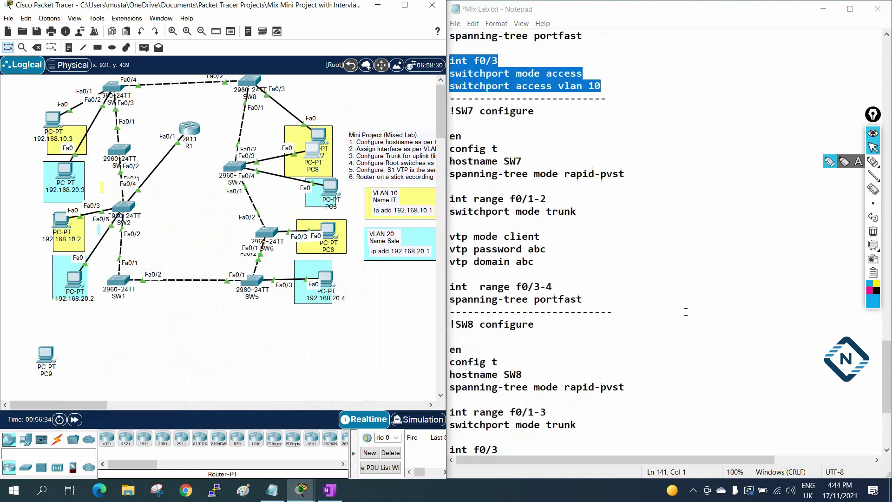
# Step: Paste the int f0/3 access VLAN 10 block below the portfast line of SW7's section, set off by blank lines
pyautogui.click(611, 294)
pyautogui.press('Return')
pyautogui.press('Return')
pyautogui.press('Return')
pyautogui.press('Return')
pyautogui.hotkey('ctrl', 'v')
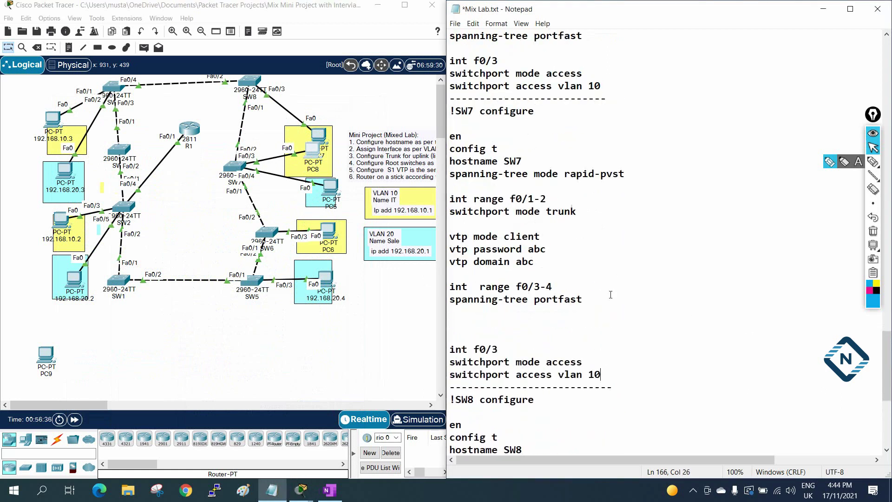
pyautogui.press('Return')
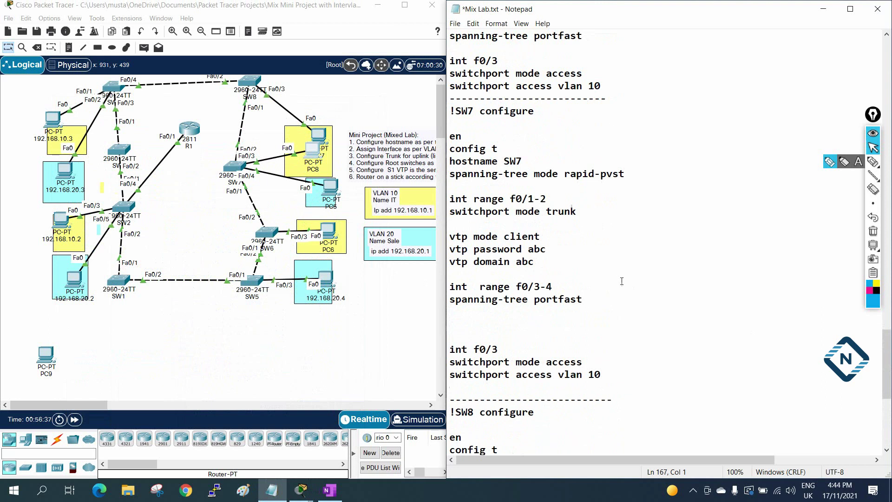
# Step: Reposition PC8 and PC5, and add a second access block to SW7's notes for int f0/4 in VLAN 20
pyautogui.moveTo(311, 155); pyautogui.dragTo(318, 146)
pyautogui.moveTo(321, 182); pyautogui.dragTo(311, 191)
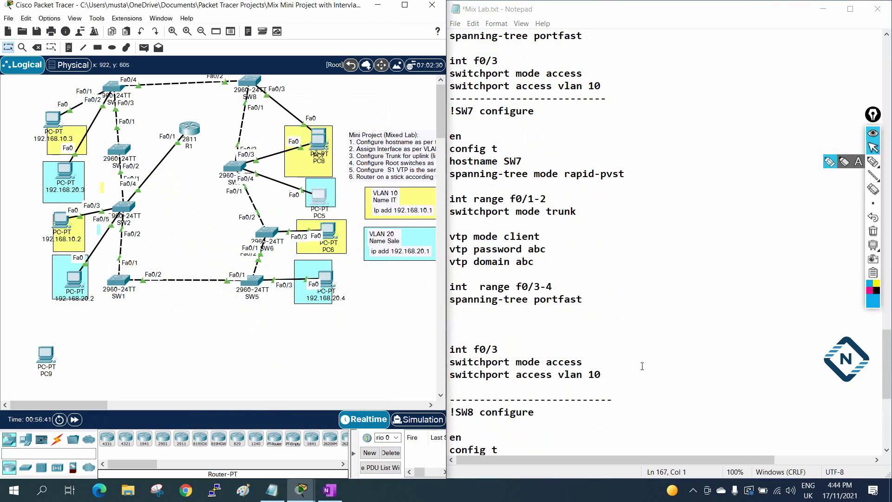
pyautogui.click(619, 386)
pyautogui.press('Return')
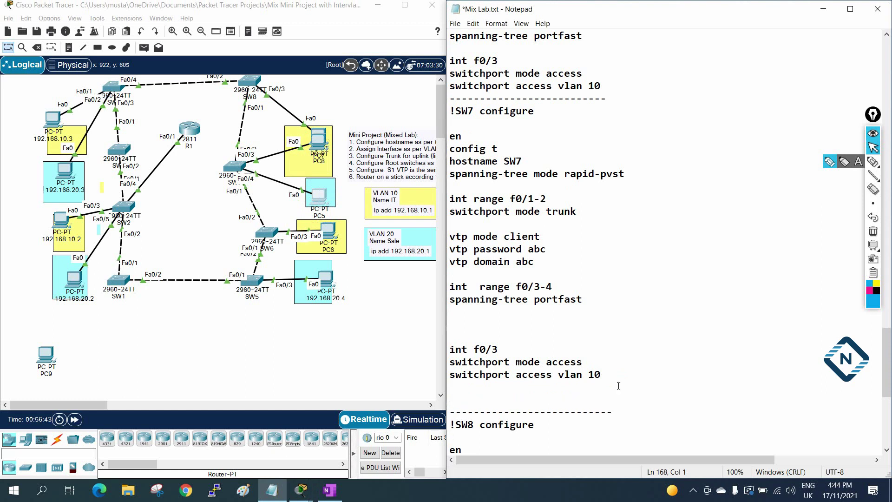
pyautogui.hotkey('ctrl', 'v')
pyautogui.scroll(-3, 547, 363)
pyautogui.moveTo(498, 299); pyautogui.dragTo(493, 299)
pyautogui.write('4')
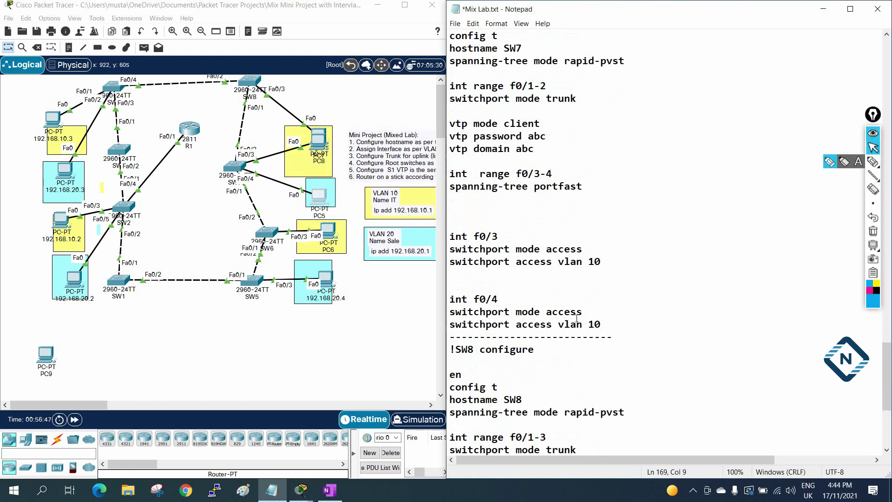
pyautogui.moveTo(594, 324); pyautogui.dragTo(584, 324)
pyautogui.write('2')
pyautogui.press('BackSpace')
pyautogui.write('2')
# Step: Copy SW7's int f0/3 and int f0/4 access blocks from the notes and move SW6 aside below SW7 in the topology
pyautogui.moveTo(602, 324); pyautogui.dragTo(434, 238)
pyautogui.press('super+c')
pyautogui.scroll(2, 560, 293)
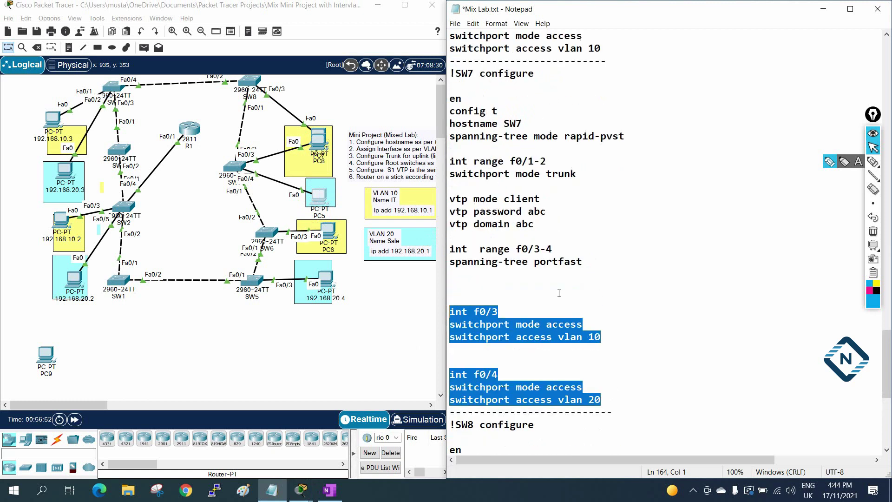
pyautogui.scroll(2, 559, 293)
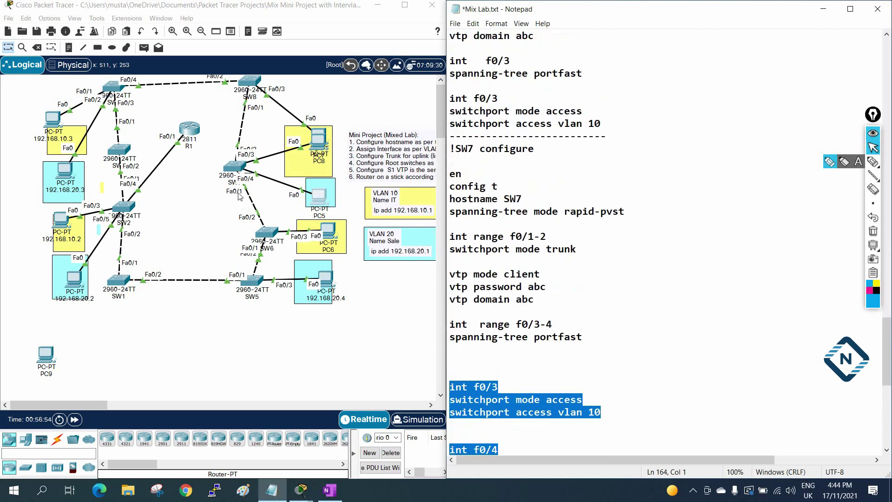
pyautogui.moveTo(264, 235); pyautogui.dragTo(223, 231)
# Step: In SW7's maximized command line, enter config t and paste the access commands assigning f0/3 to VLAN 10 and f0/4 to VLAN 20
pyautogui.click(234, 171)
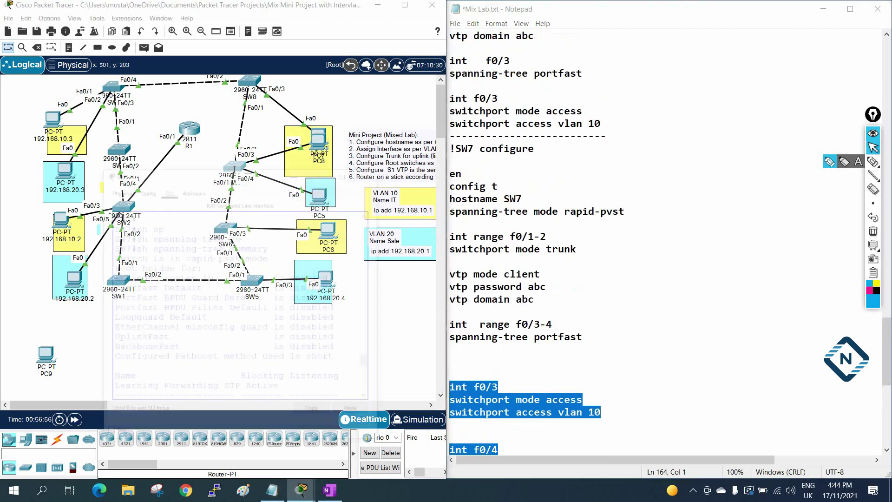
pyautogui.click(344, 108)
pyautogui.click(407, 196)
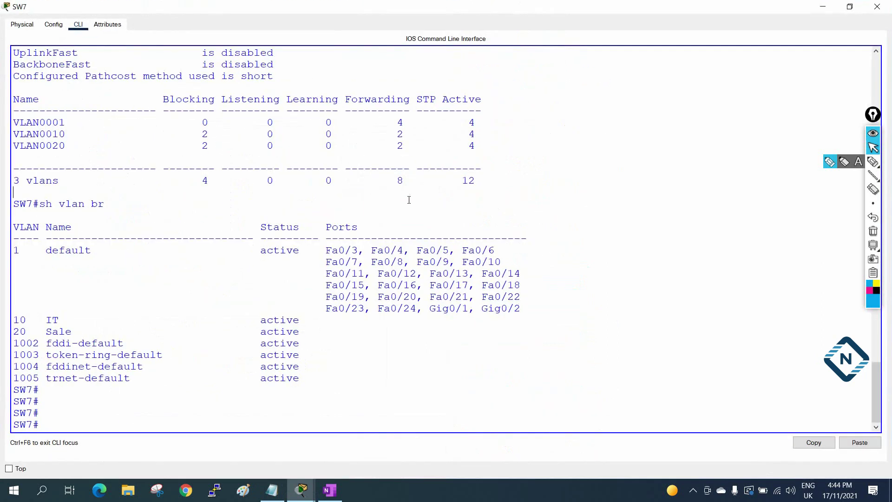
pyautogui.write('config t')
pyautogui.press('Return')
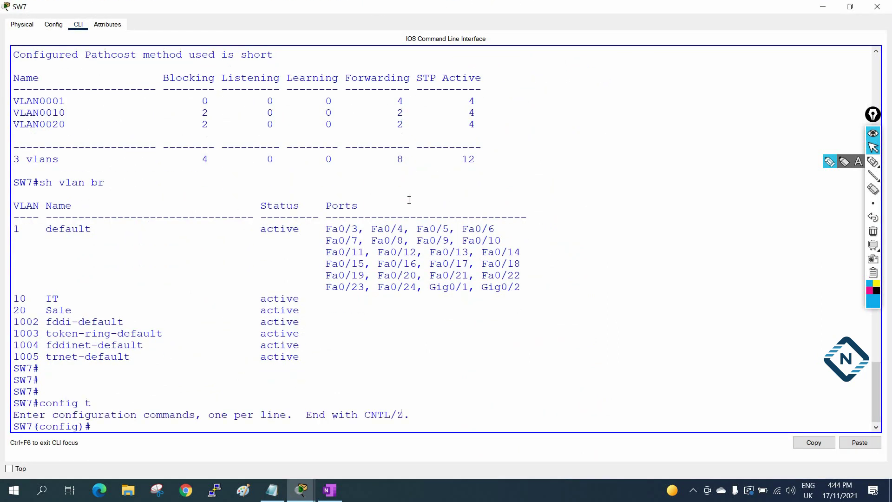
pyautogui.rightClick(408, 199)
pyautogui.click(434, 215)
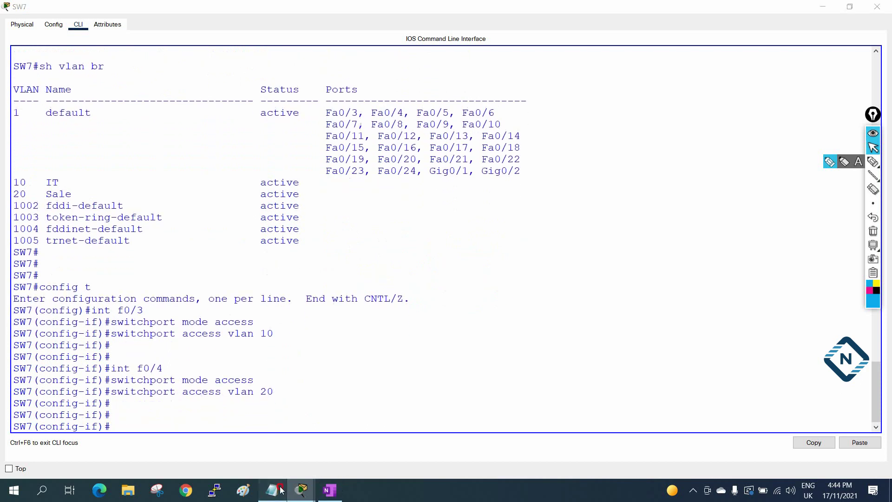
# Step: Highlight SW7's int range f0/3-4 portfast lines in the notes and exit configuration mode on SW7
pyautogui.click(271, 490)
pyautogui.moveTo(576, 338); pyautogui.dragTo(455, 312)
pyautogui.click(312, 357)
pyautogui.hotkey('ctrl', 'z')
pyautogui.press('Return')
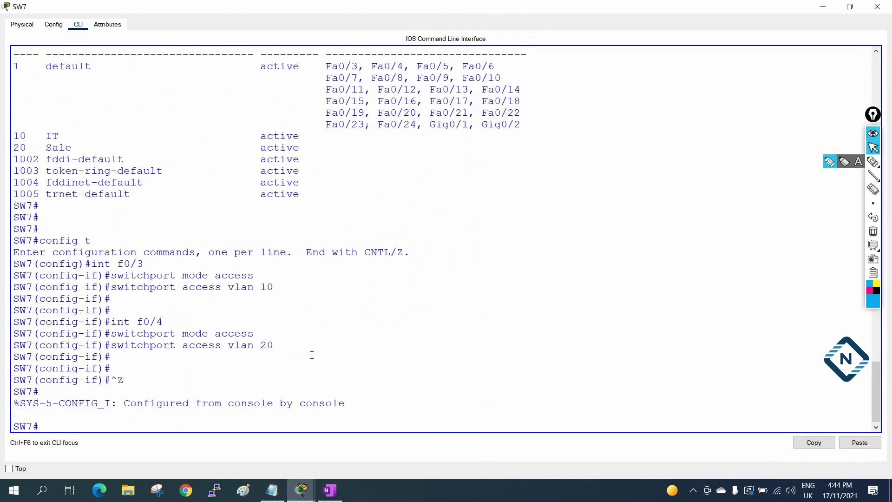
# Step: Check SW7's port assignments with sh vlan br, save its configuration with wr and close the window
pyautogui.press('Return')
pyautogui.press('Return')
pyautogui.write('sh vlan br')
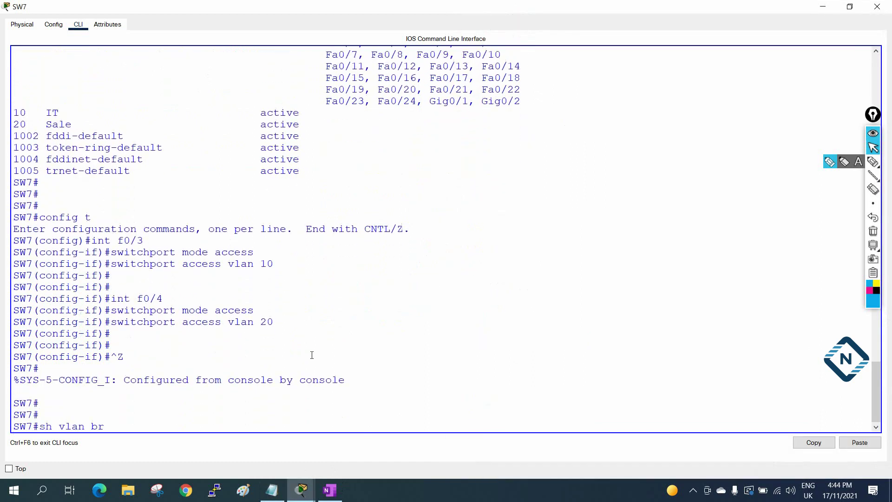
pyautogui.press('Return')
pyautogui.press('Return')
pyautogui.press('Return')
pyautogui.write('wr')
pyautogui.press('Return')
pyautogui.press('Return')
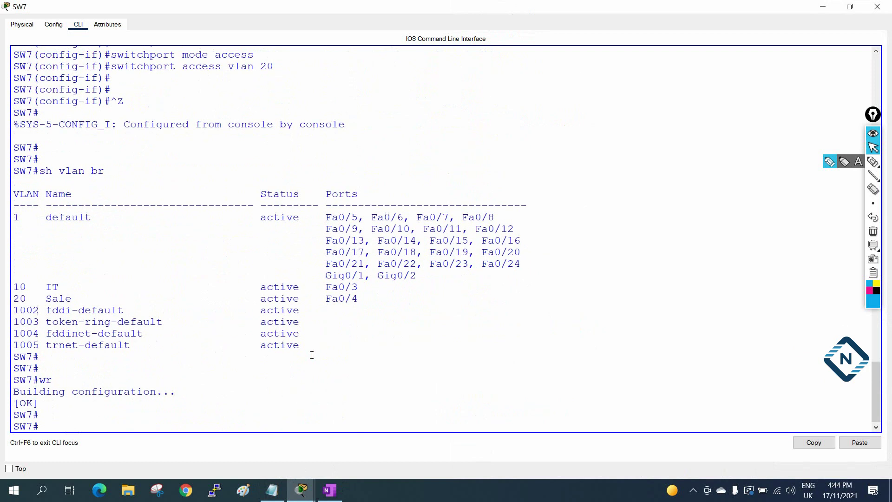
pyautogui.click(874, 8)
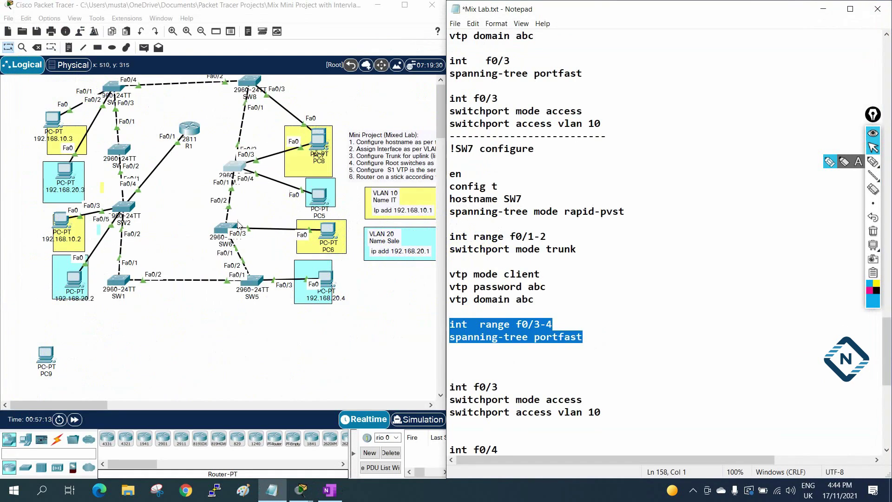
# Step: Open SW6's command line maximized, run sh vlan br to check its VLAN ports and close the window
pyautogui.click(223, 229)
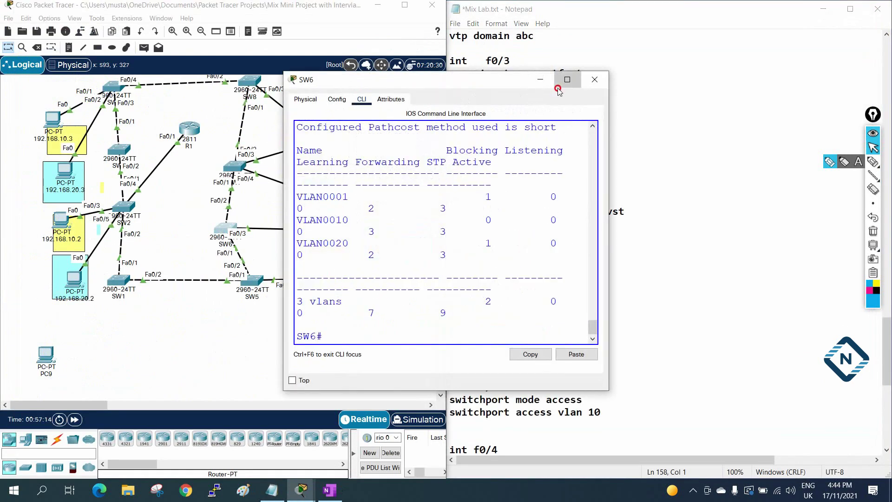
pyautogui.click(567, 80)
pyautogui.write('vlan br')
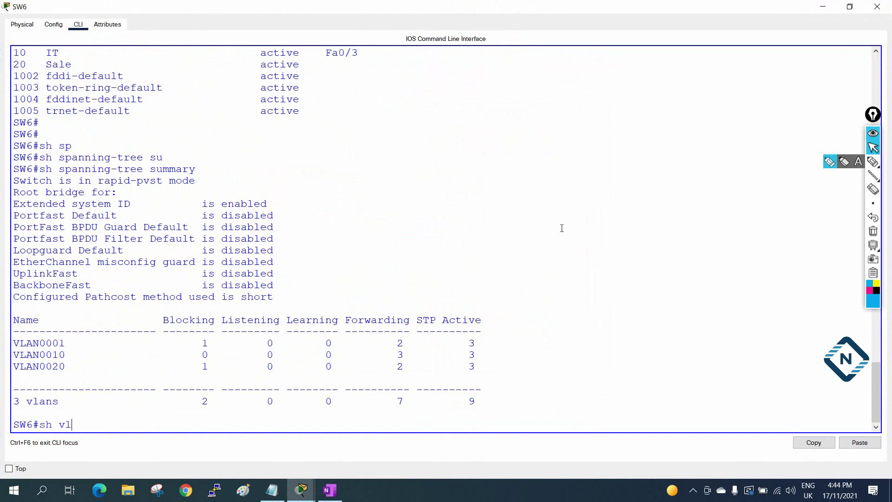
pyautogui.press('Return')
pyautogui.press('Return')
pyautogui.press('Return')
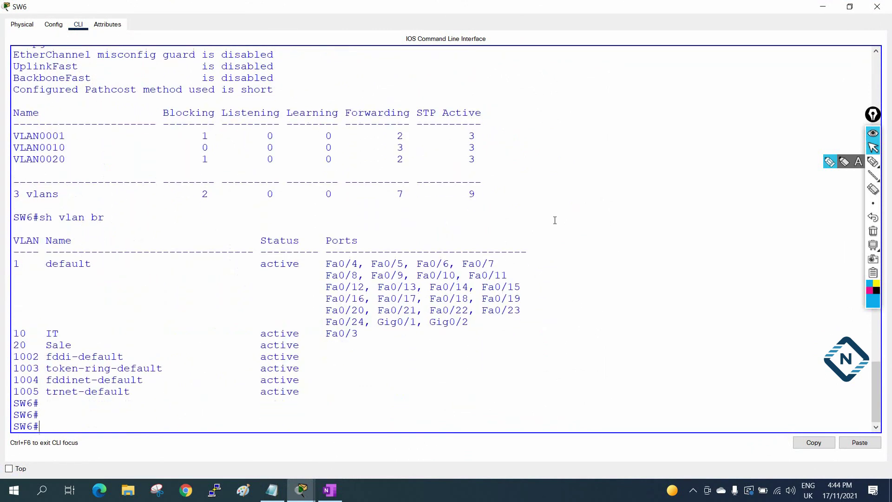
pyautogui.click(878, 7)
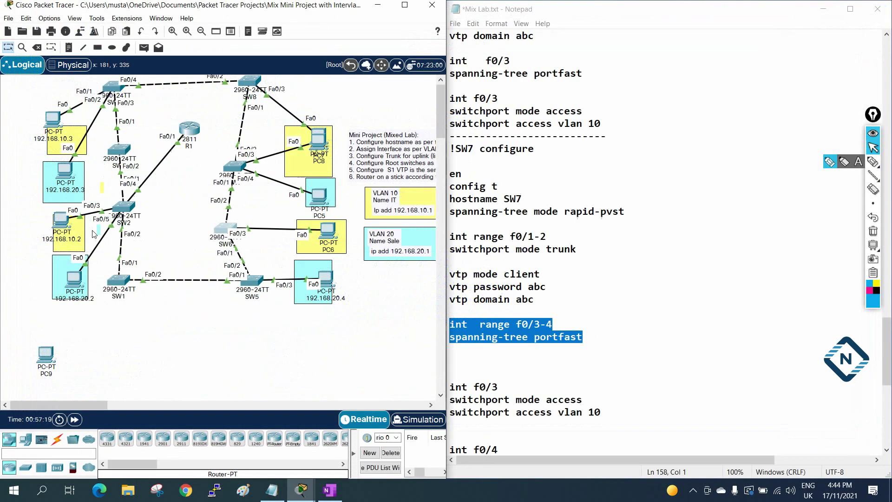
# Step: Open SW5's command line maximized, run sh vlan br to check its VLAN ports and close the window
pyautogui.click(245, 284)
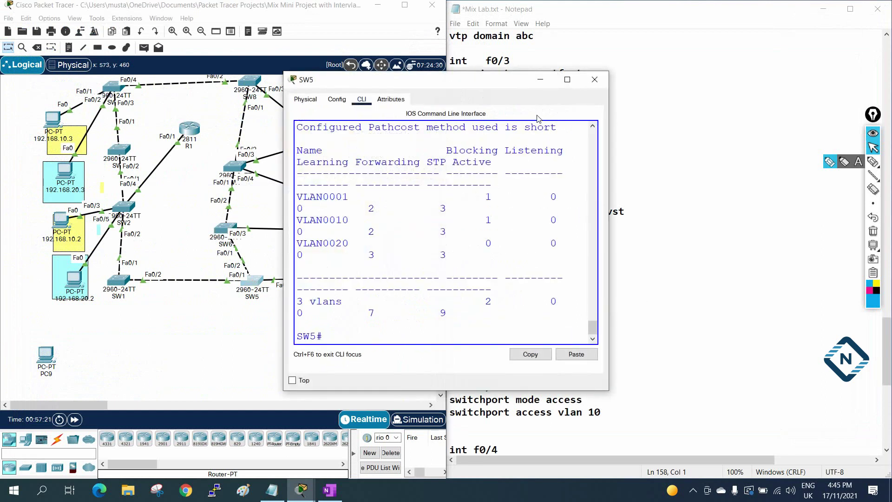
pyautogui.click(567, 80)
pyautogui.write('vlan br')
pyautogui.press('Return')
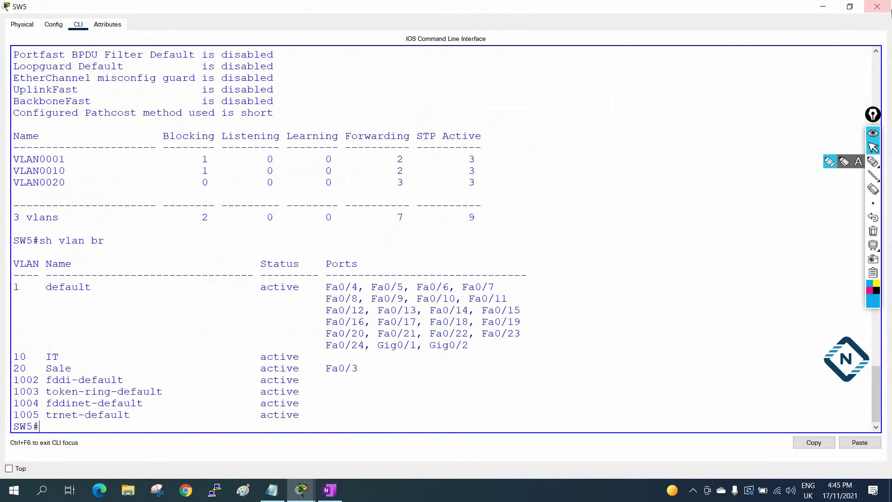
pyautogui.click(878, 6)
# Step: Highlight requirement 3, Configure Trunk for uplink, at the start of the Mix Lab notes and widen the notes window
pyautogui.scroll(-5, 615, 358)
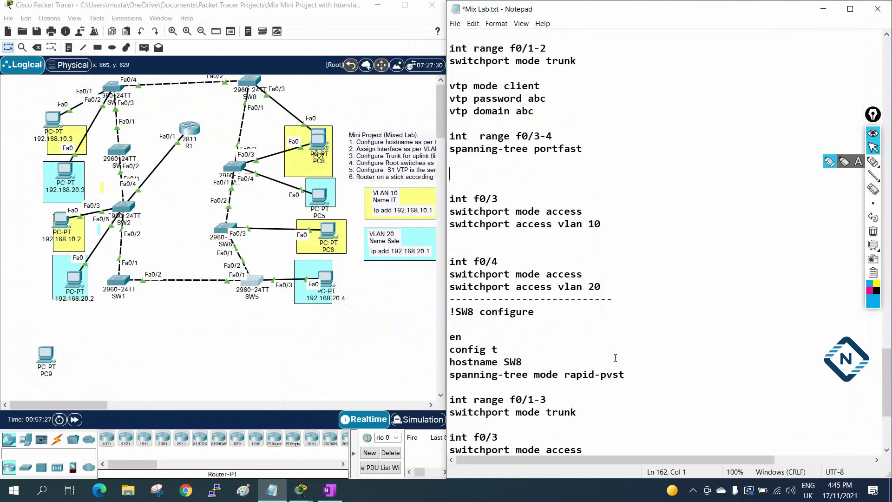
pyautogui.scroll(1, 613, 356)
pyautogui.scroll(20, 611, 353)
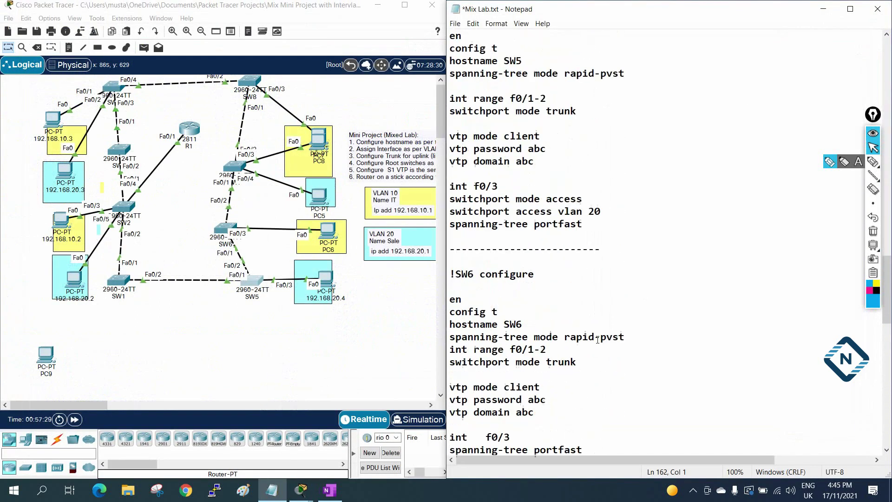
pyautogui.scroll(15, 591, 335)
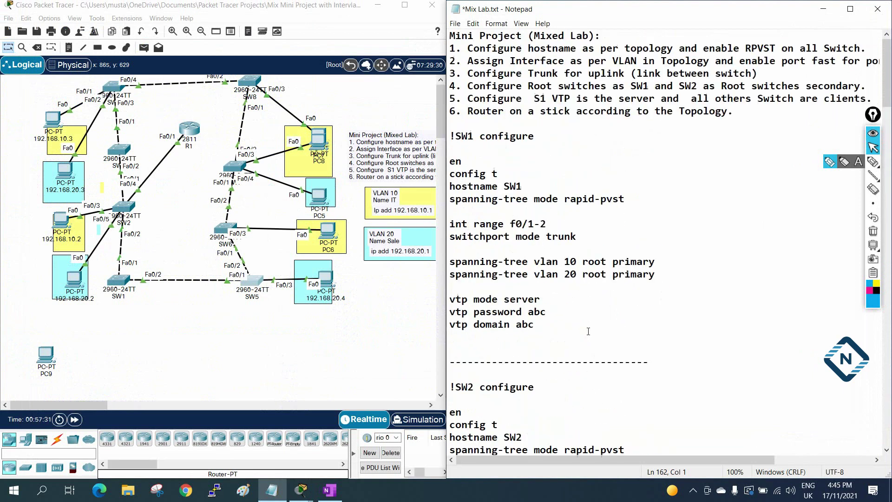
pyautogui.moveTo(452, 74); pyautogui.dragTo(794, 69)
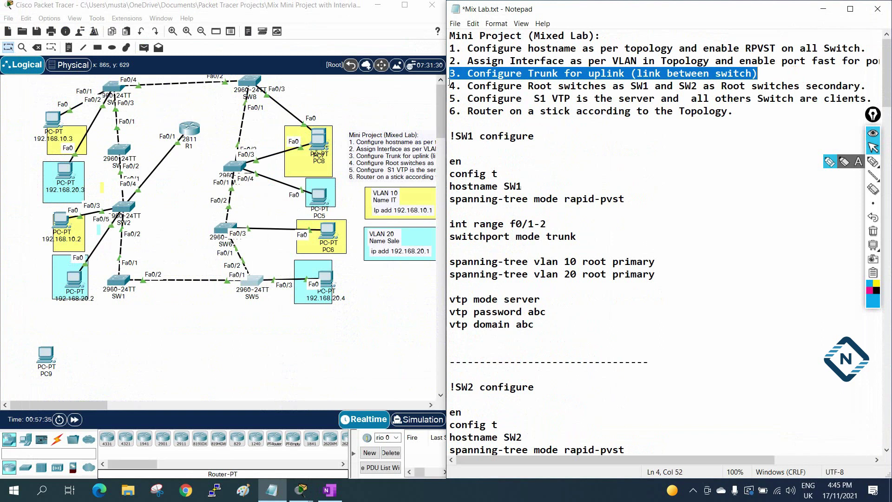
pyautogui.moveTo(444, 80); pyautogui.dragTo(367, 91)
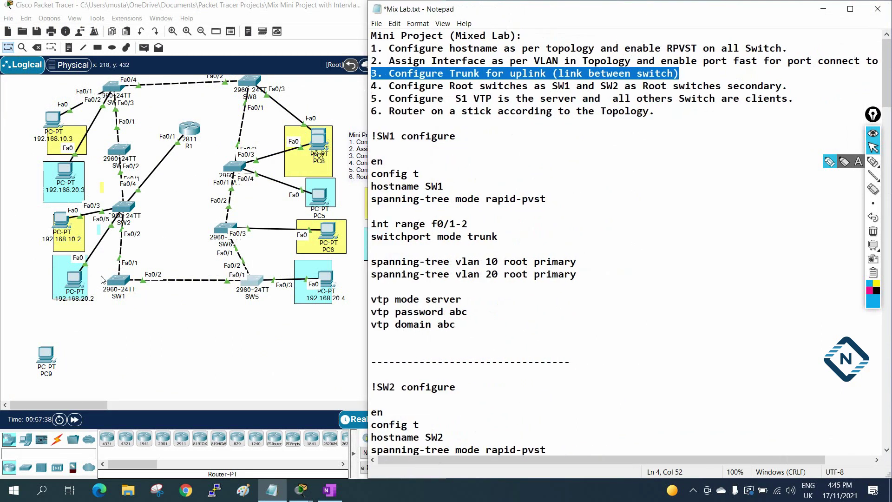
# Step: Open SW1's command line maximized, run sh int trunk, highlight the Fa0/1 and Fa0/2 trunk rows and close the window
pyautogui.click(117, 281)
pyautogui.click(567, 79)
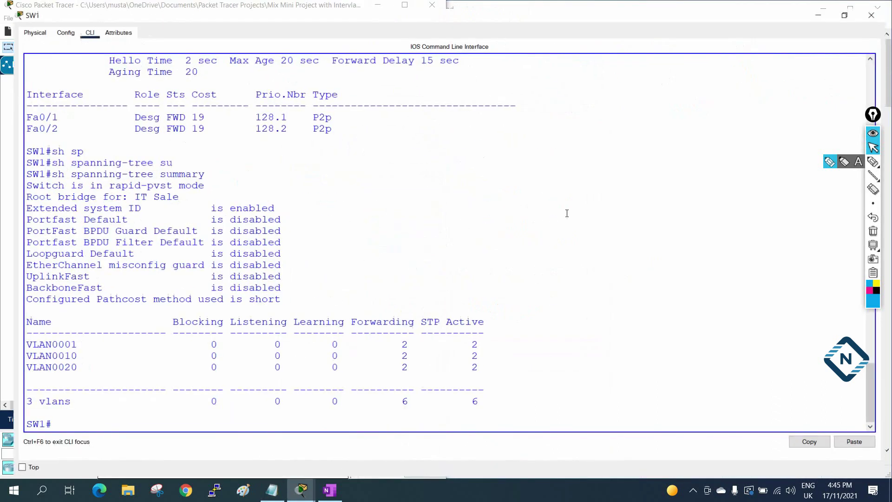
pyautogui.write('int ')
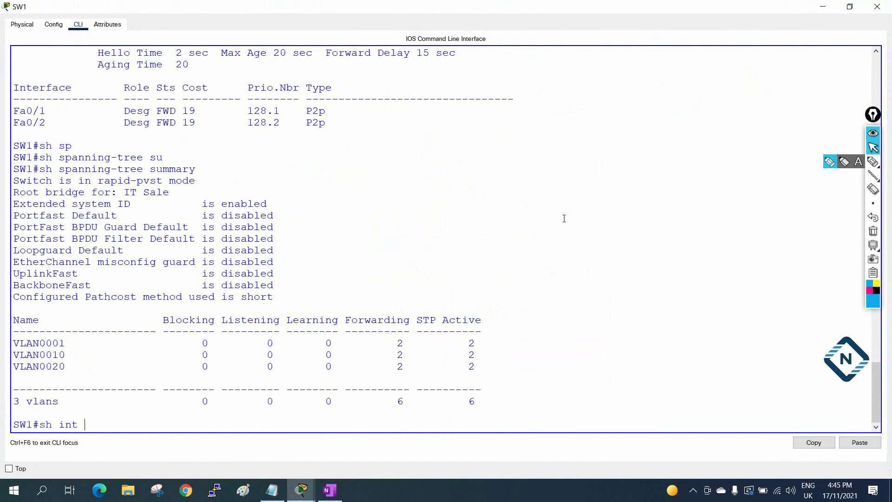
pyautogui.write('tr')
pyautogui.press('Tab')
pyautogui.press('Return')
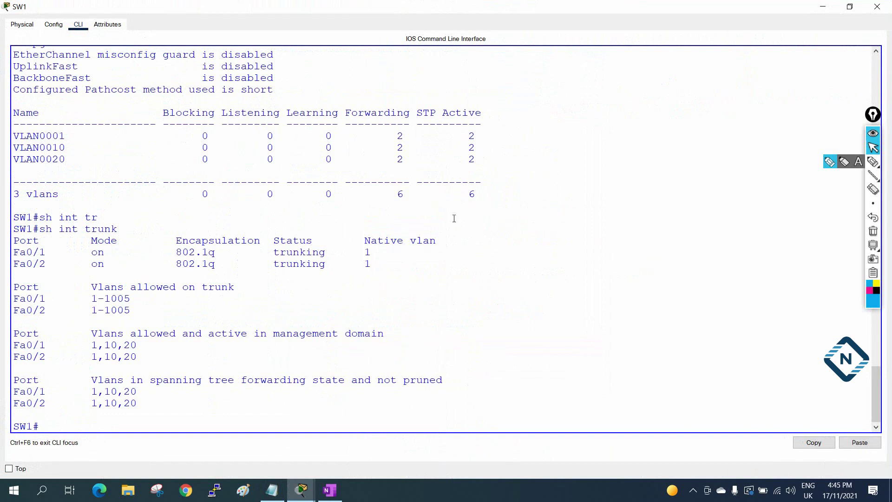
pyautogui.moveTo(65, 253); pyautogui.dragTo(1, 254)
pyautogui.moveTo(374, 266); pyautogui.dragTo(1, 256)
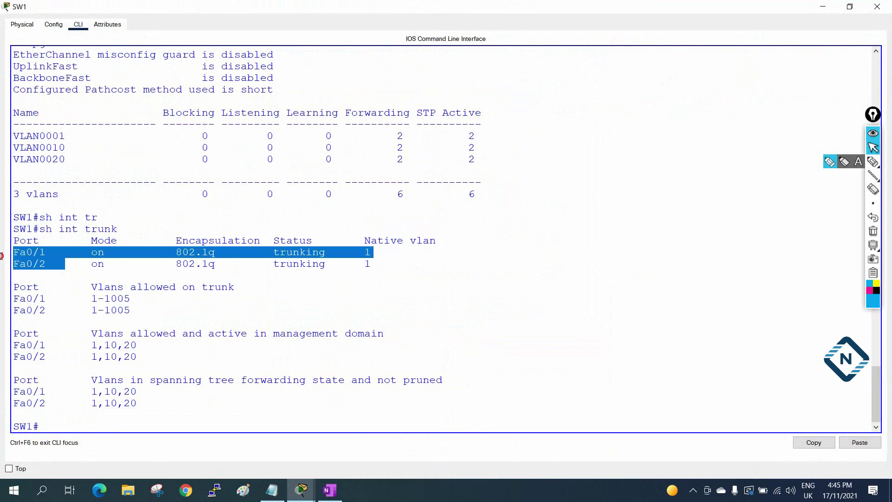
pyautogui.click(877, 6)
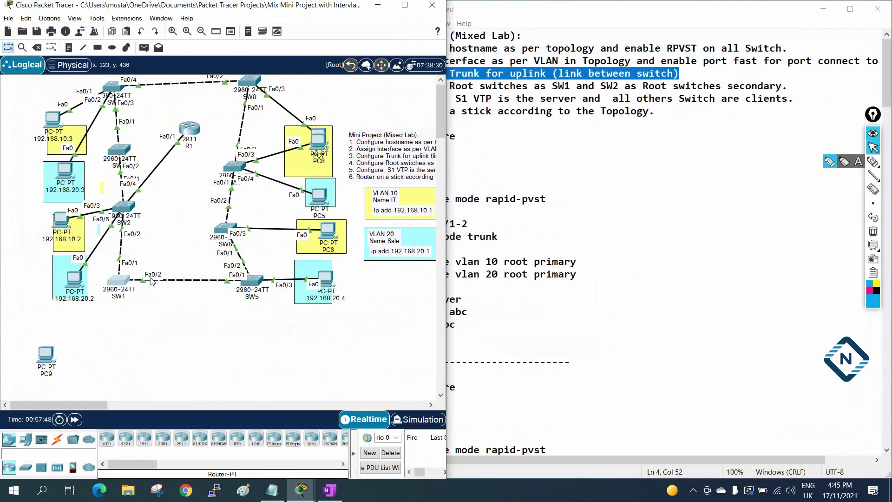
# Step: Open SW2's command line maximized, run sh int trunk to check its trunk ports and close the window
pyautogui.click(122, 214)
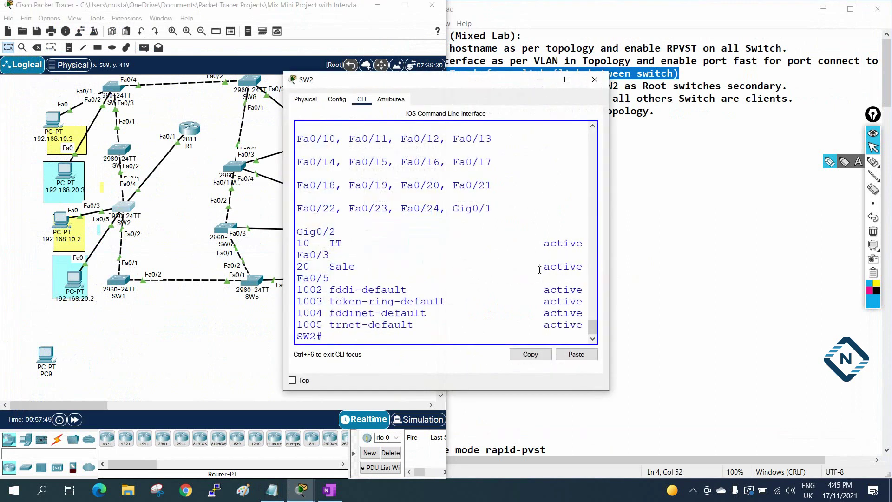
pyautogui.click(567, 79)
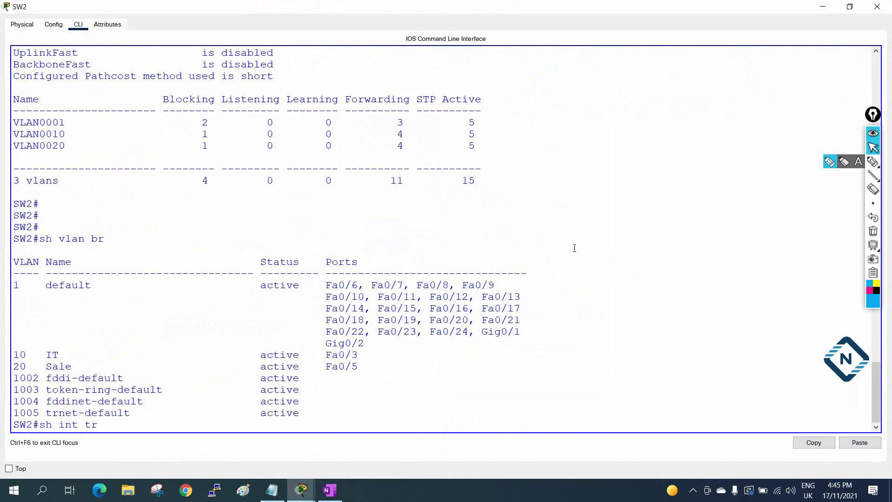
pyautogui.press('Tab')
pyautogui.press('Return')
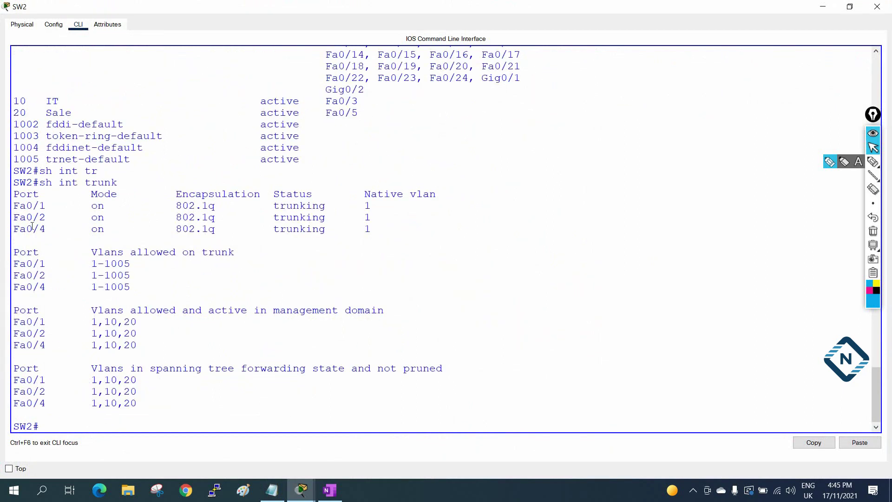
pyautogui.click(877, 7)
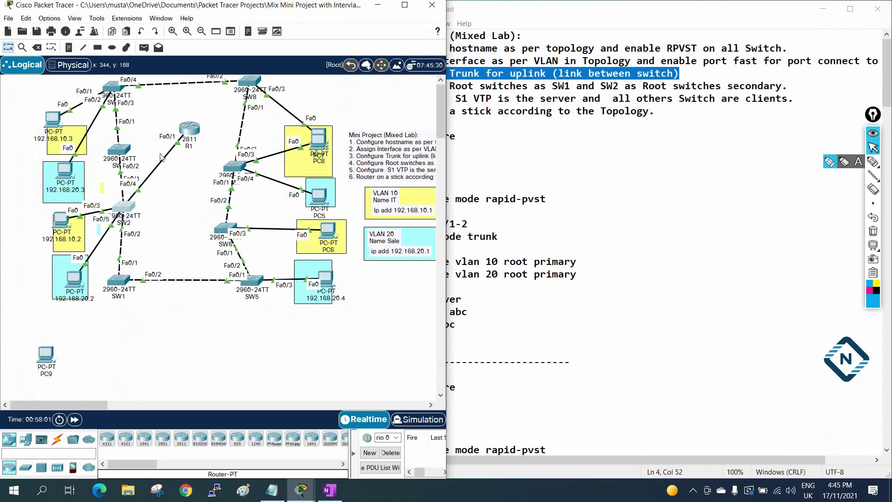
# Step: Move router R1 slightly right and switch SW3 slightly up in the topology to space out the link labels
pyautogui.moveTo(189, 134); pyautogui.dragTo(219, 135)
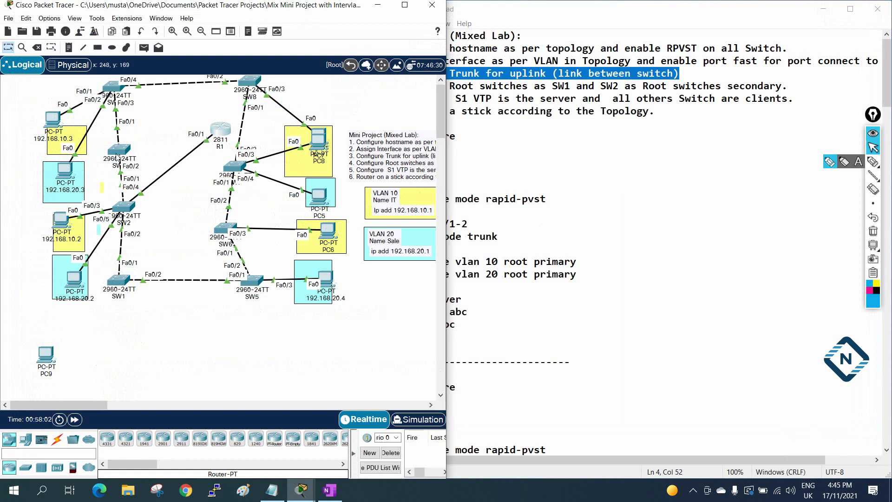
pyautogui.moveTo(118, 151); pyautogui.dragTo(122, 124)
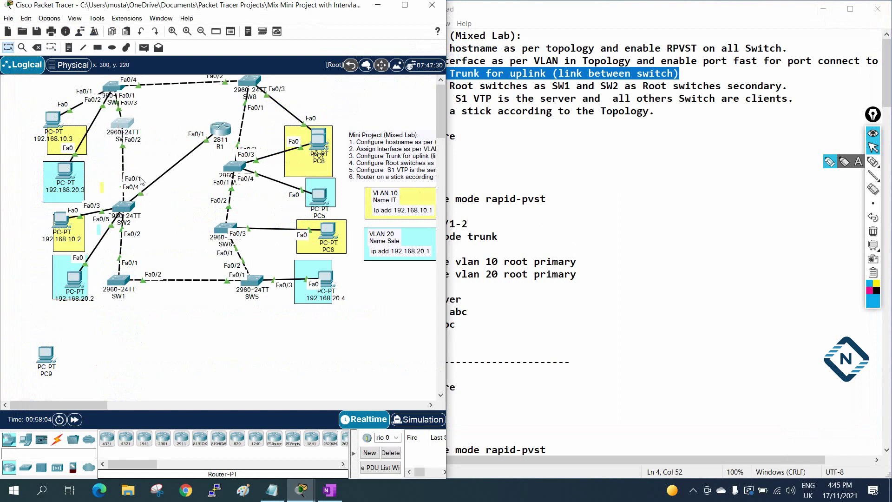
# Step: Open SW3's command line maximized, run sh int trunk to check its trunk ports and close the window
pyautogui.click(120, 131)
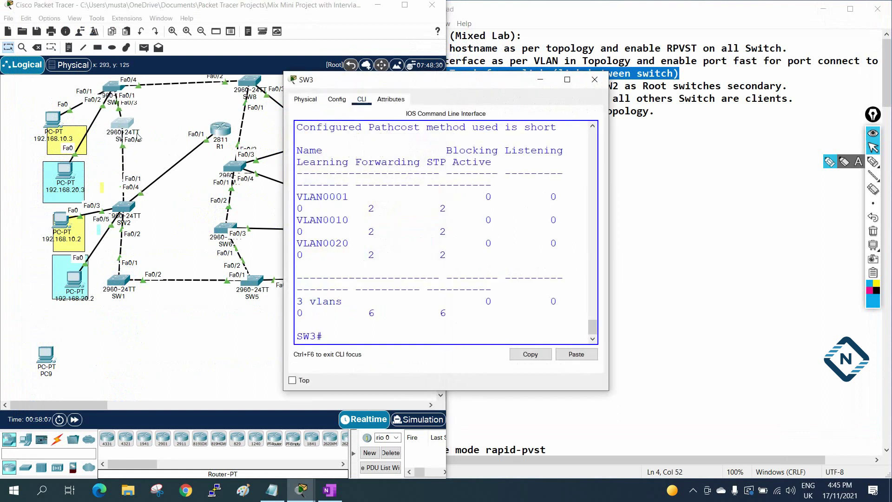
pyautogui.click(567, 79)
pyautogui.moveTo(546, 245); pyautogui.dragTo(535, 254)
pyautogui.write('sh int tr')
pyautogui.press('Tab')
pyautogui.press('Return')
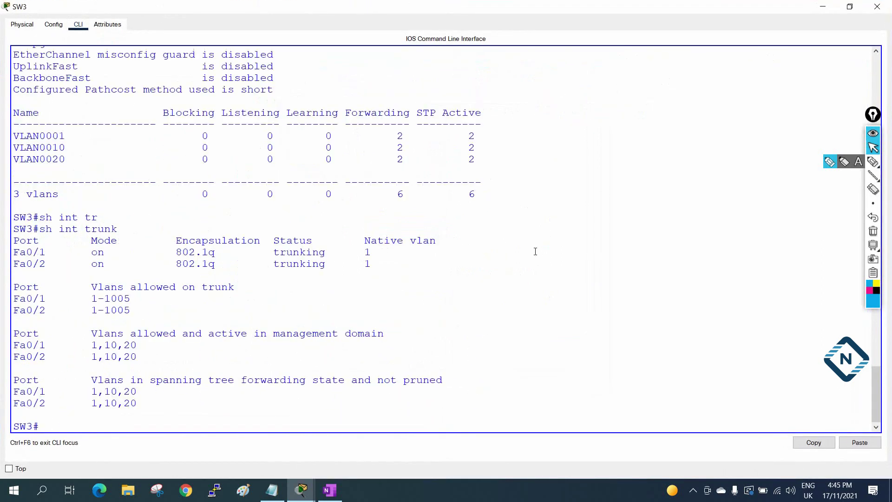
pyautogui.click(878, 6)
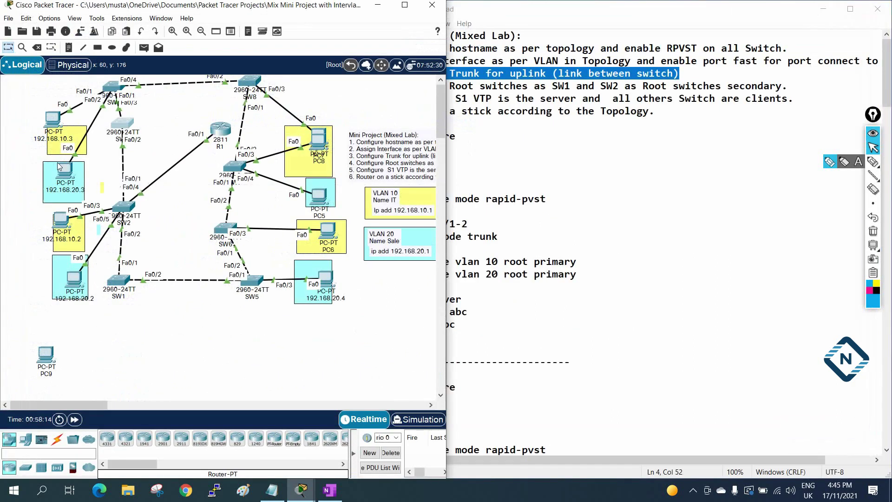
# Step: Open SW4's command line maximized, run sh int tr to check its trunk ports and close the window
pyautogui.click(111, 88)
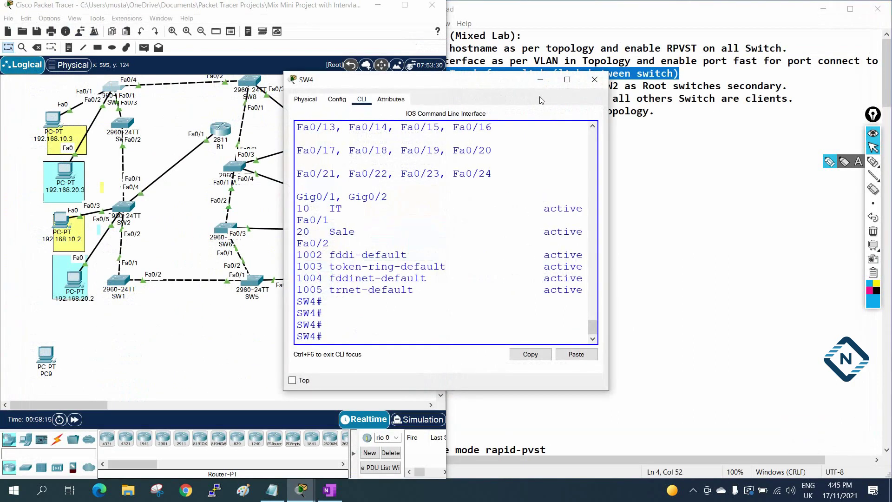
pyautogui.click(565, 82)
pyautogui.write('sh')
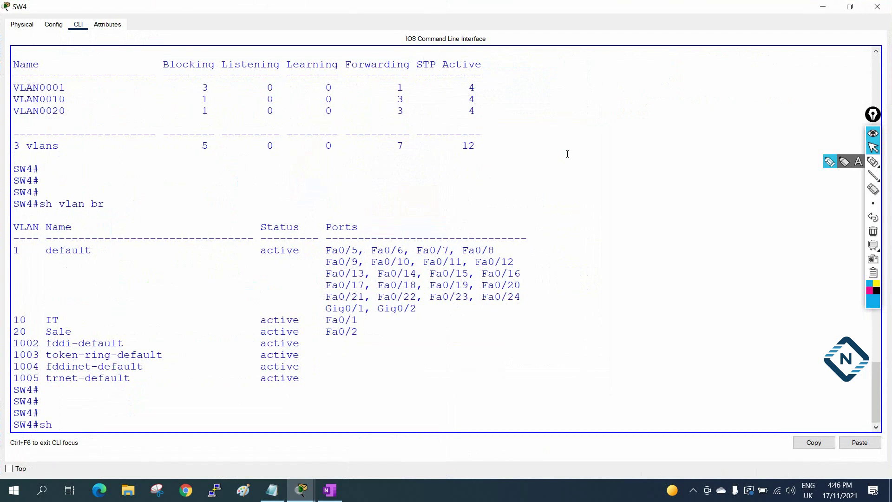
pyautogui.write(' int tr')
pyautogui.press('Return')
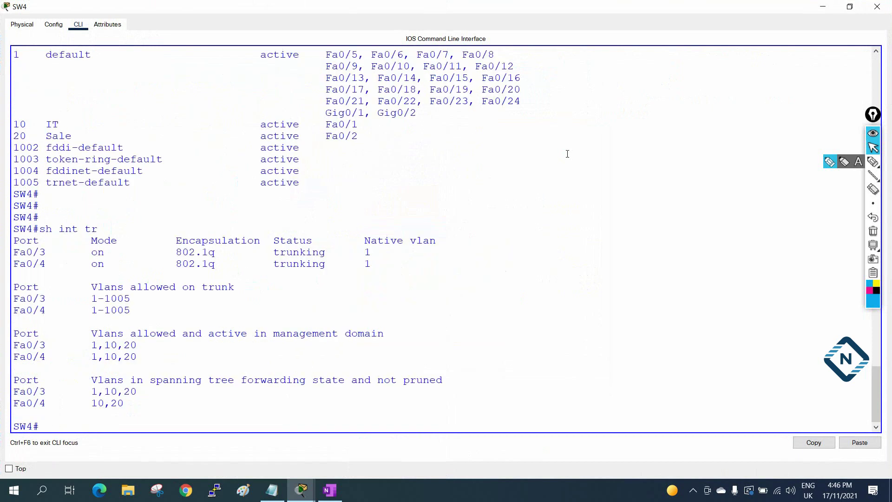
pyautogui.click(878, 7)
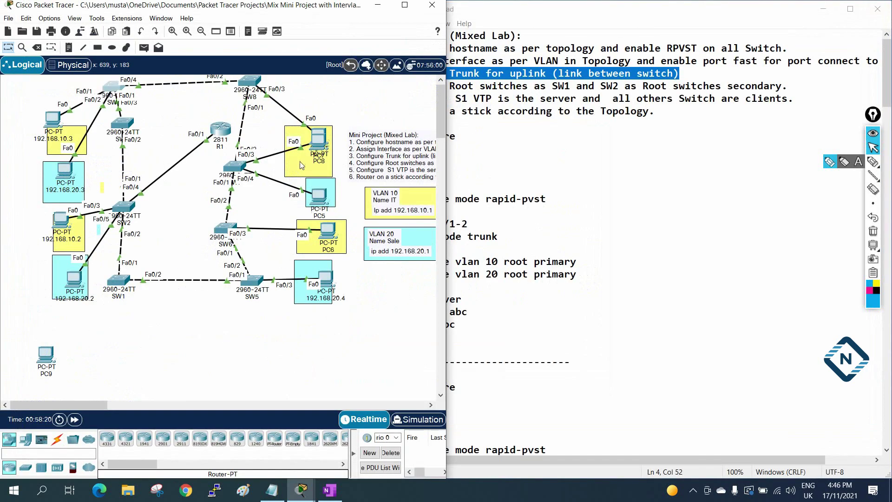
# Step: Open SW8's command line maximized, run sh int trunk to check its trunk ports and close the window
pyautogui.click(256, 90)
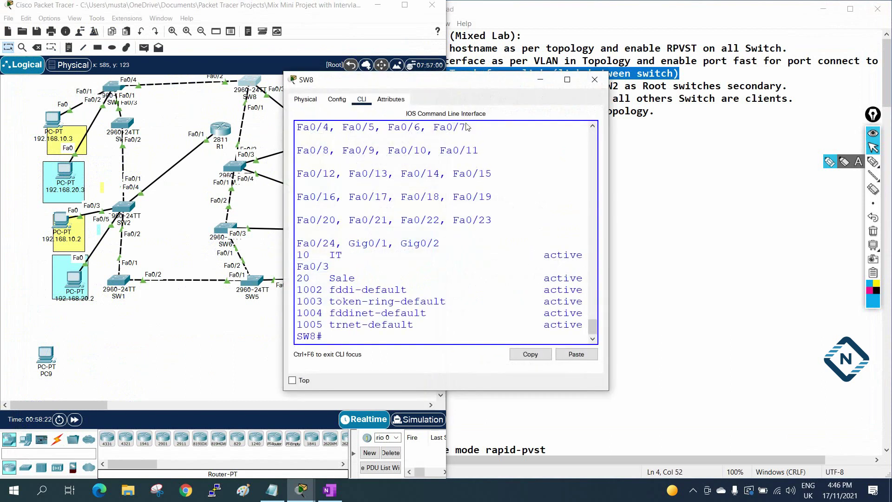
pyautogui.click(567, 79)
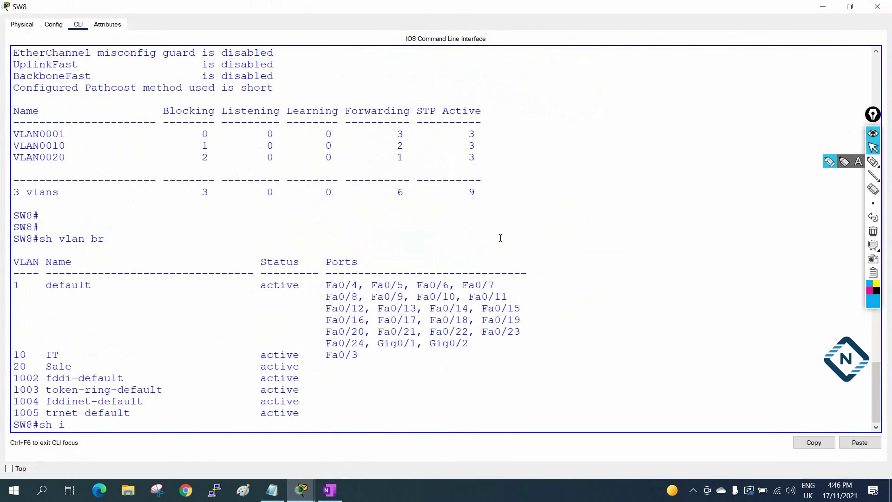
pyautogui.write('sh int t')
pyautogui.press('Tab')
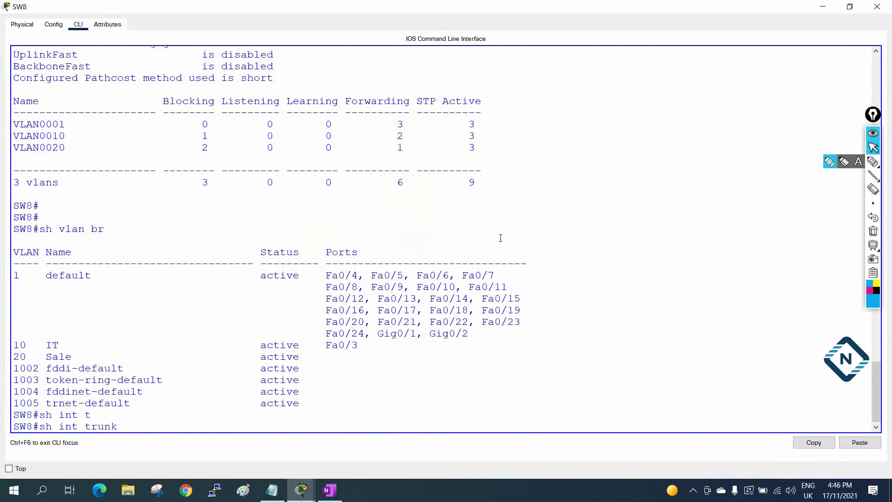
pyautogui.press('Return')
pyautogui.click(878, 7)
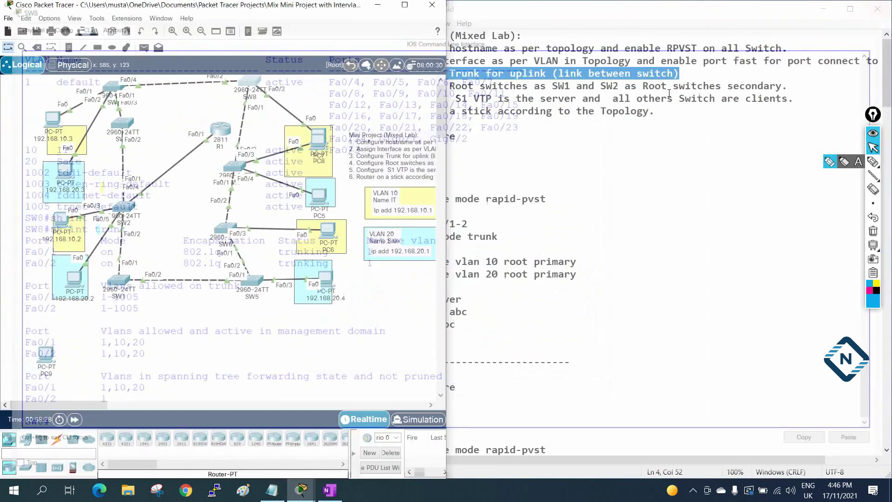
# Step: Run sh int trunk on SW7, maximize its window, highlight the Fa0/1 and Fa0/2 trunk rows and close it
pyautogui.click(235, 166)
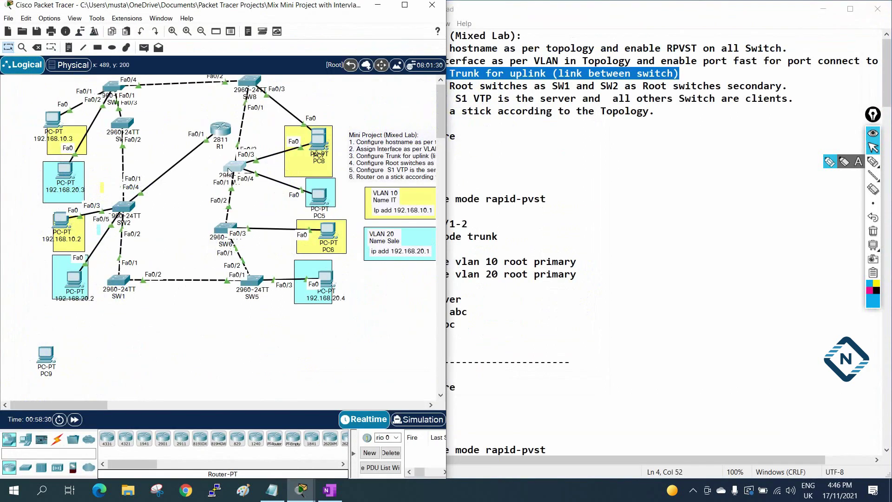
pyautogui.press('Return')
pyautogui.press('Return')
pyautogui.write('sh int t')
pyautogui.press('Return')
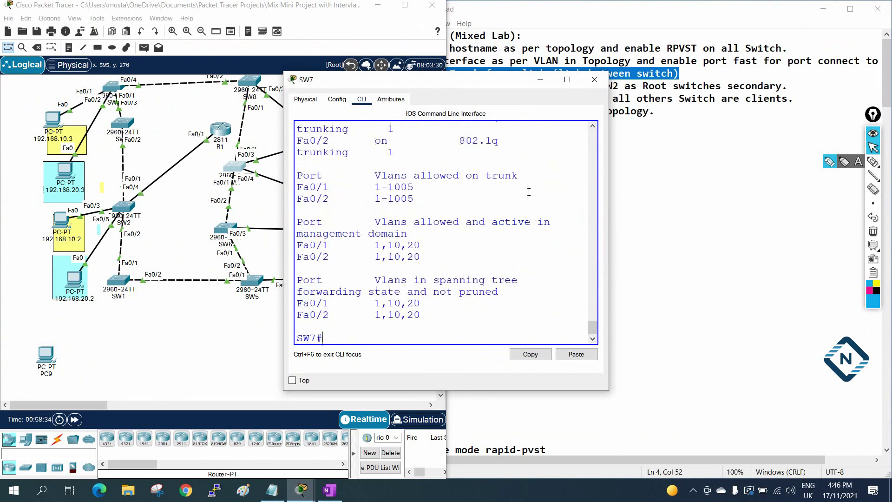
pyautogui.scroll(4, 513, 193)
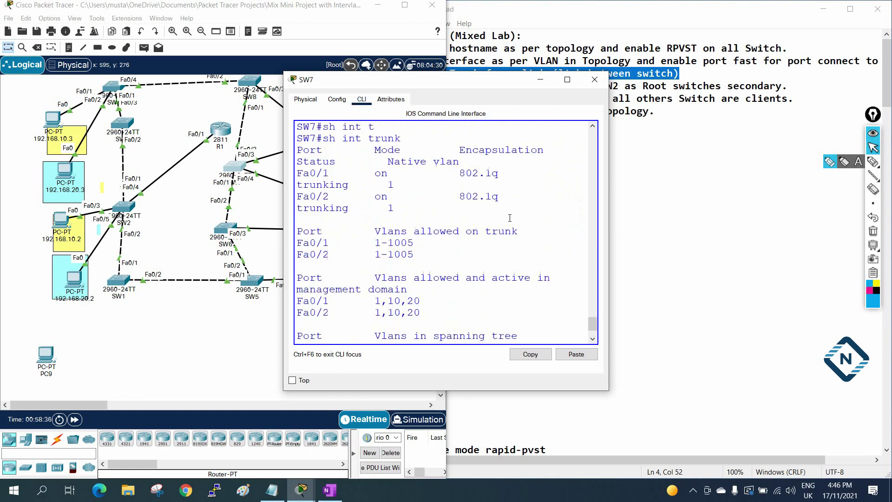
pyautogui.click(567, 80)
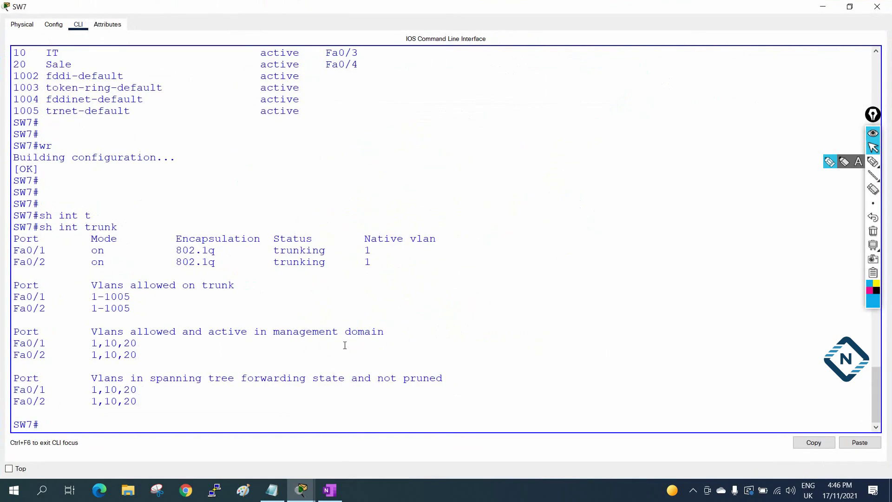
pyautogui.moveTo(55, 264); pyautogui.dragTo(15, 237)
pyautogui.click(877, 6)
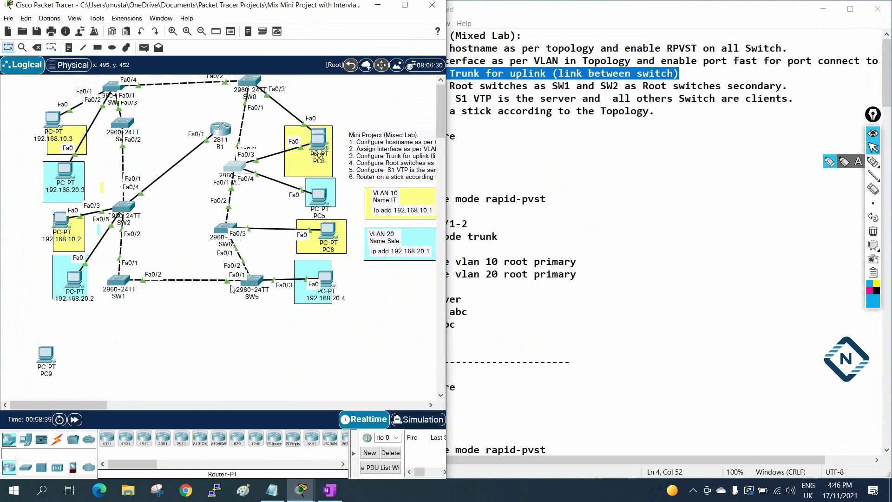
# Step: Open SW6's command line maximized, run sh int trunk to check its trunk ports and close the window
pyautogui.click(223, 231)
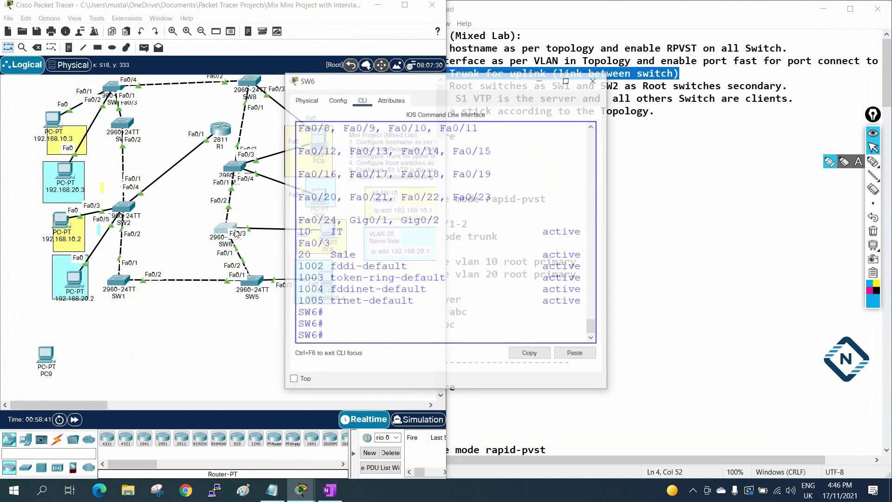
pyautogui.click(567, 80)
pyautogui.write('sh int t')
pyautogui.press('Tab')
pyautogui.press('Return')
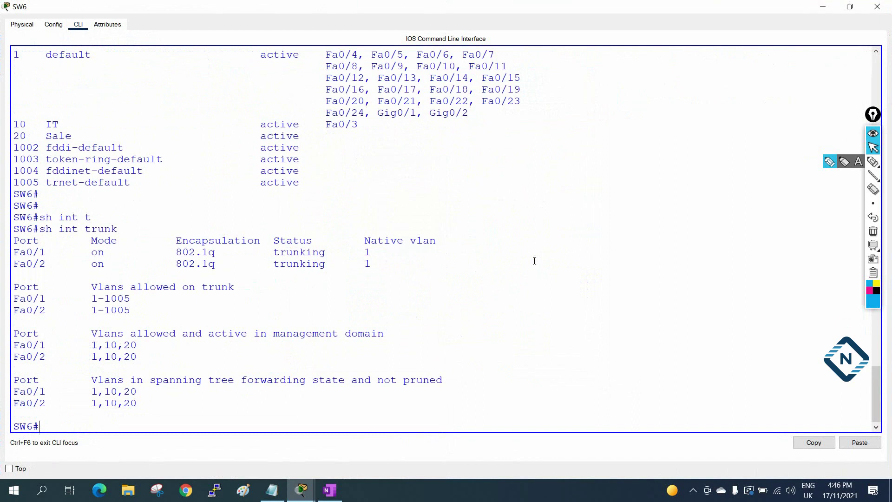
pyautogui.click(877, 6)
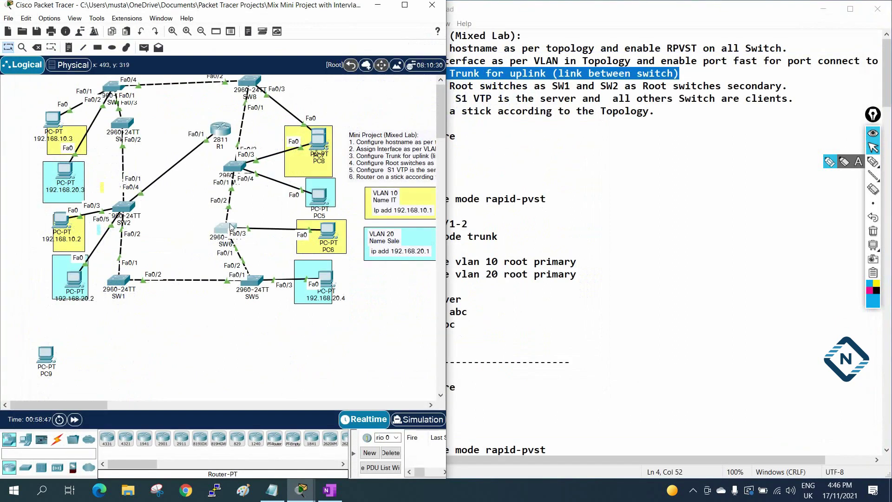
# Step: Open SW5's command line maximized, run sh int trunk to check its trunk ports and close the window
pyautogui.click(251, 292)
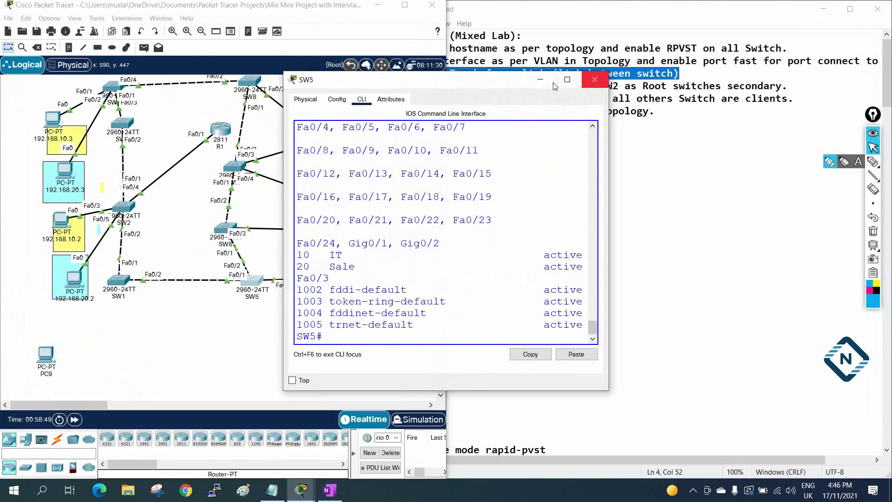
pyautogui.click(566, 80)
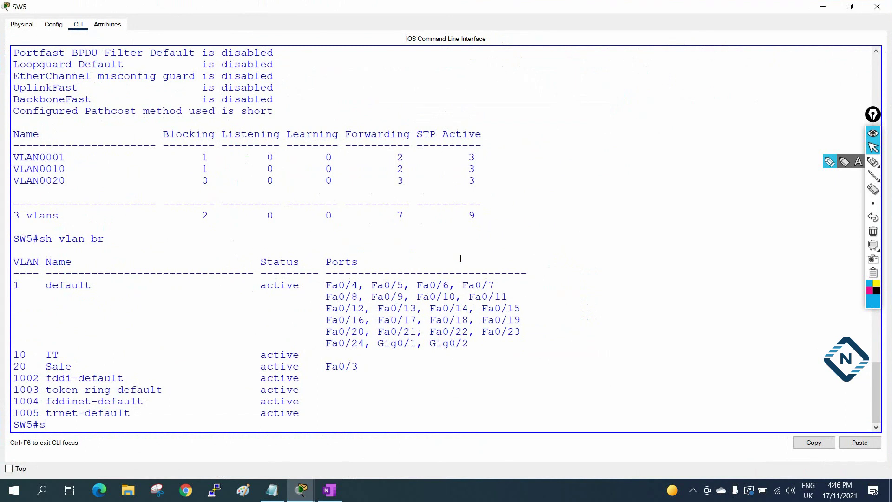
pyautogui.press('Tab')
pyautogui.press('Return')
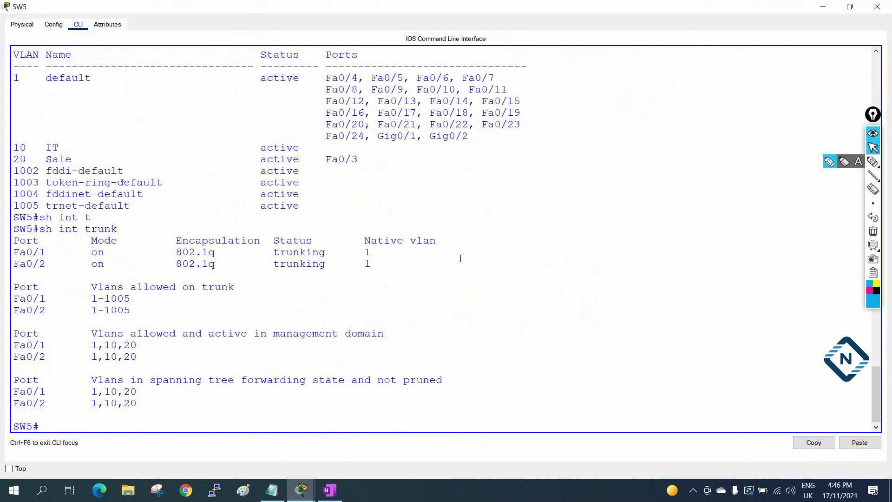
pyautogui.click(877, 6)
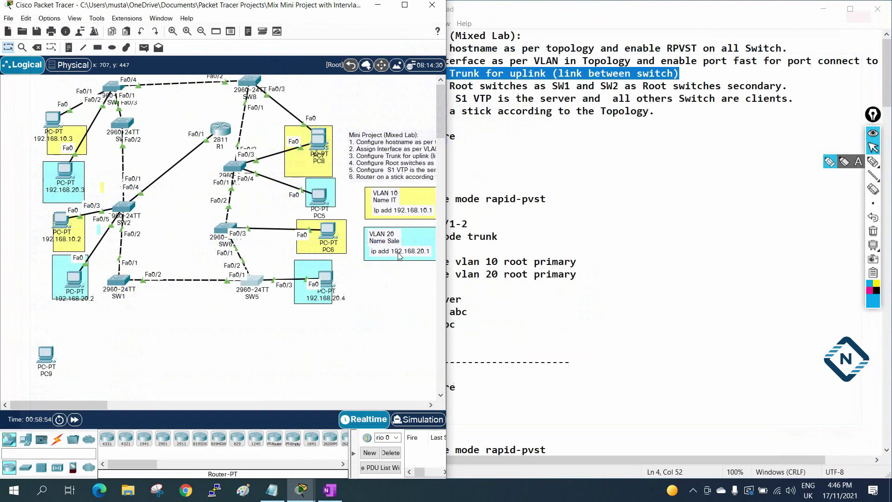
# Step: Shift SW5 slightly toward SW1 on the topology and highlight requirement 4 about the root switches in the Notepad notes
pyautogui.moveTo(255, 289); pyautogui.dragTo(231, 285)
pyautogui.click(409, 274)
pyautogui.moveTo(389, 87); pyautogui.dragTo(847, 88)
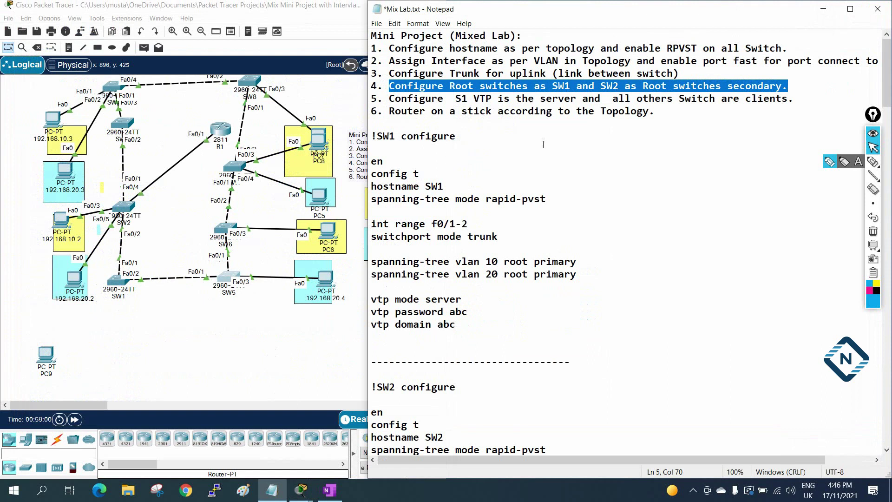
# Step: Run sh spanning-tree vlan 10 on SW1, maximize its window and highlight the line identifying the root bridge
pyautogui.click(123, 282)
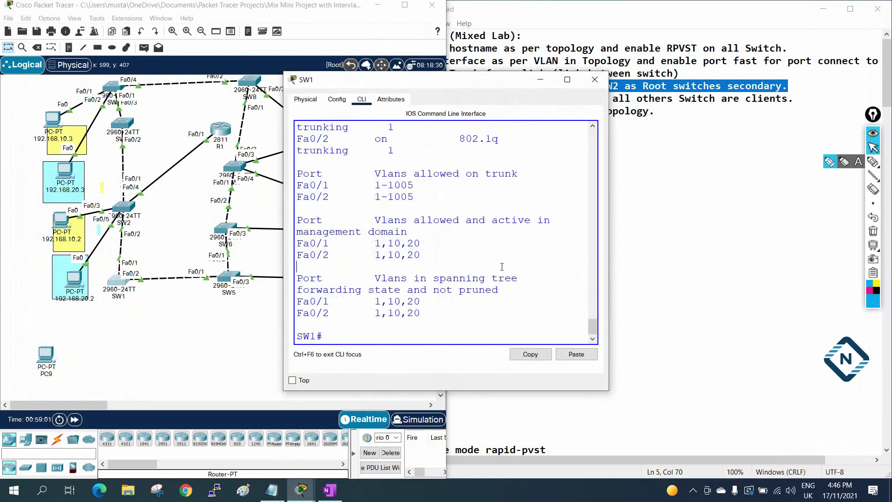
pyautogui.write('sh sp')
pyautogui.press('Tab')
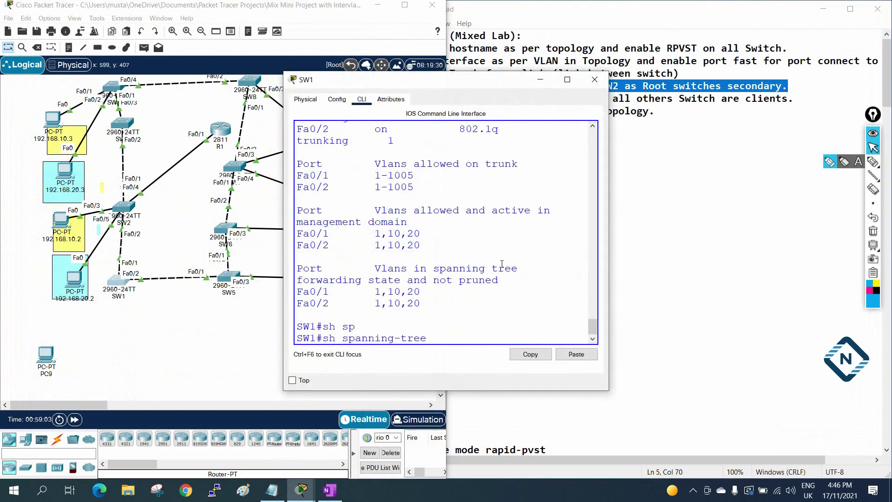
pyautogui.write('vlan 1')
pyautogui.press('Return')
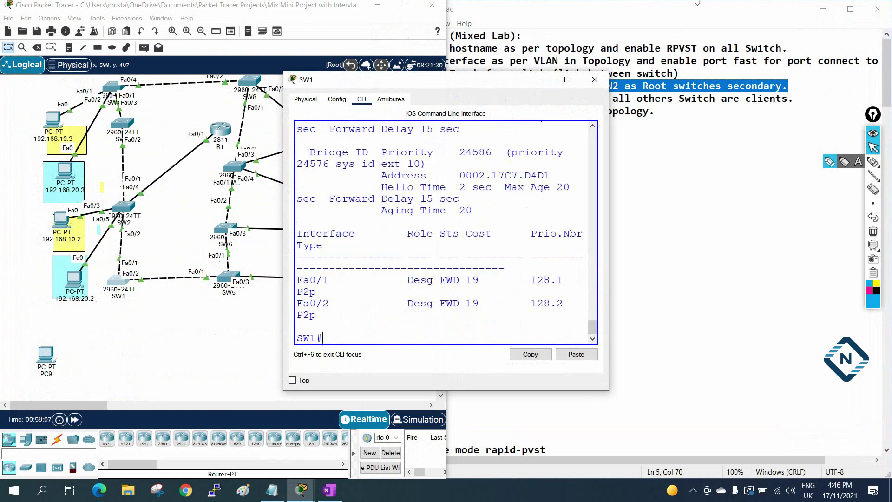
pyautogui.click(567, 80)
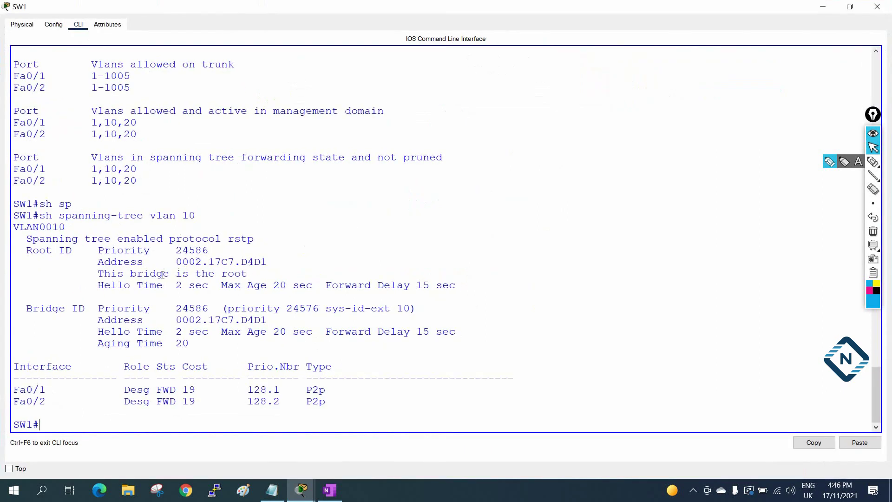
pyautogui.moveTo(107, 276); pyautogui.dragTo(320, 275)
# Step: Run sh spanning-tree vlan 20 on SW1, highlight its root bridge line and close the window
pyautogui.write('vlan')
pyautogui.press('BackSpace')
pyautogui.press('BackSpace')
pyautogui.press('BackSpace')
pyautogui.press('BackSpace')
pyautogui.write('sp')
pyautogui.press('Tab')
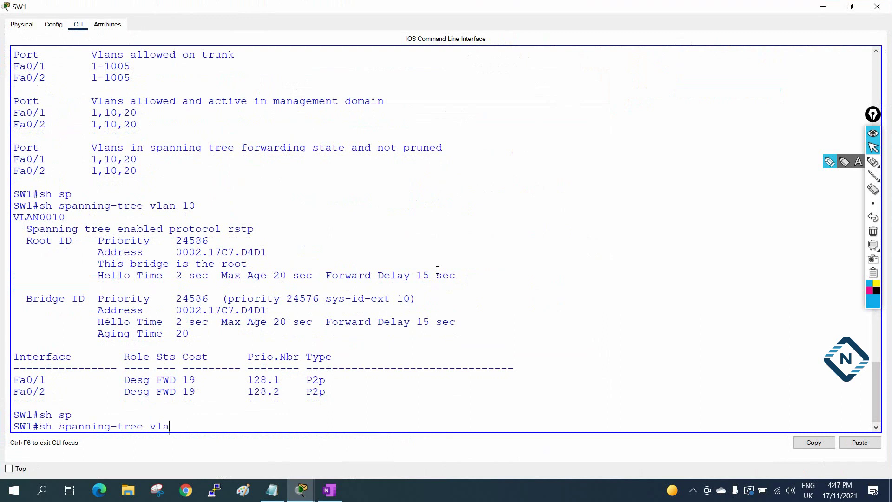
pyautogui.press('Return')
pyautogui.press('Return')
pyautogui.press('Return')
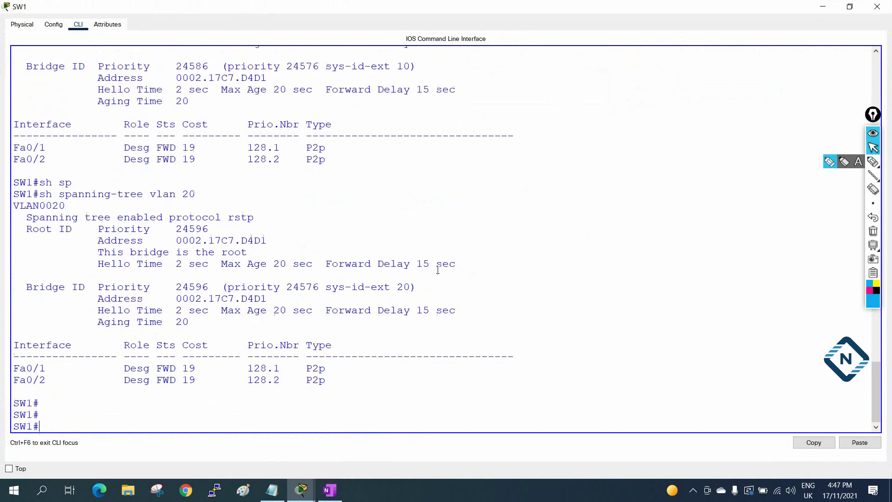
pyautogui.moveTo(265, 263); pyautogui.dragTo(113, 243)
pyautogui.click(878, 6)
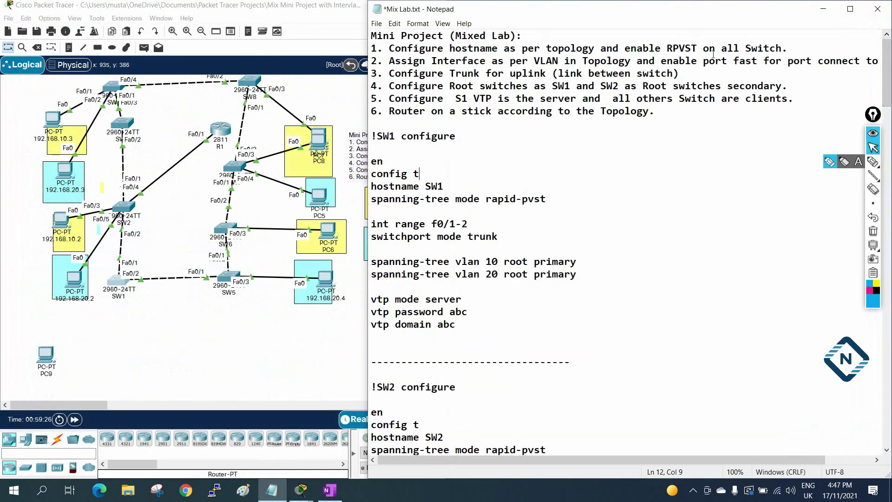
# Step: Highlight requirement 5 about VTP and requirement 6 about router on a stick in the Notepad notes
pyautogui.moveTo(391, 98); pyautogui.dragTo(797, 92)
pyautogui.moveTo(668, 118); pyautogui.dragTo(392, 110)
pyautogui.click(676, 227)
# Step: Switch to Packet Tracer maximized, copy the IPv4 address from PC 192.168.10.2's IP Configuration and reposition that PC inside its yellow box
pyautogui.click(172, 33)
pyautogui.click(172, 32)
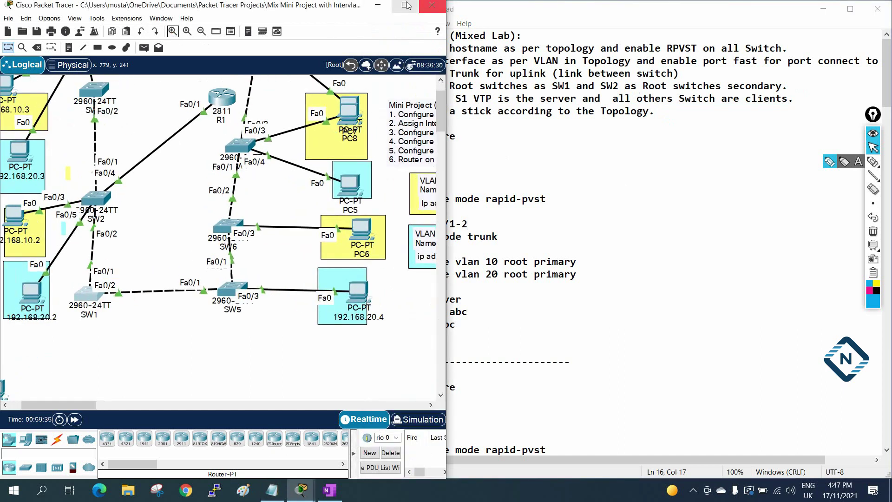
pyautogui.press('super+Up')
pyautogui.scroll(1, 397, 148)
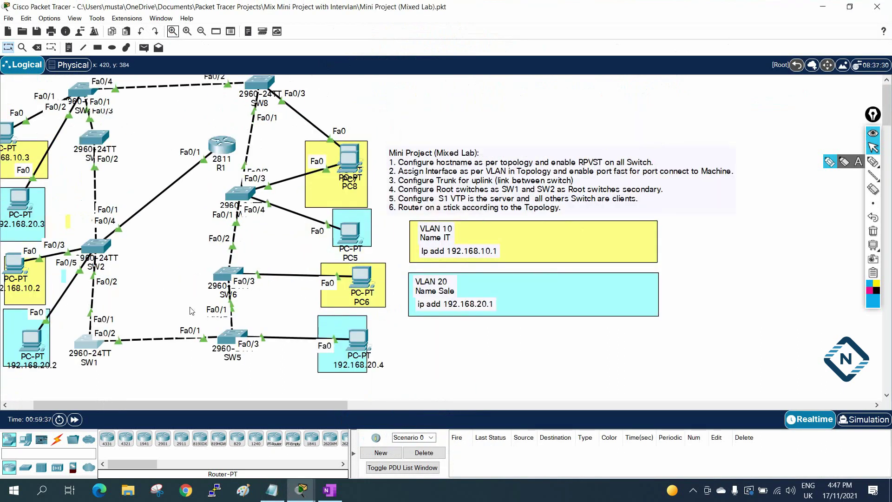
pyautogui.moveTo(100, 405); pyautogui.dragTo(77, 405)
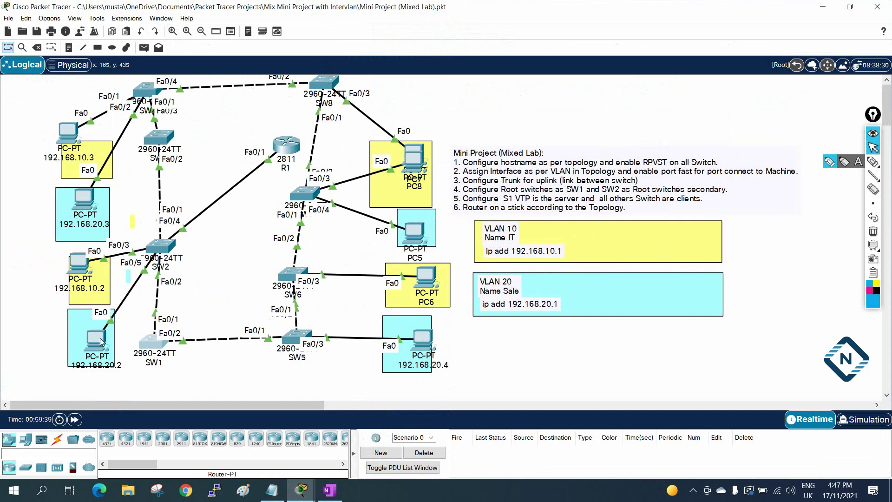
pyautogui.click(78, 266)
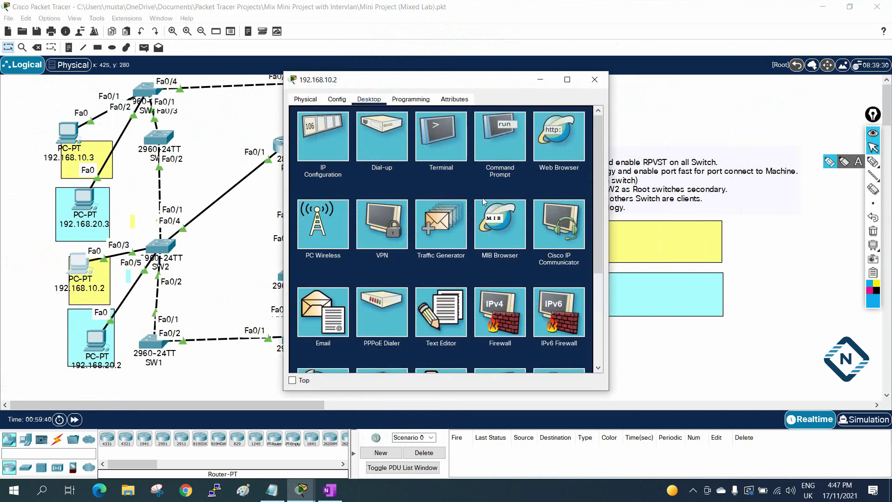
pyautogui.click(323, 136)
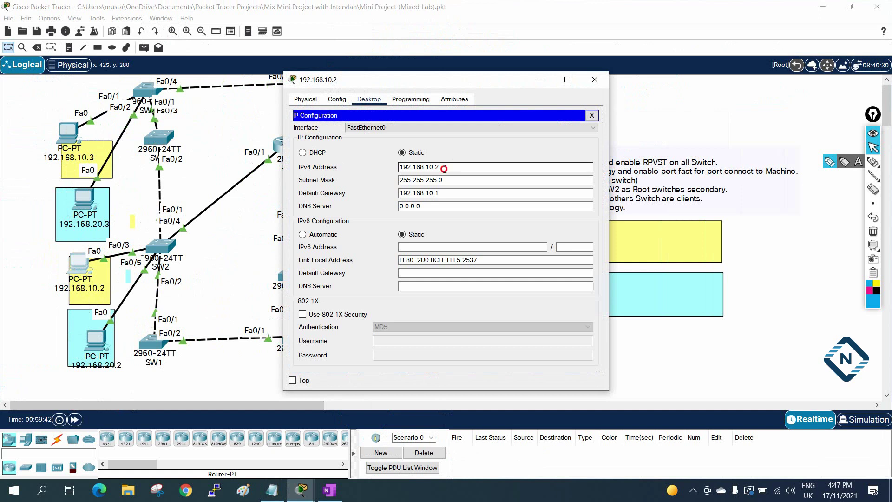
pyautogui.moveTo(445, 168); pyautogui.dragTo(388, 162)
pyautogui.rightClick(413, 166)
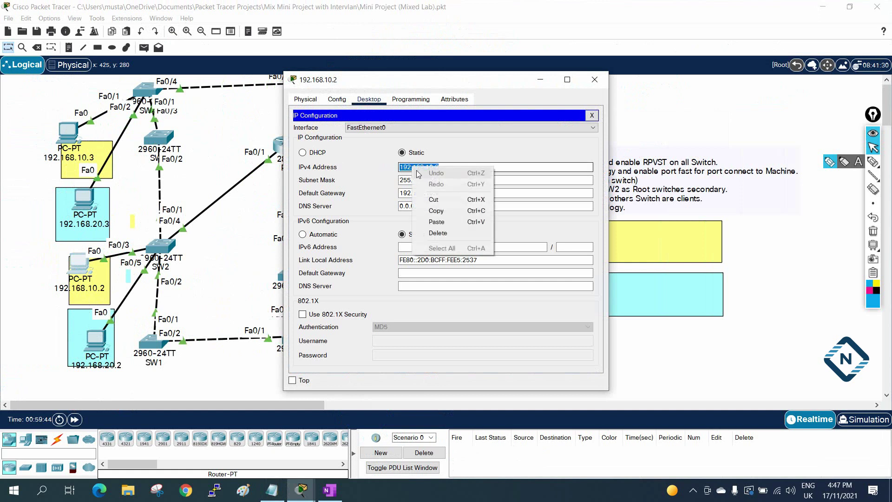
pyautogui.click(439, 206)
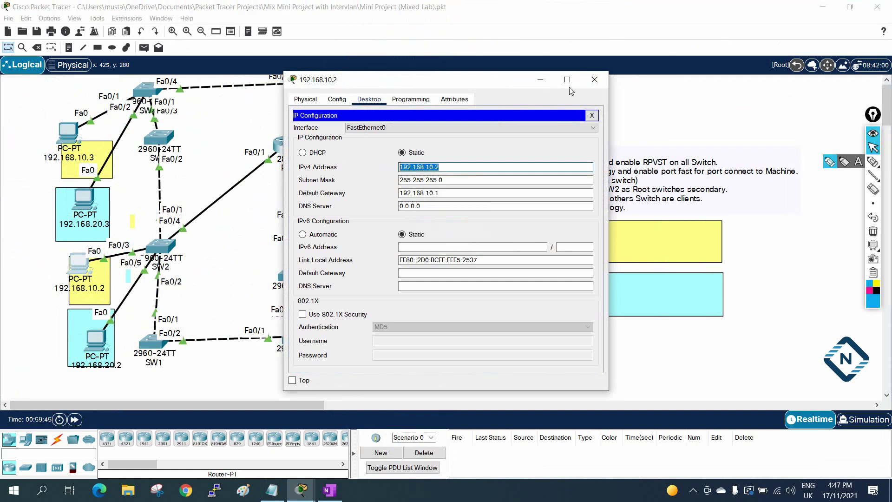
pyautogui.click(595, 79)
pyautogui.moveTo(80, 264); pyautogui.dragTo(88, 274)
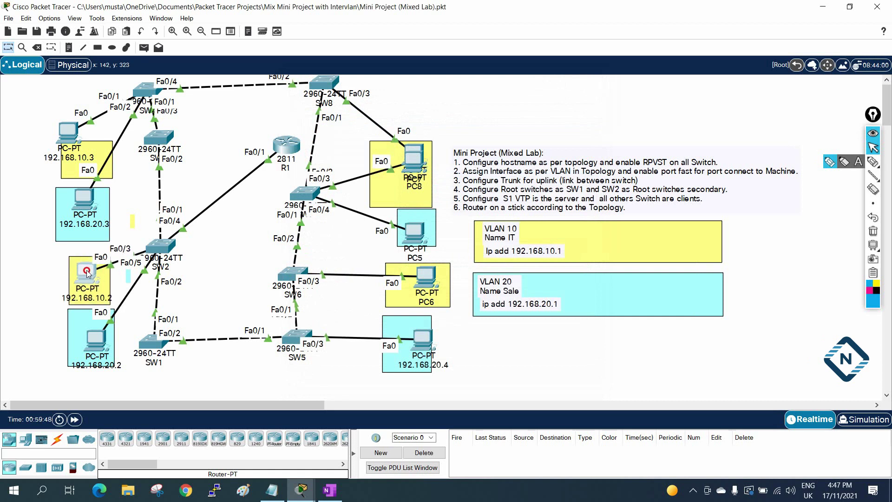
# Step: Ping 192.168.10.2 from the Command Prompt of PC 192.168.20.4
pyautogui.click(424, 345)
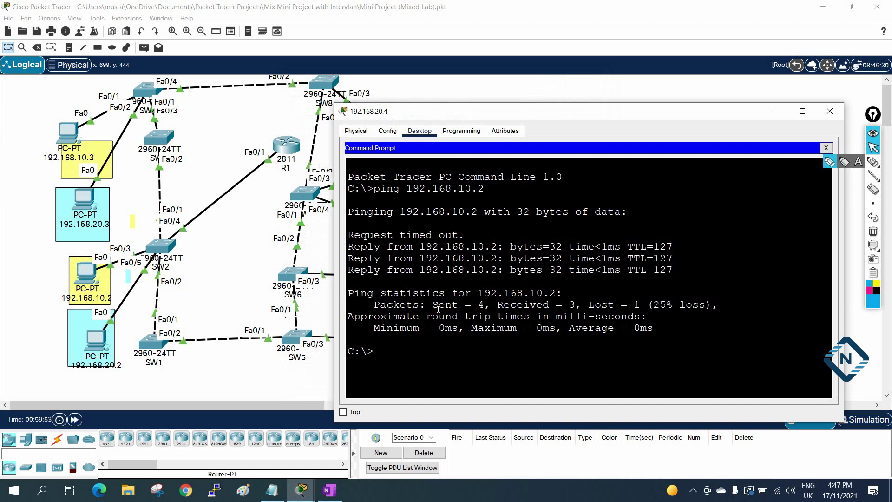
pyautogui.write('ping 192.168.10.2')
pyautogui.moveTo(493, 310); pyautogui.dragTo(348, 316)
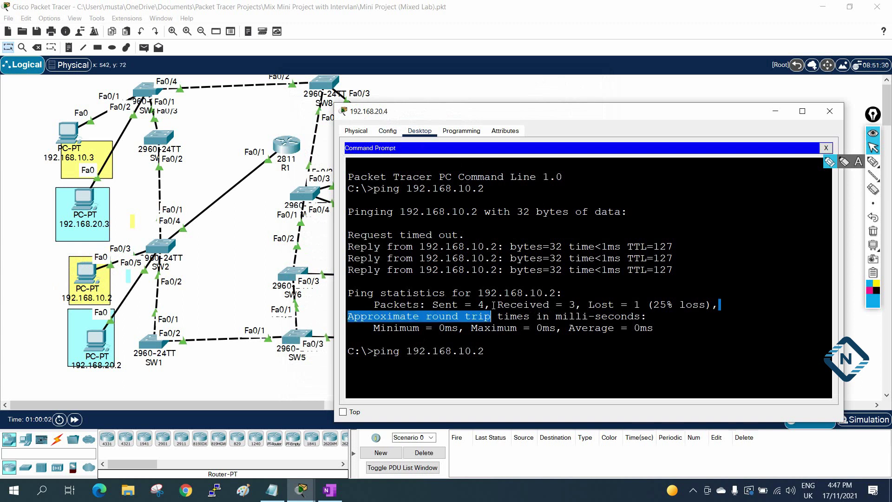
pyautogui.press('Return')
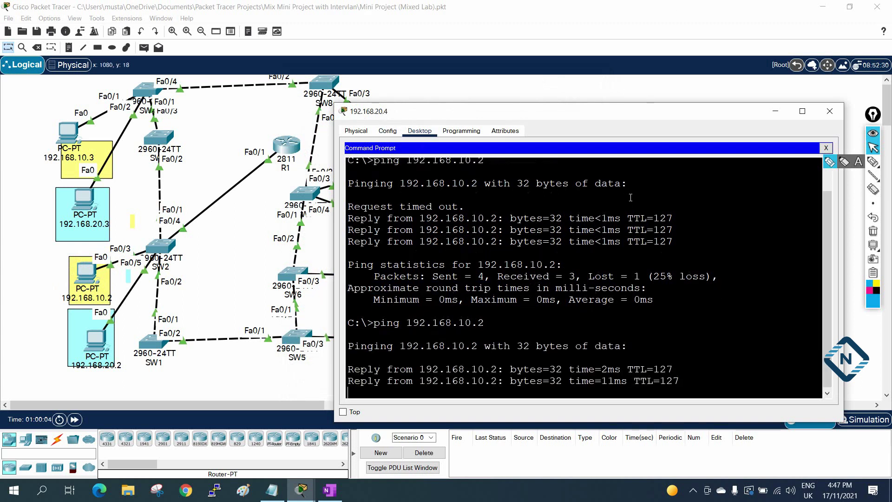
# Step: Open R1's command line maximized and page through the rest of its running configuration
pyautogui.click(287, 144)
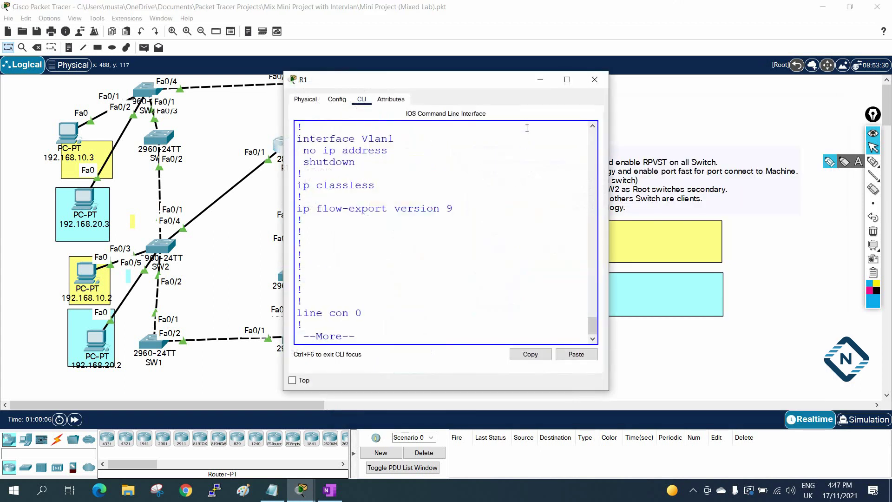
pyautogui.click(568, 80)
pyautogui.press('Return')
pyautogui.press('Return')
pyautogui.press('Return')
pyautogui.press('Return')
pyautogui.press('Return')
pyautogui.press('Return')
pyautogui.press('Return')
pyautogui.press('Return')
pyautogui.press('Return')
pyautogui.press('Return')
pyautogui.press('Return')
pyautogui.press('Return')
pyautogui.press('Return')
pyautogui.press('Return')
pyautogui.press('Return')
pyautogui.press('Return')
pyautogui.press('Return')
pyautogui.press('Return')
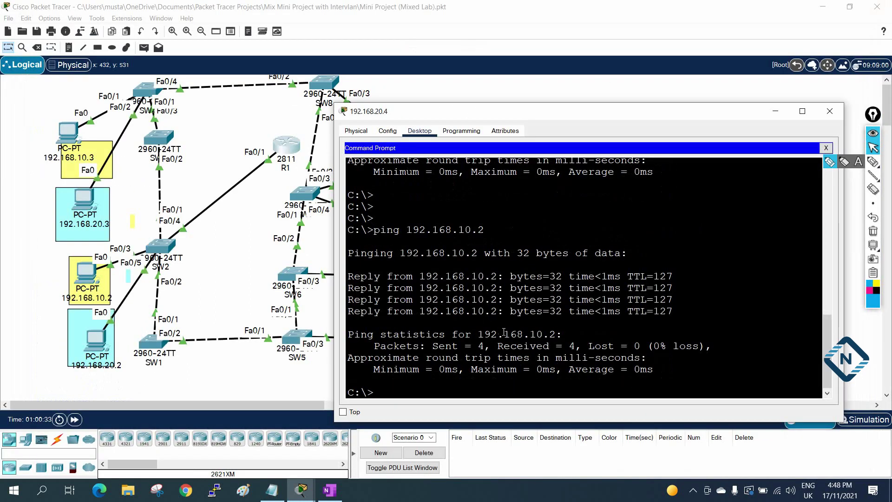
# Step: Repeat the ping to 192.168.10.2 from PC 192.168.20.4, once before and once after reseating R1's cable at SW2
pyautogui.press('Up')
pyautogui.press('Return')
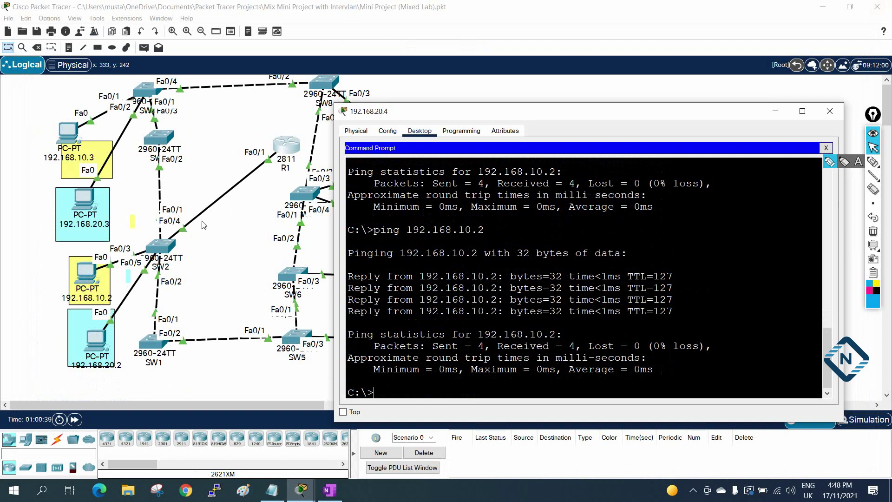
pyautogui.moveTo(181, 234); pyautogui.dragTo(236, 211)
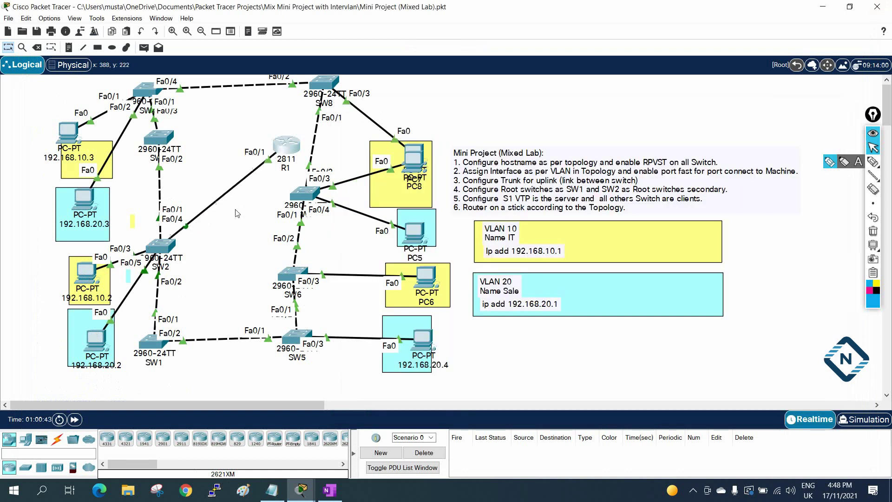
pyautogui.click(429, 339)
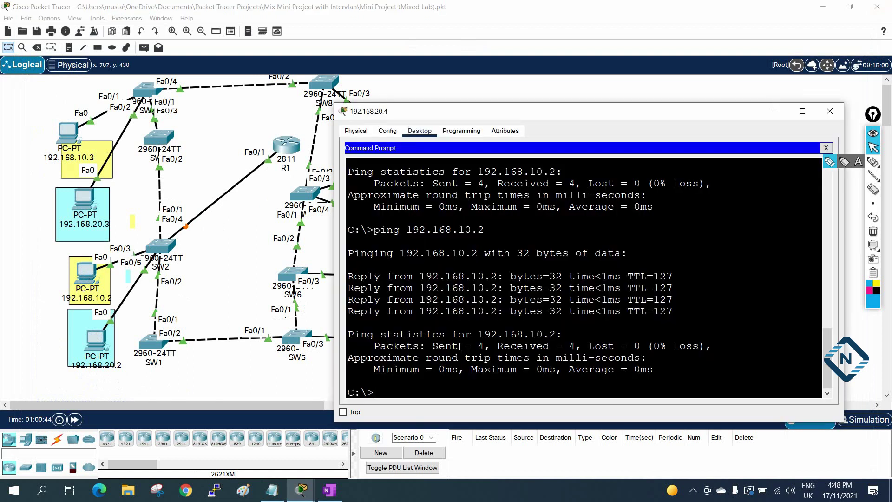
pyautogui.press('Up')
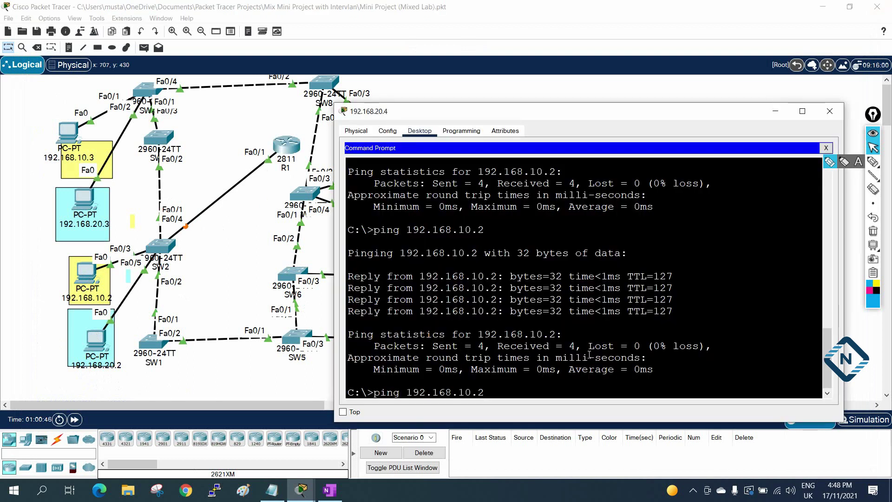
pyautogui.press('Return')
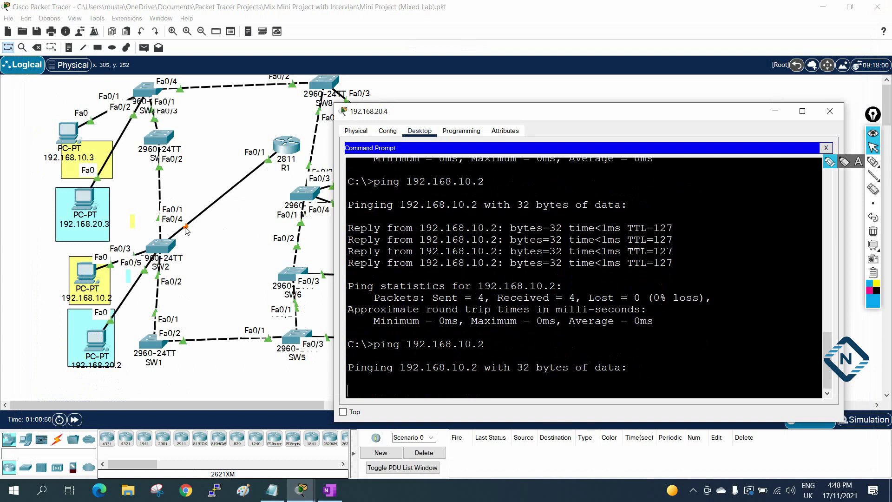
# Step: Keep the PC 192.168.20.4 window on top and detach R1's cable from SW2, holding its end free while the ping runs
pyautogui.click(185, 230)
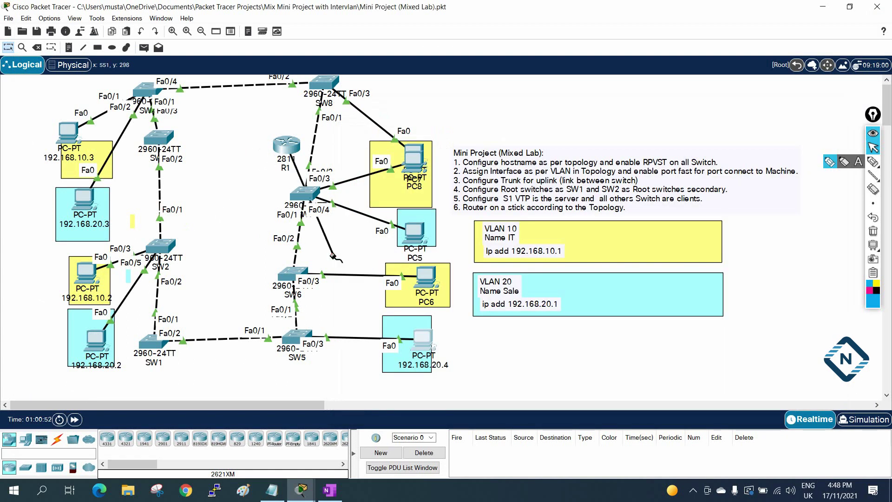
pyautogui.click(420, 338)
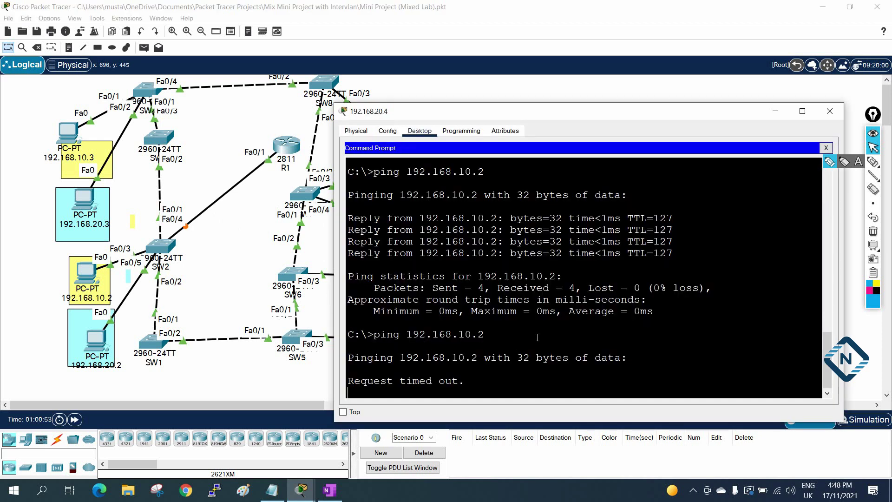
pyautogui.click(343, 412)
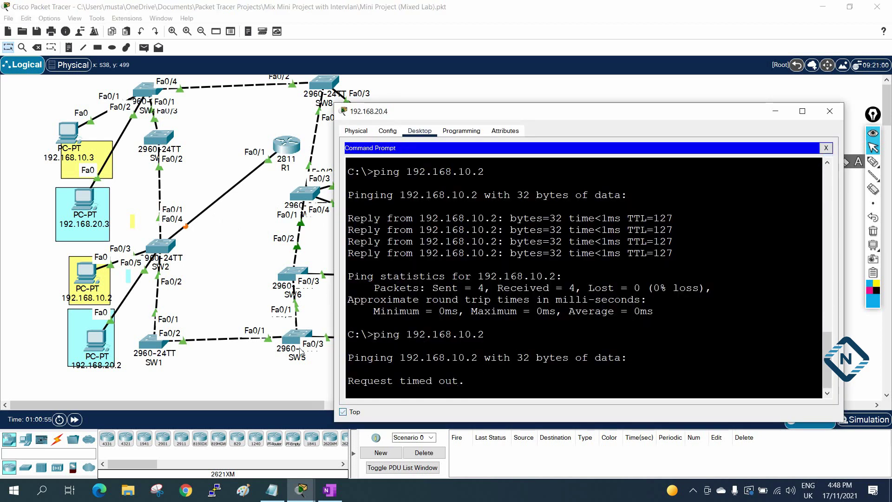
pyautogui.click(186, 228)
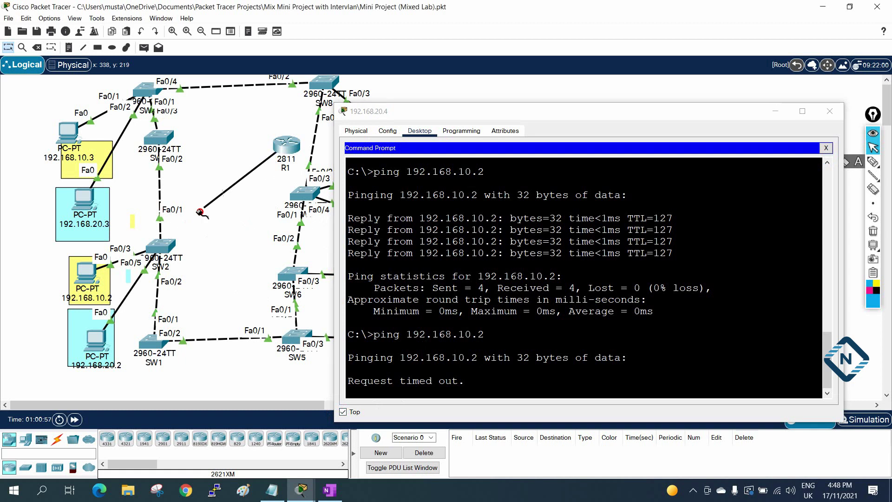
pyautogui.moveTo(257, 156); pyautogui.dragTo(218, 207)
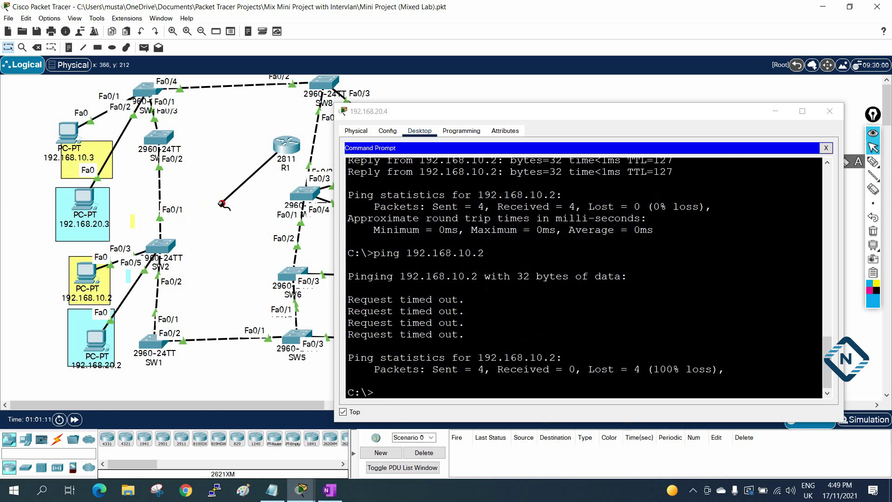
# Step: Reconnect R1's loose cable end to FastEthernet0/4 on SW2 and fast-forward the network time so the link comes up
pyautogui.click(171, 248)
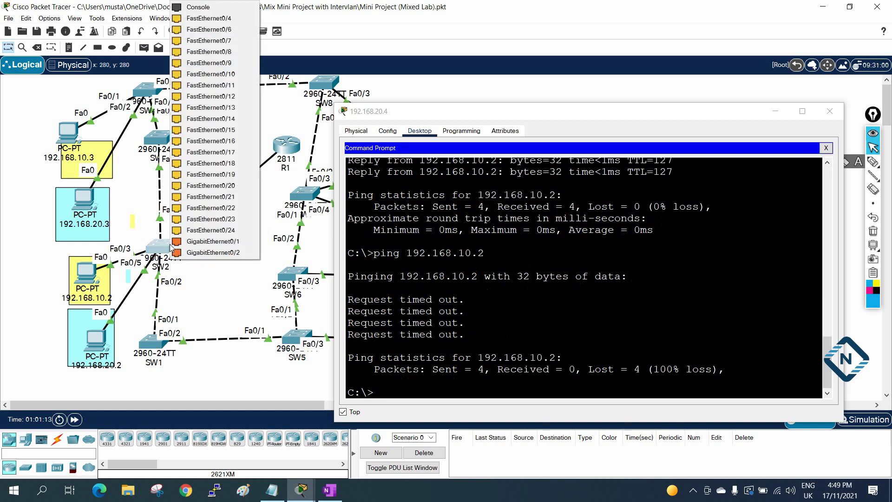
pyautogui.click(206, 18)
pyautogui.click(522, 302)
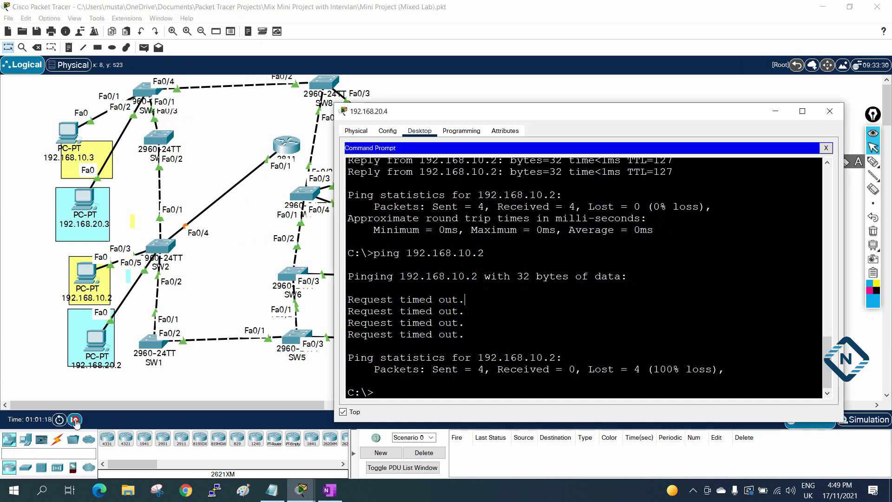
pyautogui.click(74, 420)
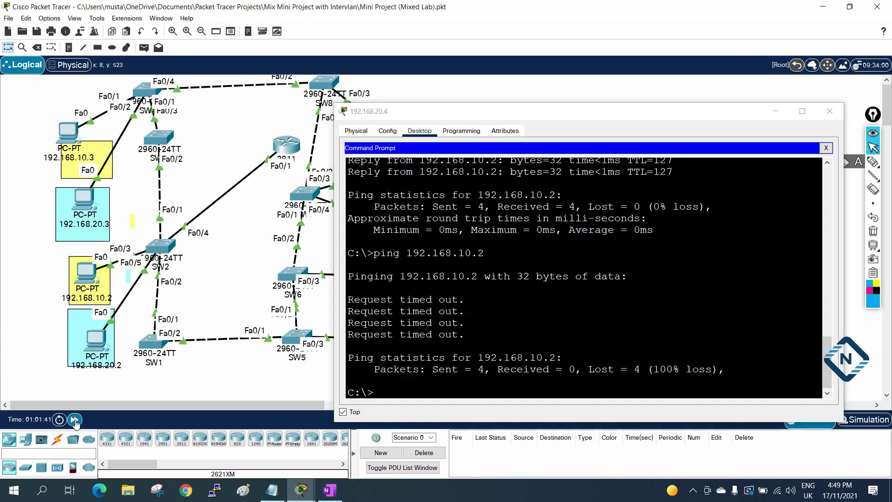
# Step: Repeat the ping to 192.168.10.2 from PC 192.168.20.4, highlight the reply lines and close the PC's window
pyautogui.click(527, 340)
pyautogui.press('Up')
pyautogui.press('Return')
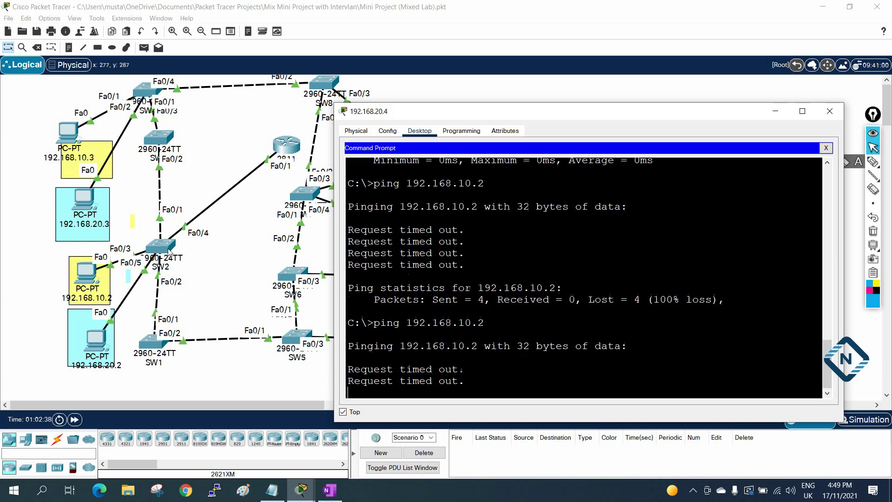
pyautogui.moveTo(674, 312); pyautogui.dragTo(356, 302)
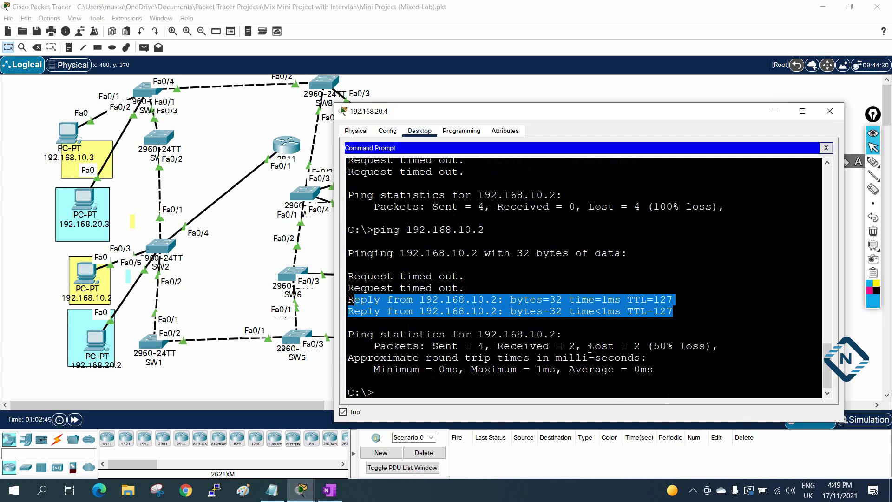
pyautogui.click(830, 112)
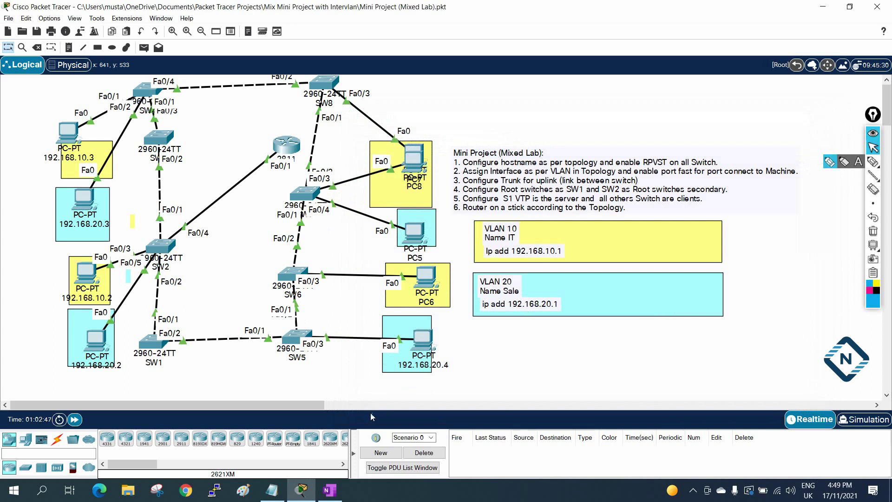
# Step: Nudge the yellow VLAN 10 rectangle slightly to the left behind its label and deselect it
pyautogui.click(549, 237)
pyautogui.moveTo(549, 238); pyautogui.dragTo(557, 237)
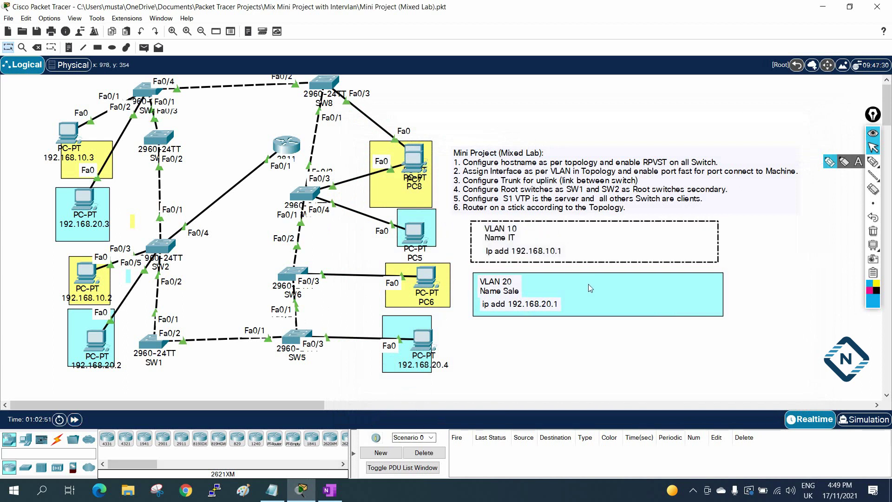
pyautogui.click(658, 359)
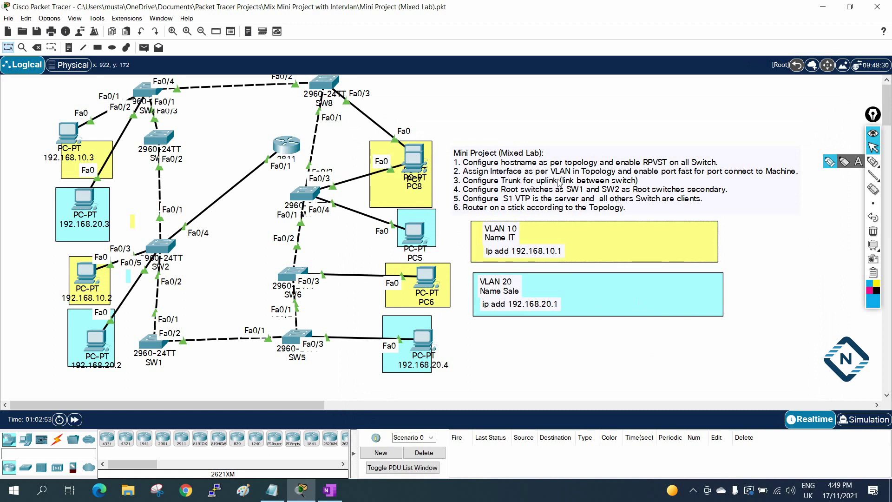